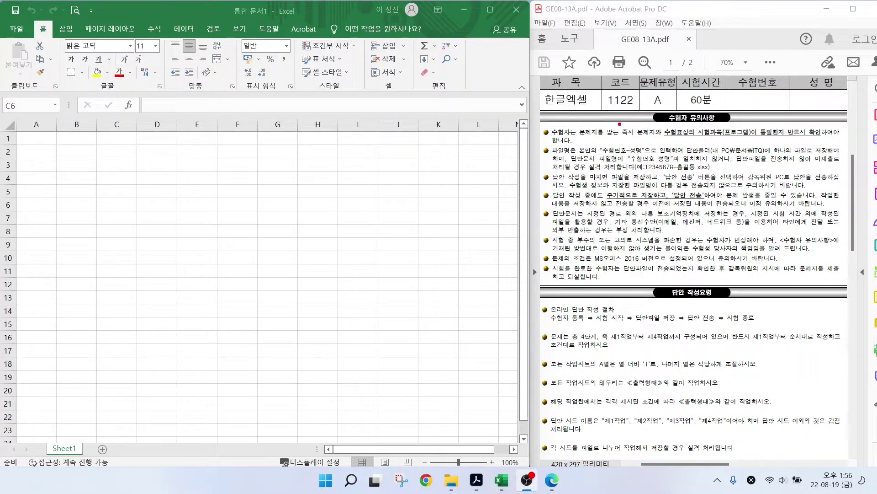
# Mark up in red the answer file-name format, the save folder, the example file name and the regular-save rule
pyautogui.moveTo(596, 142); pyautogui.dragTo(652, 155)
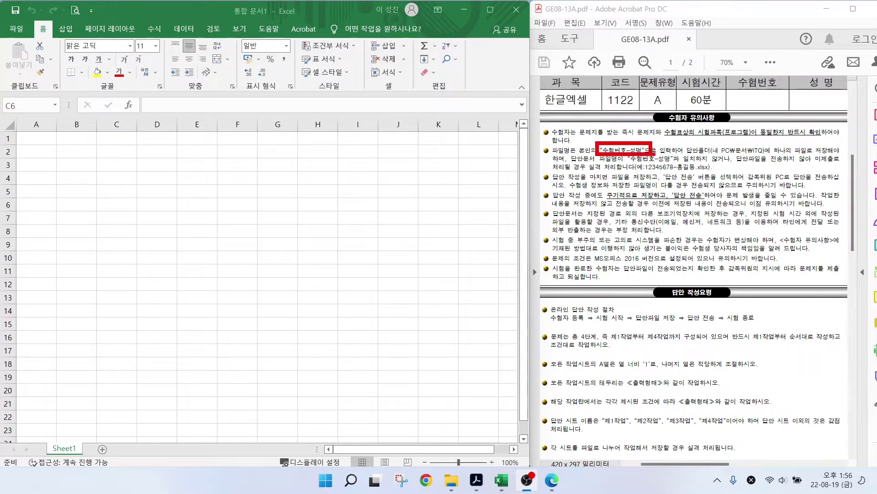
pyautogui.moveTo(700, 142); pyautogui.dragTo(779, 156)
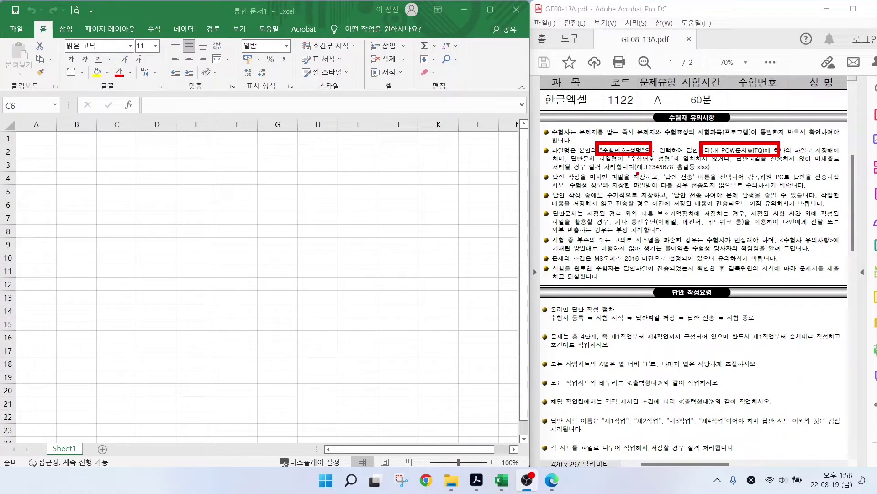
pyautogui.moveTo(637, 172); pyautogui.dragTo(715, 173)
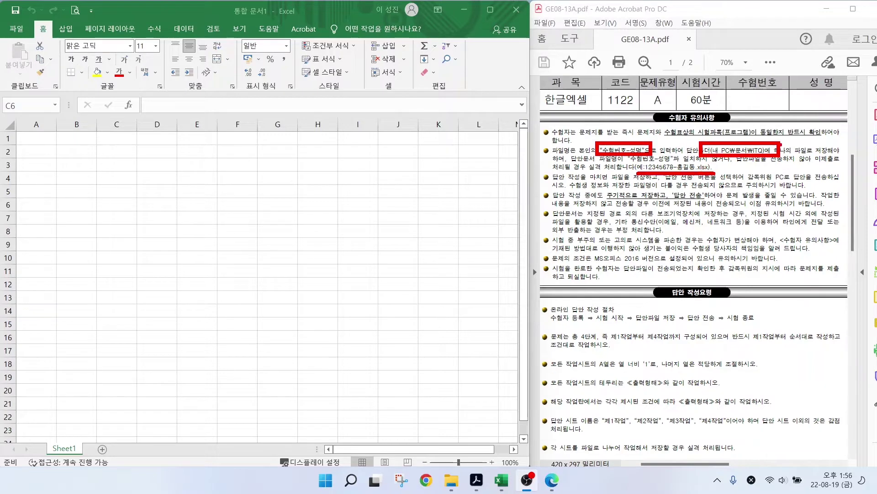
pyautogui.moveTo(758, 144); pyautogui.dragTo(793, 109)
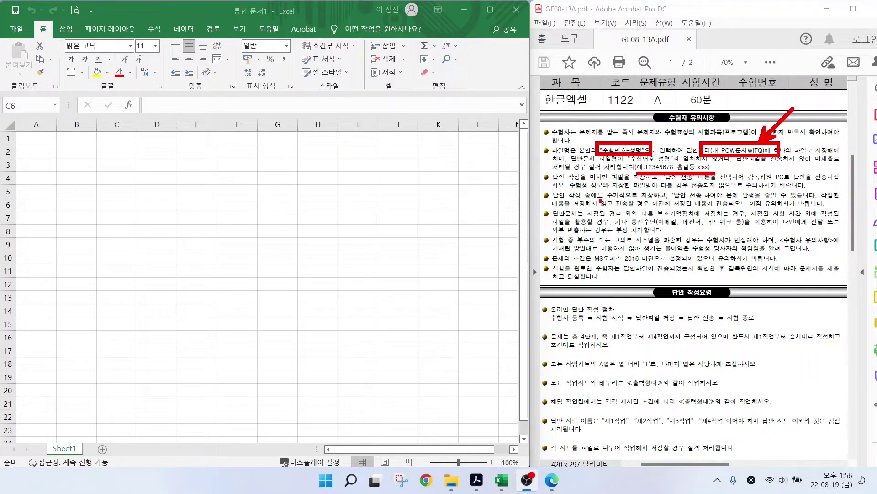
pyautogui.moveTo(601, 201); pyautogui.dragTo(703, 200)
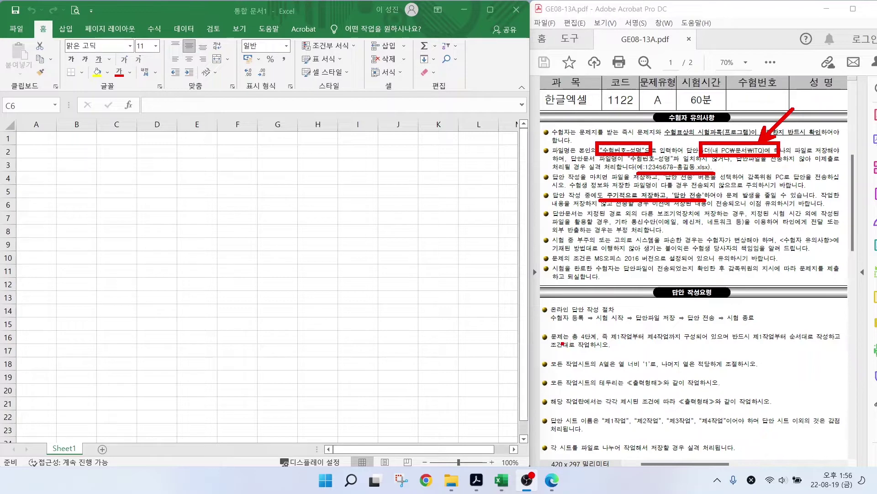
# Underline the task-order, column A width and border rules, box the sheet names, and flag the extra-sheets warning
pyautogui.moveTo(563, 343)
pyautogui.mouseDown()
pyautogui.moveTo(607, 342)
pyautogui.moveTo(610, 331)
pyautogui.moveTo(667, 344)
pyautogui.moveTo(665, 323)
pyautogui.moveTo(674, 339)
pyautogui.mouseUp()
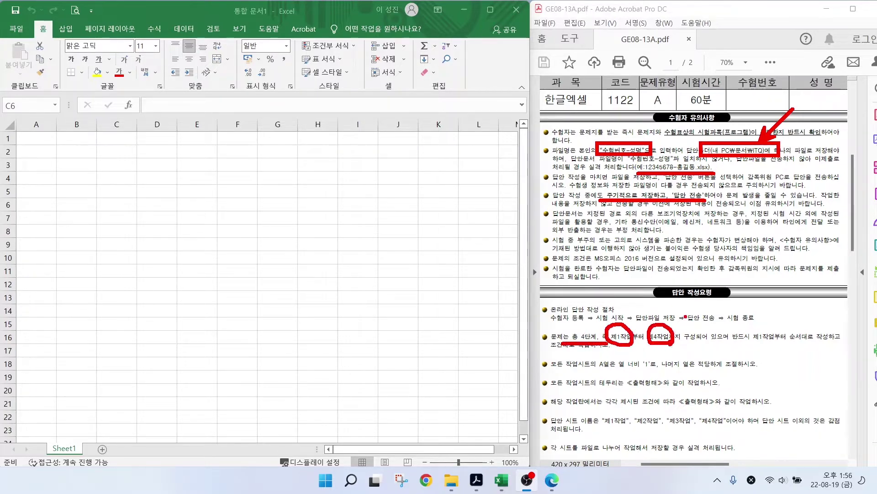
pyautogui.moveTo(739, 344); pyautogui.dragTo(803, 343)
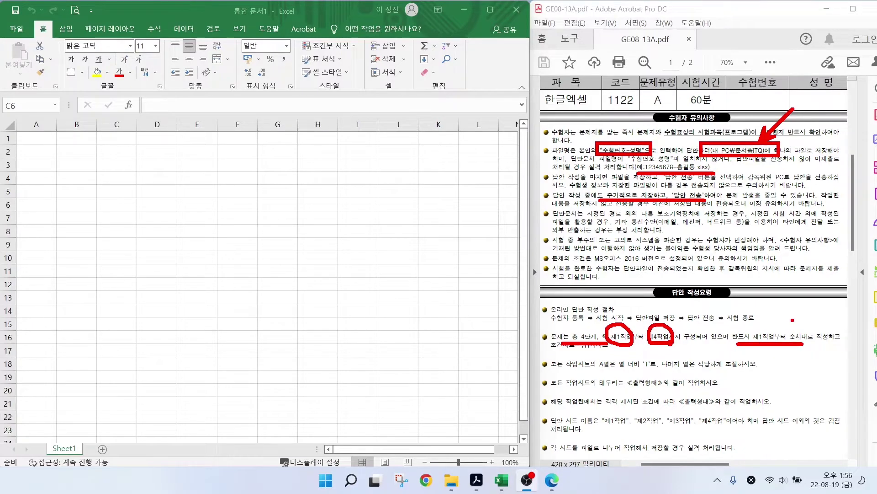
pyautogui.moveTo(569, 369)
pyautogui.mouseDown()
pyautogui.moveTo(647, 374)
pyautogui.moveTo(640, 353)
pyautogui.moveTo(657, 371)
pyautogui.mouseUp()
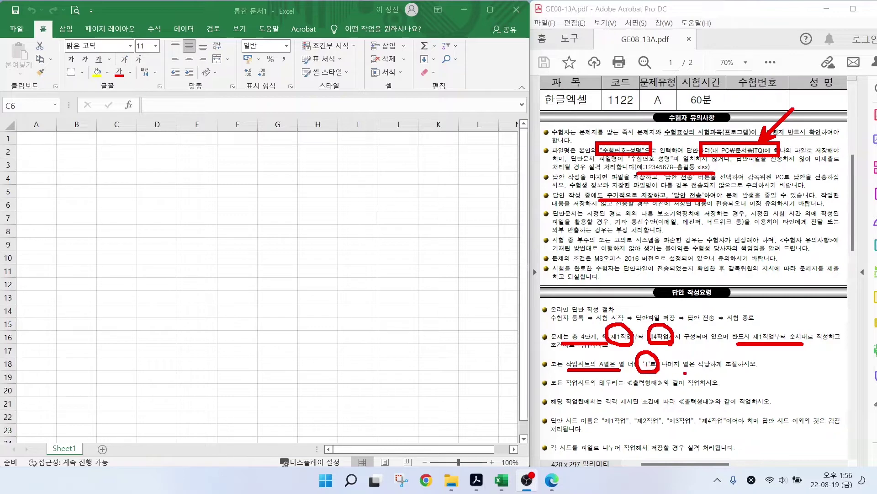
pyautogui.moveTo(684, 372); pyautogui.dragTo(757, 372)
pyautogui.moveTo(596, 388); pyautogui.dragTo(691, 387)
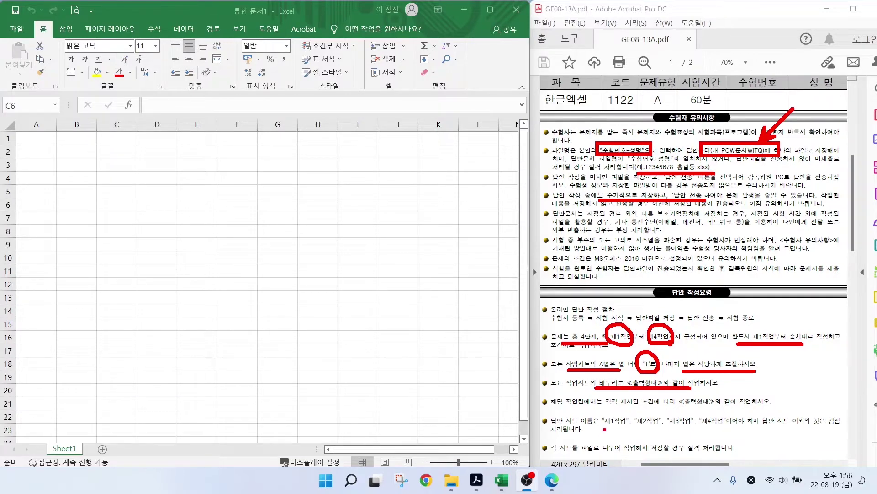
pyautogui.moveTo(599, 411)
pyautogui.mouseDown()
pyautogui.moveTo(625, 427)
pyautogui.moveTo(645, 418)
pyautogui.moveTo(727, 427)
pyautogui.mouseUp()
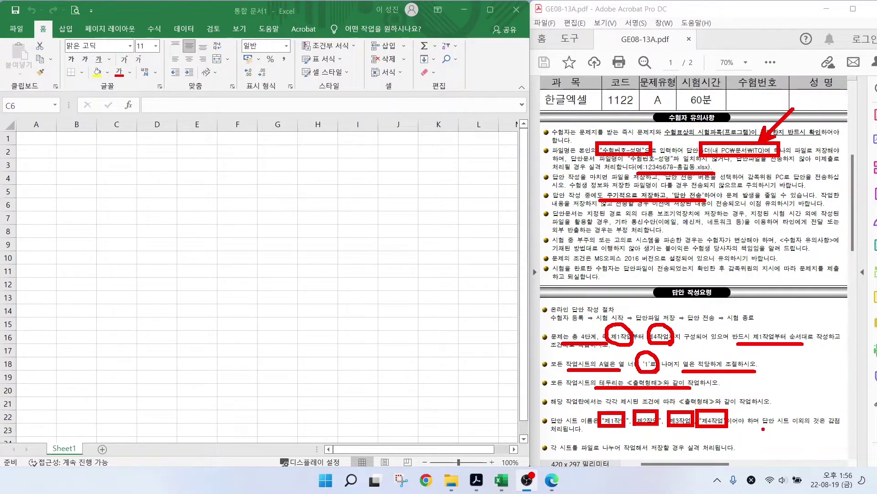
pyautogui.moveTo(760, 429); pyautogui.dragTo(827, 429)
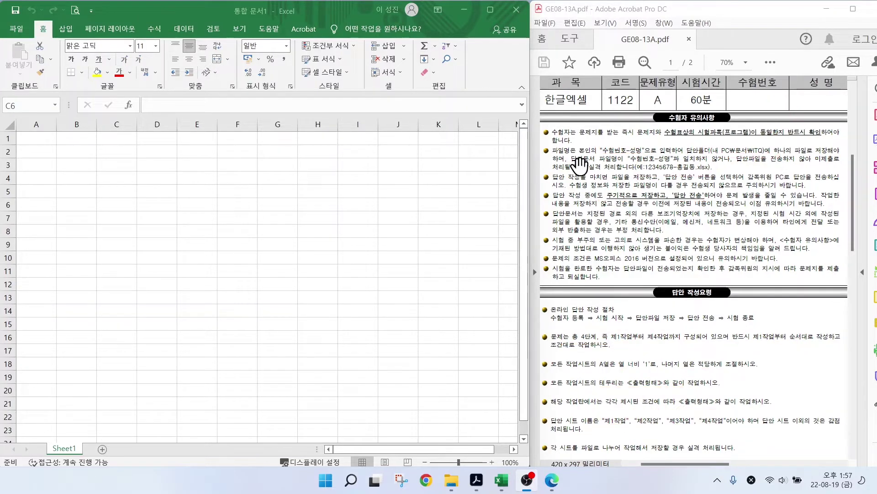
pyautogui.hscroll(5, 694, 270)
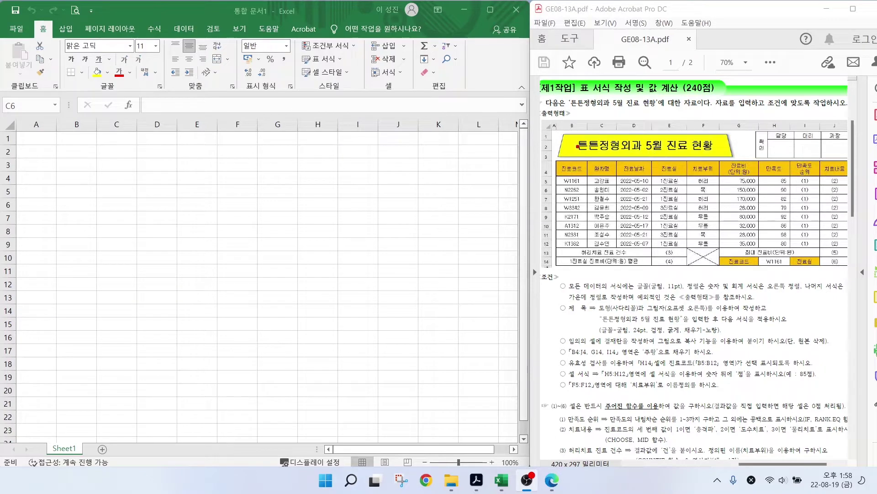
# Outline the 제1작업 data table to reproduce, then rename Sheet1 to 제1작업
pyautogui.moveTo(551, 155); pyautogui.dragTo(840, 269)
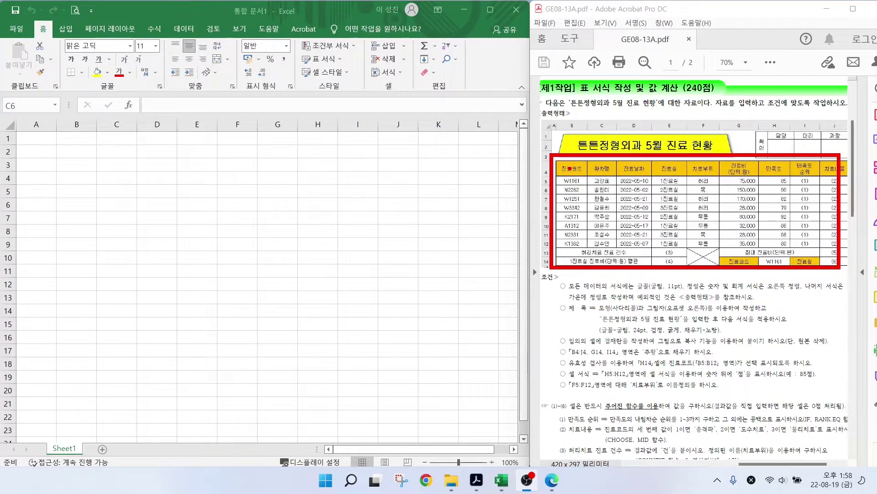
pyautogui.press('Escape')
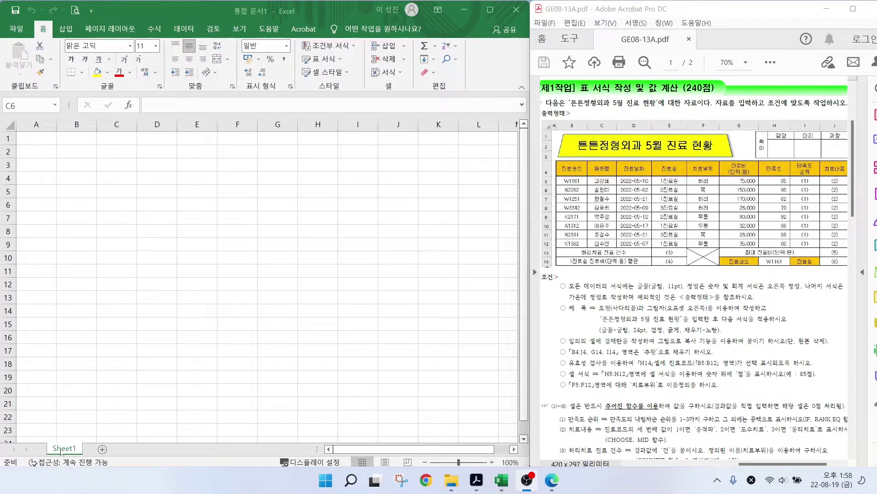
pyautogui.doubleClick(63, 448)
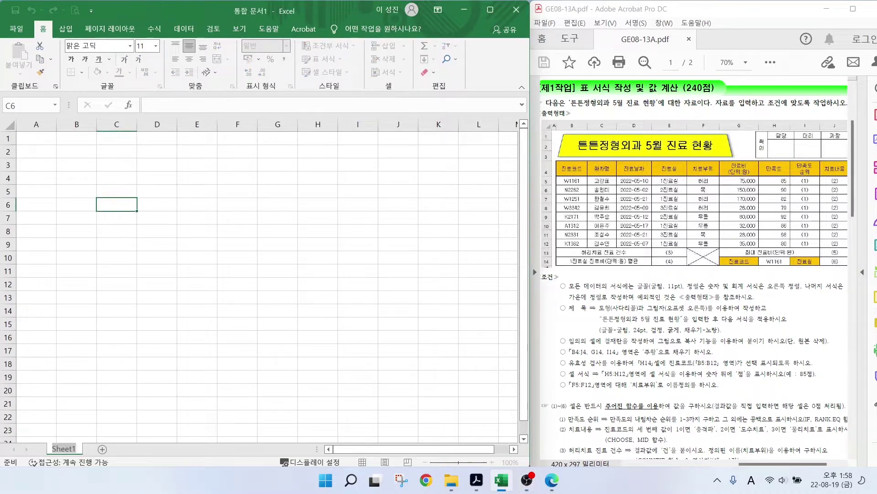
pyautogui.press('Hangul')
pyautogui.write('제`')
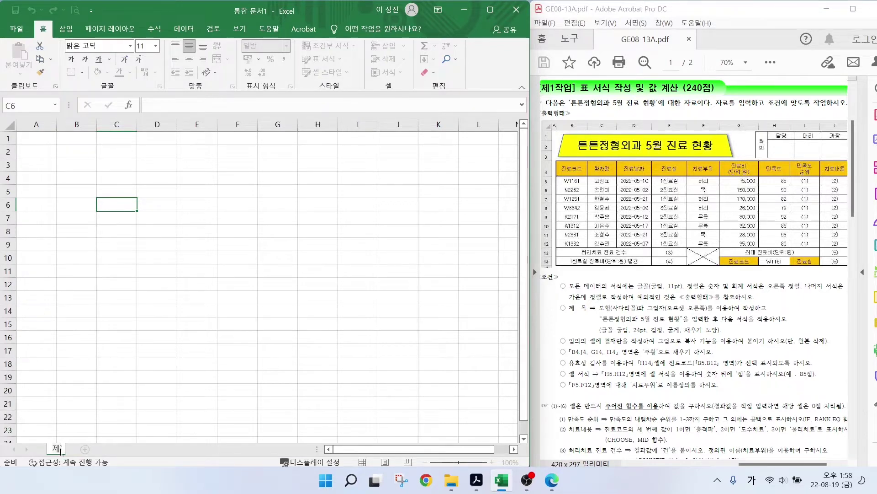
pyautogui.write('1작업')
pyautogui.press('Return')
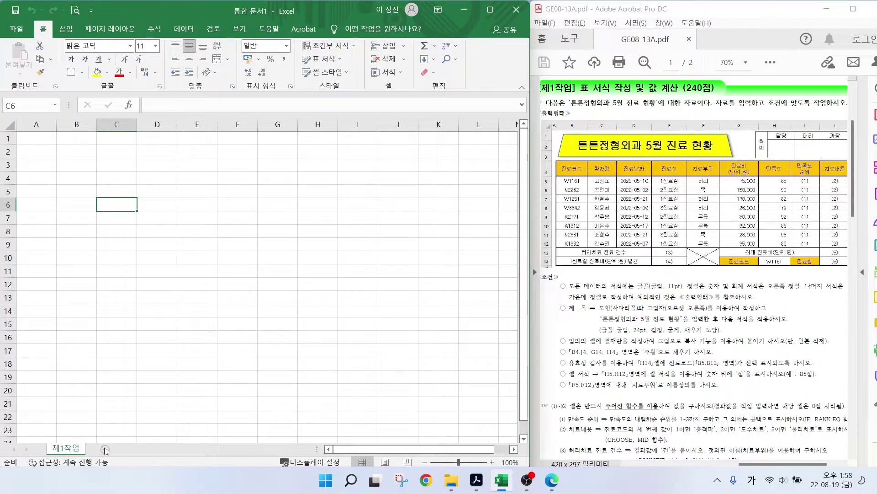
# Add two more sheets named 제2작업 and 제3작업
pyautogui.click(105, 450)
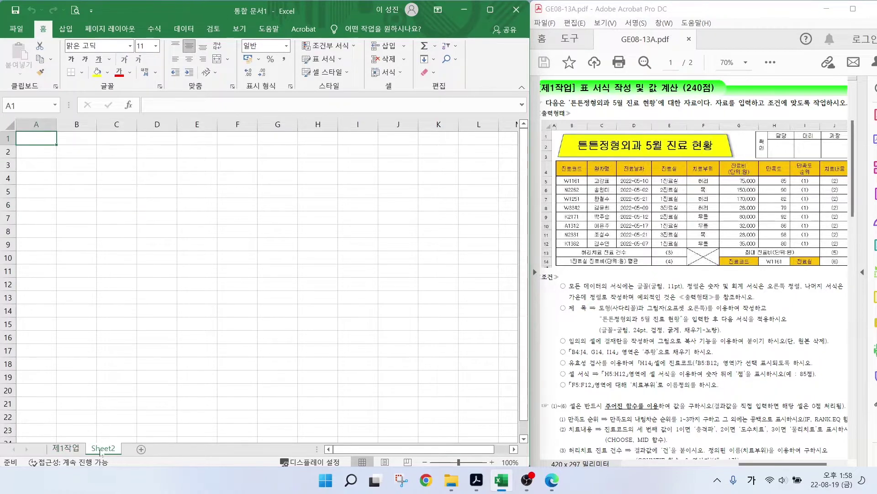
pyautogui.doubleClick(102, 448)
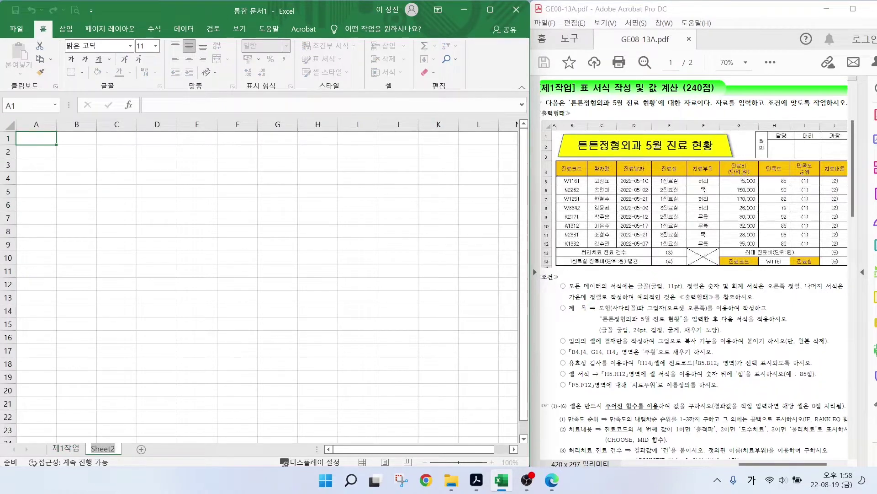
pyautogui.write('제2작ㅇ')
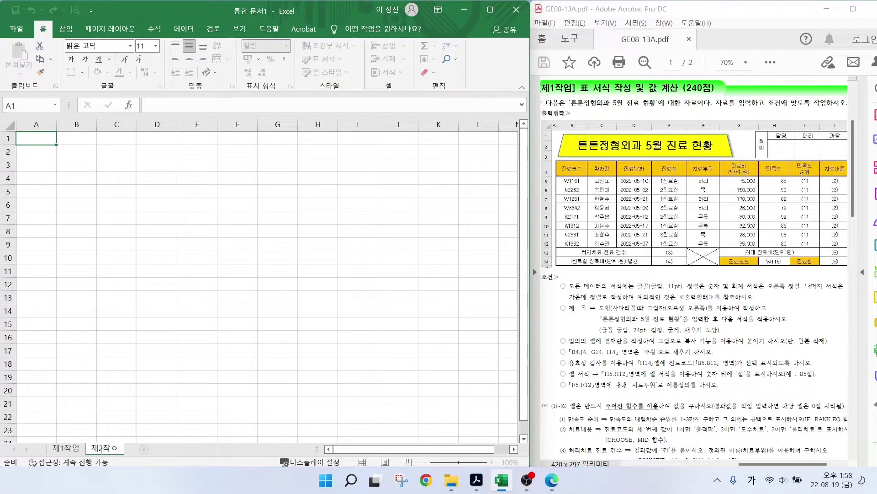
pyautogui.write('ㅓㅂ')
pyautogui.press('Return')
pyautogui.click(143, 449)
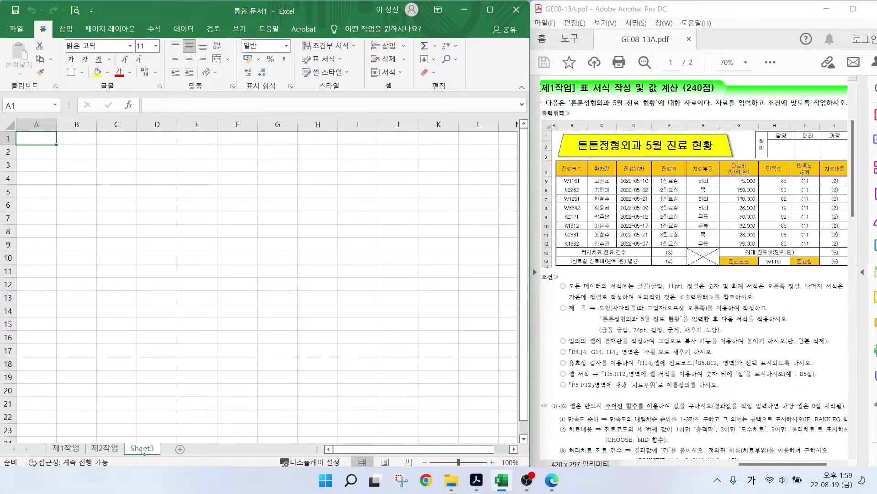
pyautogui.doubleClick(142, 449)
pyautogui.write('제3자')
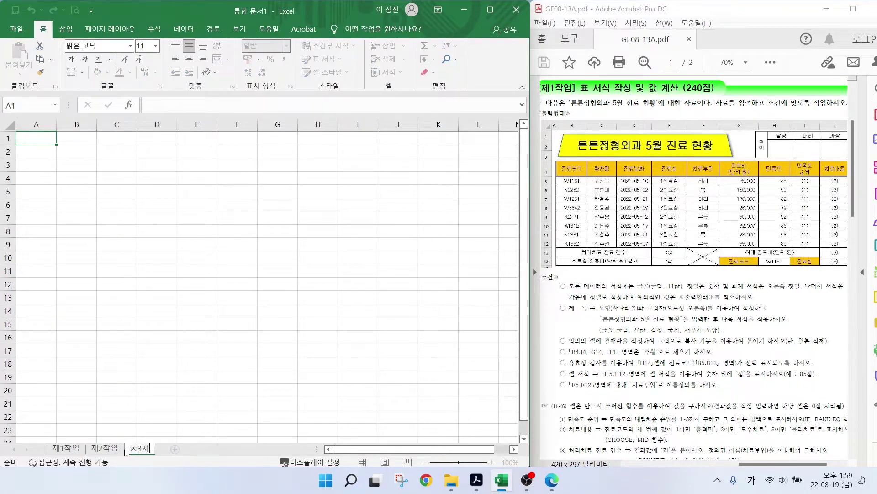
pyautogui.press('BackSpace')
pyautogui.press('BackSpace')
pyautogui.press('BackSpace')
pyautogui.write('3작업')
pyautogui.press('Return')
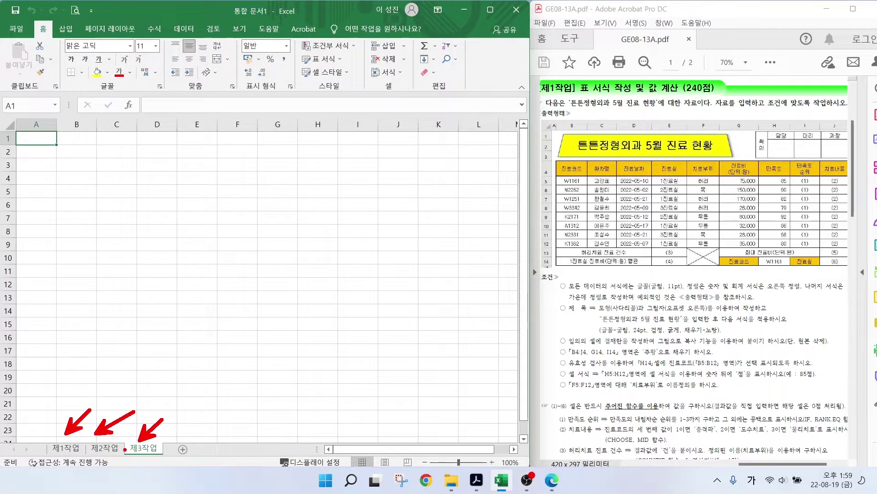
# Set column A width to 1 on the 제1작업 sheet
pyautogui.click(64, 448)
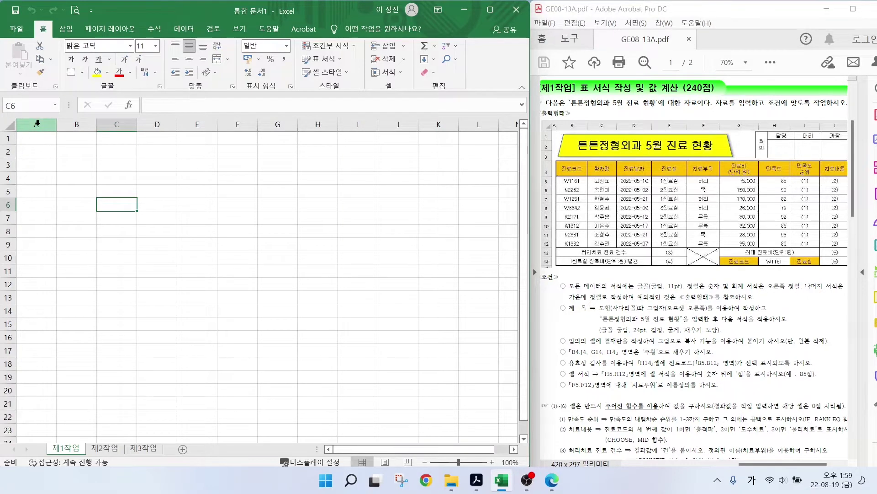
pyautogui.press('ctrl')
pyautogui.rightClick(37, 124)
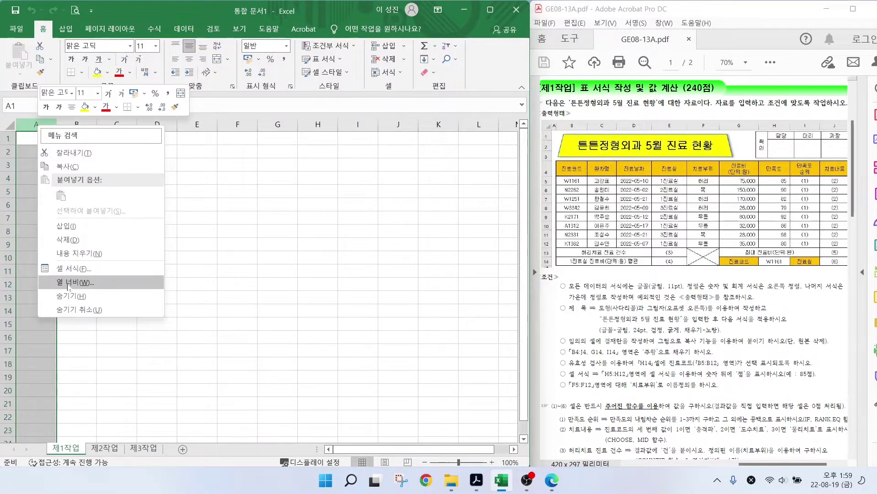
pyautogui.click(68, 282)
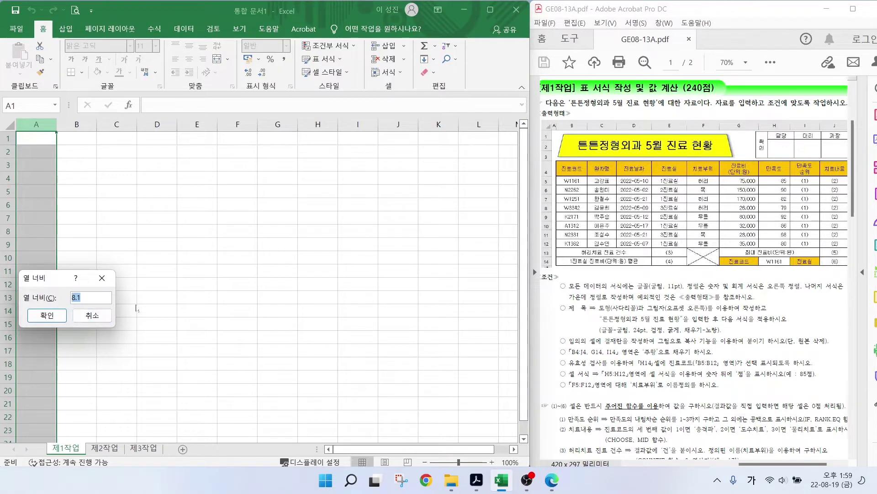
pyautogui.write('1')
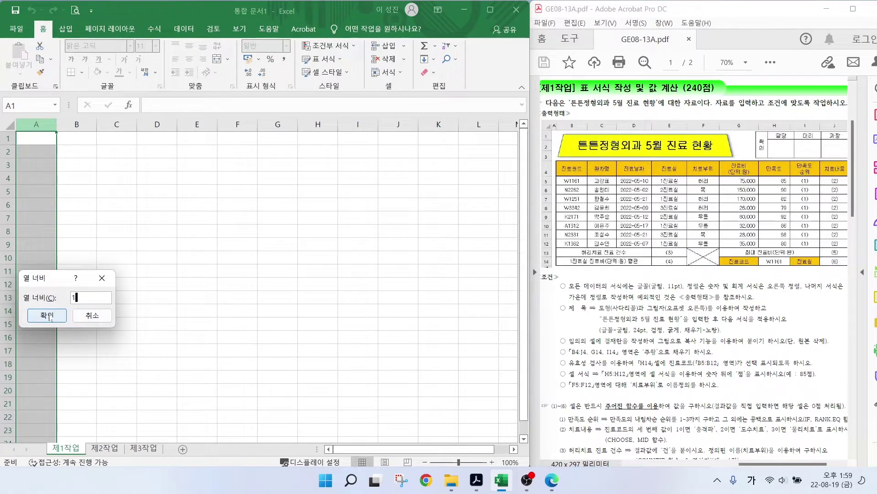
pyautogui.click(47, 315)
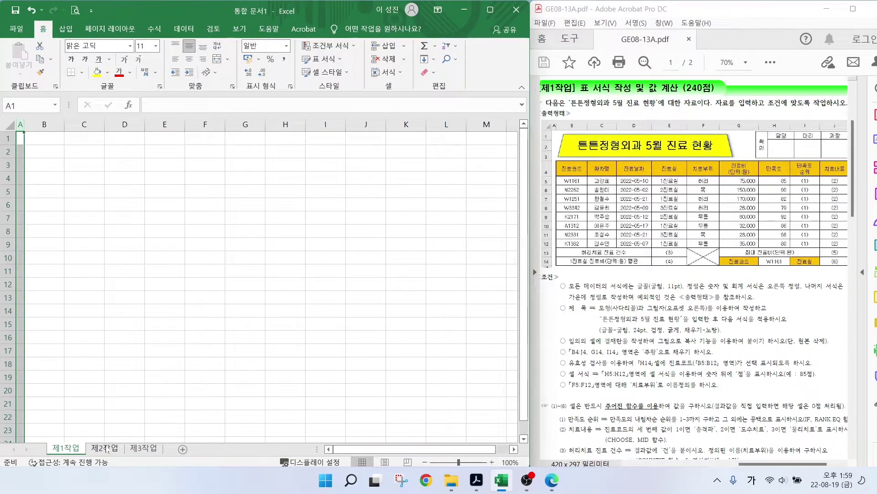
# Set column A width to 1 on 제2작업 and 제3작업, then return to 제1작업
pyautogui.click(104, 448)
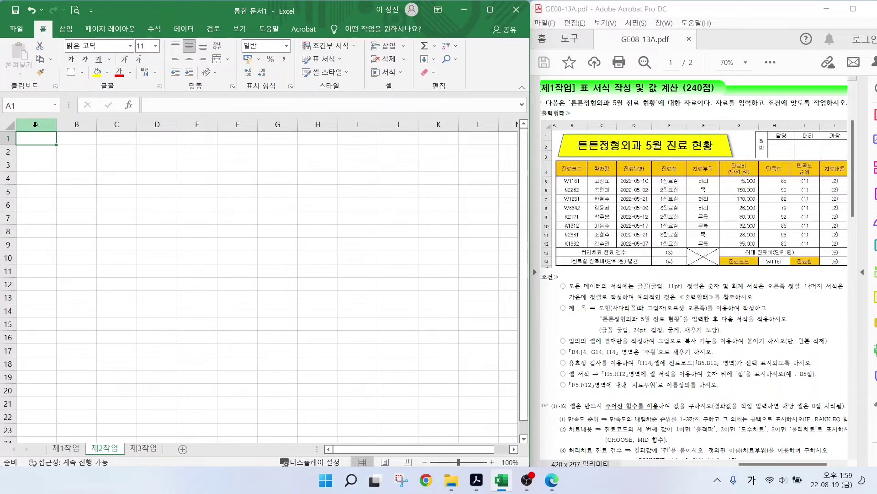
pyautogui.click(35, 124)
pyautogui.rightClick(36, 124)
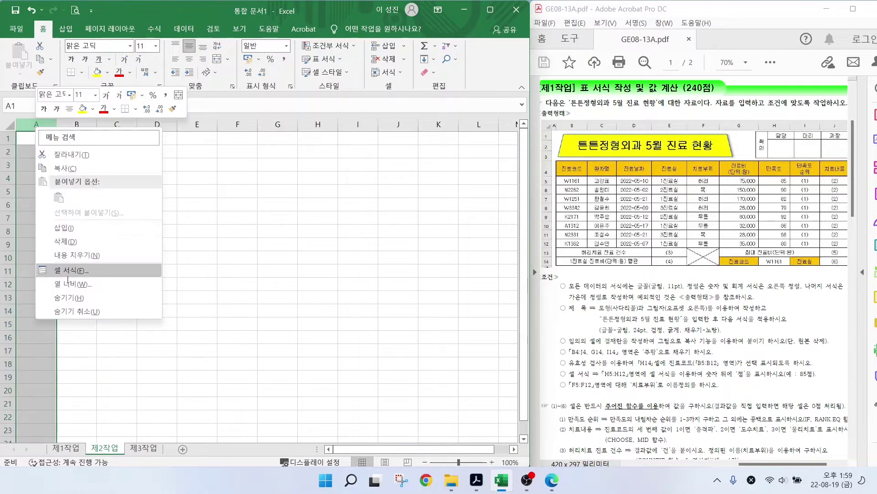
pyautogui.click(68, 277)
pyautogui.write('1')
pyautogui.press('Return')
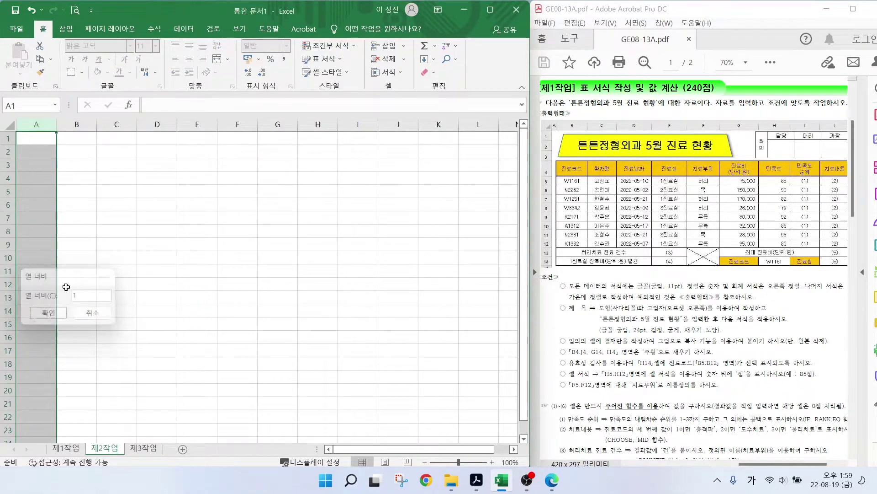
pyautogui.click(147, 449)
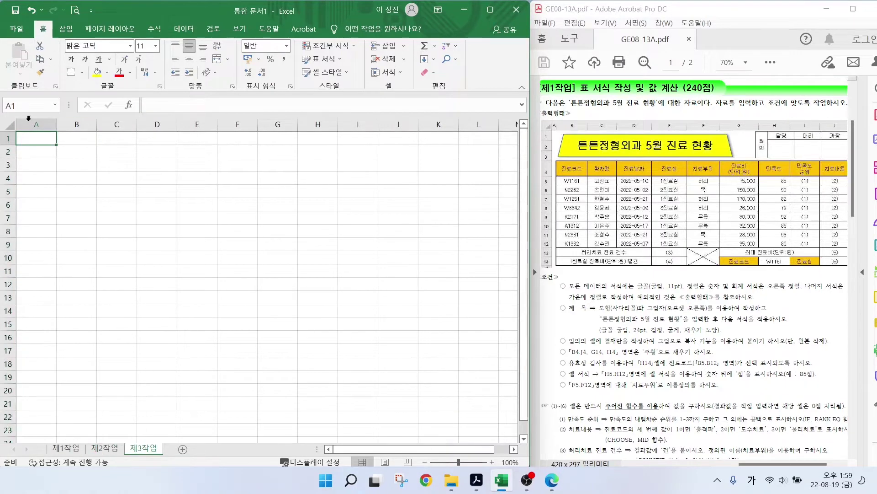
pyautogui.rightClick(34, 124)
pyautogui.click(67, 280)
pyautogui.write('1')
pyautogui.press('Return')
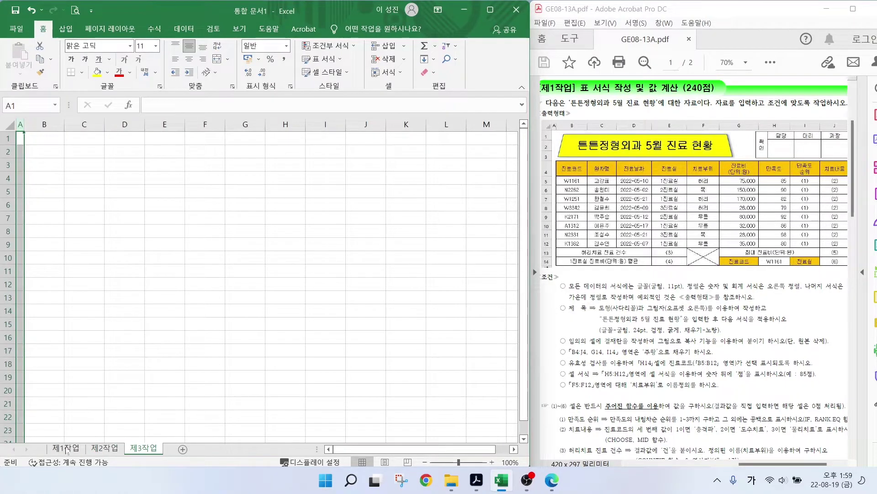
pyautogui.click(66, 447)
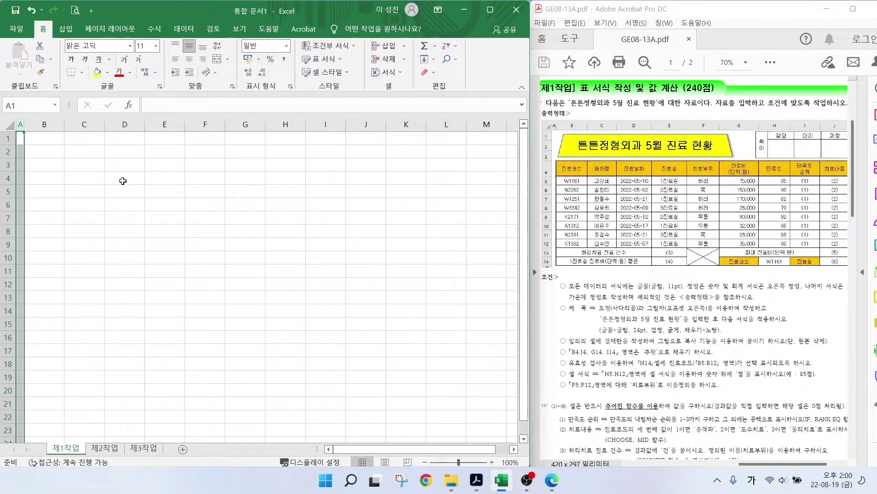
# Enter headers 진료코드, 환자명, 진료날짜, 진료실, 치료부위 and 진료비 in B4:G4
pyautogui.click(47, 178)
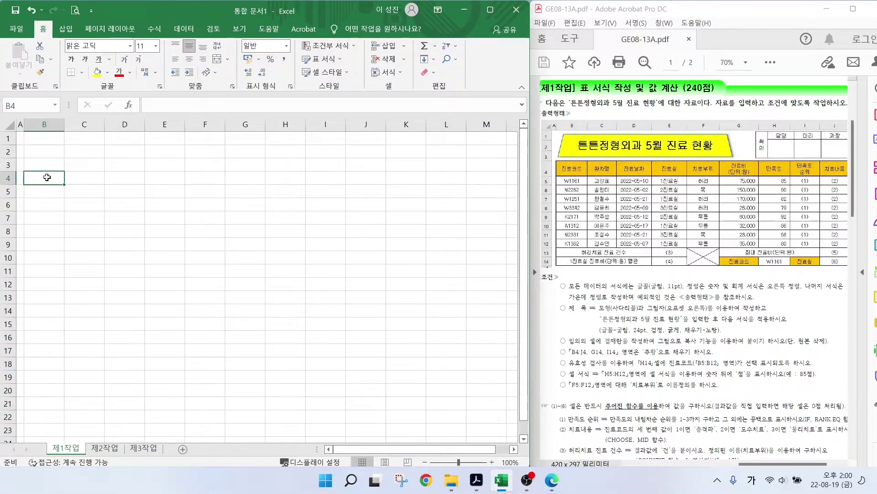
pyautogui.write('진료코드')
pyautogui.press('Tab')
pyautogui.write('환자명')
pyautogui.press('Tab')
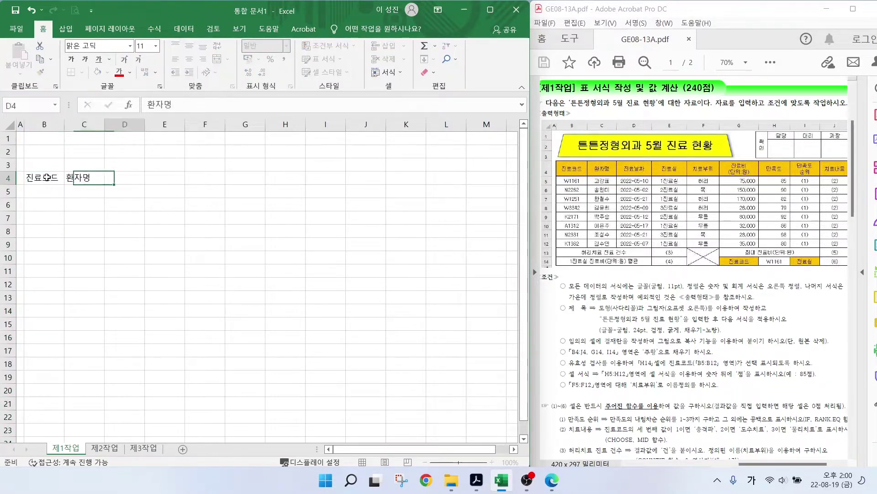
pyautogui.write('진료날짜')
pyautogui.press('Tab')
pyautogui.write('진료실')
pyautogui.press('Tab')
pyautogui.write('치료부')
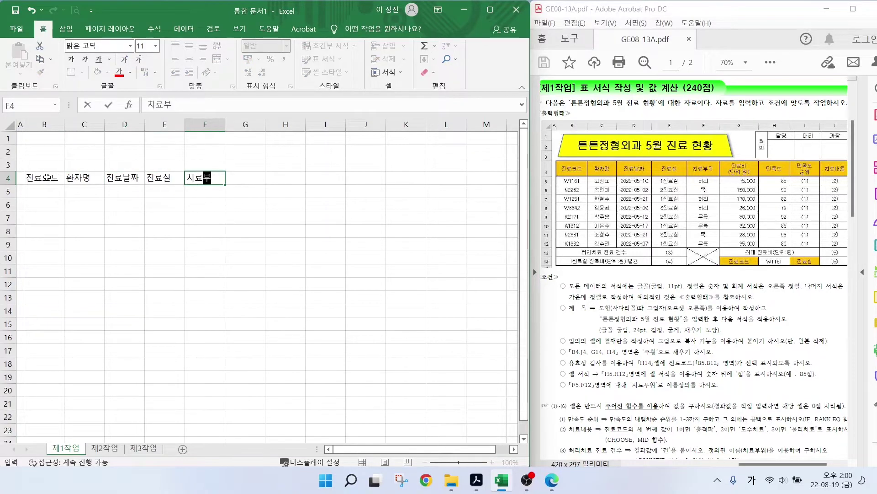
pyautogui.write('위')
pyautogui.press('Tab')
pyautogui.write('진료비')
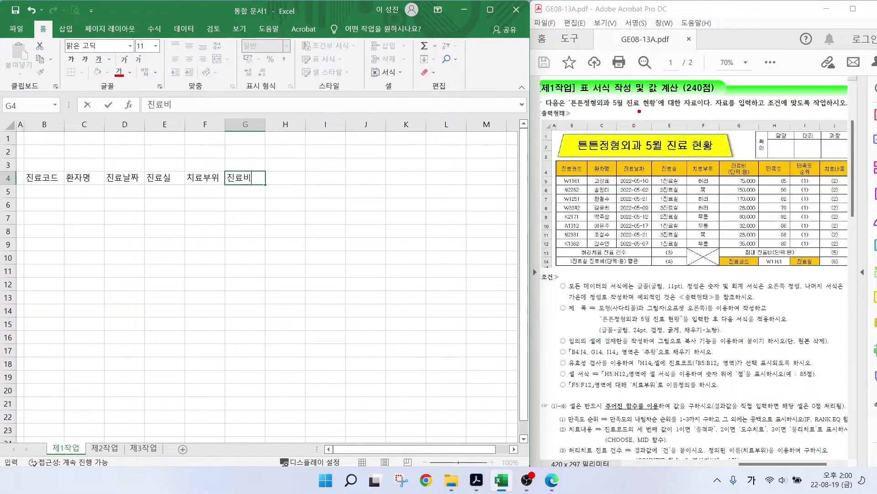
# Finish G4 as 진료비 (단위:원) and add headers 만족도, two-line 만족도 순위, and 치료내용
pyautogui.moveTo(739, 162); pyautogui.dragTo(773, 127)
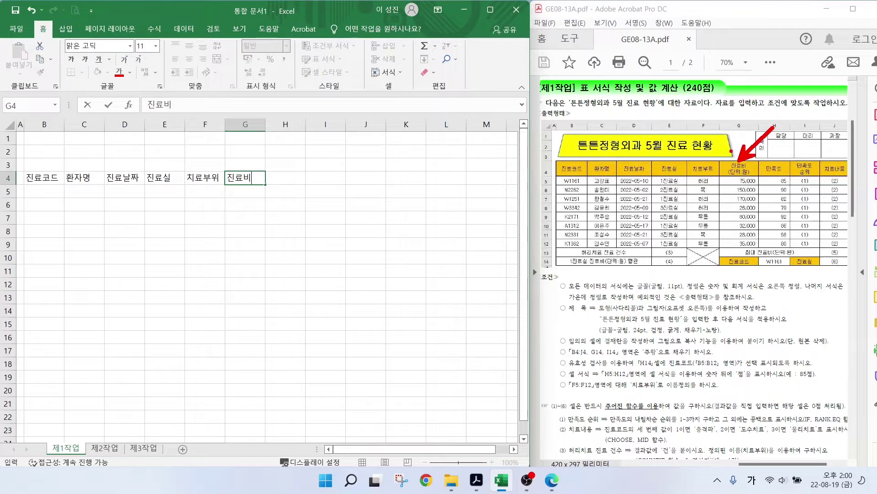
pyautogui.moveTo(720, 153); pyautogui.dragTo(760, 180)
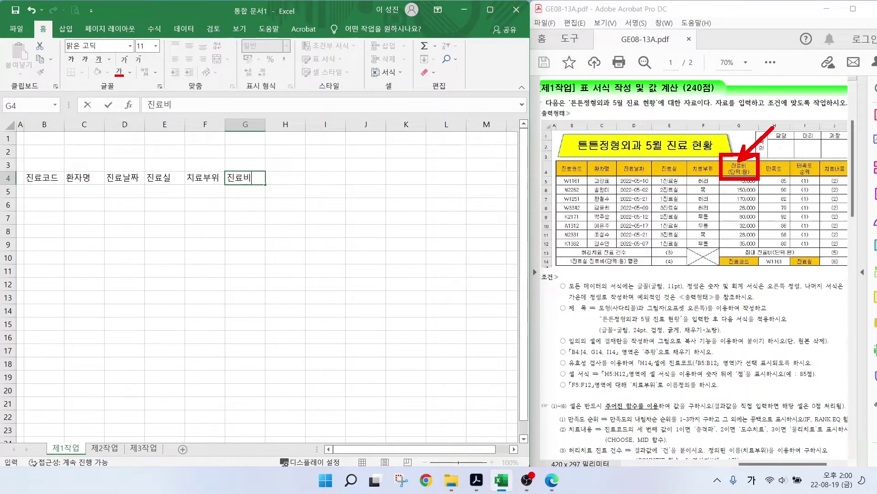
pyautogui.moveTo(255, 175)
pyautogui.mouseDown()
pyautogui.moveTo(263, 185)
pyautogui.moveTo(255, 197)
pyautogui.mouseUp()
pyautogui.press('Escape')
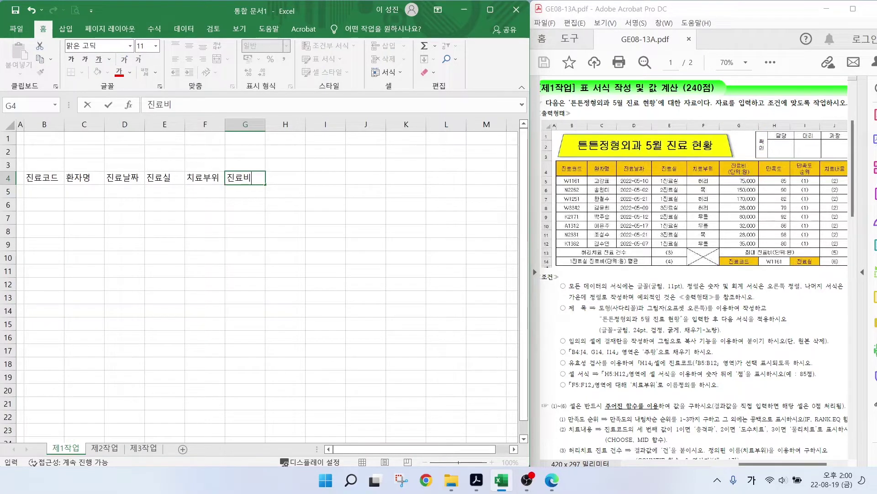
pyautogui.press('Return')
pyautogui.write('(단ㅇ:')
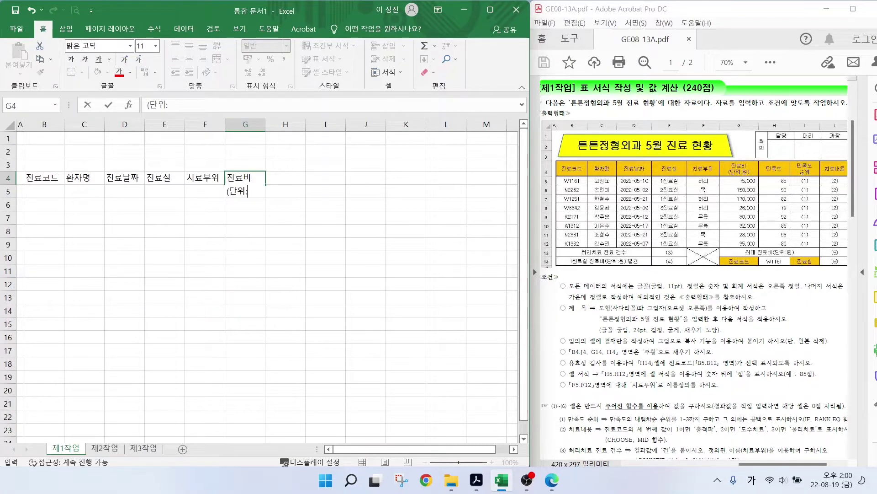
pyautogui.write('원)')
pyautogui.press('Return')
pyautogui.click(285, 184)
pyautogui.write('만족도')
pyautogui.press('Tab')
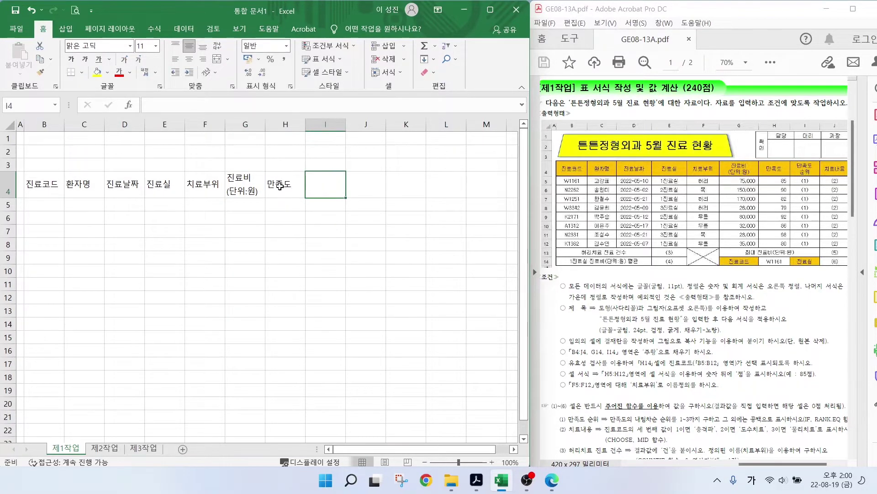
pyautogui.write('만족도')
pyautogui.hotkey('alt', 'Return')
pyautogui.write('순위')
pyautogui.press('Tab')
pyautogui.write('치료')
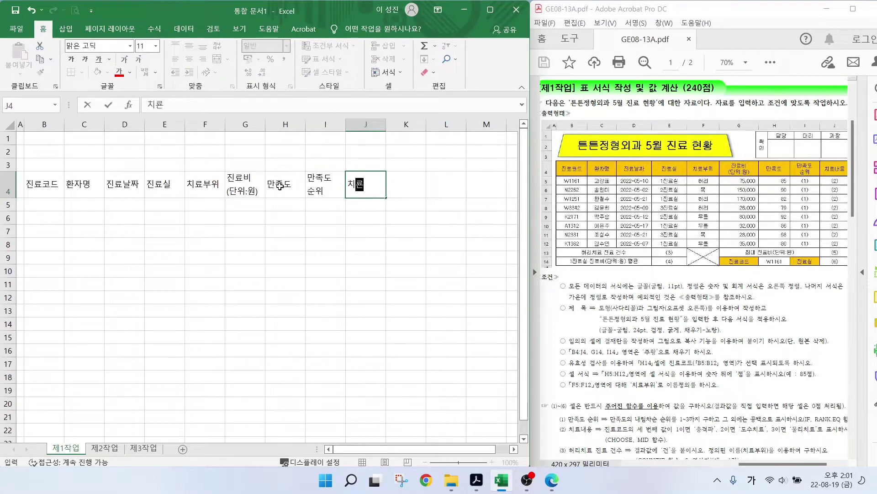
pyautogui.write('내용')
# Enter the eight treatment codes (W1161 through K1362) and the patient names in B5:C12
pyautogui.click(42, 206)
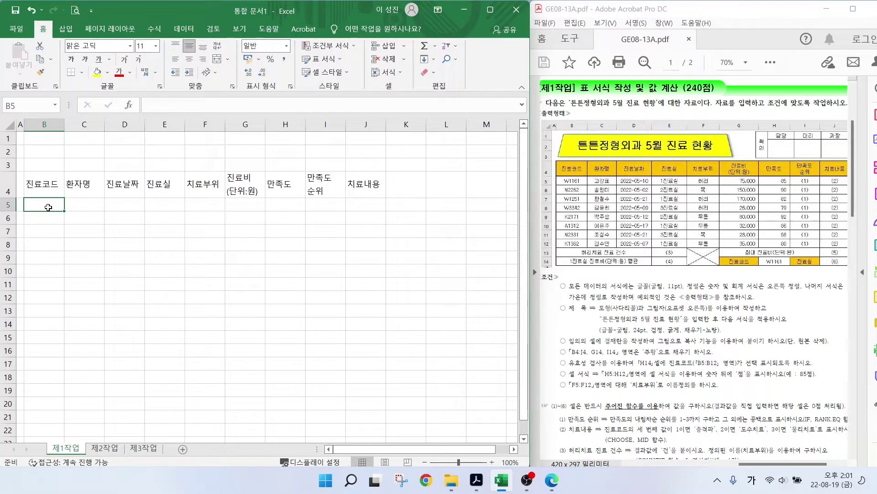
pyautogui.press('capslock')
pyautogui.write('W1161 N2262 W1251 W3342 K2171 A1312 N2')
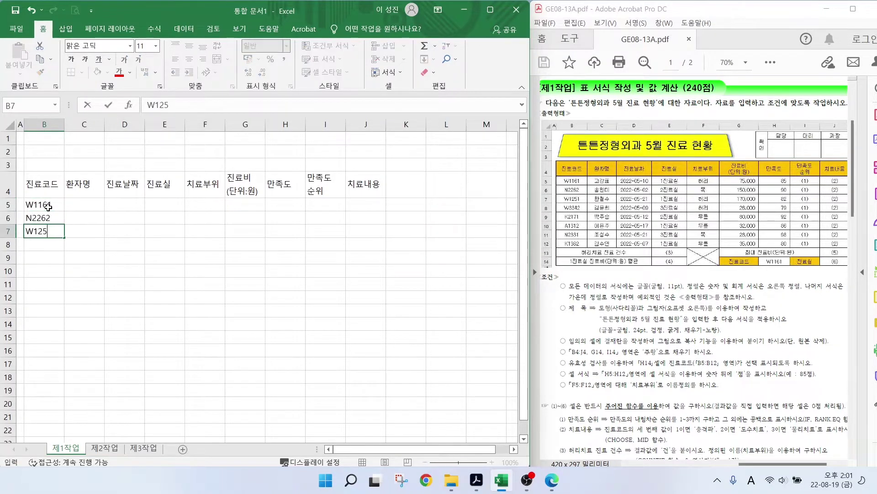
pyautogui.write('331 K1362')
pyautogui.click(85, 204)
pyautogui.press('Hangul')
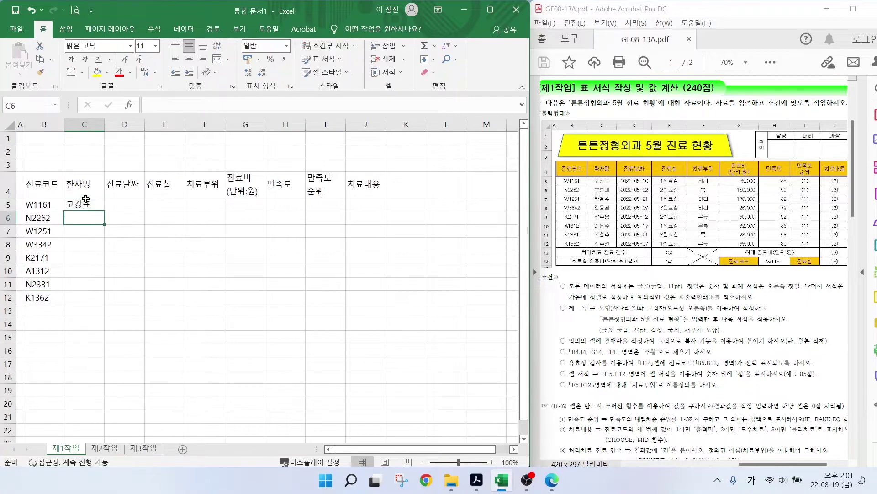
# Enter treatment dates (2022-5-10 onward), rooms (1진료실–3진료실) and areas (허리, 목, 무릎) in D5:F12
pyautogui.click(119, 204)
pyautogui.write('2022-5-10')
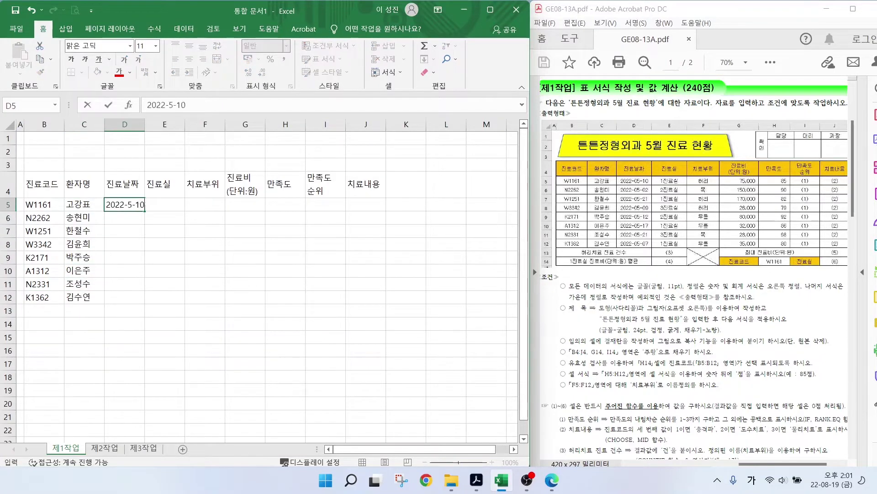
pyautogui.write(' 2022-5-2 2022-5-21 2022-5-9 2022-5-12 2022-5-17 2022-5-21 2022-5-7')
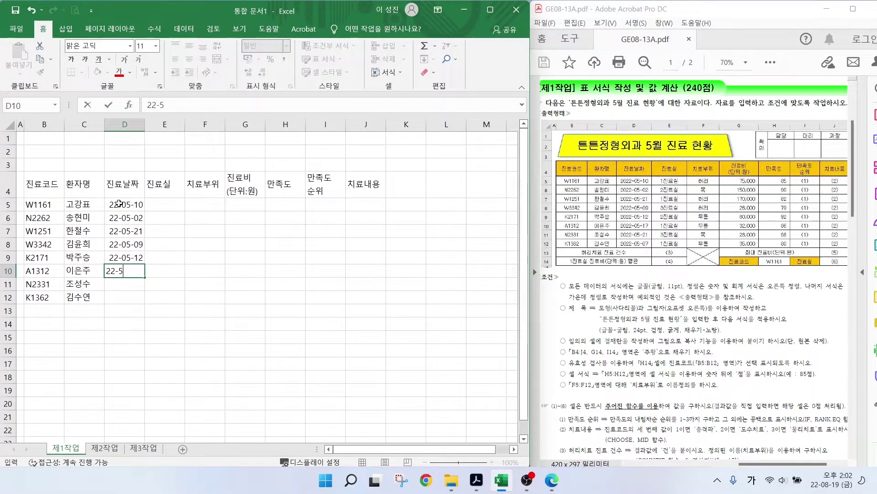
pyautogui.click(161, 204)
pyautogui.write('1진료실 2진료실 1진료실 3진료실 2진료실 1진료실 3진료실 1ㅈ')
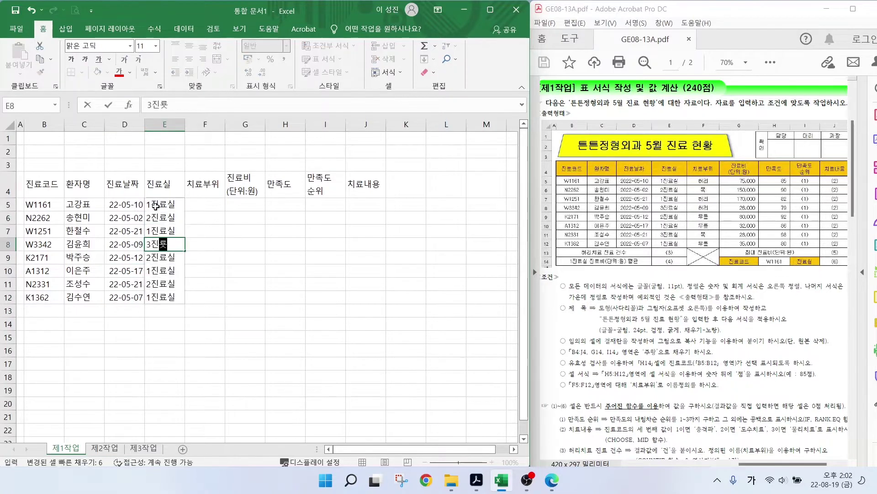
pyautogui.write('진료실')
pyautogui.click(204, 204)
pyautogui.write('허리 목 허리 허리 무릎 무릎 목 무릎')
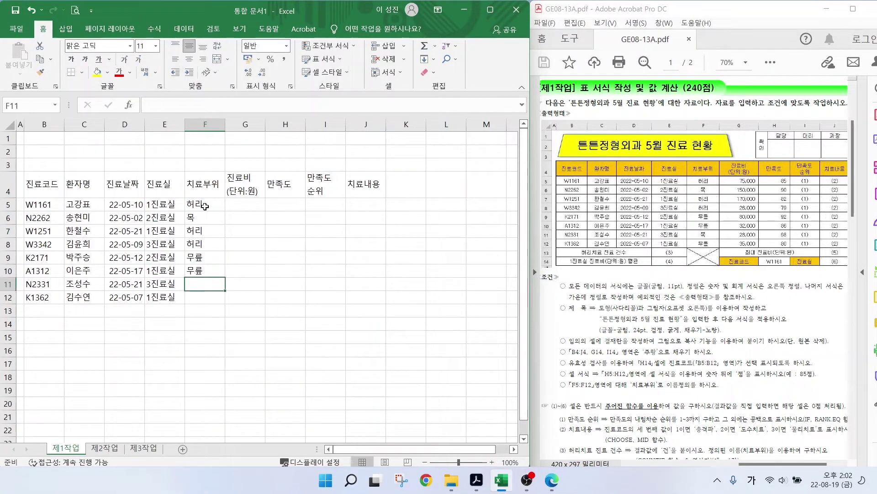
# Enter fees (75000 to 35000) and satisfaction scores (85 to 80) in G5:H12
pyautogui.click(241, 205)
pyautogui.write('75000 150000 170000 26000 80000 32000 28000 35000')
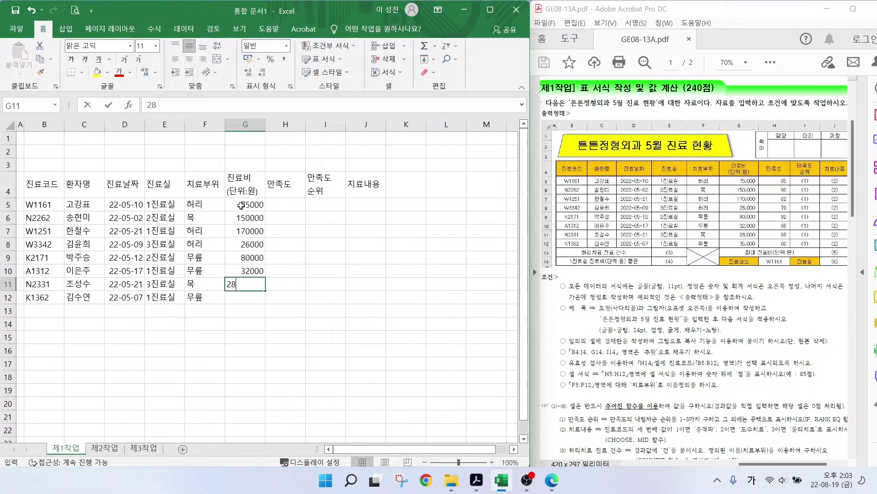
pyautogui.click(281, 207)
pyautogui.write('85 90 82 79 92 86 98 80')
# Add labels 허리치료 진료 건수, 1진료실 진료비(단위:원) 평균, 최대 진료비(단위:원), 진료코드 and 진료실
pyautogui.click(38, 310)
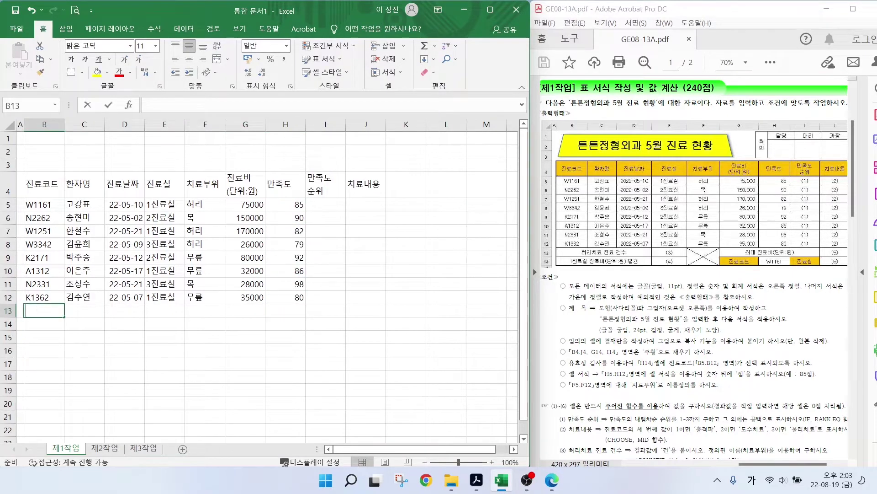
pyautogui.write('허리치료 진료 건수 1진료실 진료비(다')
pyautogui.write('단위:원) 평균')
pyautogui.click(246, 310)
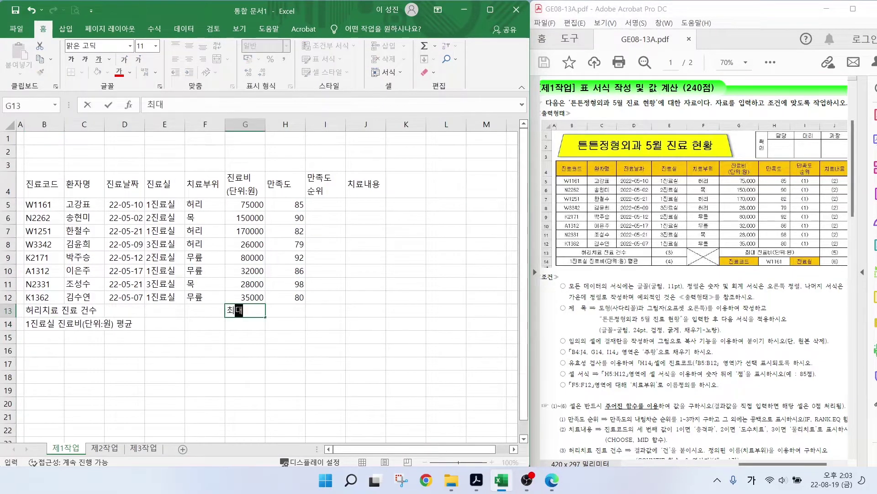
pyautogui.write('최대 진료비(단위:원)')
pyautogui.press('Return')
pyautogui.write('진료코드')
pyautogui.press('Tab')
pyautogui.press('Tab')
pyautogui.write('진료실')
pyautogui.press('Return')
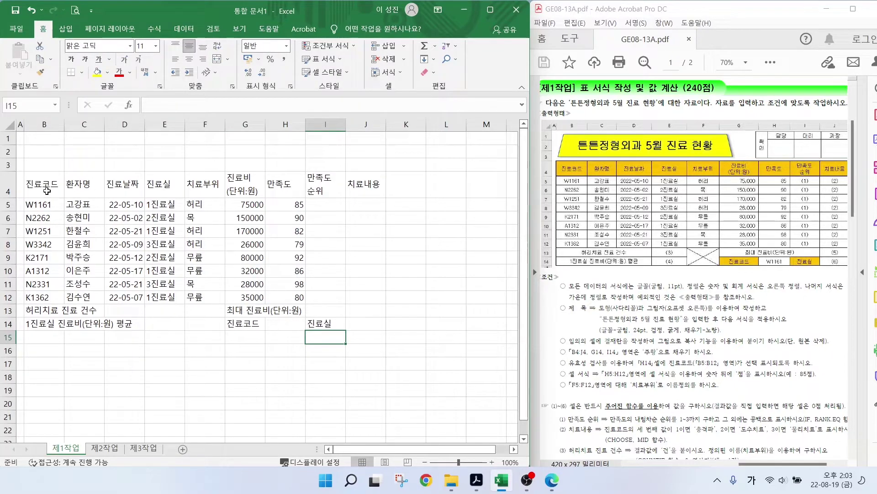
# Give every cell of B4:J14 borders and widen columns D and E to fit
pyautogui.moveTo(47, 191); pyautogui.dragTo(365, 325)
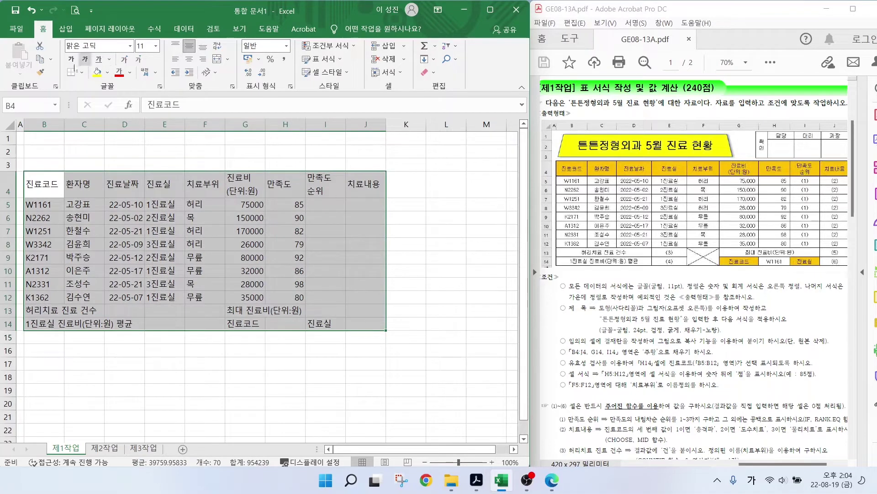
pyautogui.click(81, 73)
pyautogui.click(101, 155)
pyautogui.moveTo(144, 125); pyautogui.dragTo(288, 124)
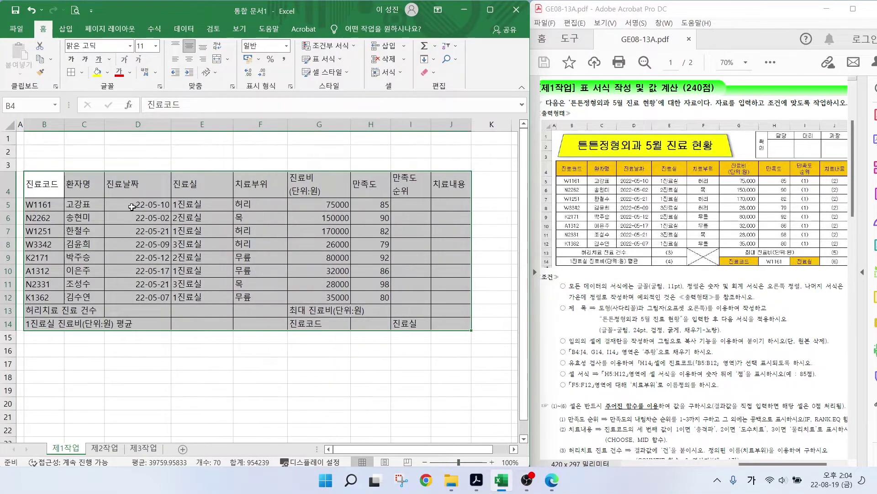
pyautogui.click(52, 185)
# Set the table B4:J14 to the 굴림 font and centre its contents
pyautogui.moveTo(52, 185); pyautogui.dragTo(446, 326)
pyautogui.moveTo(635, 289); pyautogui.dragTo(695, 289)
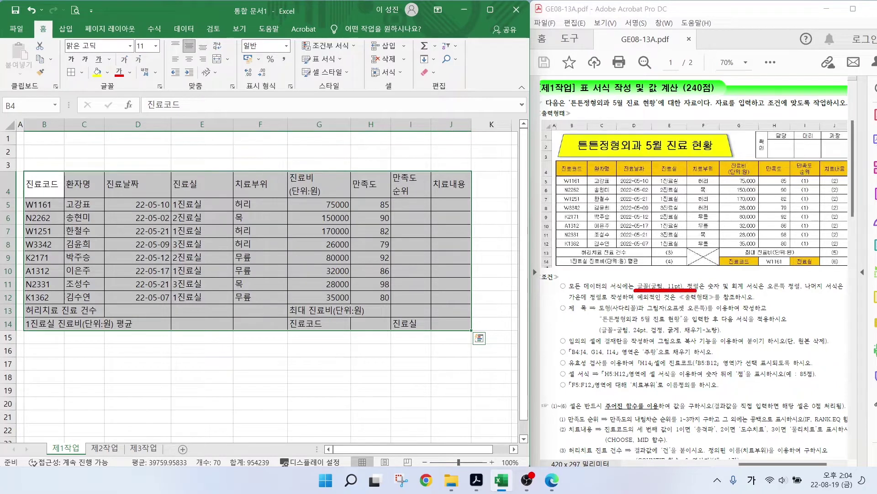
pyautogui.press('Escape')
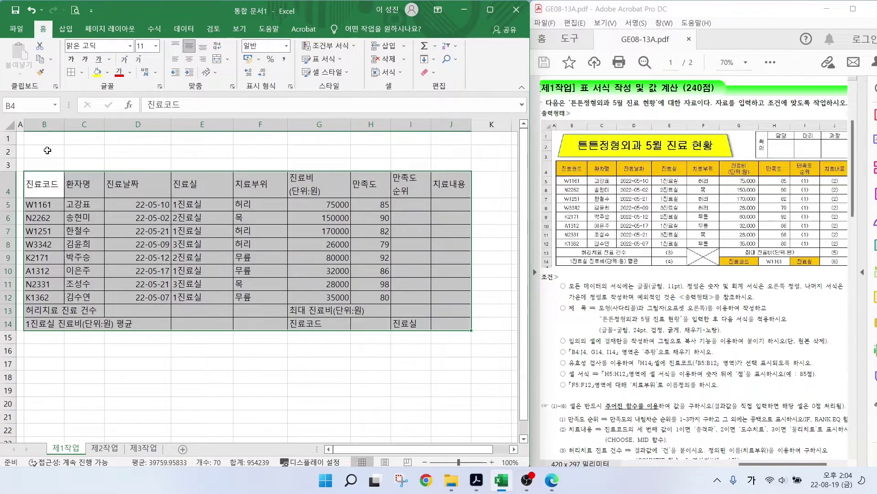
pyautogui.click(106, 45)
pyautogui.write('굴림')
pyautogui.press('Return')
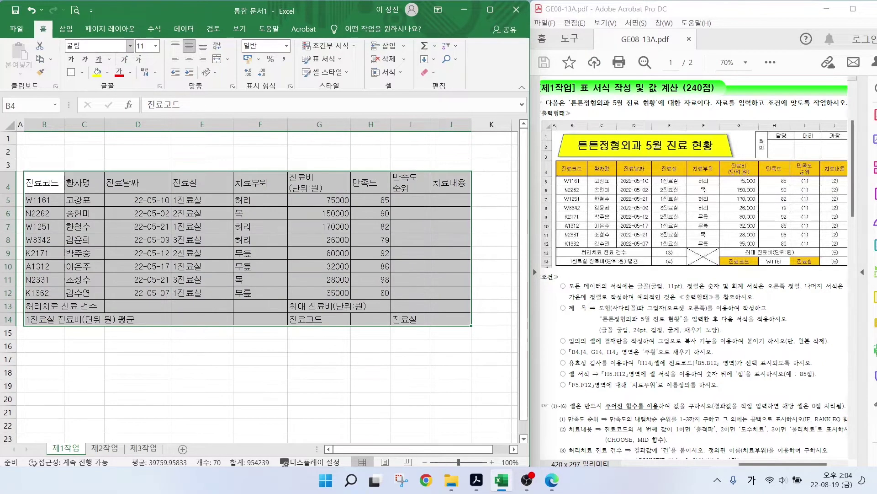
pyautogui.click(189, 59)
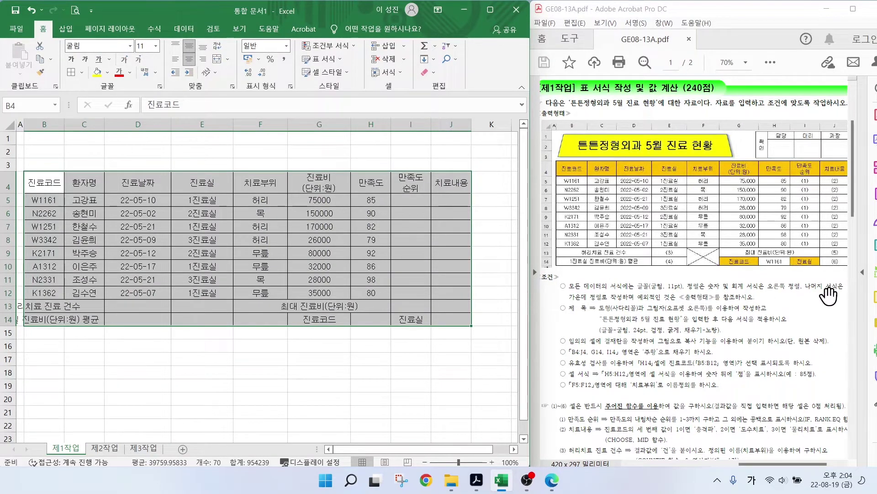
# Right-align the fee and satisfaction values in G5:H12
pyautogui.click(611, 301)
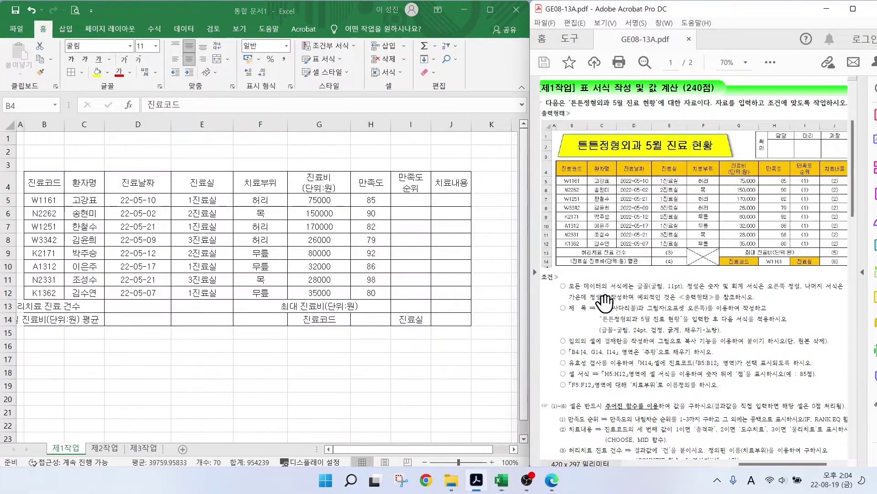
pyautogui.click(142, 200)
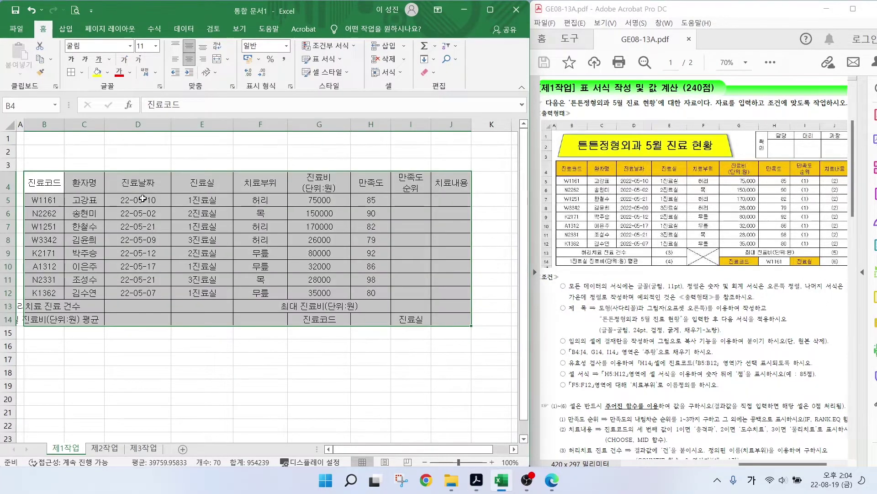
pyautogui.moveTo(320, 199); pyautogui.dragTo(371, 292)
pyautogui.click(203, 59)
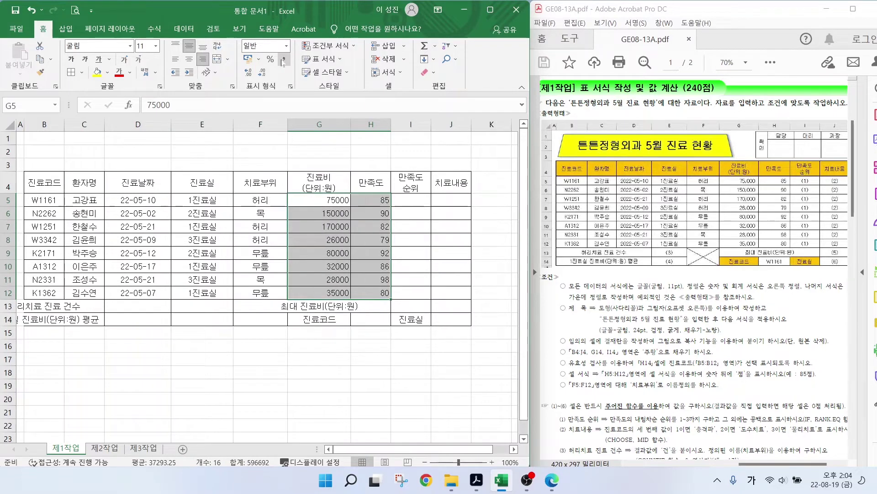
# Apply comma style to the fees and scores, and format D5:D12 dates as 2022-05-10
pyautogui.click(284, 59)
pyautogui.moveTo(169, 200); pyautogui.dragTo(170, 292)
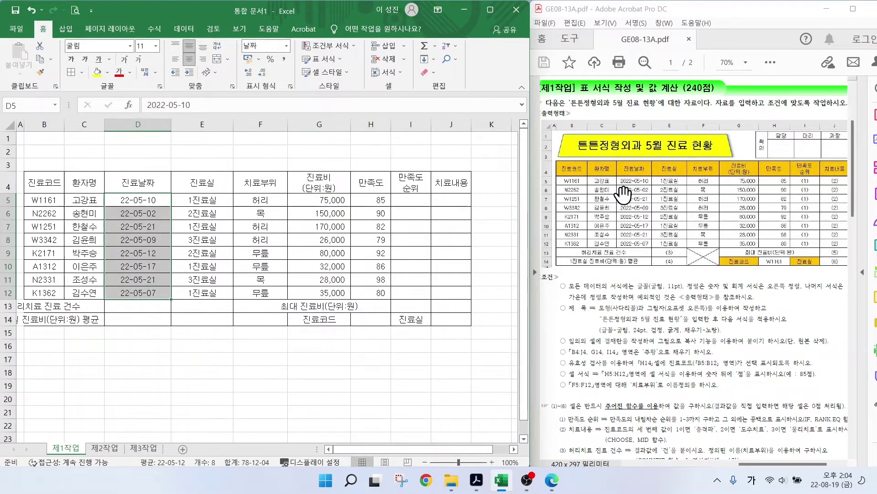
pyautogui.hotkey('ctrl', 'q')
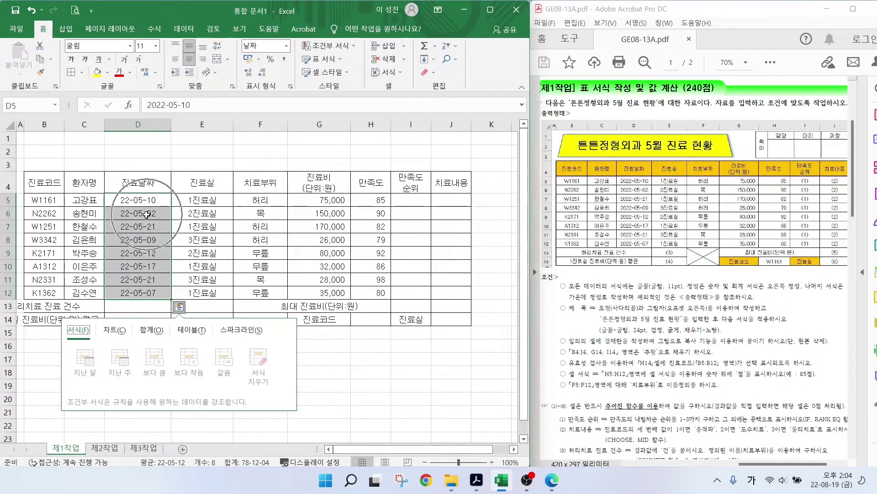
pyautogui.click(286, 47)
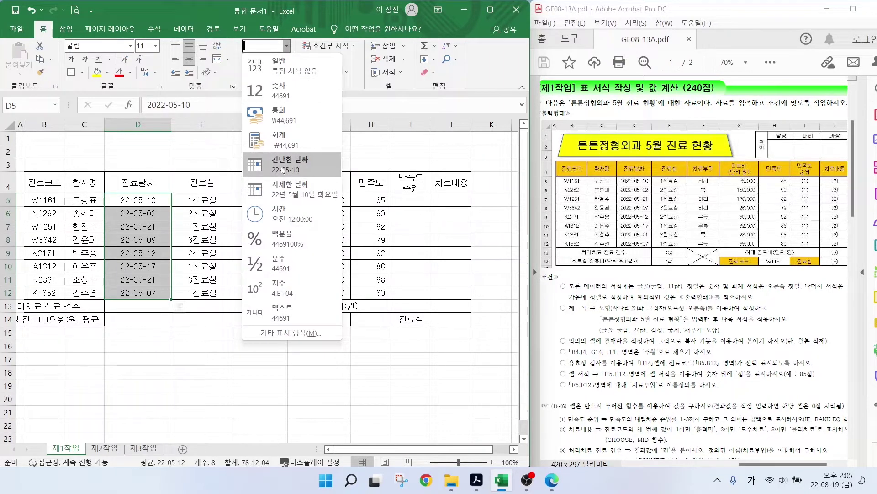
pyautogui.click(277, 333)
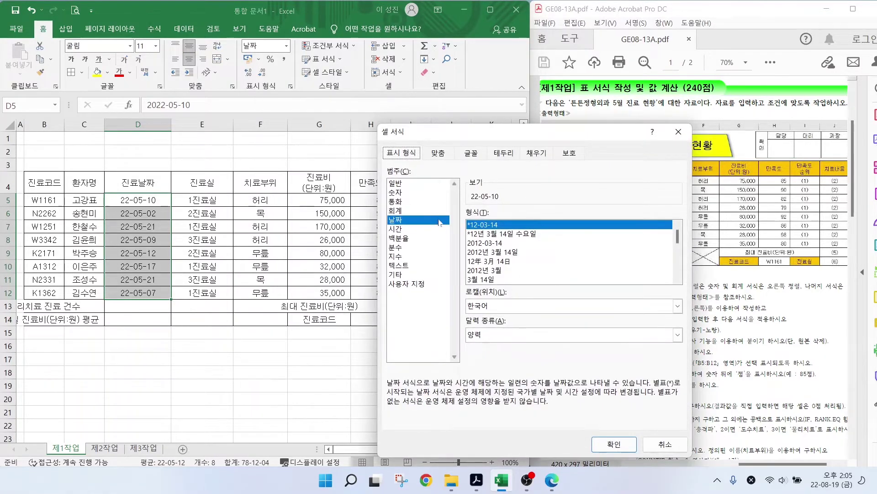
pyautogui.click(478, 243)
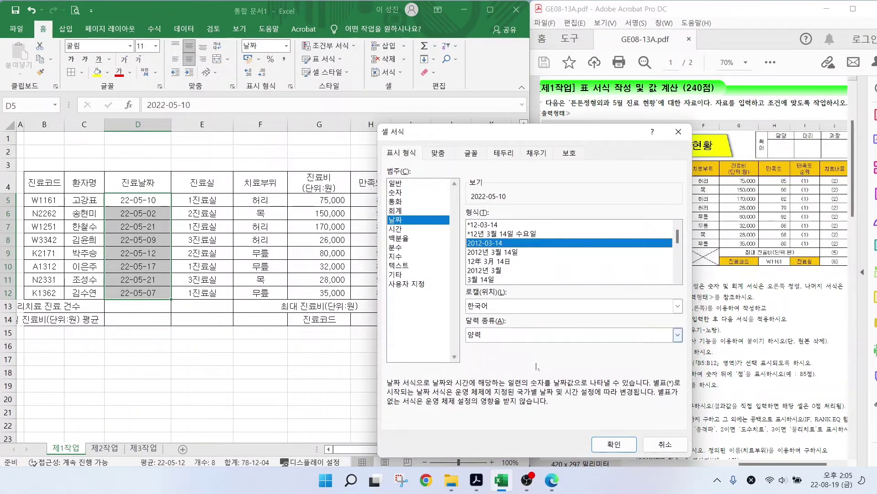
pyautogui.click(613, 444)
pyautogui.click(44, 182)
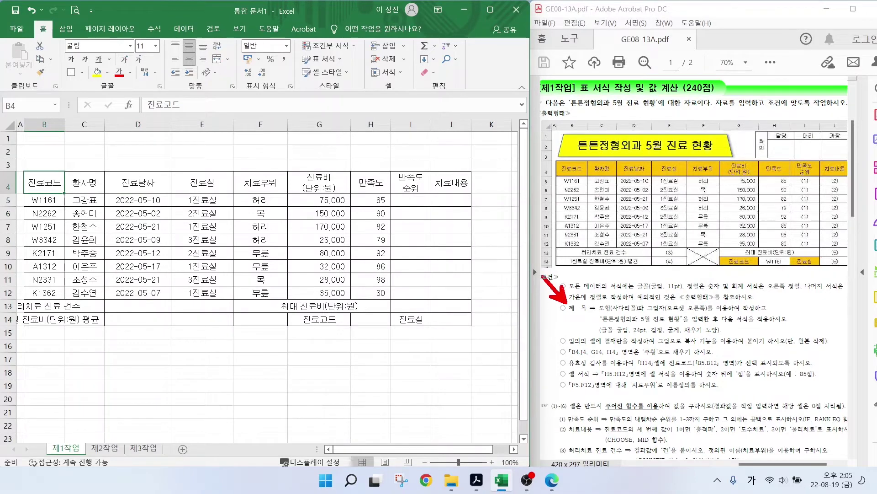
# Make rows 1–3 taller, about 23.40 points each, to leave room for the title
pyautogui.moveTo(548, 128)
pyautogui.mouseDown()
pyautogui.moveTo(708, 164)
pyautogui.moveTo(746, 162)
pyautogui.mouseUp()
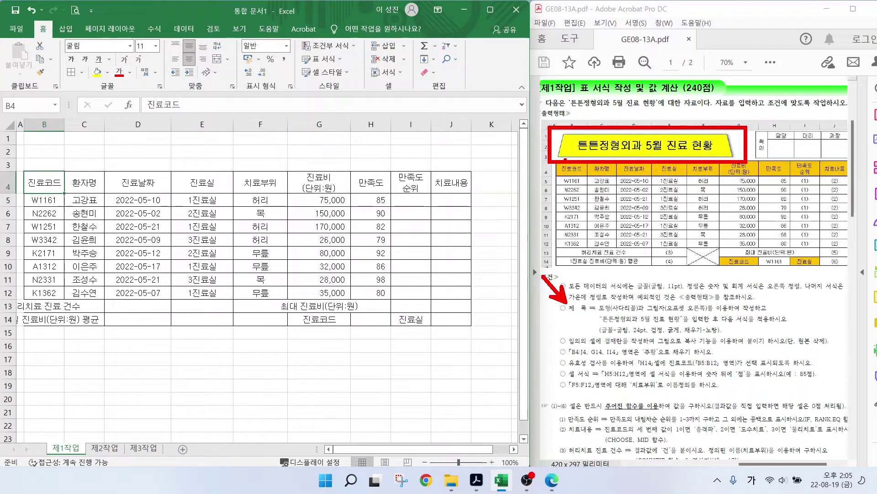
pyautogui.press('Escape')
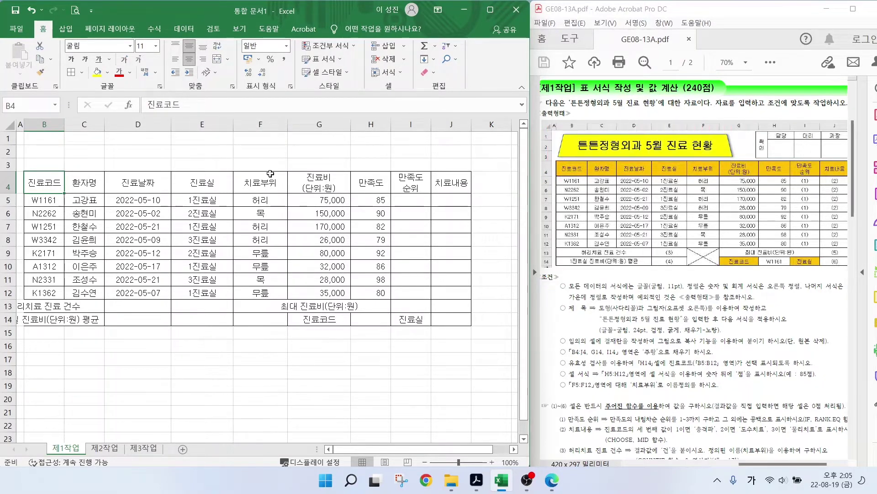
pyautogui.moveTo(26, 161); pyautogui.dragTo(2, 170)
pyautogui.press('Escape')
pyautogui.moveTo(5, 138); pyautogui.dragTo(6, 165)
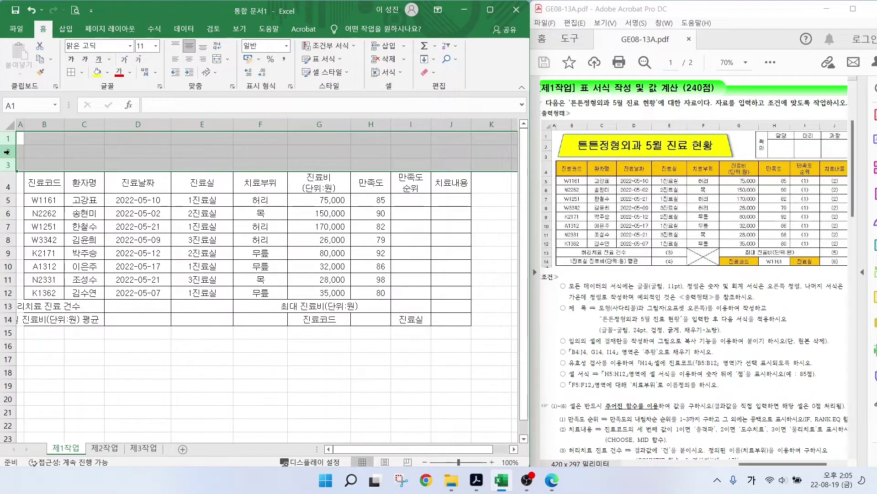
pyautogui.rightClick(7, 151)
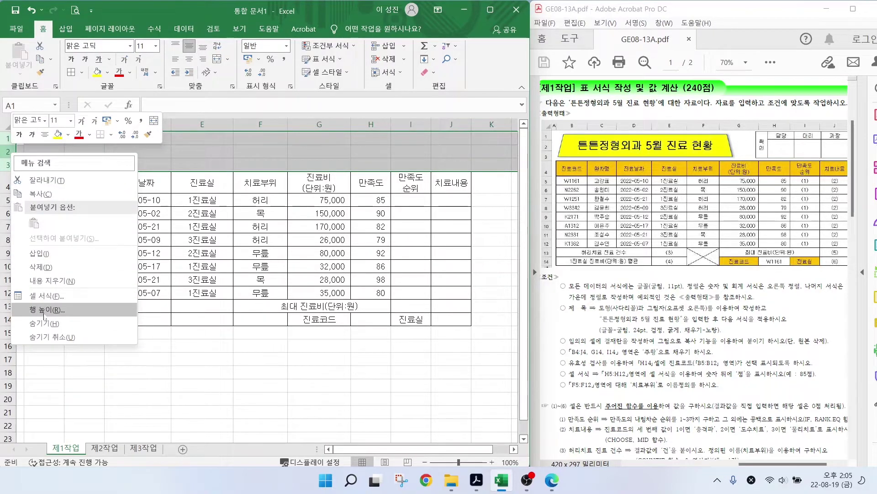
pyautogui.press('Escape')
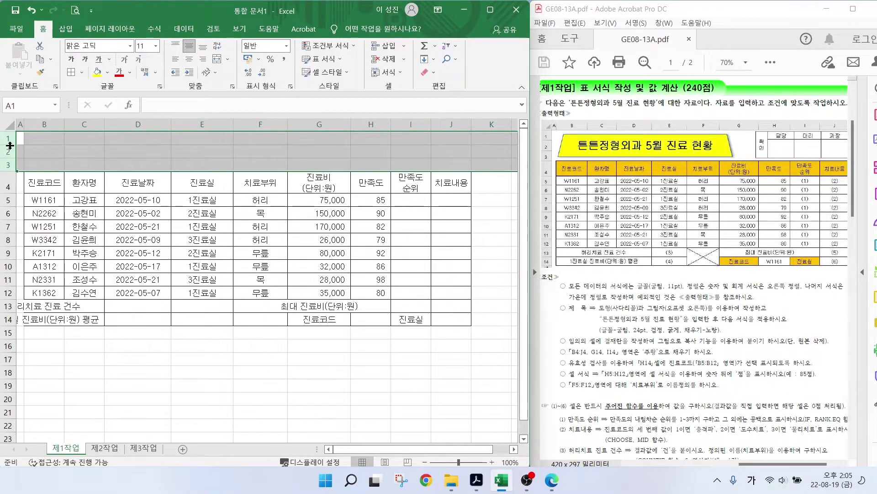
pyautogui.click(10, 146)
pyautogui.moveTo(10, 146); pyautogui.dragTo(10, 152)
pyautogui.click(44, 181)
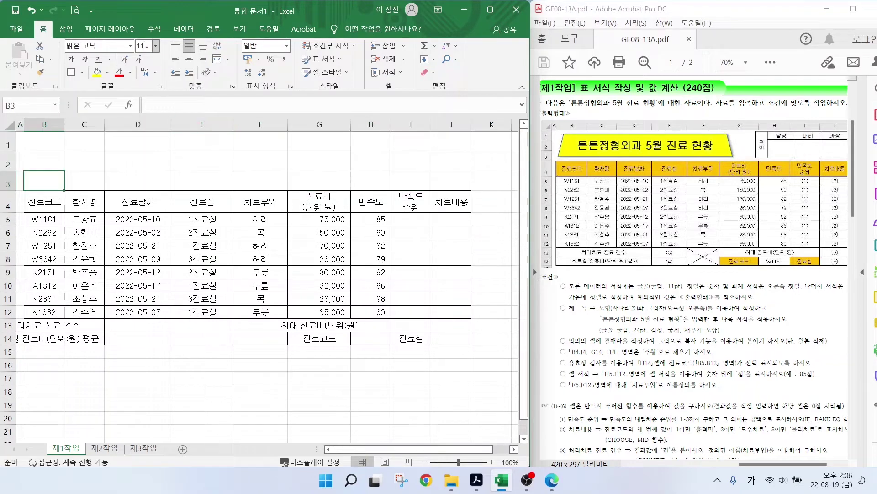
# Draw a trapezoid shape spanning B1:H3 above the clinic table
pyautogui.click(67, 30)
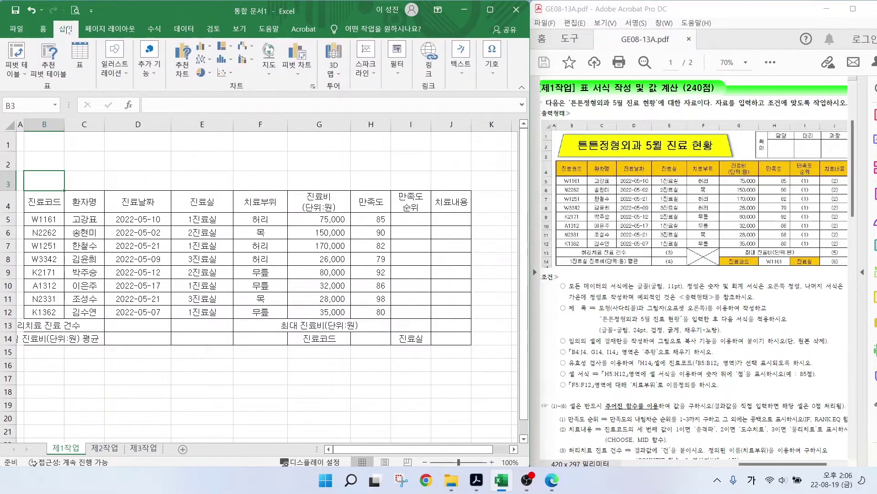
pyautogui.click(115, 68)
pyautogui.click(136, 116)
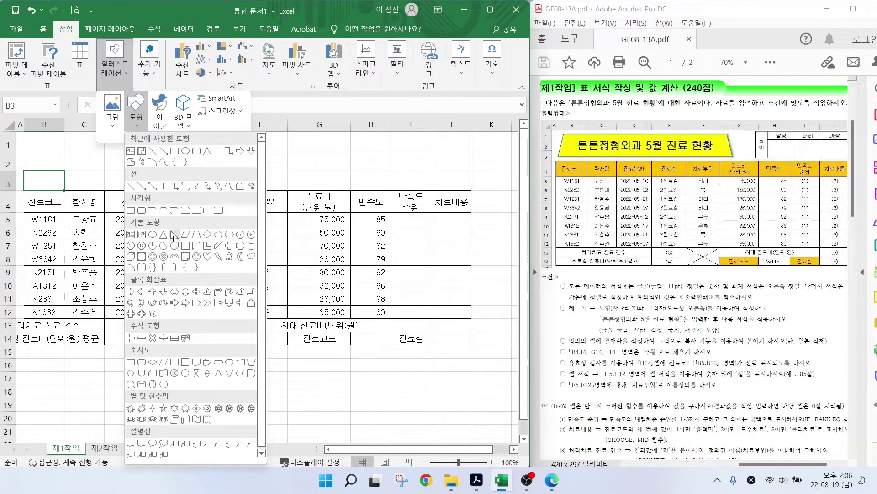
pyautogui.click(197, 235)
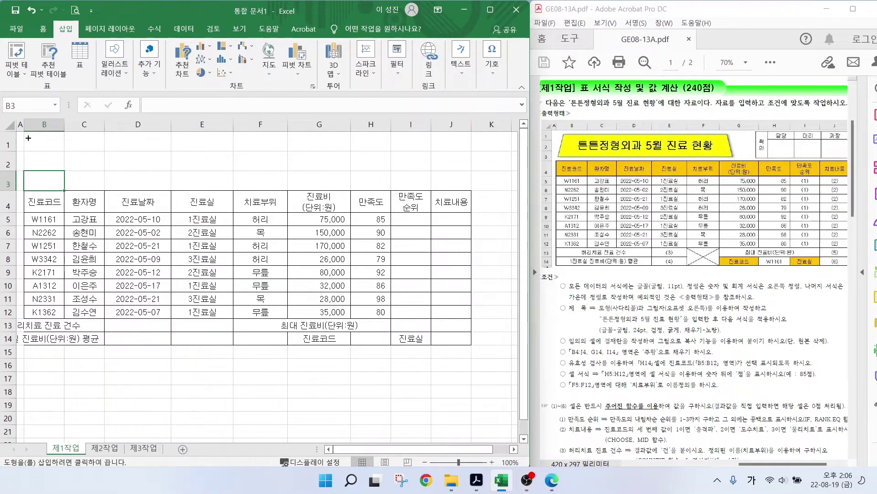
pyautogui.moveTo(26, 136); pyautogui.dragTo(322, 184)
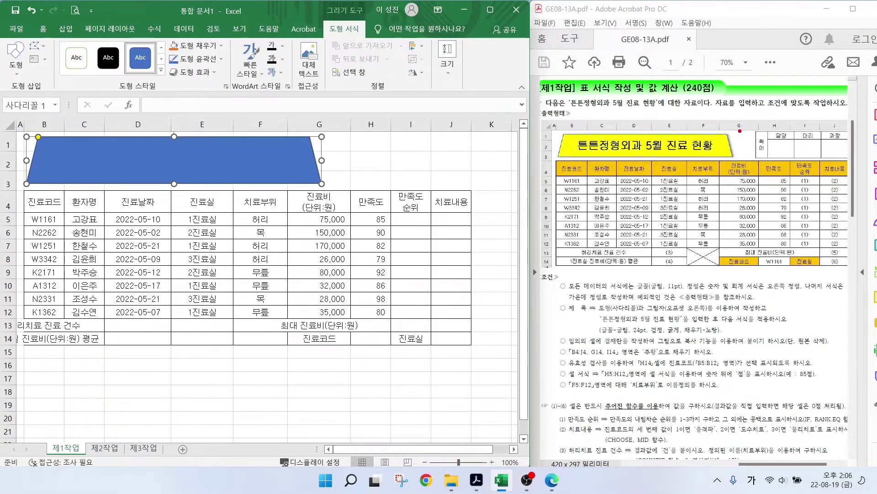
# Type the title 튼튼정형외과 5월 진료 현황 into the trapezoid
pyautogui.moveTo(738, 113); pyautogui.dragTo(738, 194)
pyautogui.moveTo(255, 168); pyautogui.dragTo(256, 169)
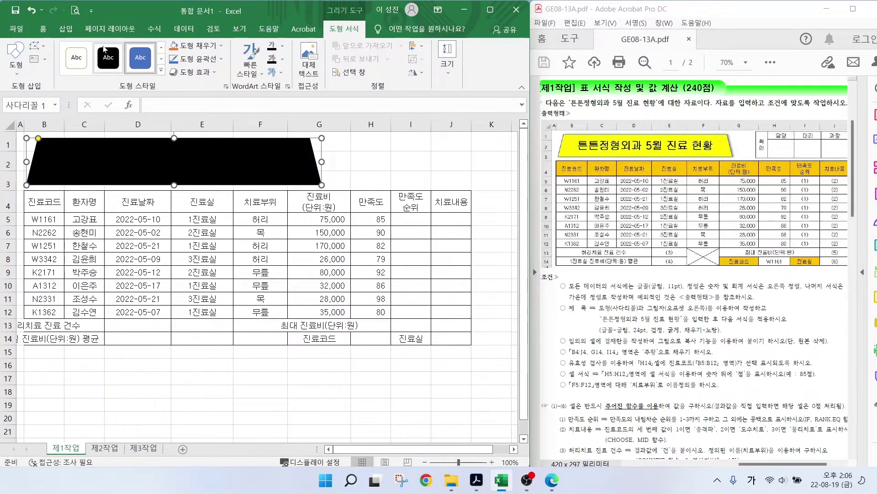
pyautogui.write('튼튼정')
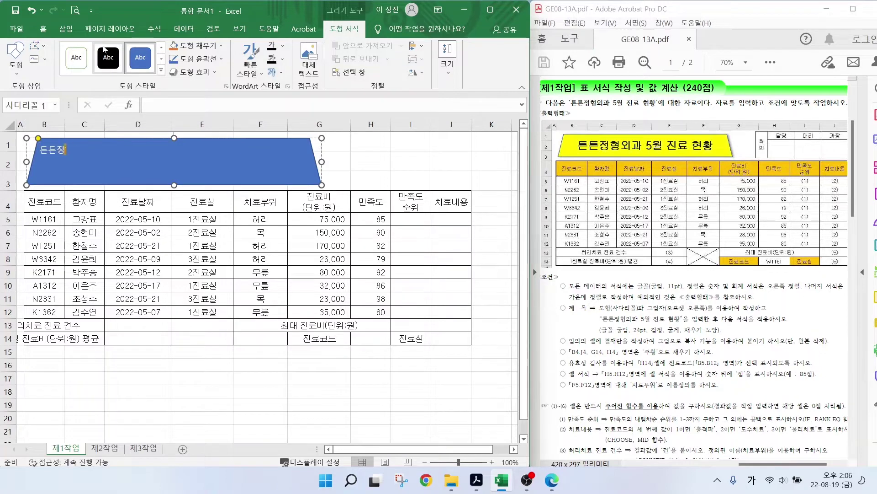
pyautogui.write('형외과 5우월 진료 현황')
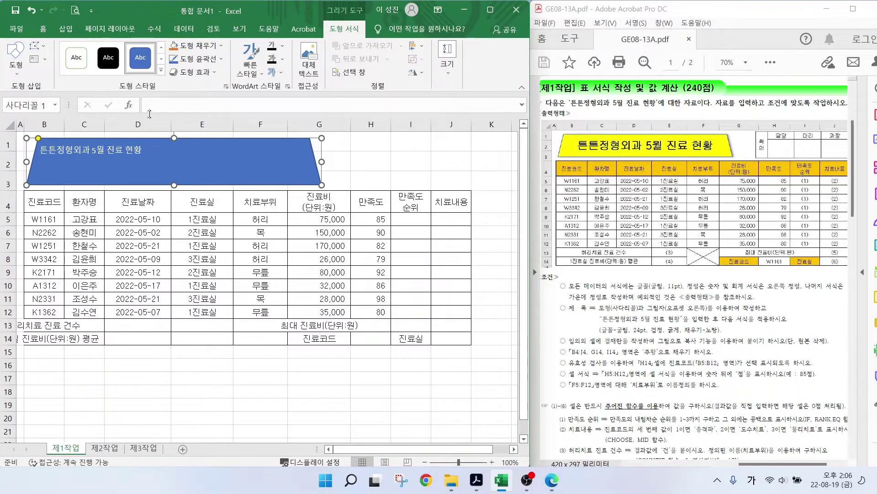
# Set the title text to 굴림 font at 24 pt
pyautogui.click(43, 28)
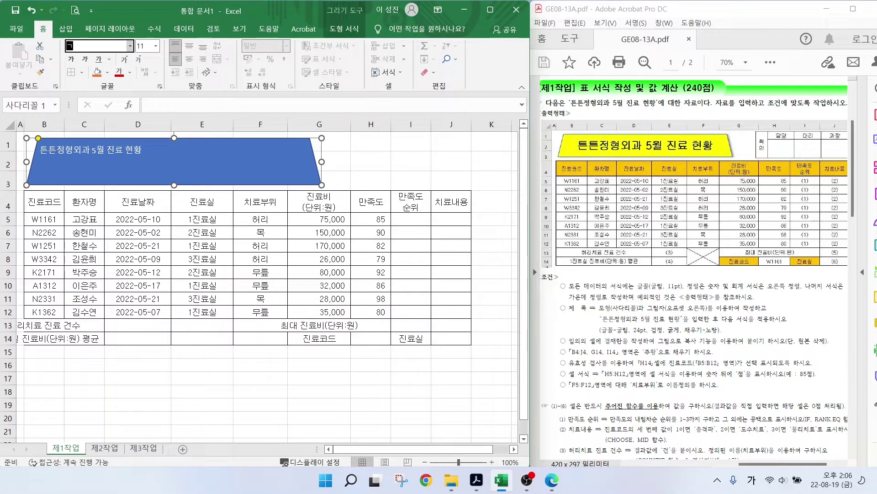
pyautogui.write('굴림')
pyautogui.press('Return')
pyautogui.click(143, 46)
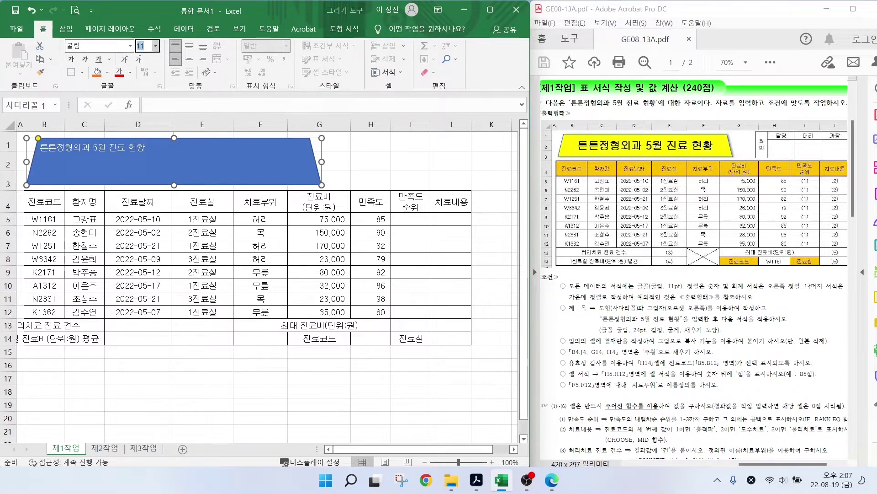
pyautogui.write('24')
pyautogui.press('Return')
# Fill the trapezoid yellow and make the title black, bold and centred both ways
pyautogui.click(108, 72)
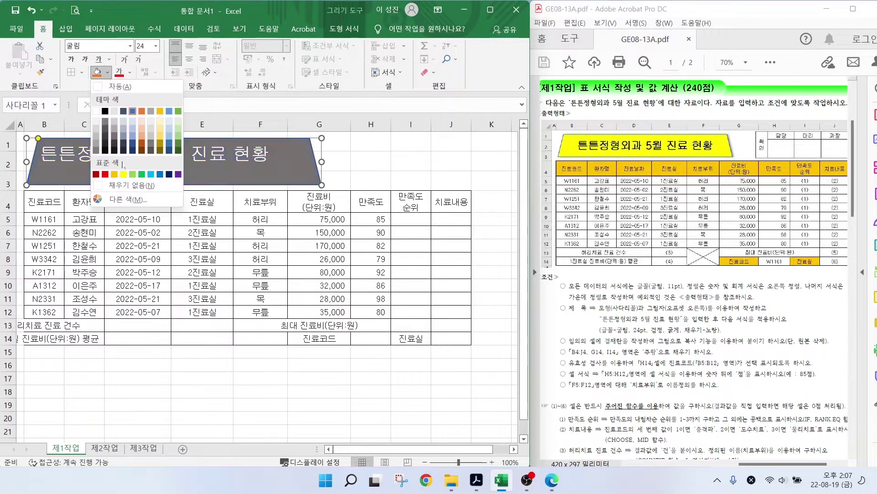
pyautogui.click(122, 174)
pyautogui.click(130, 72)
pyautogui.click(128, 111)
pyautogui.click(71, 59)
pyautogui.click(189, 46)
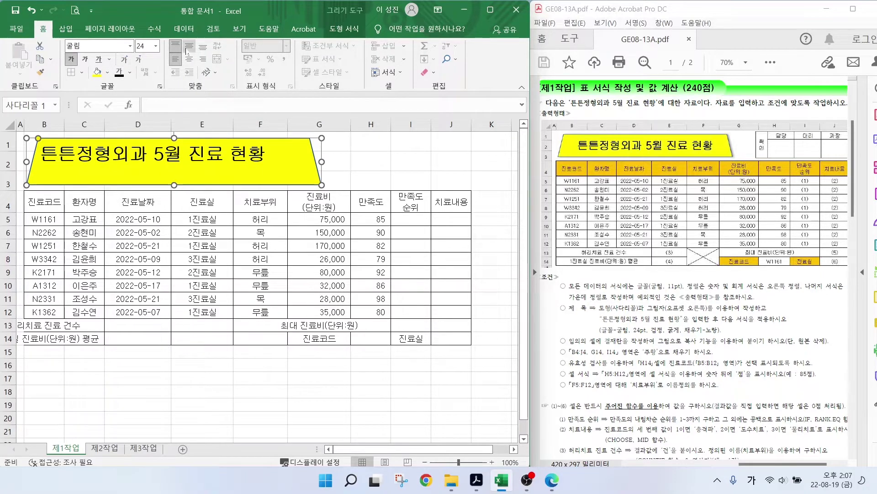
pyautogui.click(189, 60)
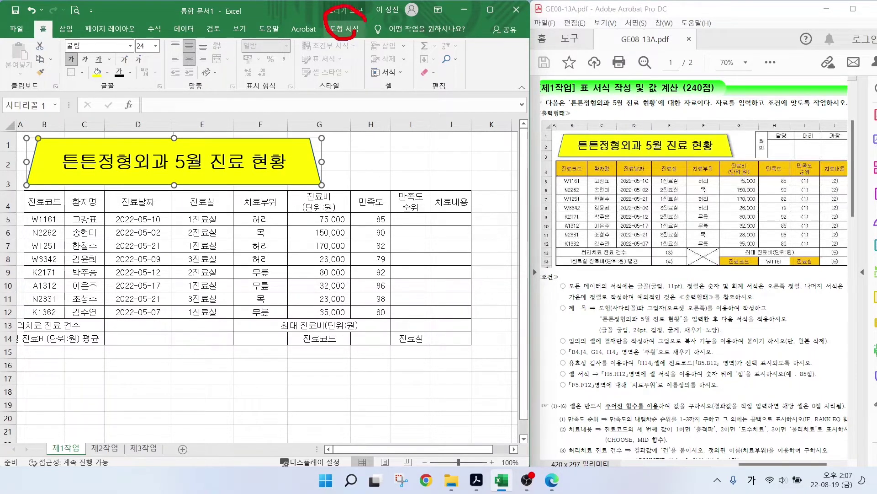
# Give the title shape an outer drop shadow, then mark the sample's approval box
pyautogui.click(344, 29)
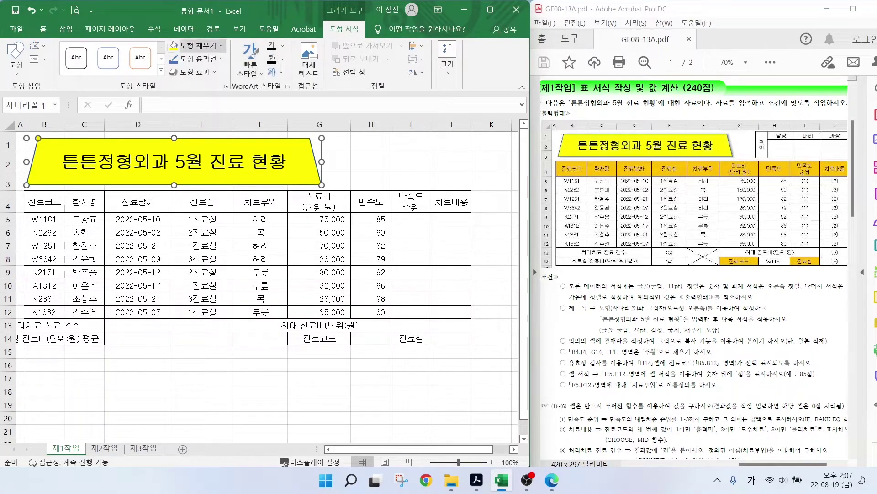
pyautogui.click(203, 72)
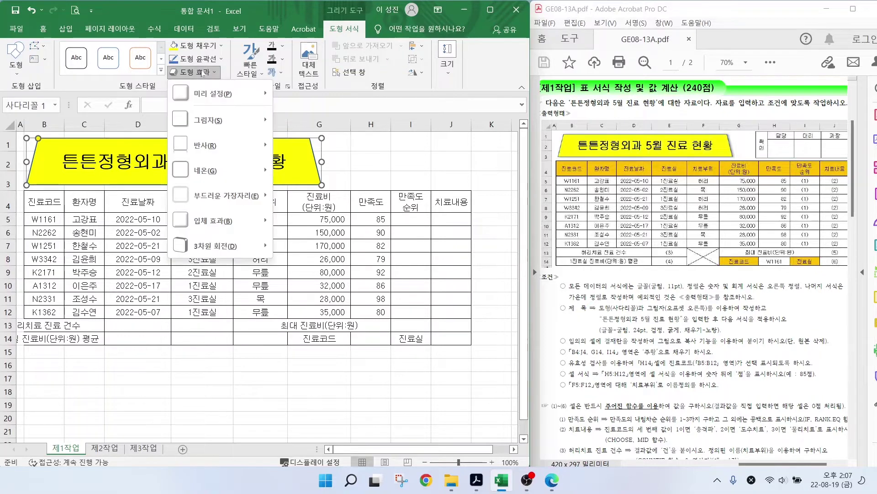
pyautogui.moveTo(219, 120)
pyautogui.click(287, 211)
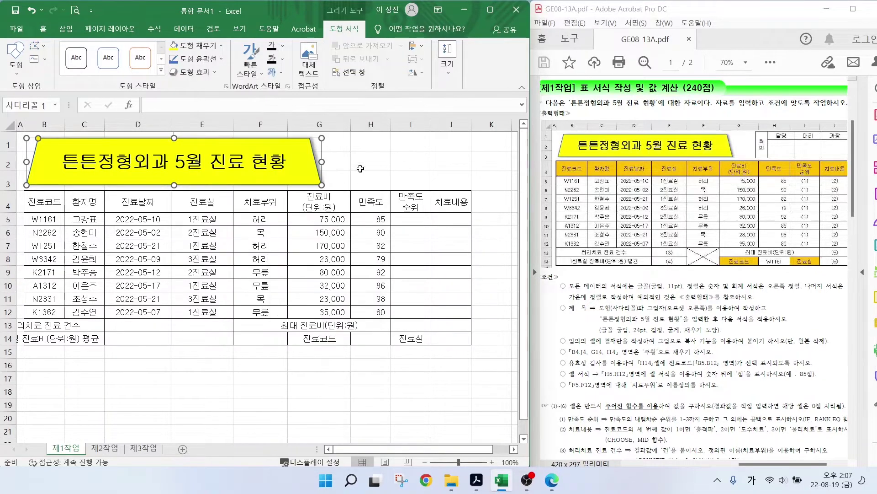
pyautogui.click(370, 160)
pyautogui.moveTo(566, 335)
pyautogui.mouseDown()
pyautogui.moveTo(626, 350)
pyautogui.moveTo(718, 350)
pyautogui.mouseUp()
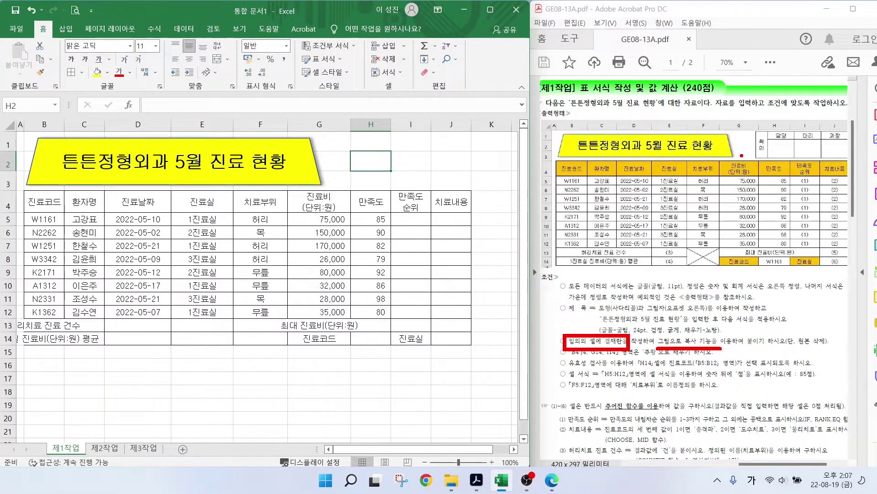
pyautogui.moveTo(756, 138); pyautogui.dragTo(721, 94)
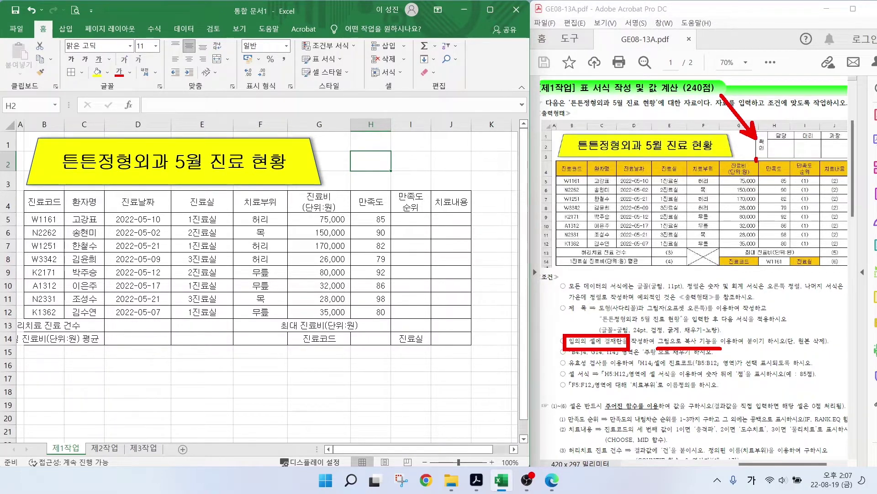
pyautogui.moveTo(756, 159); pyautogui.dragTo(756, 176)
pyautogui.moveTo(755, 138); pyautogui.dragTo(729, 136)
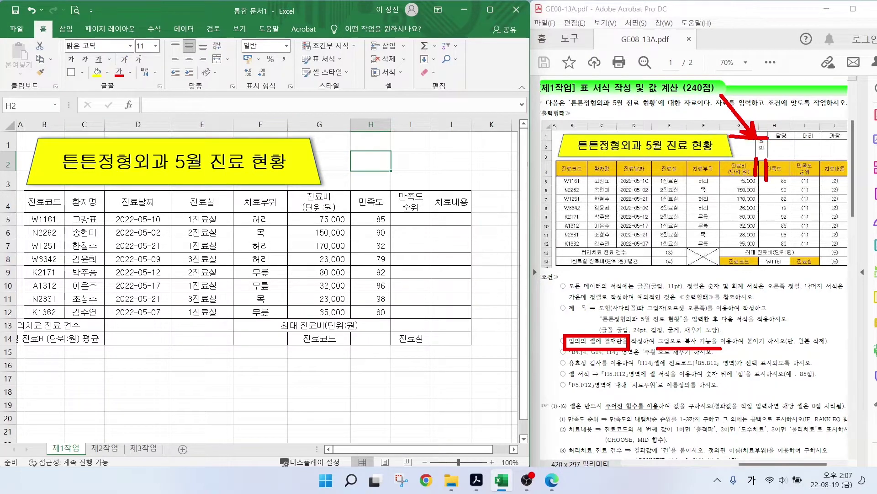
pyautogui.moveTo(771, 156); pyautogui.dragTo(725, 155)
pyautogui.moveTo(376, 201); pyautogui.dragTo(407, 179)
pyautogui.moveTo(411, 215); pyautogui.dragTo(441, 193)
pyautogui.press('Escape')
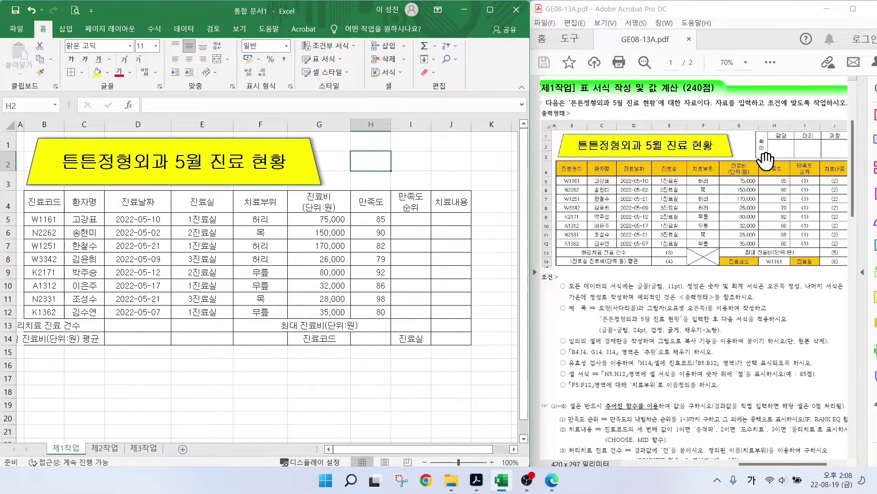
pyautogui.press('ctrl')
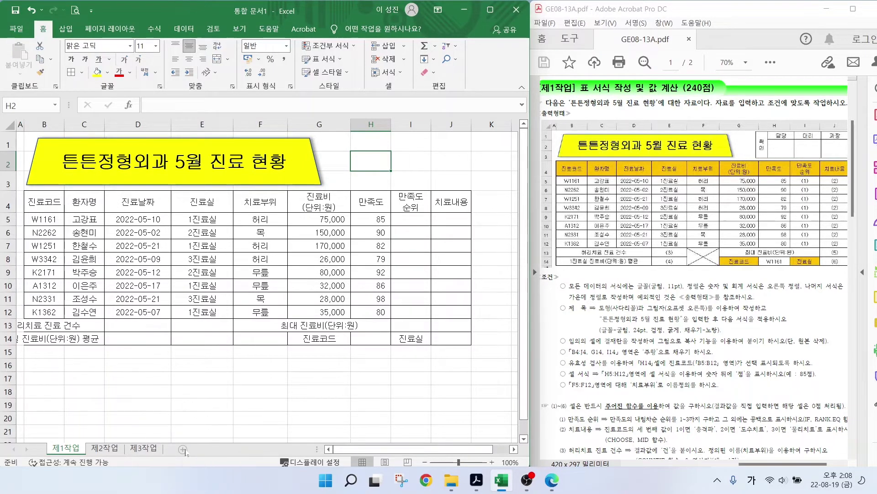
# On a new sheet, border B3:E4, merge B3:B4 and enter 확인 on two lines
pyautogui.click(183, 449)
pyautogui.moveTo(71, 164); pyautogui.dragTo(203, 174)
pyautogui.click(71, 72)
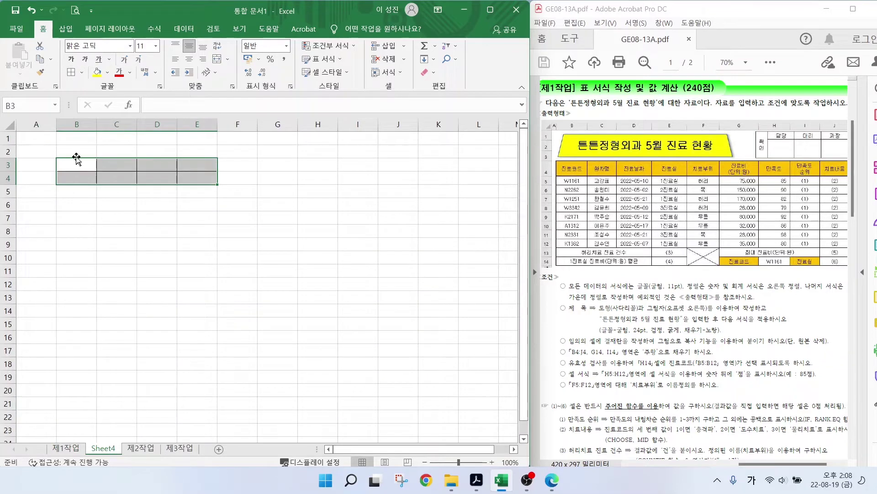
pyautogui.moveTo(74, 160); pyautogui.dragTo(74, 176)
pyautogui.click(217, 60)
pyautogui.moveTo(96, 125); pyautogui.dragTo(80, 124)
pyautogui.moveTo(8, 184); pyautogui.dragTo(8, 203)
pyautogui.write('확')
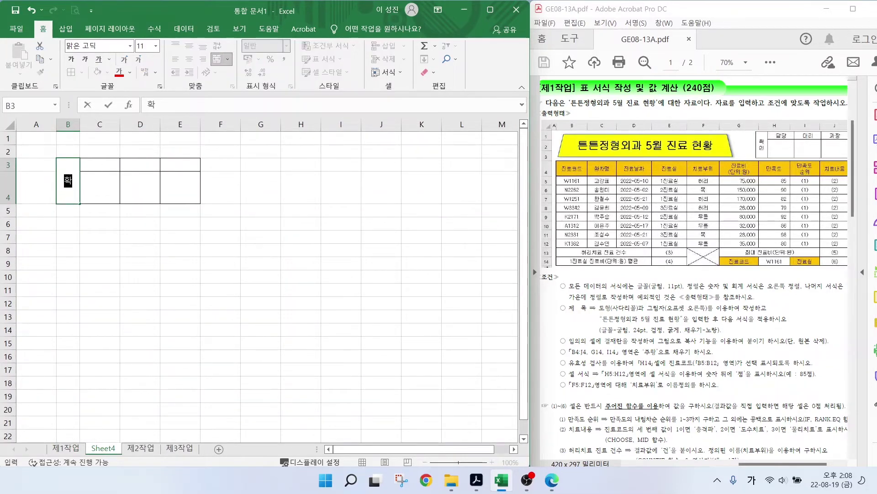
pyautogui.hotkey('alt', 'Return')
pyautogui.write('인')
# Enter centred headers 담당, 대리, 과장 in C3:E3 and select the whole table
pyautogui.moveTo(93, 164); pyautogui.dragTo(166, 164)
pyautogui.write('담당')
pyautogui.press('Return')
pyautogui.write('대리')
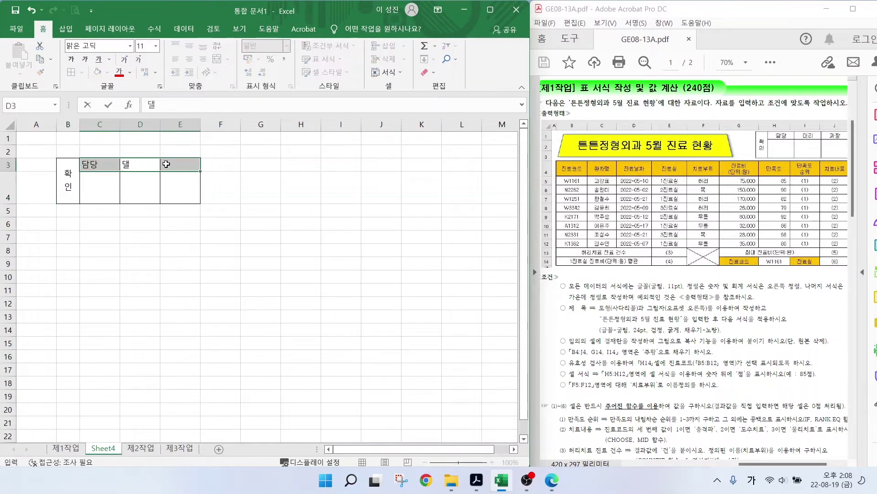
pyautogui.press('Return')
pyautogui.write('과장')
pyautogui.press('Return')
pyautogui.click(188, 58)
pyautogui.click(100, 224)
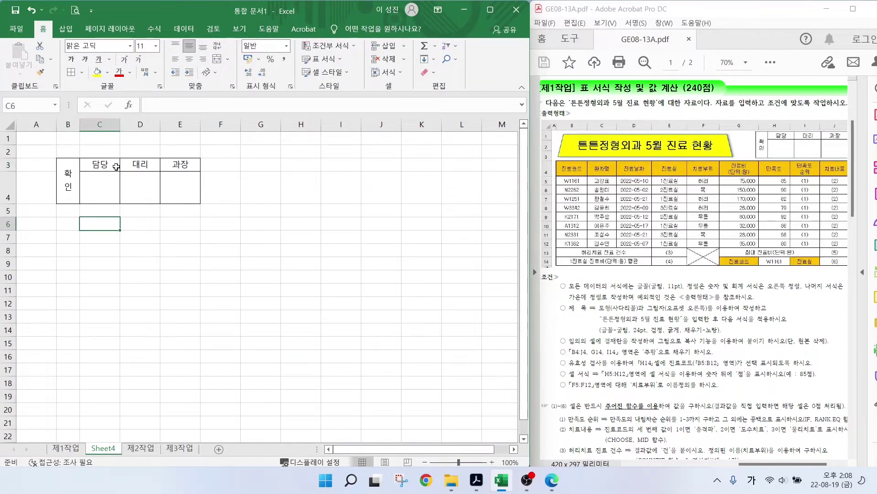
pyautogui.moveTo(73, 182); pyautogui.dragTo(175, 183)
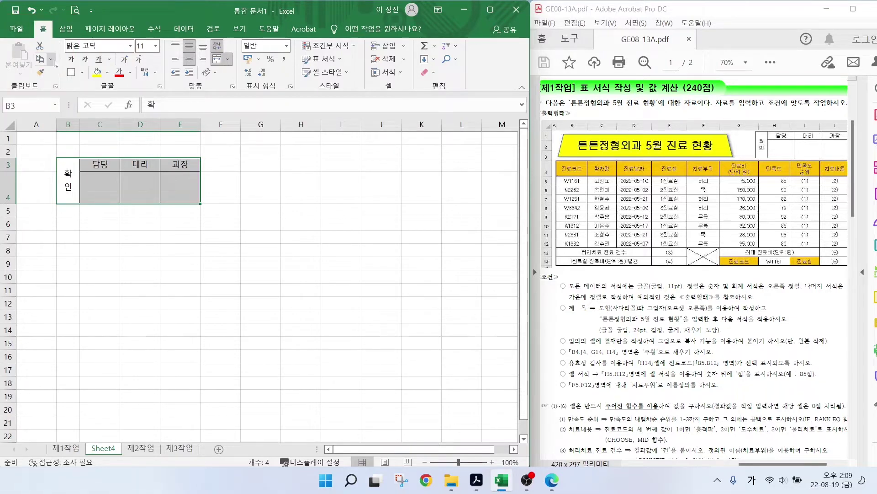
# Copy the approval table as a picture and paste it at the top right of 제1작업
pyautogui.click(52, 59)
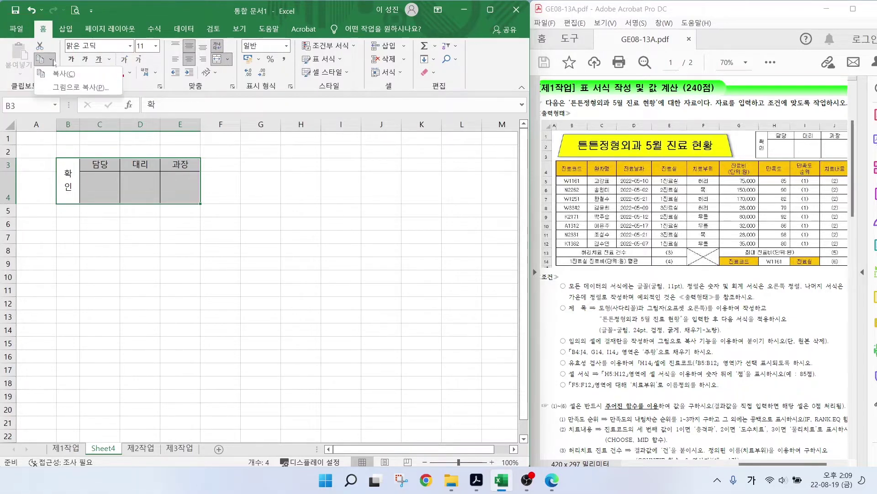
pyautogui.click(71, 89)
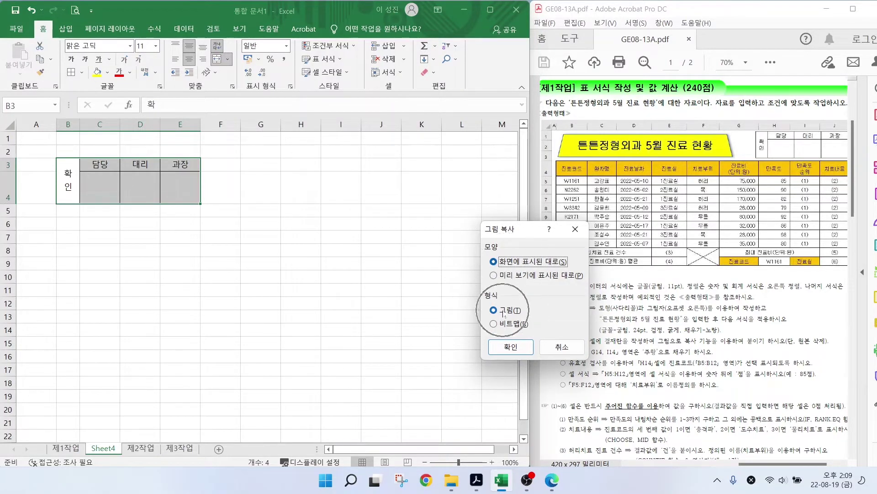
pyautogui.click(511, 347)
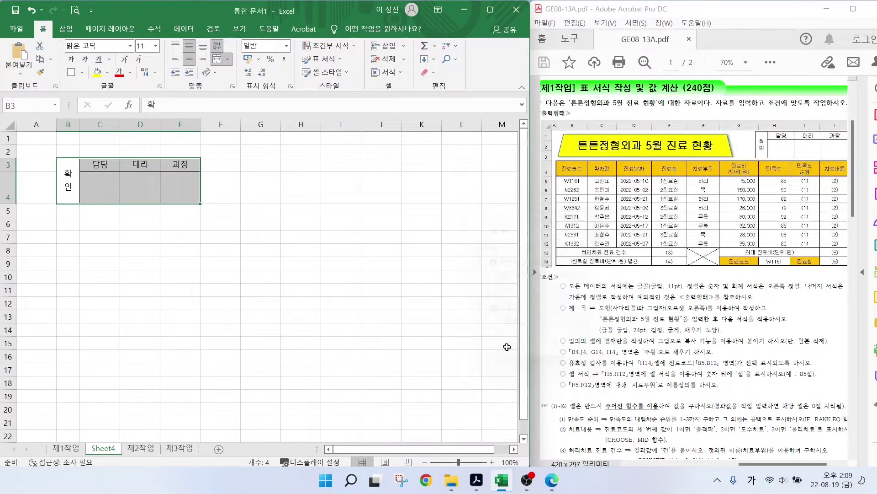
pyautogui.click(67, 449)
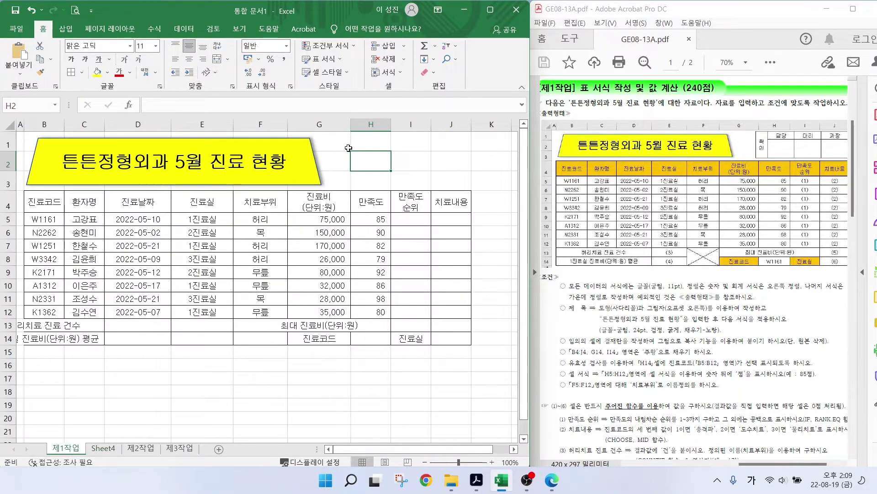
pyautogui.hotkey('ctrl', 'v')
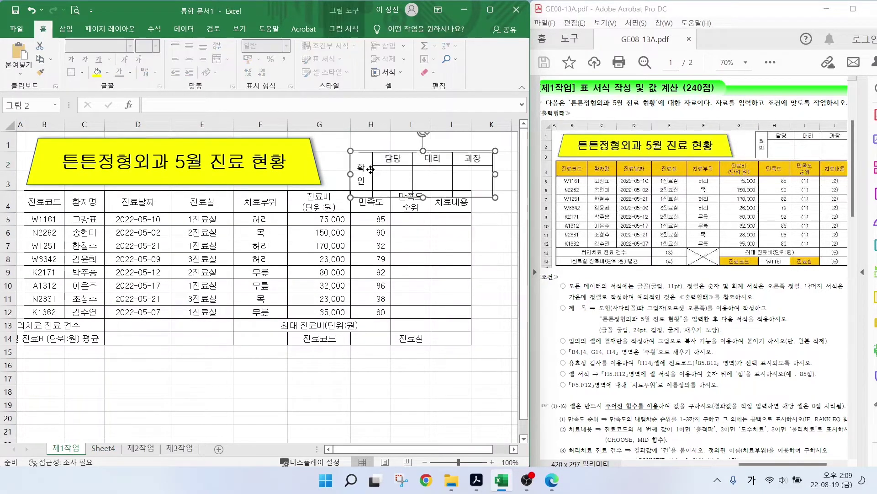
pyautogui.moveTo(371, 169)
pyautogui.mouseDown()
pyautogui.moveTo(304, 215)
pyautogui.moveTo(393, 190)
pyautogui.moveTo(396, 177)
pyautogui.moveTo(334, 169)
pyautogui.moveTo(363, 157)
pyautogui.mouseUp()
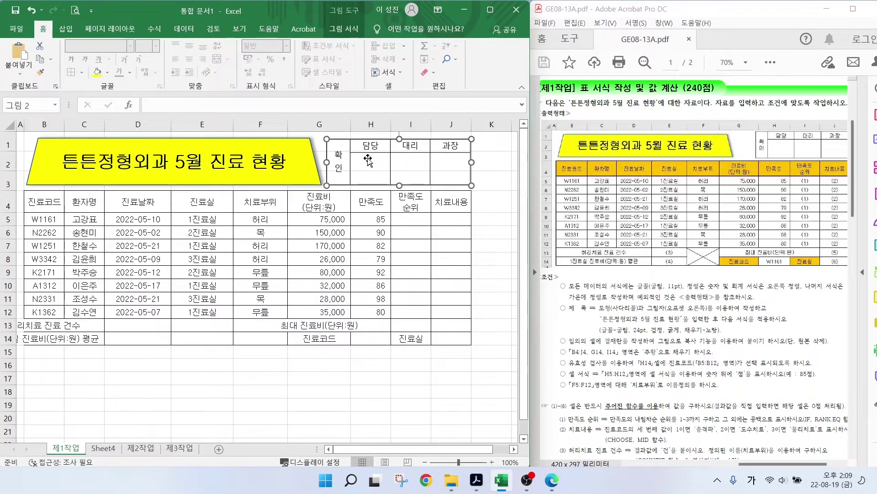
pyautogui.click(328, 374)
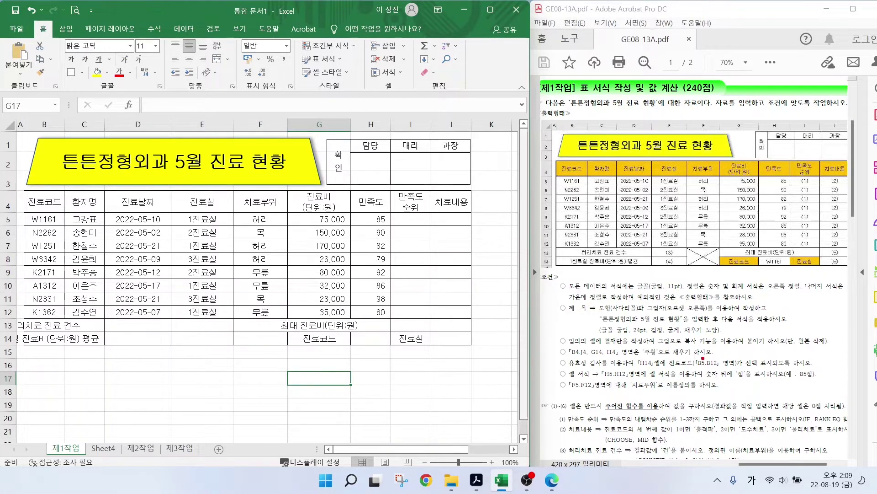
# Delete Sheet4 and return to 제1작업
pyautogui.moveTo(762, 349); pyautogui.dragTo(838, 349)
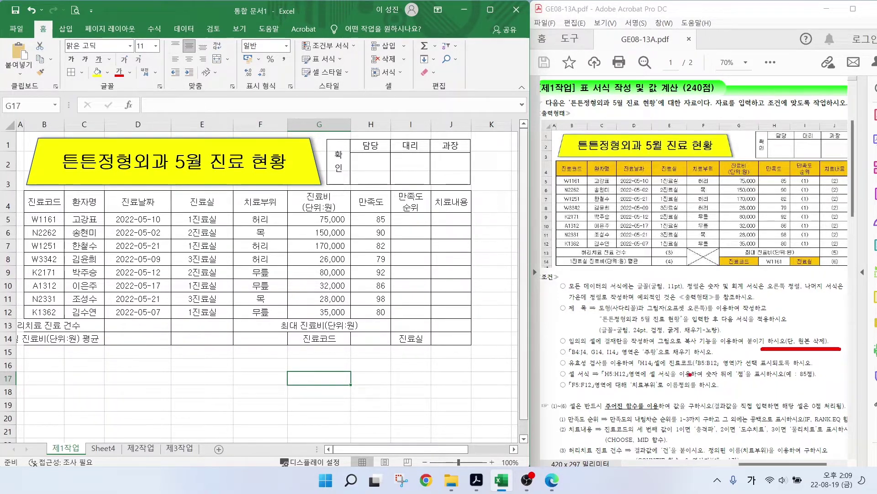
pyautogui.moveTo(118, 456)
pyautogui.mouseDown()
pyautogui.moveTo(89, 436)
pyautogui.moveTo(117, 457)
pyautogui.moveTo(115, 426)
pyautogui.mouseUp()
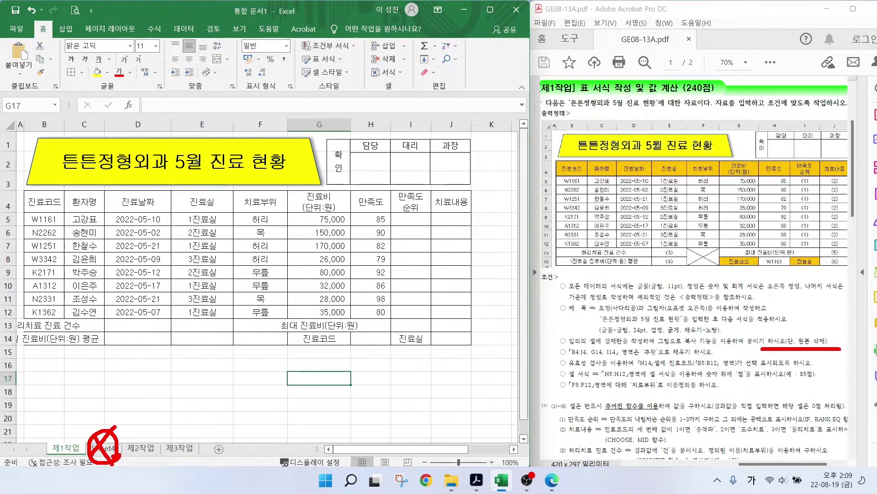
pyautogui.press('Escape')
pyautogui.click(111, 449)
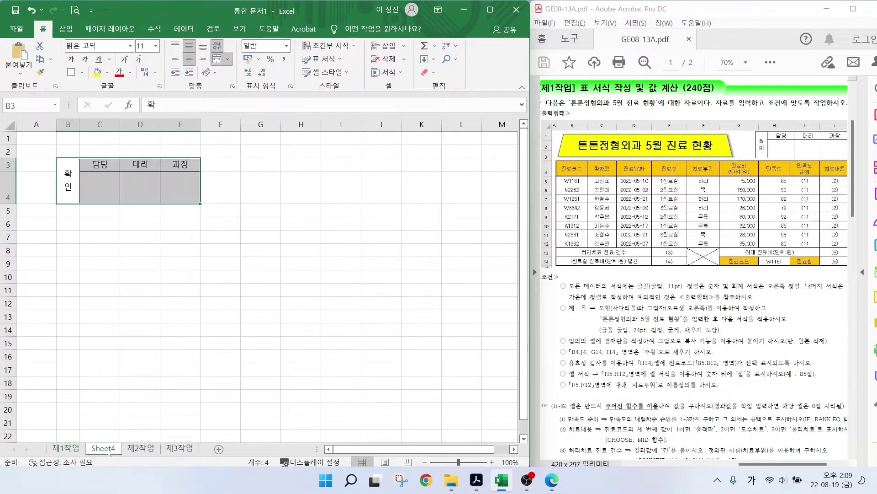
pyautogui.rightClick(110, 450)
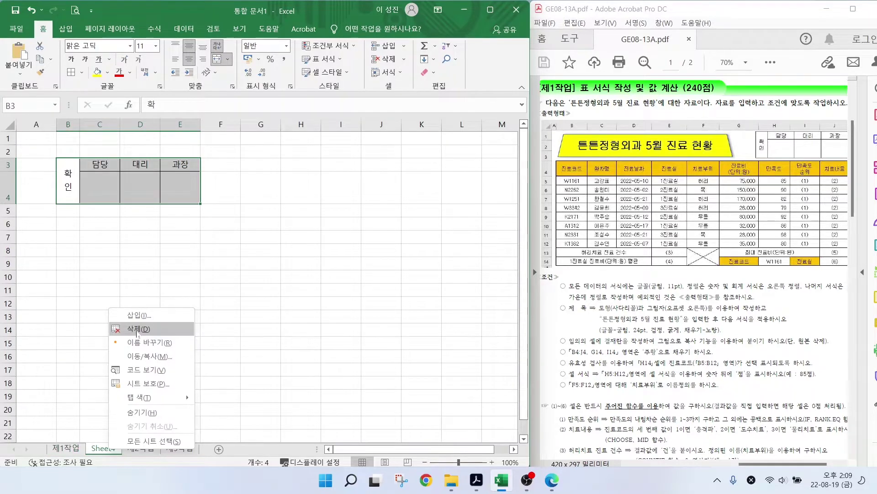
pyautogui.click(132, 331)
pyautogui.click(409, 271)
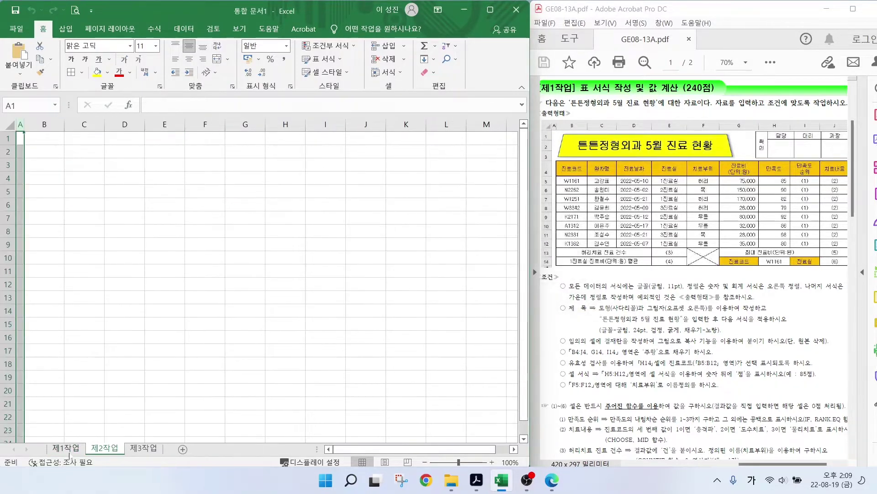
pyautogui.click(68, 448)
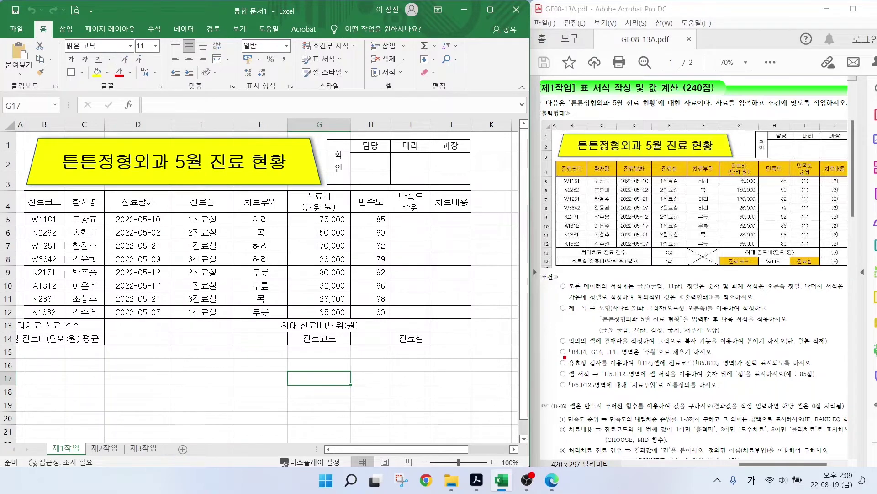
# Mark the B4:J4, G14 and I14 fill requirements in the sample PDF
pyautogui.moveTo(566, 356); pyautogui.dragTo(594, 356)
pyautogui.moveTo(576, 316); pyautogui.dragTo(594, 343)
pyautogui.moveTo(595, 310)
pyautogui.mouseDown()
pyautogui.moveTo(614, 356)
pyautogui.moveTo(644, 361)
pyautogui.moveTo(659, 346)
pyautogui.mouseUp()
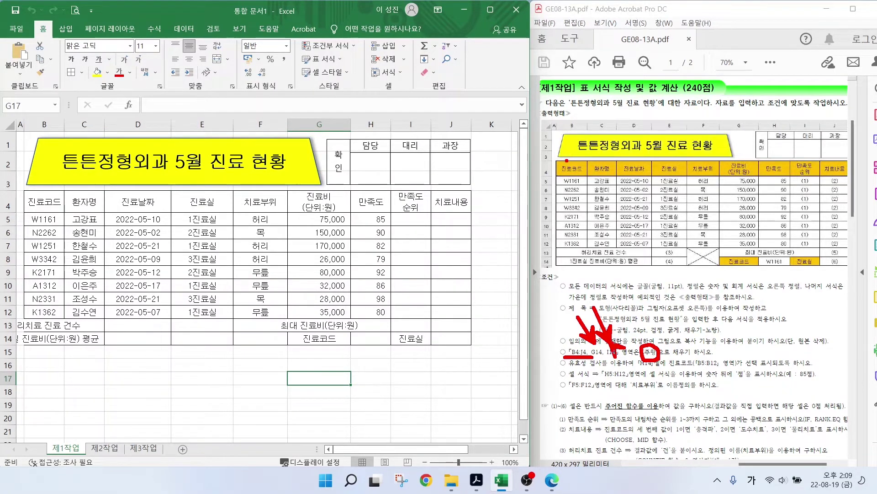
pyautogui.moveTo(558, 159); pyautogui.dragTo(846, 178)
pyautogui.moveTo(713, 252)
pyautogui.mouseDown()
pyautogui.moveTo(760, 270)
pyautogui.moveTo(801, 258)
pyautogui.moveTo(827, 271)
pyautogui.mouseUp()
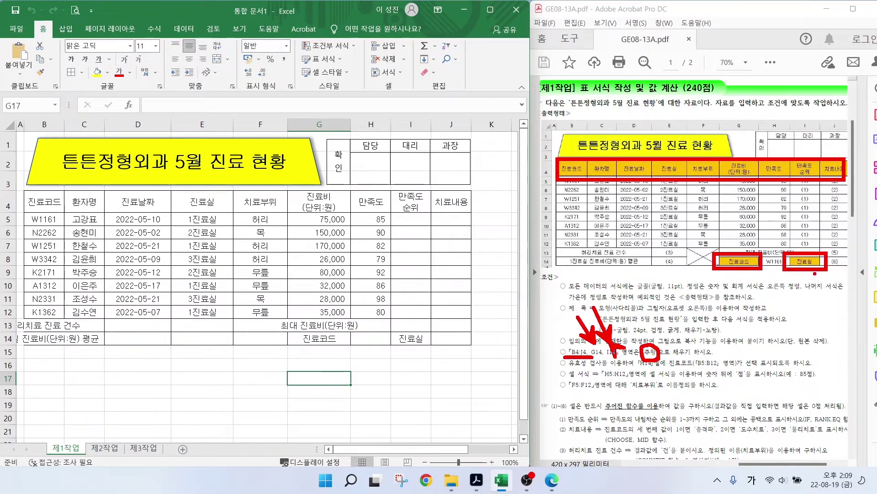
pyautogui.press('Escape')
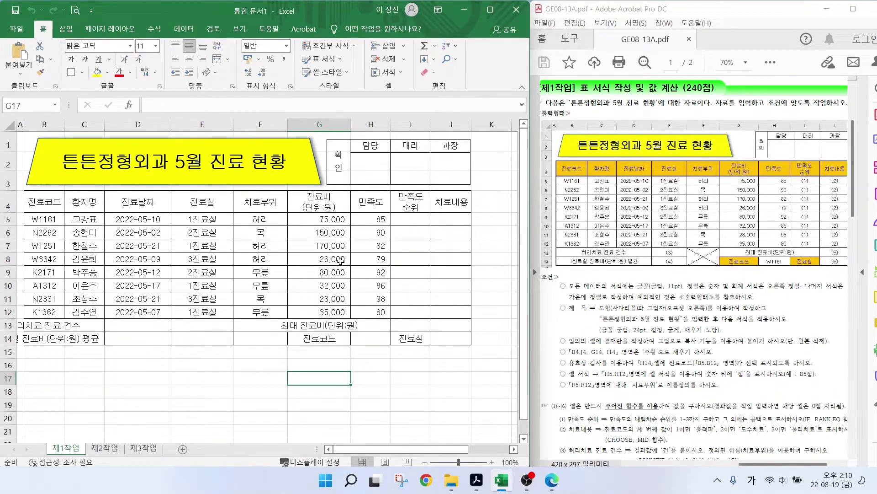
# Fill header row B4:J4 plus cells G14 and I14 with orange
pyautogui.moveTo(43, 199); pyautogui.dragTo(453, 201)
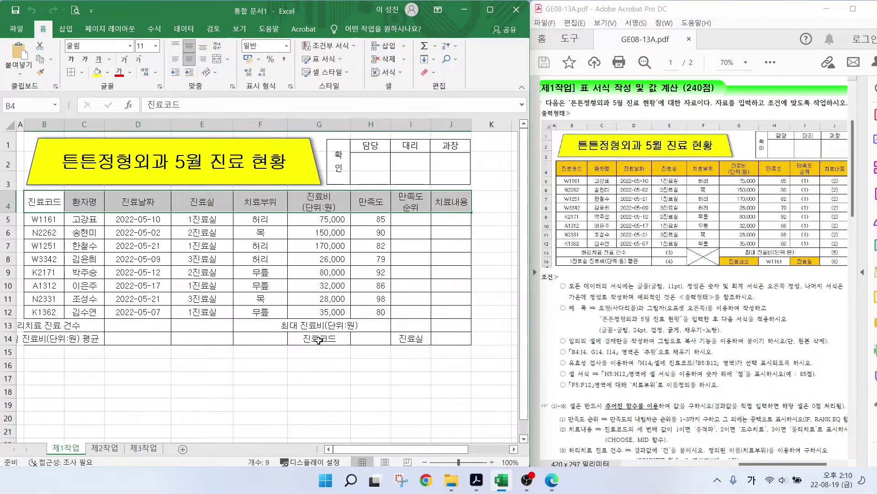
pyautogui.keyDown('ctrl'); pyautogui.click(319, 339); pyautogui.keyUp('ctrl')
pyautogui.keyDown('ctrl'); pyautogui.click(411, 339); pyautogui.keyUp('ctrl')
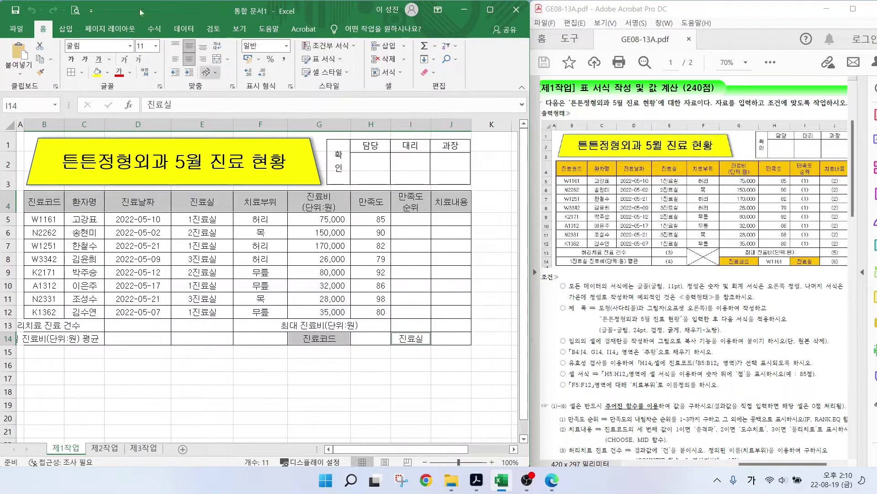
pyautogui.click(107, 72)
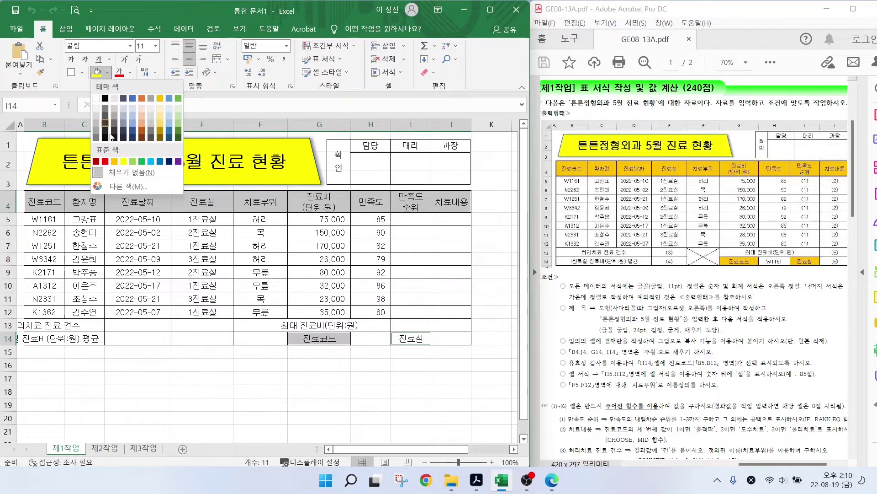
pyautogui.click(114, 161)
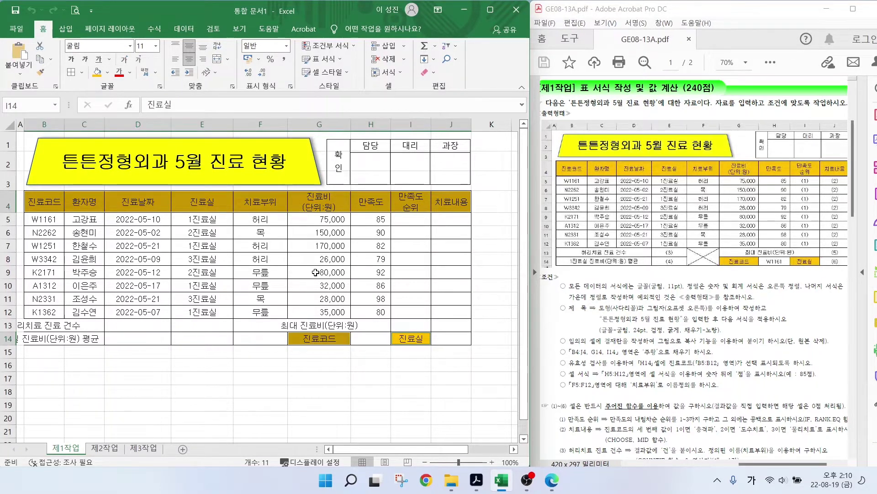
pyautogui.hotkey('ctrl', '2')
pyautogui.moveTo(573, 370); pyautogui.dragTo(672, 368)
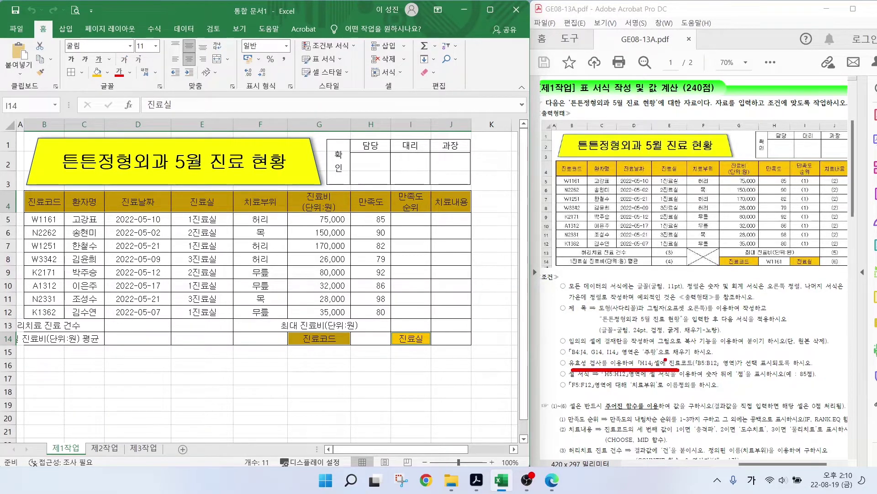
# Start a List data validation rule on cell H14
pyautogui.moveTo(724, 366)
pyautogui.mouseDown()
pyautogui.moveTo(684, 373)
pyautogui.moveTo(698, 347)
pyautogui.moveTo(728, 367)
pyautogui.moveTo(722, 372)
pyautogui.mouseUp()
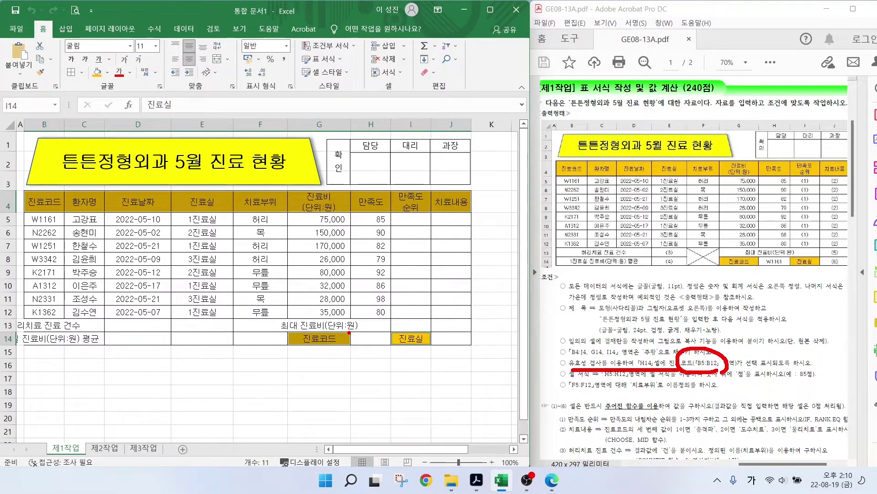
pyautogui.moveTo(348, 331); pyautogui.dragTo(393, 348)
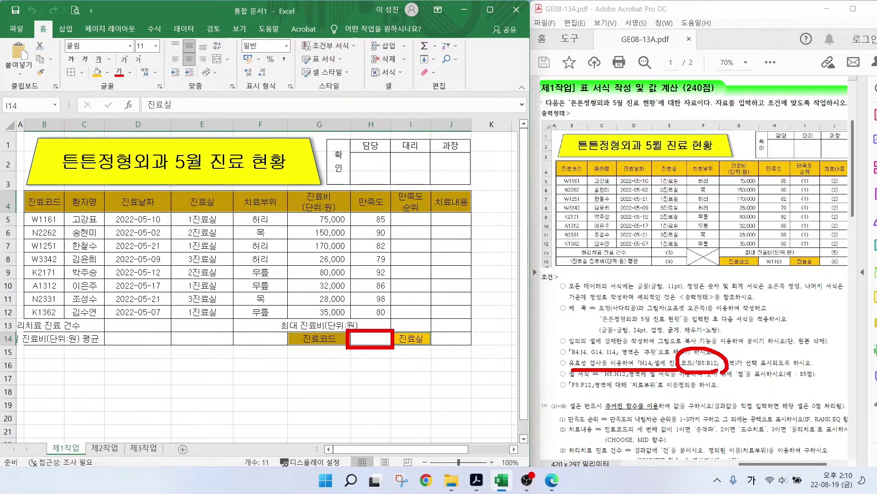
pyautogui.press('Escape')
pyautogui.click(365, 339)
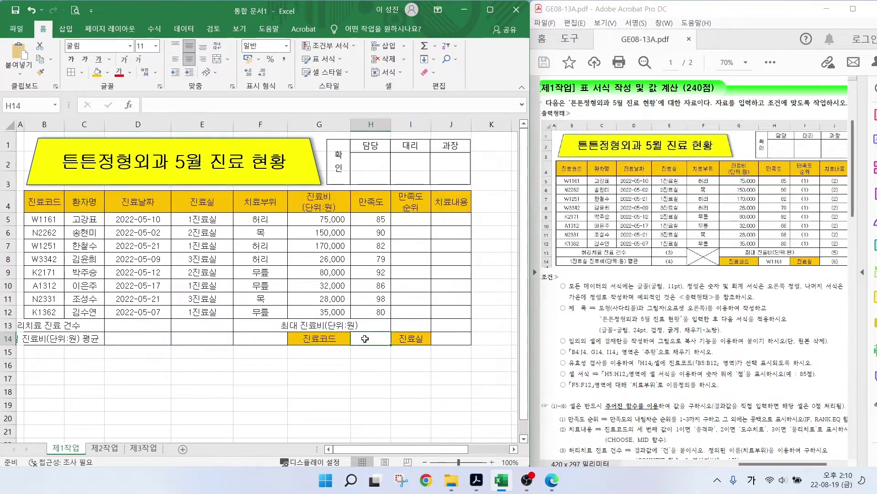
pyautogui.click(191, 30)
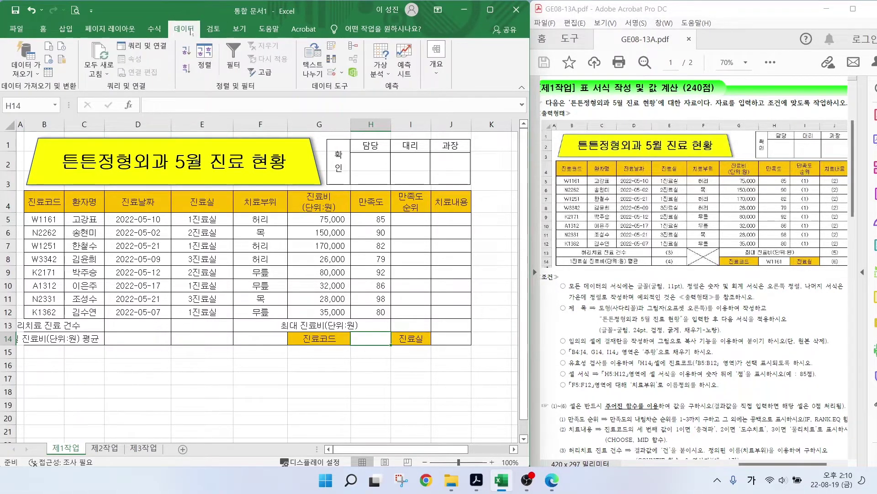
pyautogui.click(335, 73)
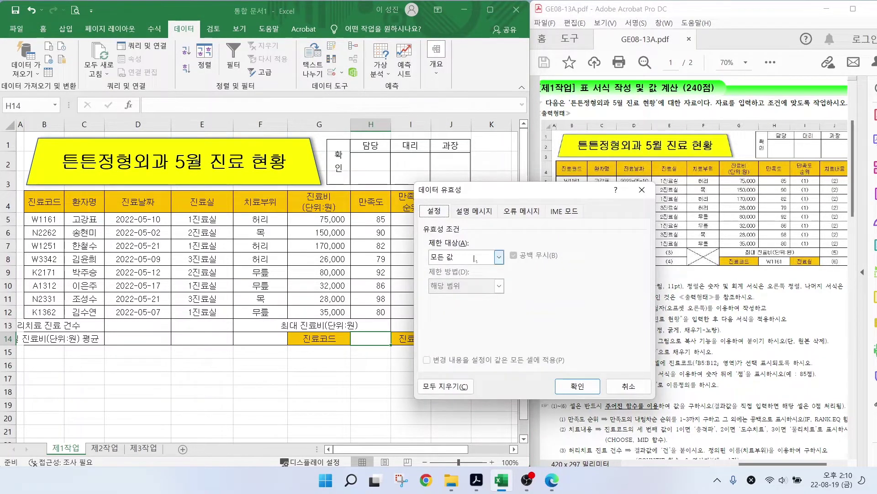
pyautogui.click(499, 257)
pyautogui.click(443, 297)
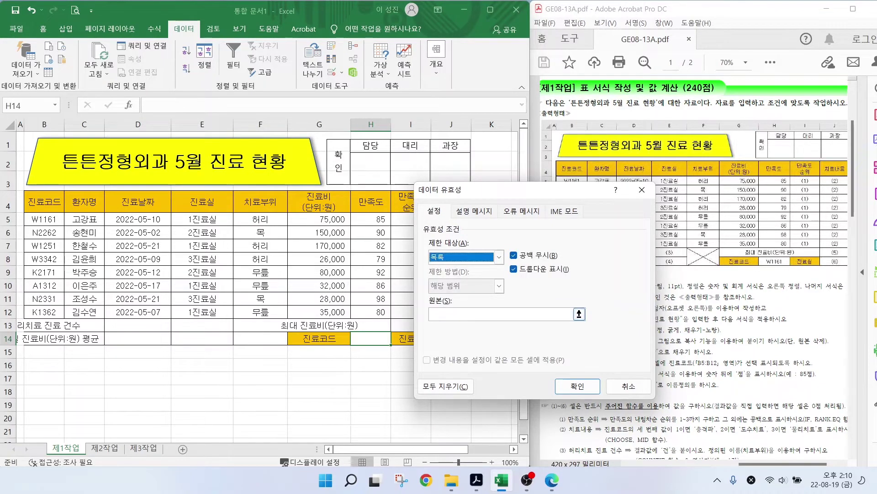
# Set the list source to the treatment codes $B$5:$B$12 and confirm
pyautogui.click(438, 313)
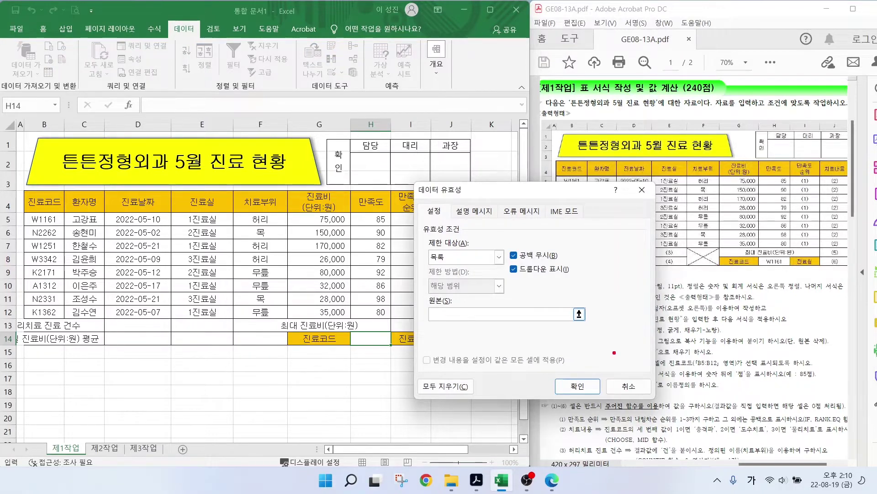
pyautogui.moveTo(691, 356); pyautogui.dragTo(725, 369)
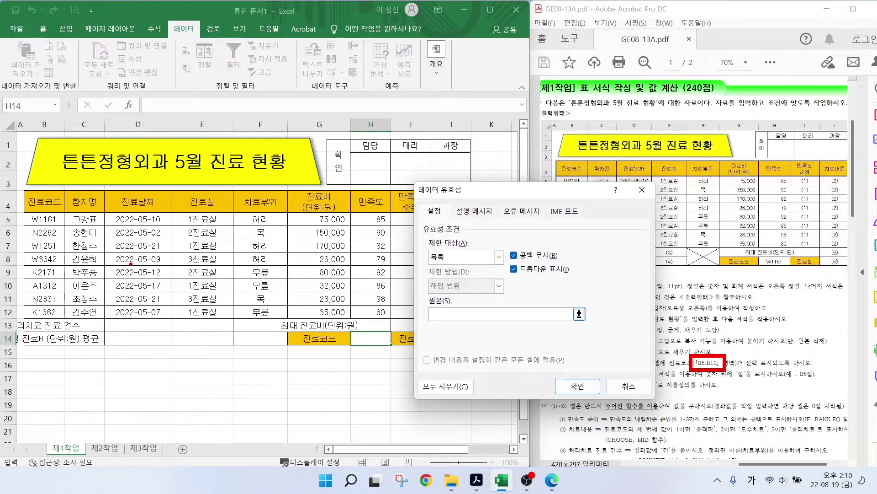
pyautogui.moveTo(23, 211)
pyautogui.mouseDown()
pyautogui.moveTo(64, 256)
pyautogui.moveTo(68, 356)
pyautogui.moveTo(66, 318)
pyautogui.mouseUp()
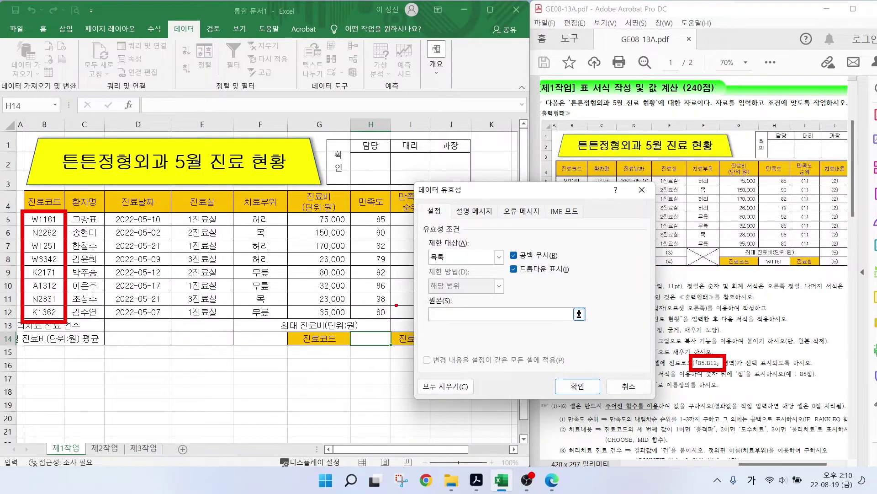
pyautogui.moveTo(436, 311); pyautogui.dragTo(470, 282)
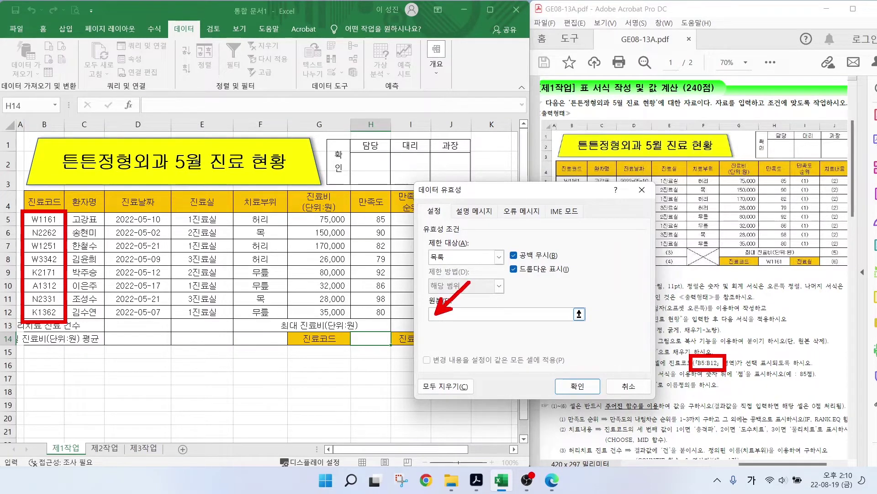
pyautogui.press('Escape')
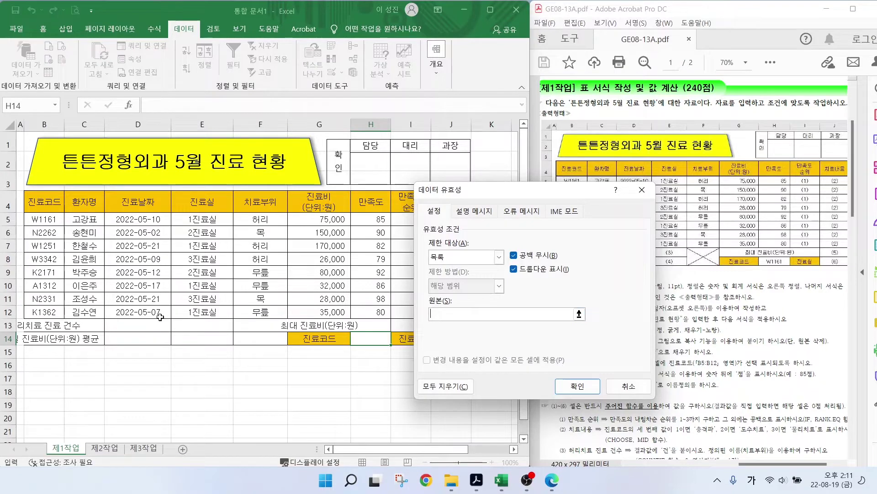
pyautogui.moveTo(42, 222); pyautogui.dragTo(45, 311)
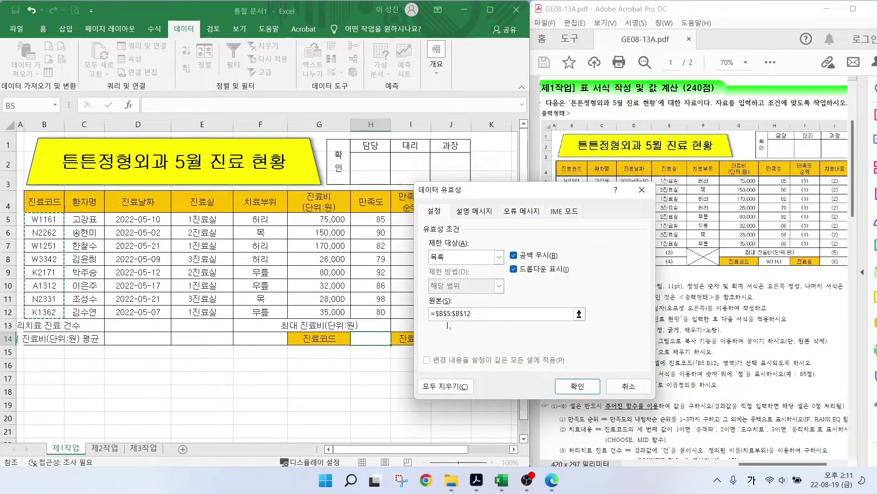
pyautogui.click(577, 386)
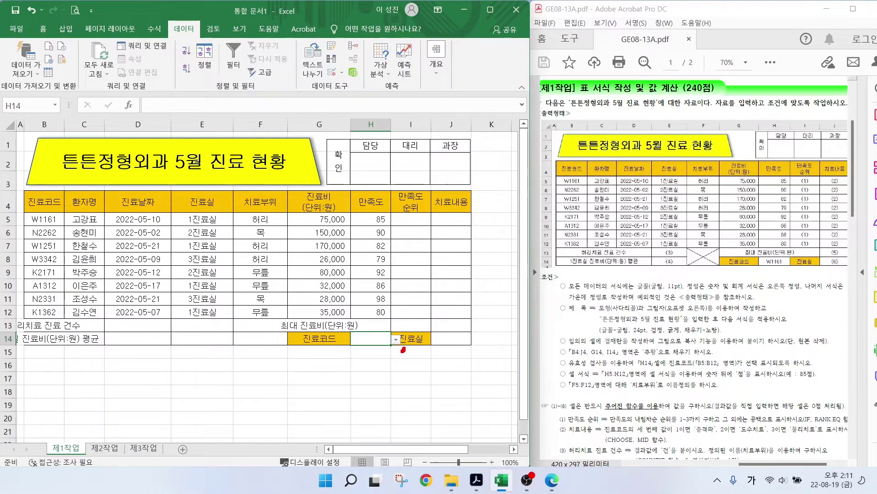
# Choose W1161 from H14's treatment-code dropdown
pyautogui.moveTo(392, 353)
pyautogui.mouseDown()
pyautogui.moveTo(396, 331)
pyautogui.moveTo(407, 351)
pyautogui.mouseUp()
pyautogui.click(396, 339)
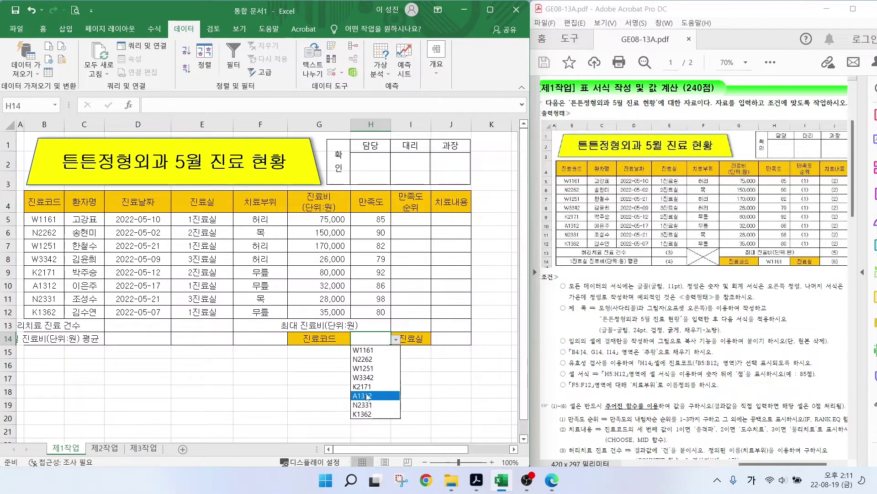
pyautogui.click(368, 350)
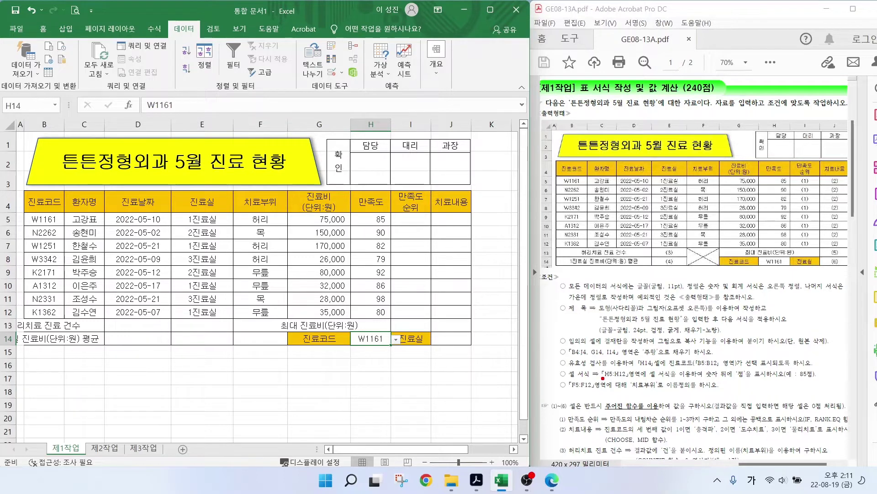
pyautogui.moveTo(603, 379); pyautogui.dragTo(632, 379)
pyautogui.moveTo(353, 211); pyautogui.dragTo(389, 318)
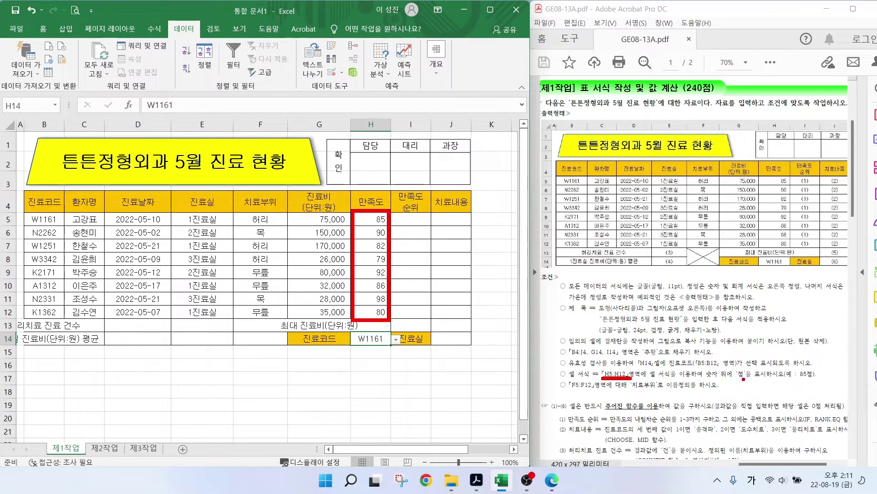
pyautogui.moveTo(744, 367); pyautogui.dragTo(767, 332)
pyautogui.moveTo(746, 359); pyautogui.dragTo(756, 364)
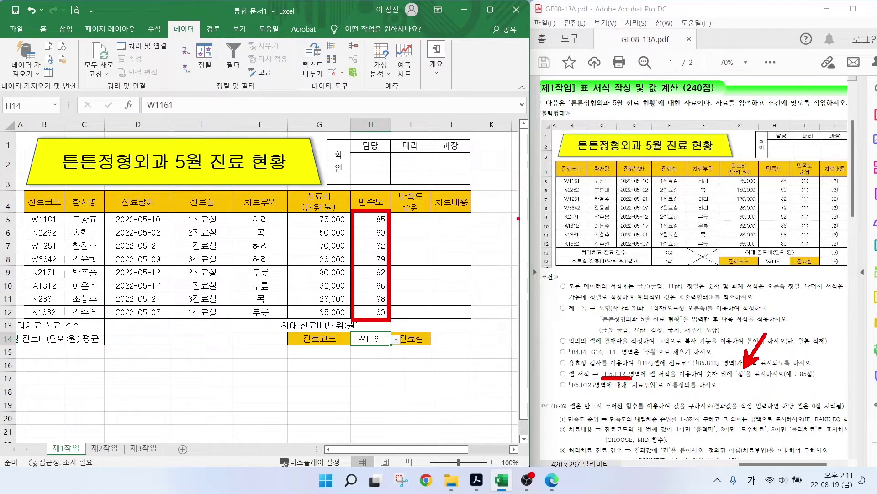
# Apply the custom number format 0"점" to H5:H12 so scores show as 85점
pyautogui.press('Escape')
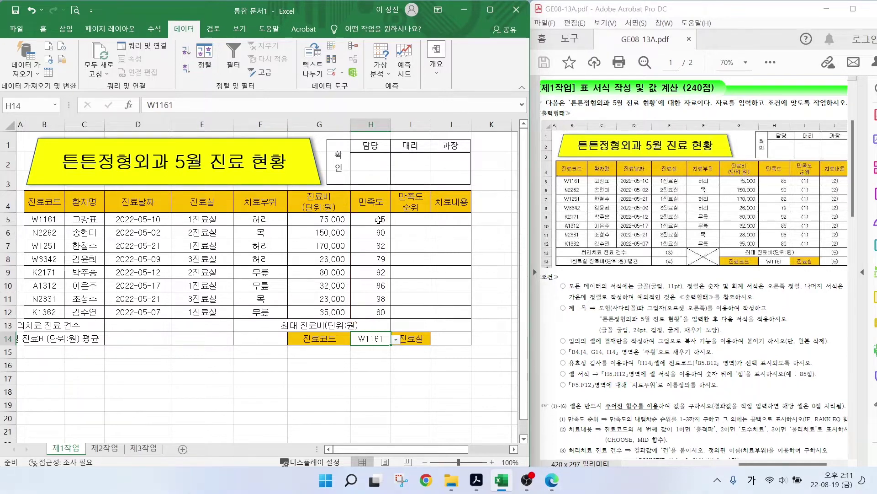
pyautogui.moveTo(379, 219); pyautogui.dragTo(370, 308)
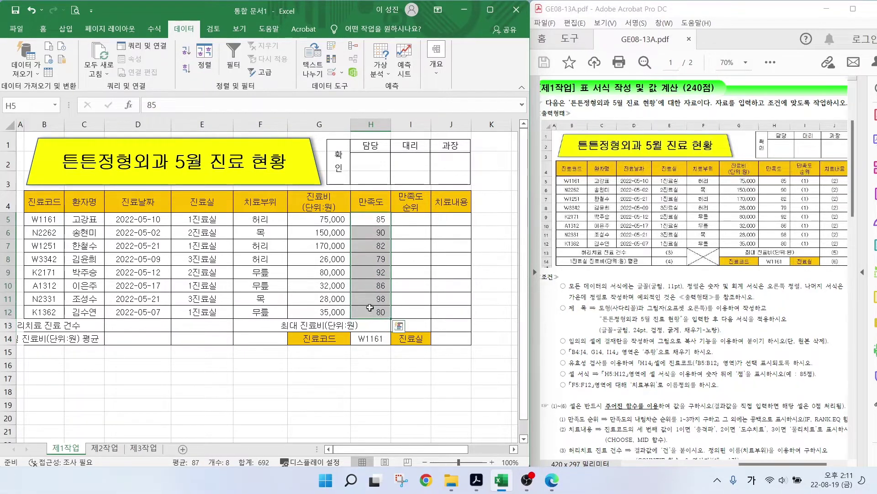
pyautogui.rightClick(370, 276)
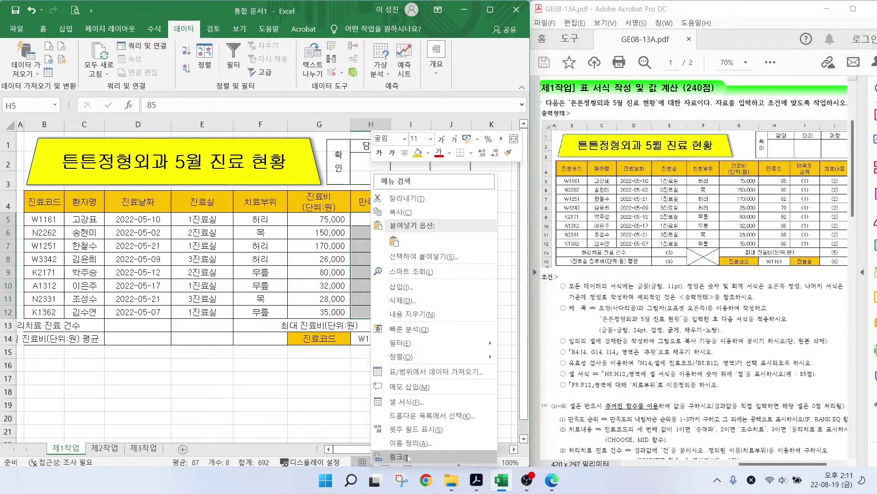
pyautogui.click(404, 404)
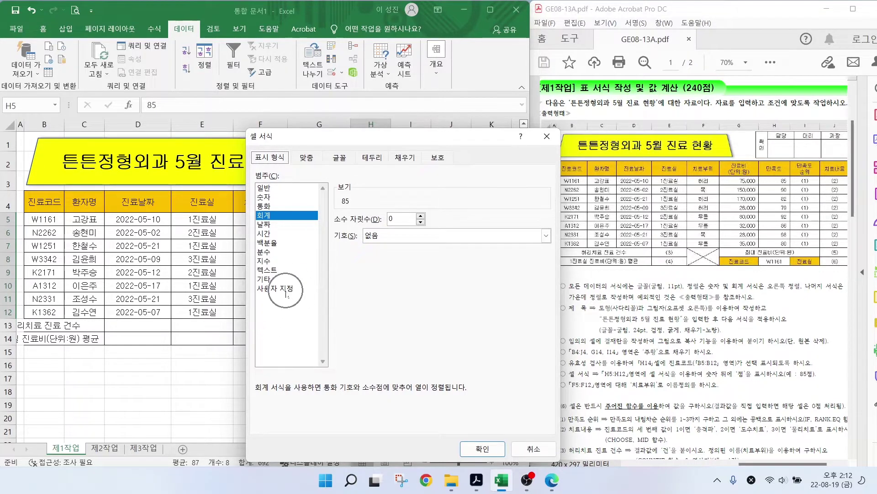
pyautogui.click(287, 291)
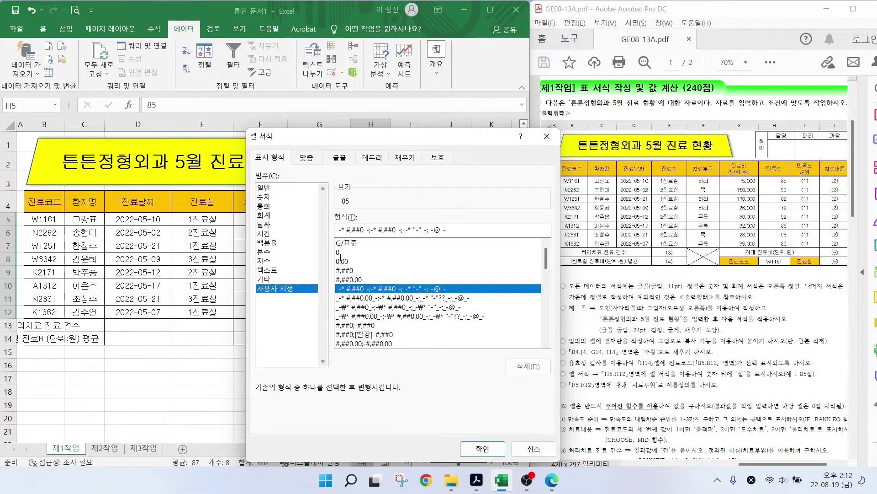
pyautogui.press('ctrl')
pyautogui.click(340, 253)
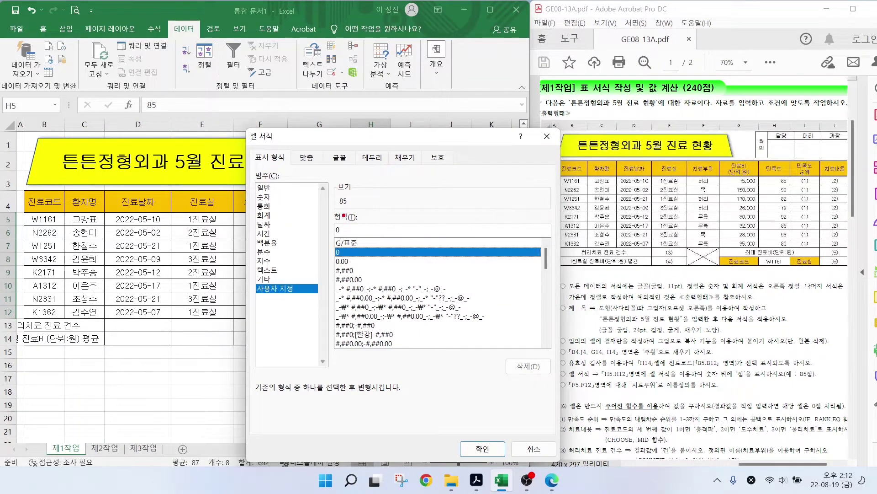
pyautogui.moveTo(374, 165); pyautogui.dragTo(349, 197)
pyautogui.press('Escape')
pyautogui.click(343, 230)
pyautogui.write('ㅈ')
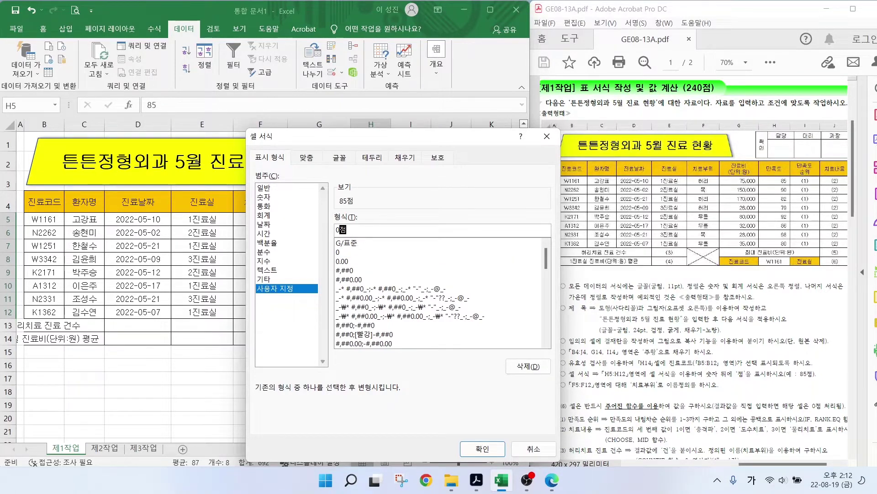
pyautogui.moveTo(325, 186); pyautogui.dragTo(367, 208)
pyautogui.click(475, 447)
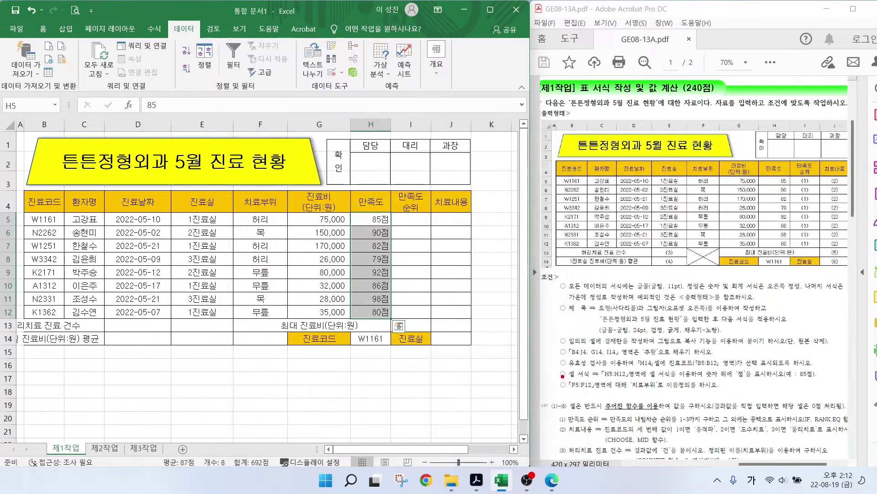
# Mark the F5:F12 치료부위 requirement in the instructions and select the treatment-area cells
pyautogui.moveTo(562, 375); pyautogui.dragTo(598, 391)
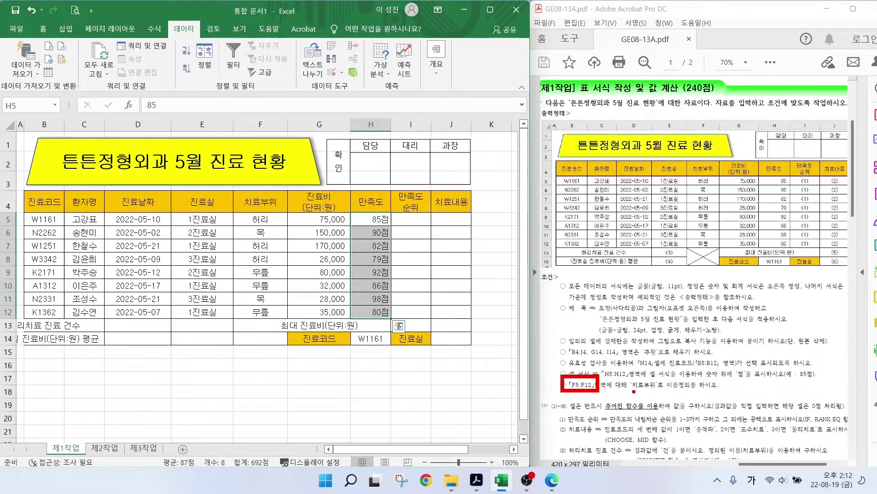
pyautogui.moveTo(633, 391)
pyautogui.mouseDown()
pyautogui.moveTo(664, 391)
pyautogui.moveTo(712, 427)
pyautogui.mouseUp()
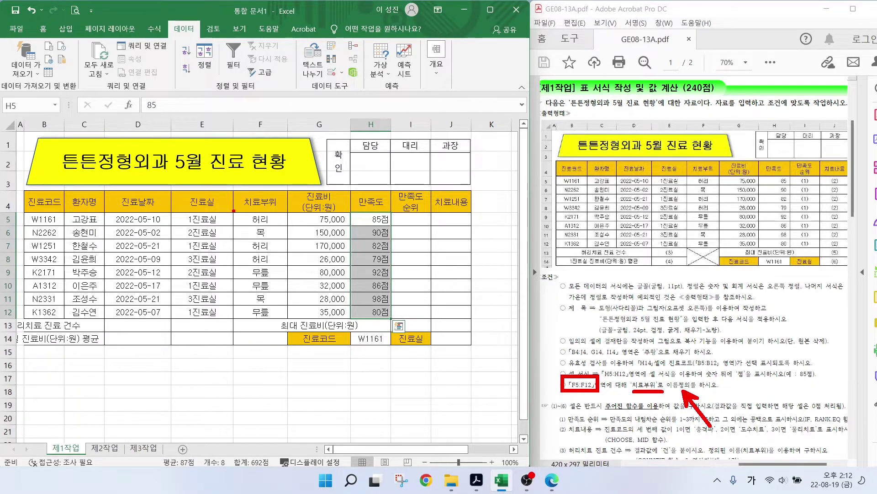
pyautogui.moveTo(232, 210); pyautogui.dragTo(287, 322)
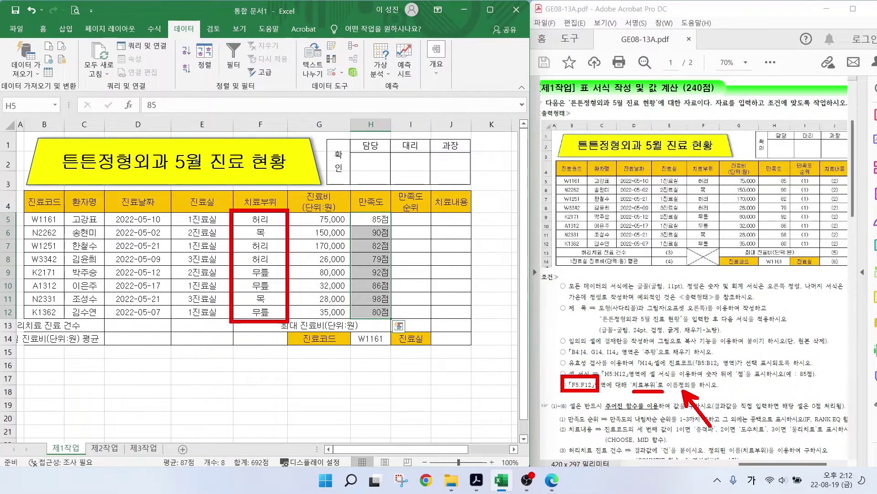
pyautogui.press('Escape')
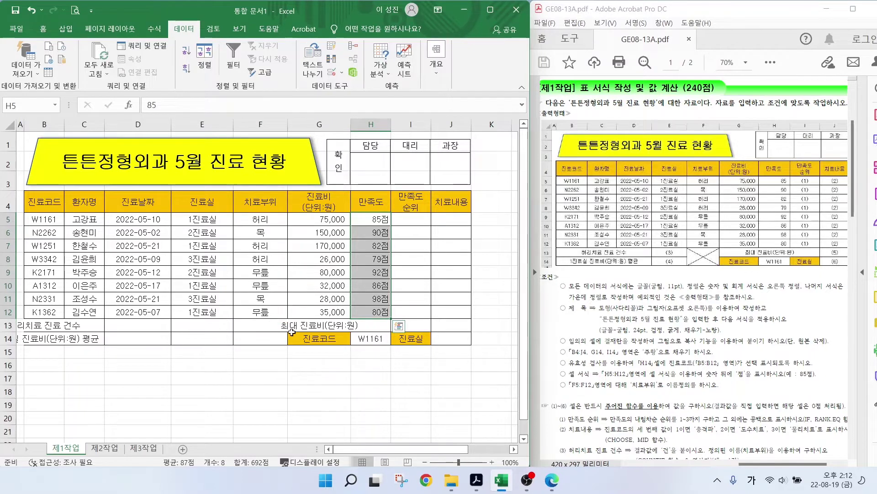
pyautogui.click(254, 224)
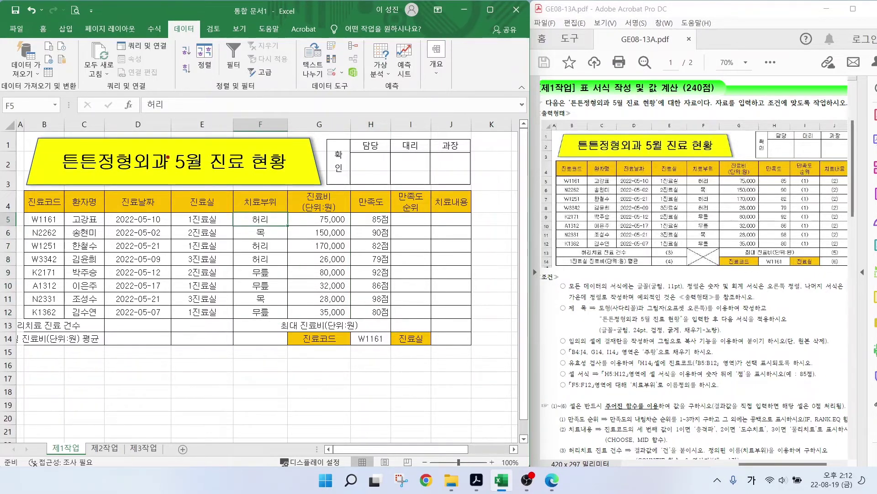
pyautogui.moveTo(11, 97); pyautogui.dragTo(39, 70)
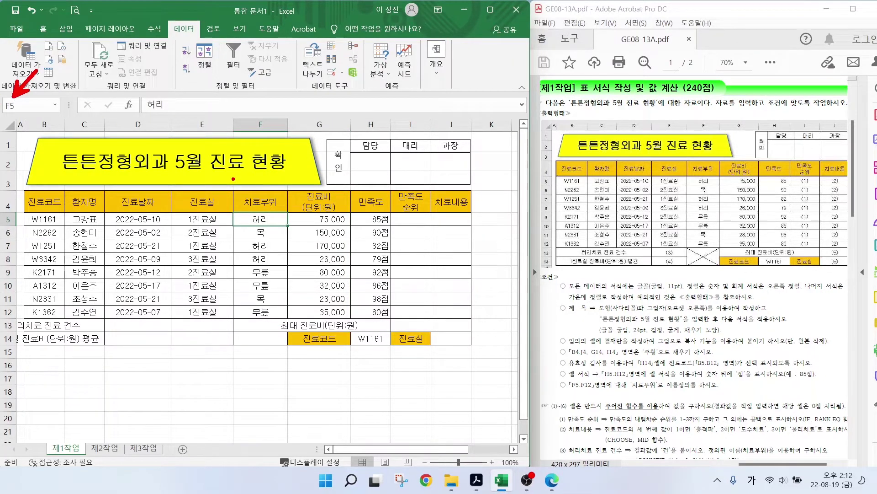
pyautogui.press('Return')
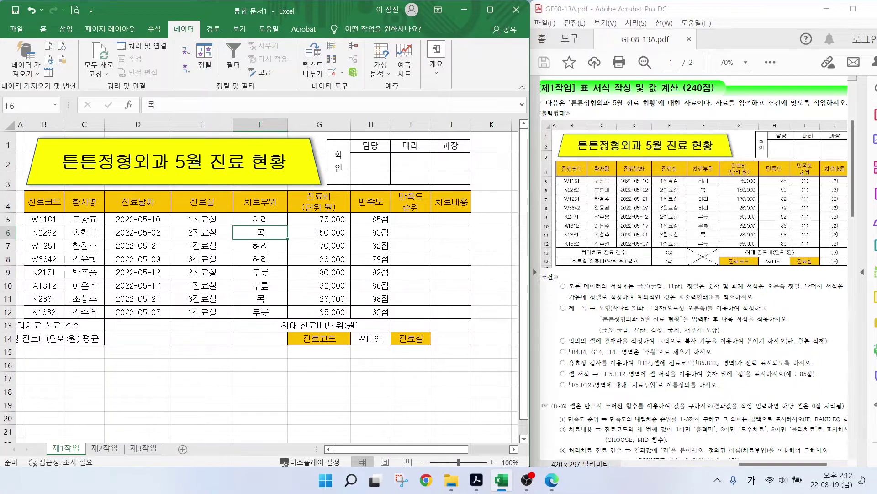
pyautogui.click(243, 246)
pyautogui.click(248, 259)
pyautogui.click(251, 275)
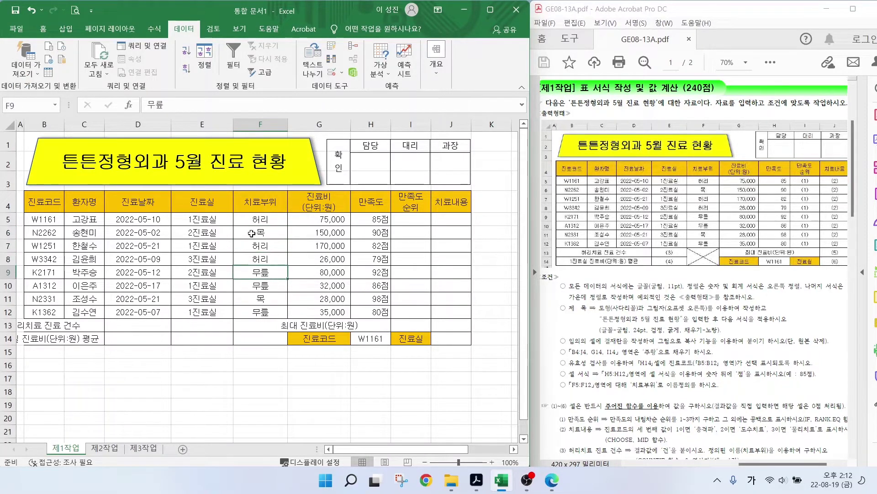
pyautogui.moveTo(250, 218); pyautogui.dragTo(257, 311)
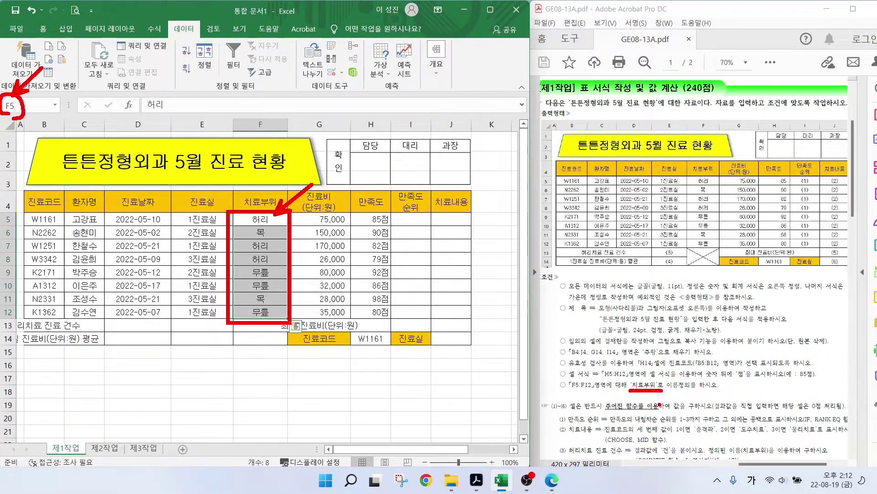
# Name the range F5:F12 치료부위 via the Name Box
pyautogui.press('Escape')
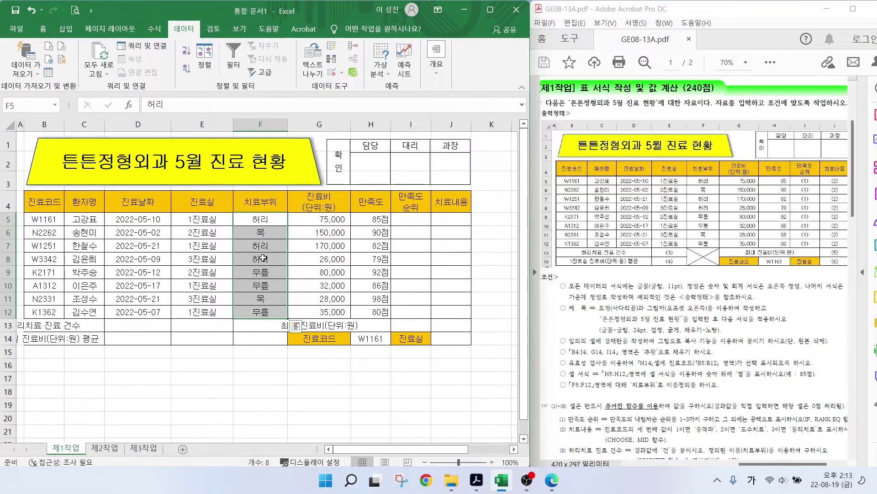
pyautogui.hotkey('ctrl', 'q')
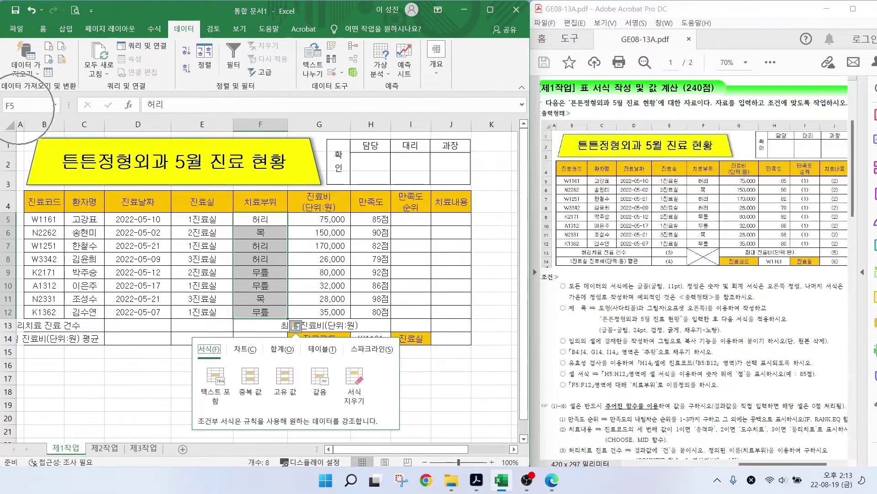
pyautogui.press('Escape')
pyautogui.click(27, 105)
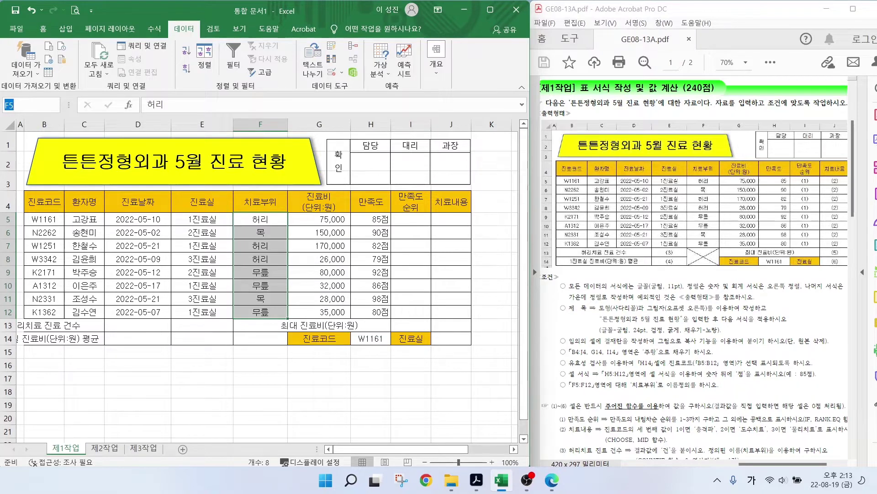
pyautogui.write('ㅊ료부위')
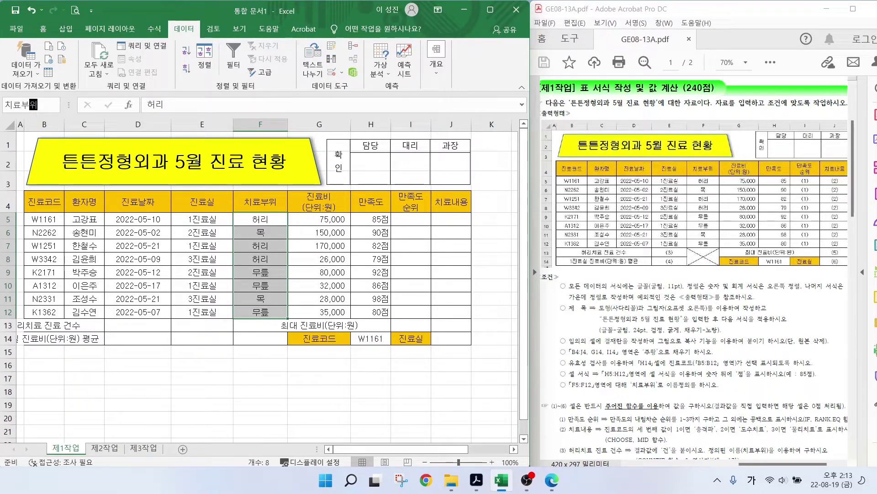
pyautogui.press('Return')
# Verify that F5:F12 now shows as the 치료부위 named range
pyautogui.click(252, 220)
pyautogui.click(255, 232)
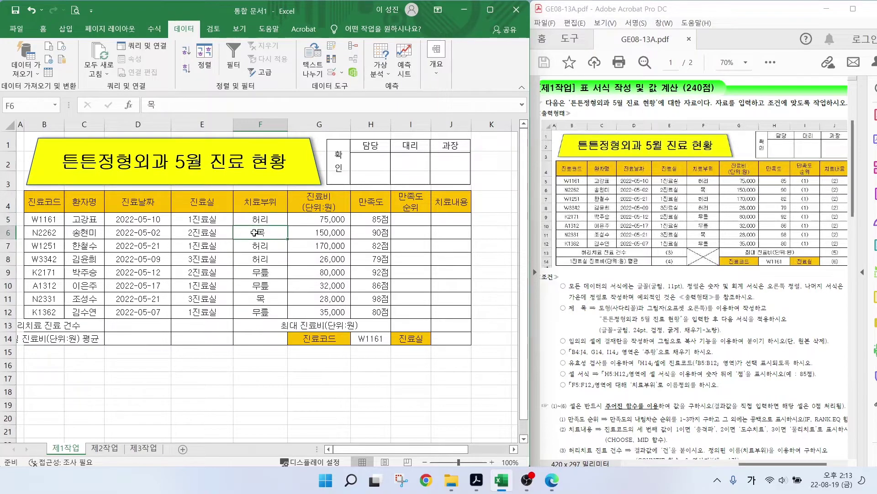
pyautogui.click(258, 259)
pyautogui.click(258, 272)
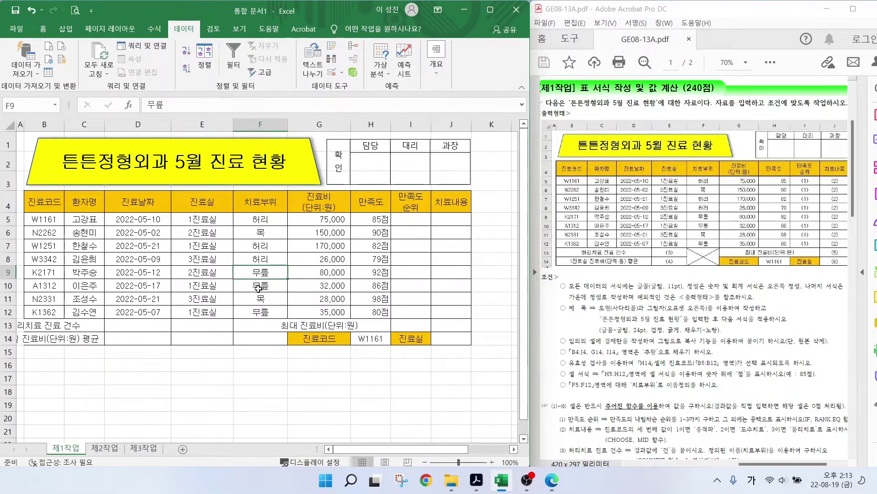
pyautogui.click(259, 286)
pyautogui.click(258, 298)
pyautogui.click(259, 311)
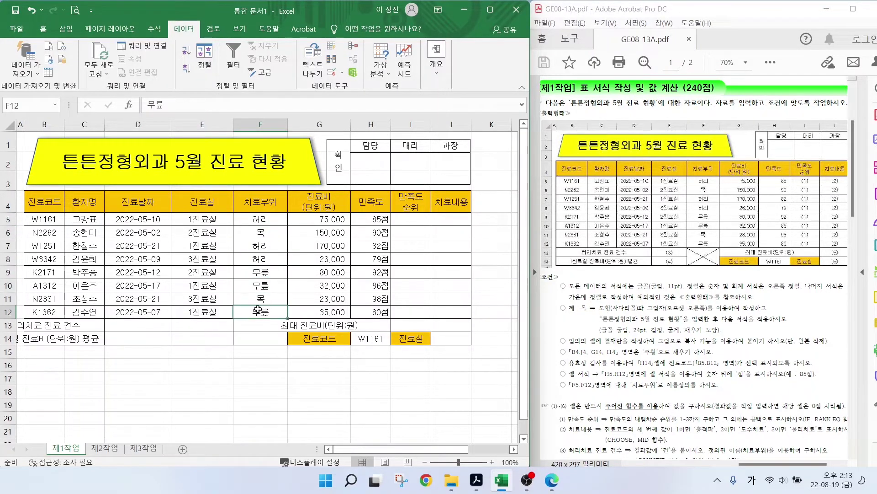
pyautogui.moveTo(253, 218); pyautogui.dragTo(260, 312)
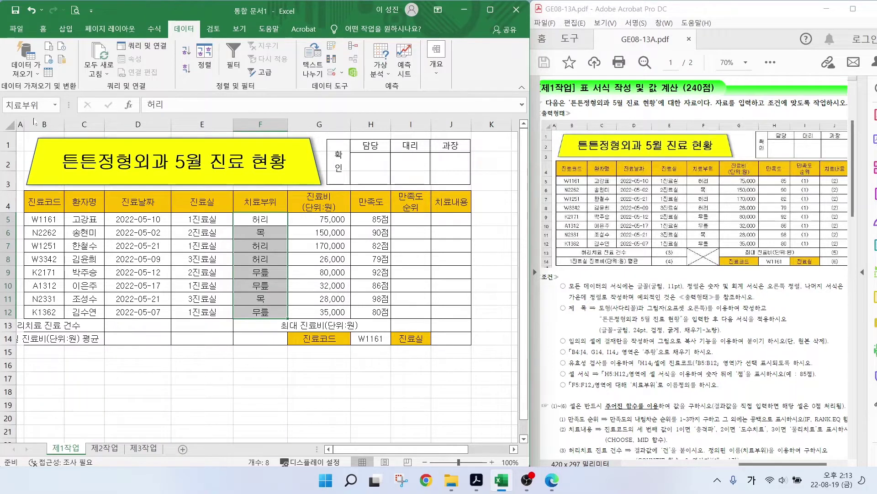
pyautogui.click(119, 370)
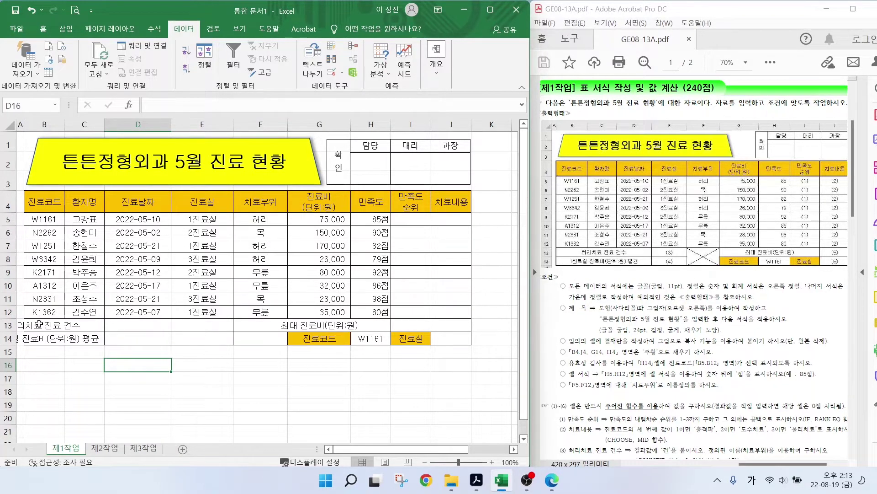
# Merge and centre B13:D13 and B14:D14 for the summary labels
pyautogui.moveTo(39, 324); pyautogui.dragTo(161, 323)
pyautogui.click(42, 28)
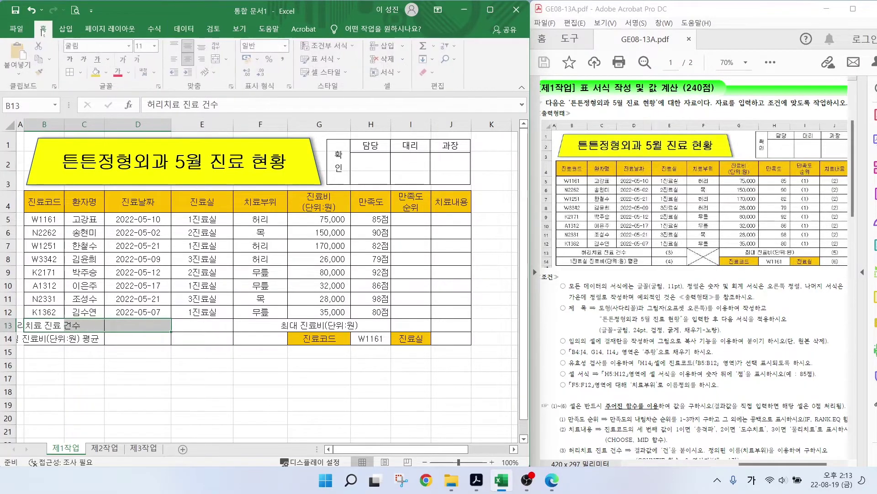
pyautogui.click(218, 58)
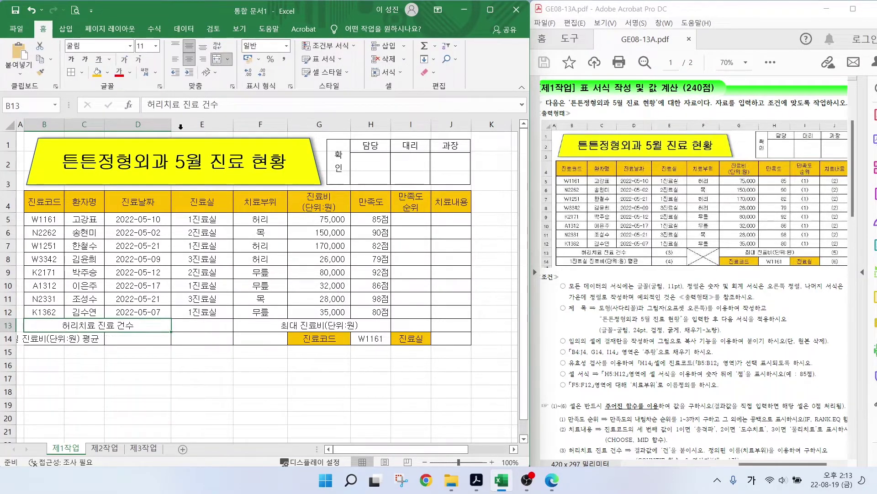
pyautogui.moveTo(46, 338); pyautogui.dragTo(155, 338)
pyautogui.click(217, 59)
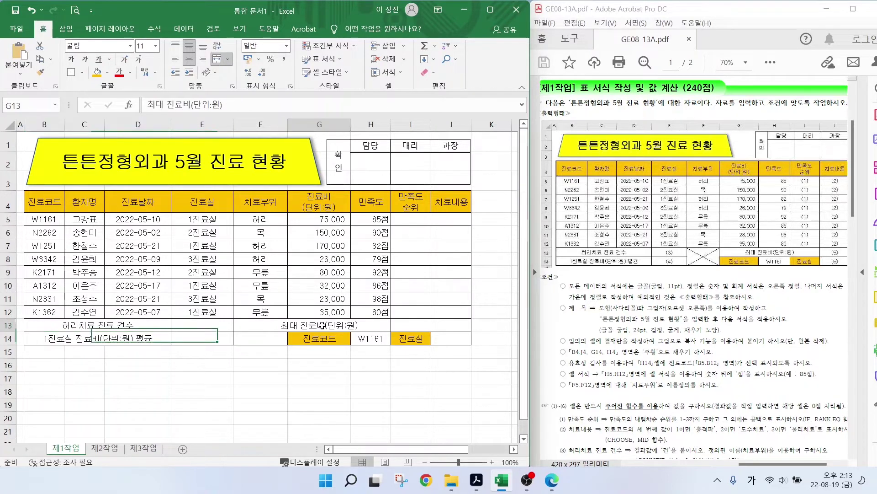
# Merge and centre G13:I13, then merge F13:F14 into one cell
pyautogui.moveTo(302, 325); pyautogui.dragTo(411, 325)
pyautogui.click(217, 58)
pyautogui.moveTo(260, 325); pyautogui.dragTo(261, 338)
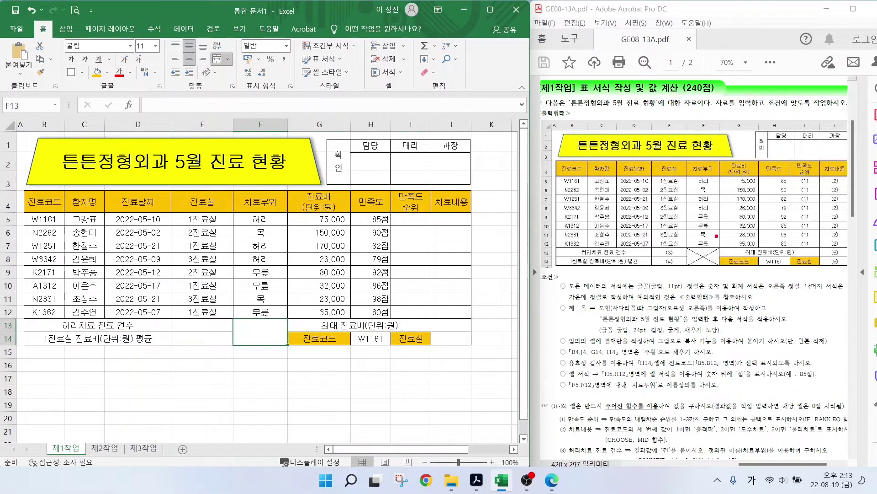
pyautogui.moveTo(714, 250); pyautogui.dragTo(735, 210)
pyautogui.press('Escape')
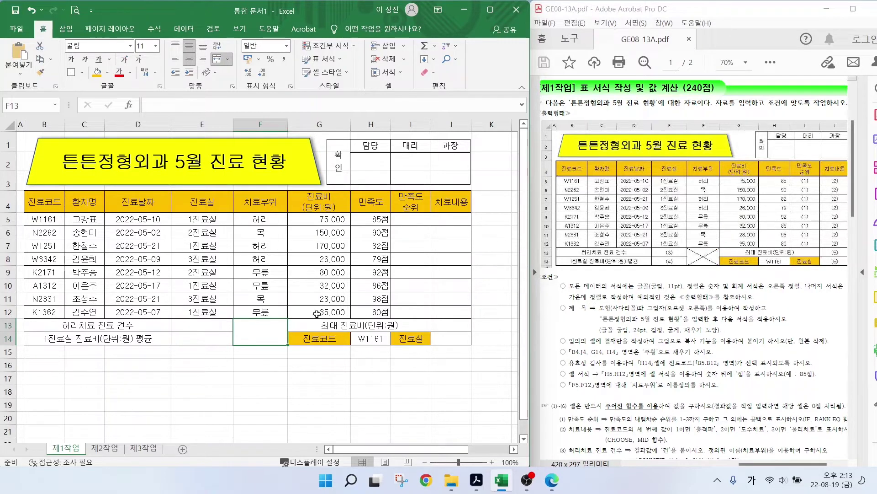
pyautogui.press('ctrl')
pyautogui.press('ctrl')
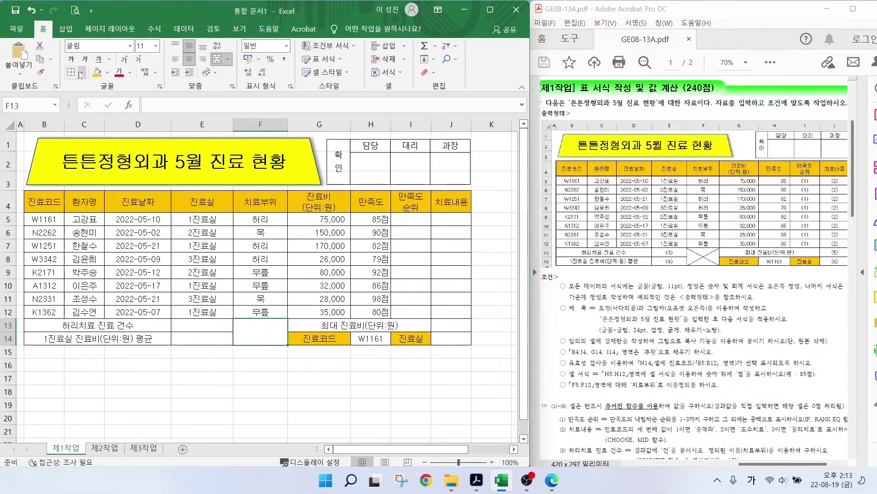
# Add rising and falling diagonal borders to F13:F14 to form an X
pyautogui.click(81, 72)
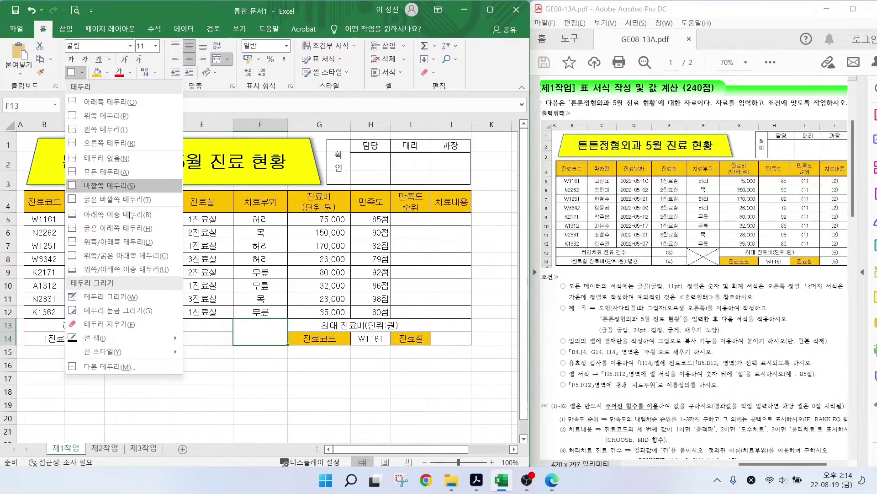
pyautogui.click(105, 367)
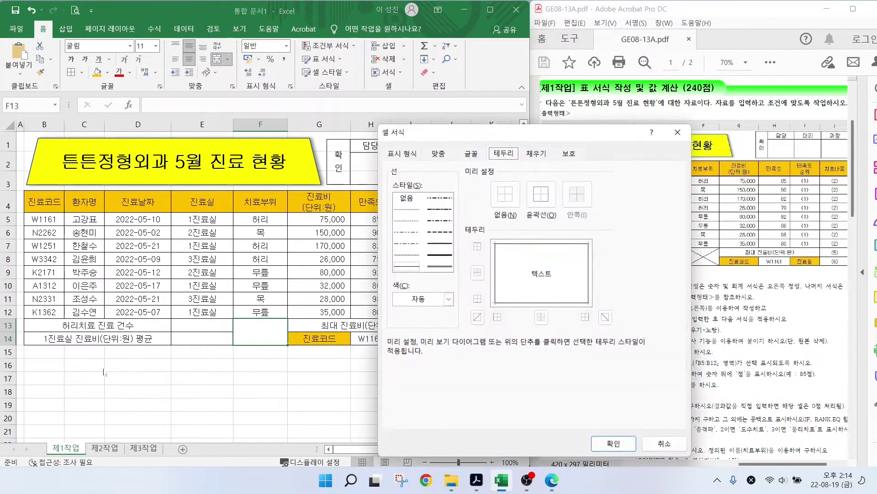
pyautogui.click(477, 317)
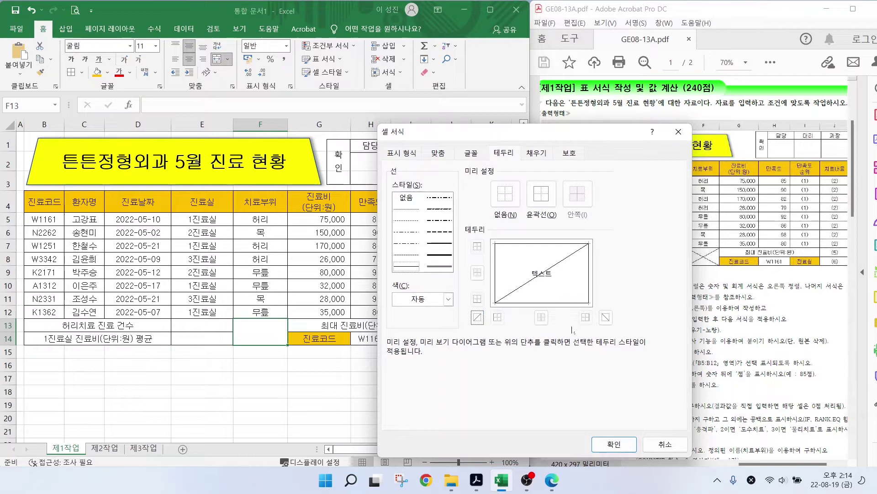
pyautogui.click(605, 317)
pyautogui.click(610, 444)
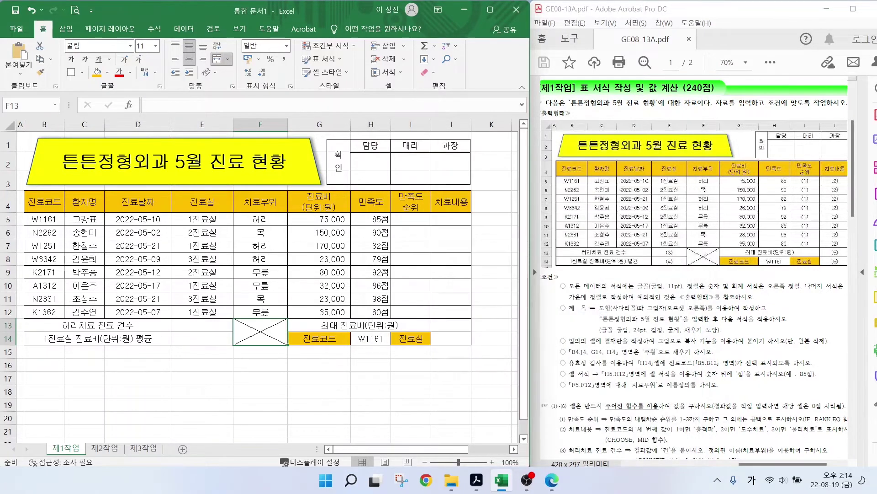
# Give the table B4:J14 a thick outside border
pyautogui.moveTo(44, 201); pyautogui.dragTo(448, 336)
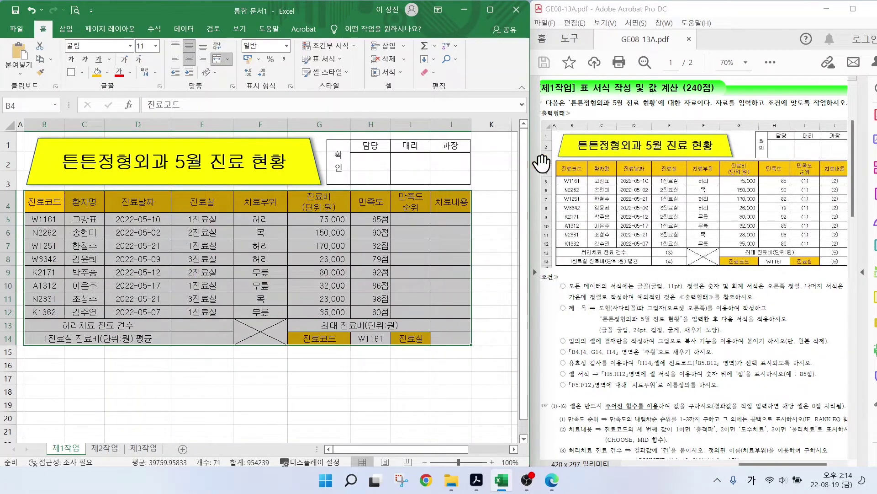
pyautogui.click(83, 74)
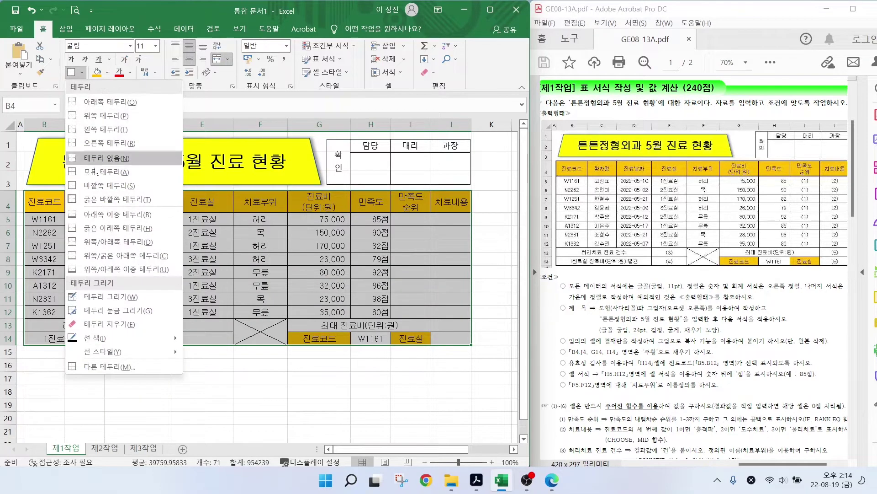
pyautogui.click(105, 203)
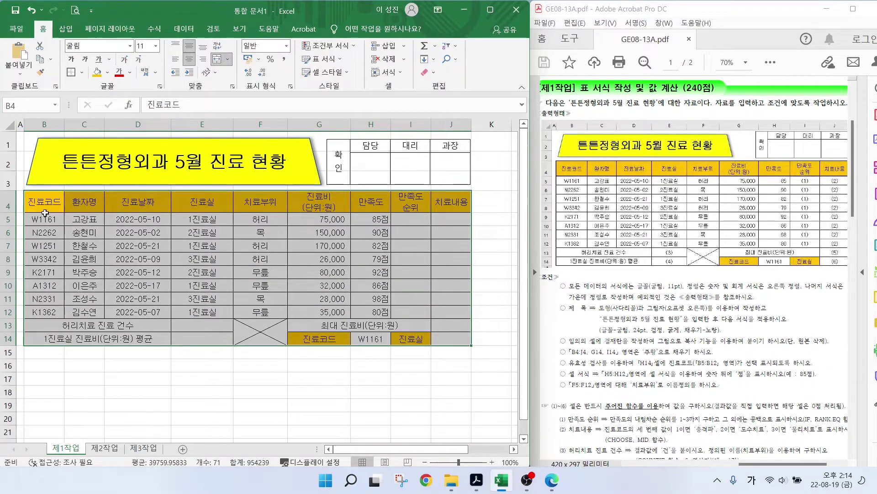
pyautogui.moveTo(44, 215); pyautogui.dragTo(457, 312)
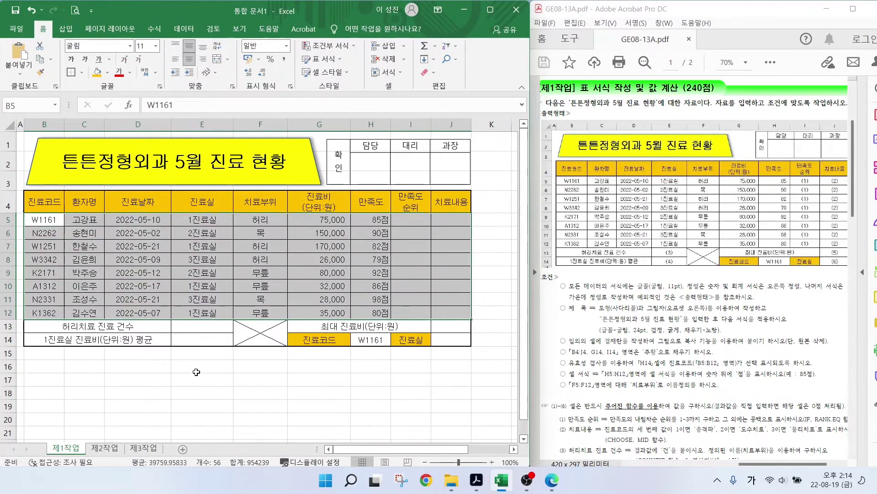
pyautogui.click(197, 373)
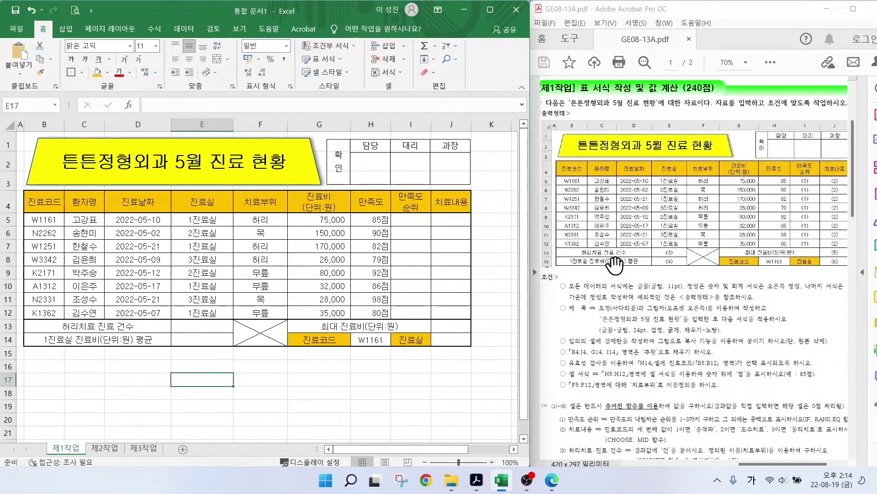
# Mark the given-functions rule and requirement (7)'s 진료비 bold blue font condition in the instructions
pyautogui.moveTo(651, 358); pyautogui.dragTo(600, 398)
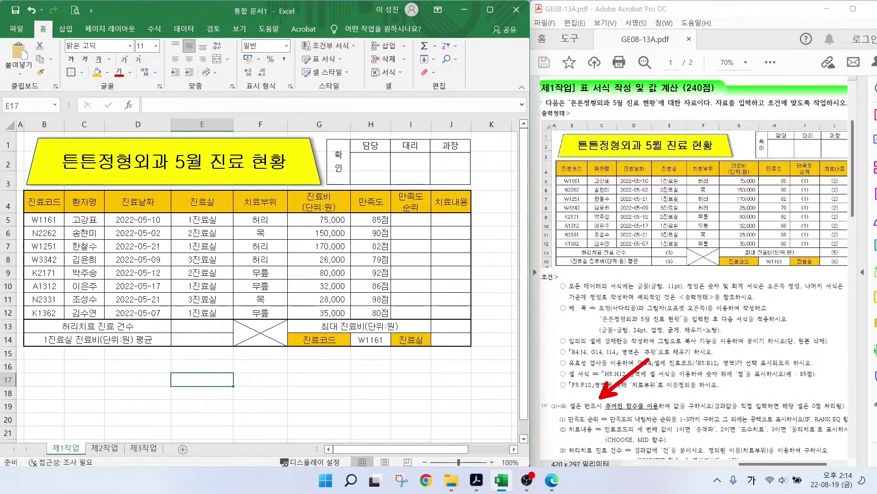
pyautogui.press('Escape')
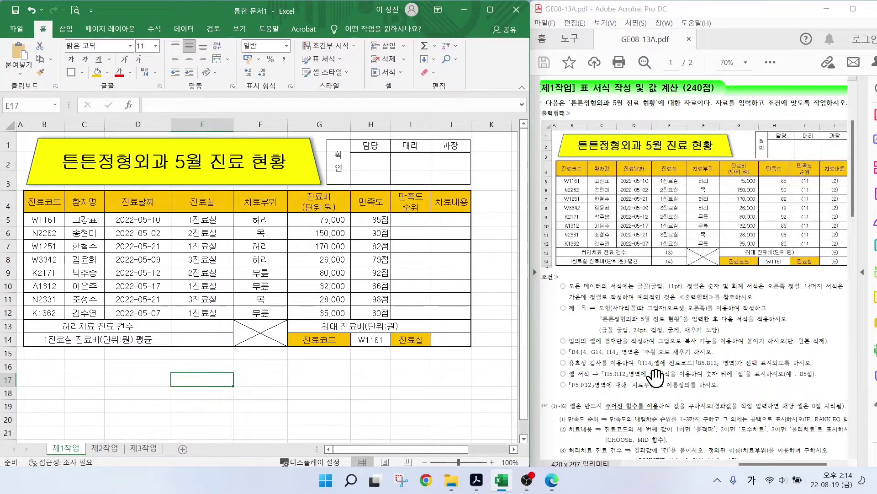
pyautogui.scroll(-3, 655, 377)
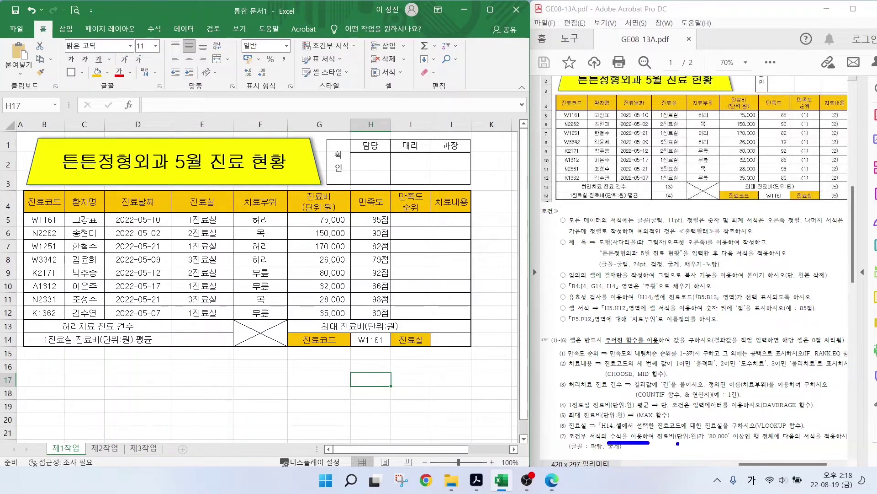
pyautogui.moveTo(677, 443)
pyautogui.mouseDown()
pyautogui.moveTo(656, 438)
pyautogui.moveTo(763, 441)
pyautogui.mouseUp()
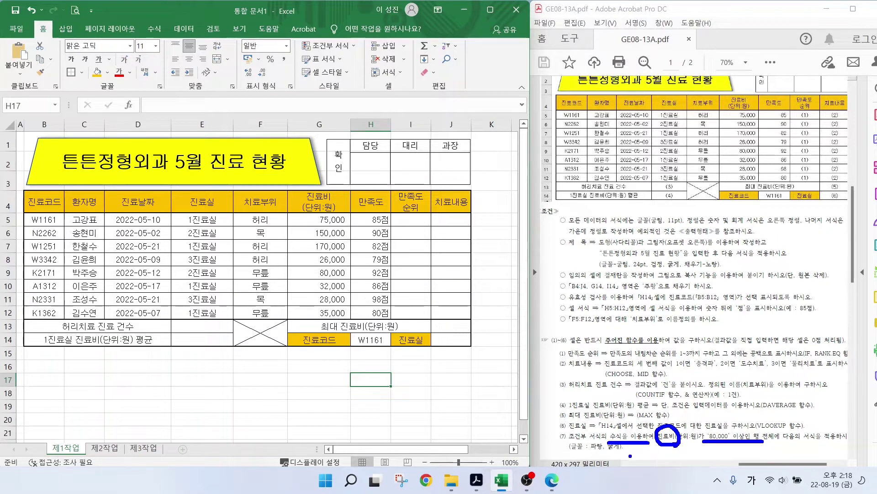
pyautogui.moveTo(594, 451)
pyautogui.mouseDown()
pyautogui.moveTo(610, 474)
pyautogui.moveTo(607, 453)
pyautogui.moveTo(636, 482)
pyautogui.moveTo(627, 457)
pyautogui.mouseUp()
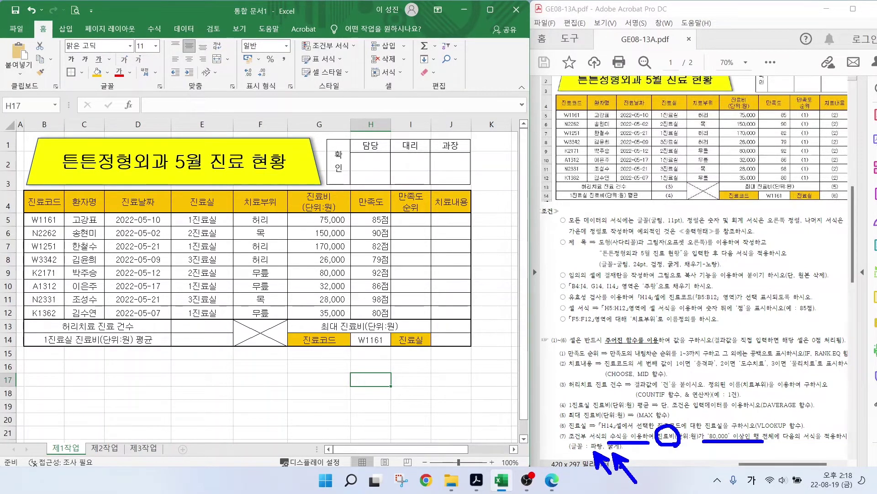
pyautogui.press('Escape')
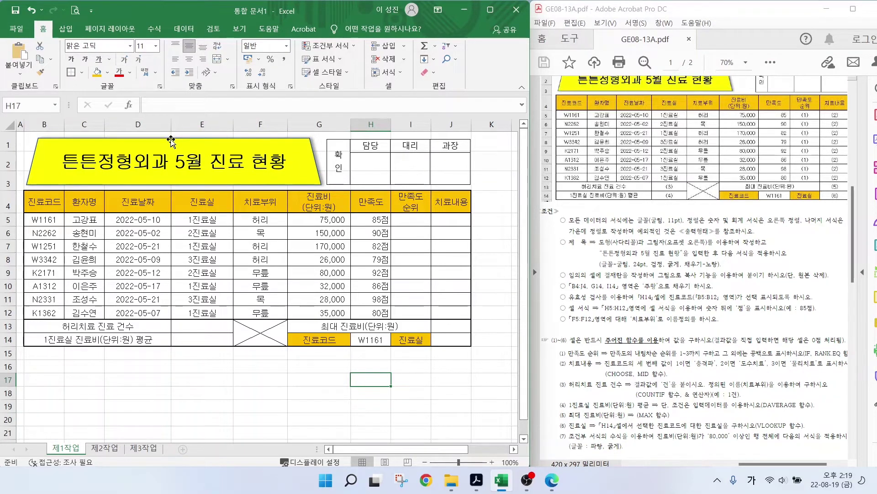
# Point out the title shape and 진료실 header, then select data rows B5:J12
pyautogui.moveTo(178, 136); pyautogui.dragTo(212, 106)
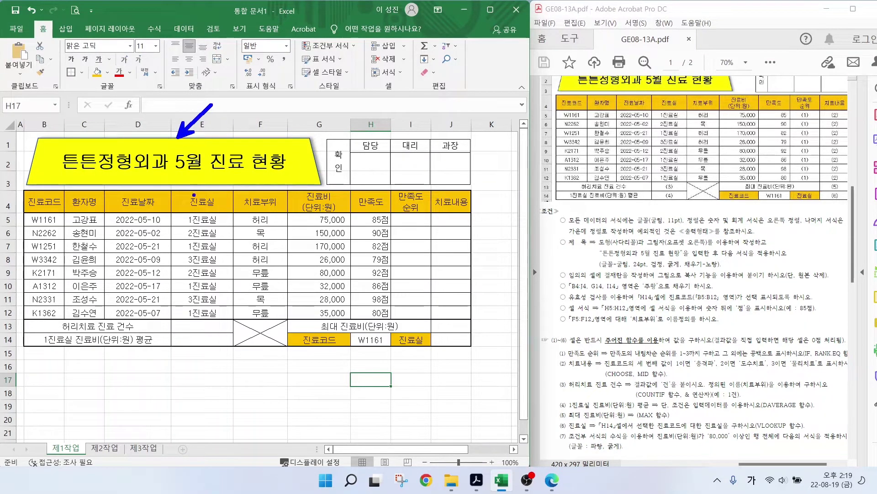
pyautogui.moveTo(200, 196); pyautogui.dragTo(226, 179)
pyautogui.press('Escape')
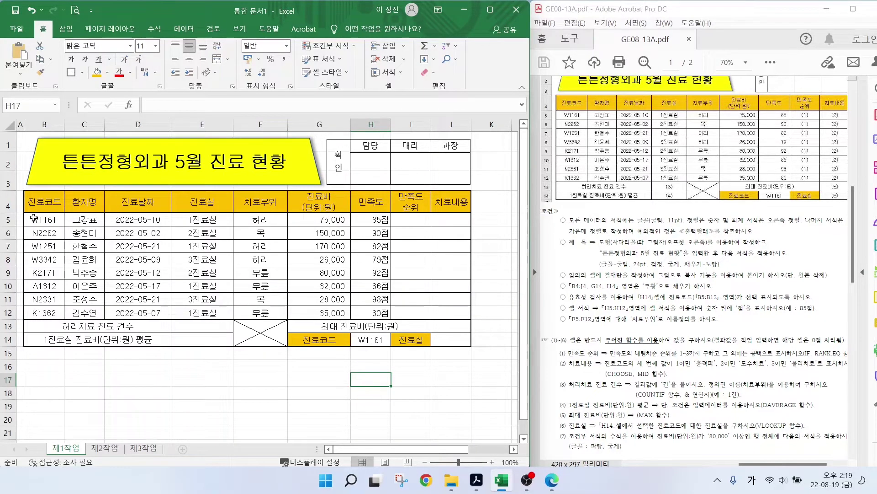
pyautogui.moveTo(38, 215); pyautogui.dragTo(453, 311)
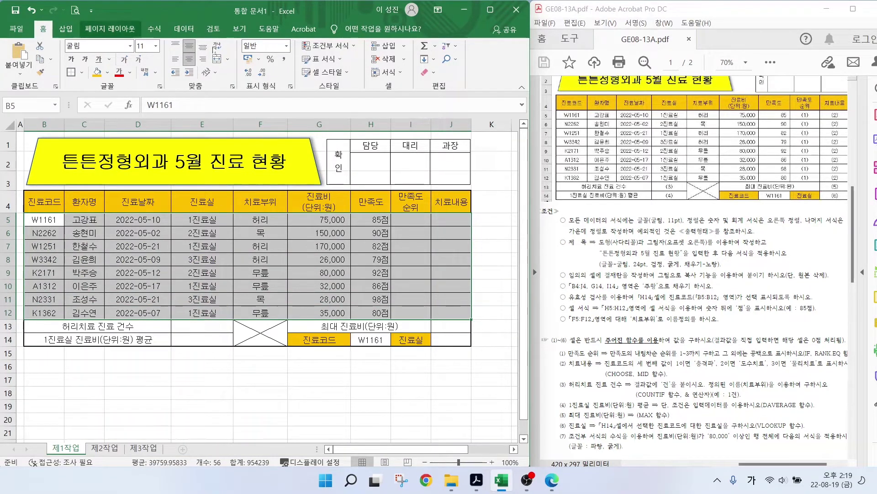
# Start a new conditional formatting rule for B5:J12 using the formula-based rule type
pyautogui.press('ctrl')
pyautogui.click(333, 46)
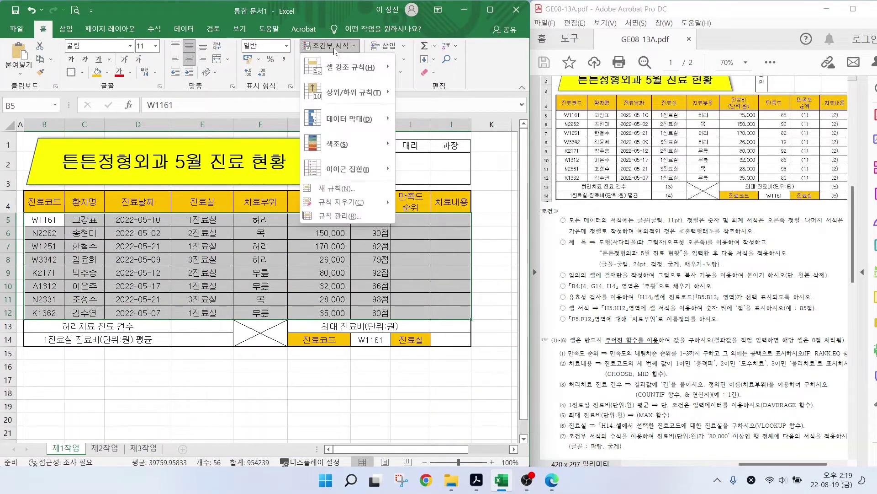
pyautogui.click(336, 189)
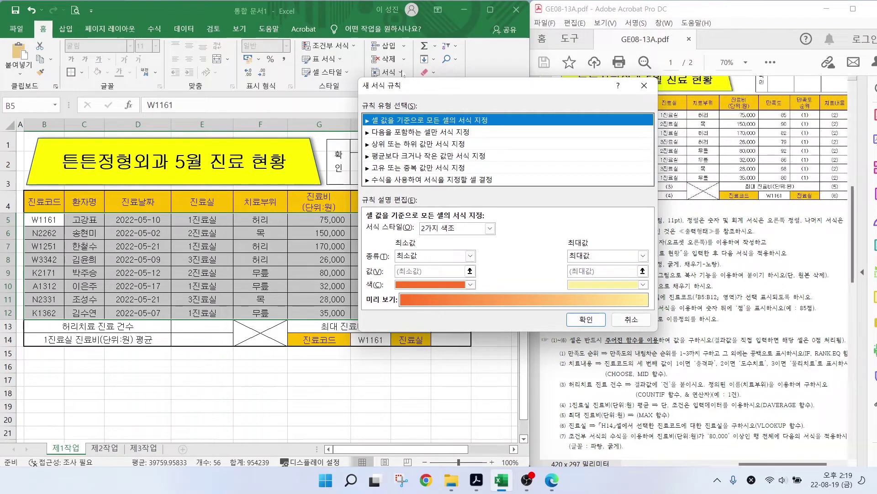
pyautogui.click(400, 179)
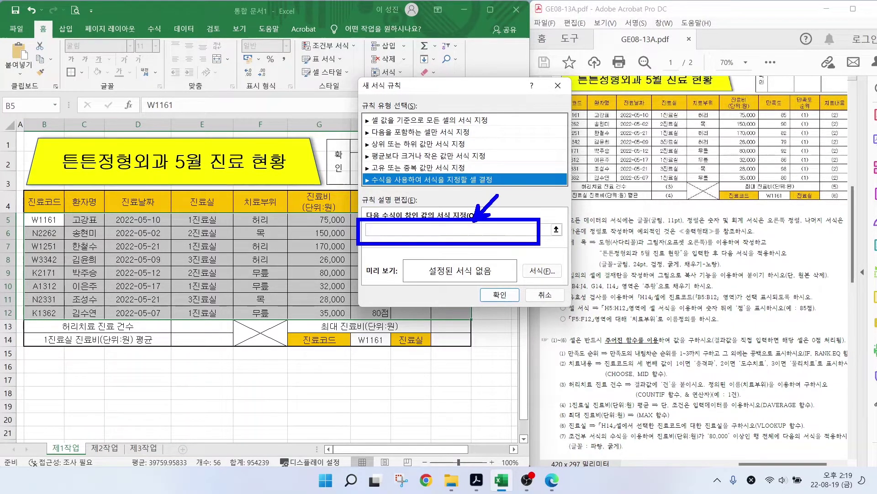
pyautogui.click(448, 230)
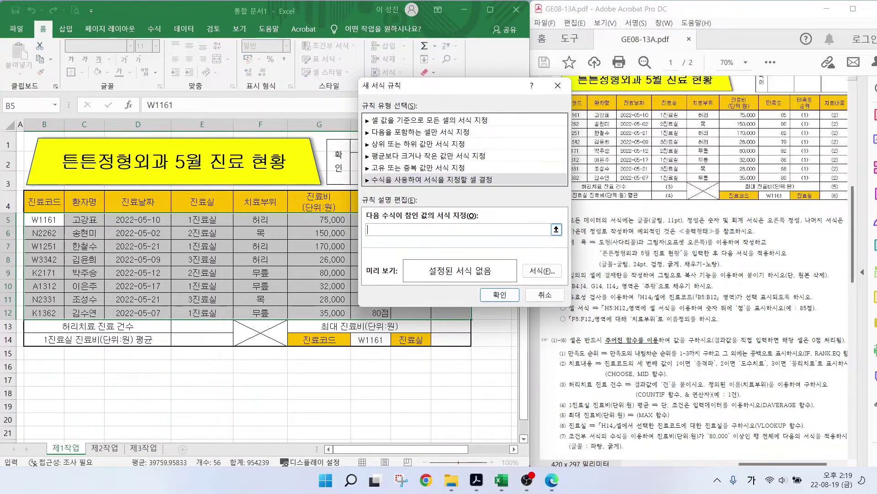
# Enter = and reference G5 as $G$5 in the rule formula, annotating the absolute reference
pyautogui.write('=')
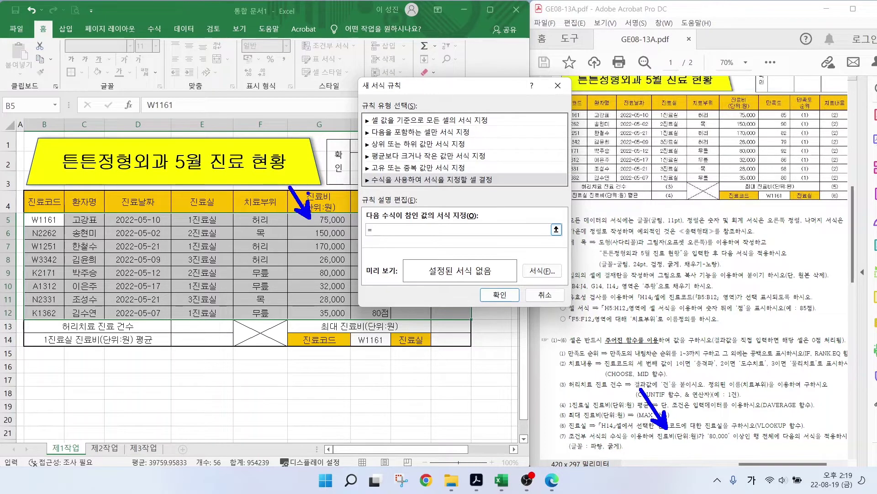
pyautogui.click(316, 218)
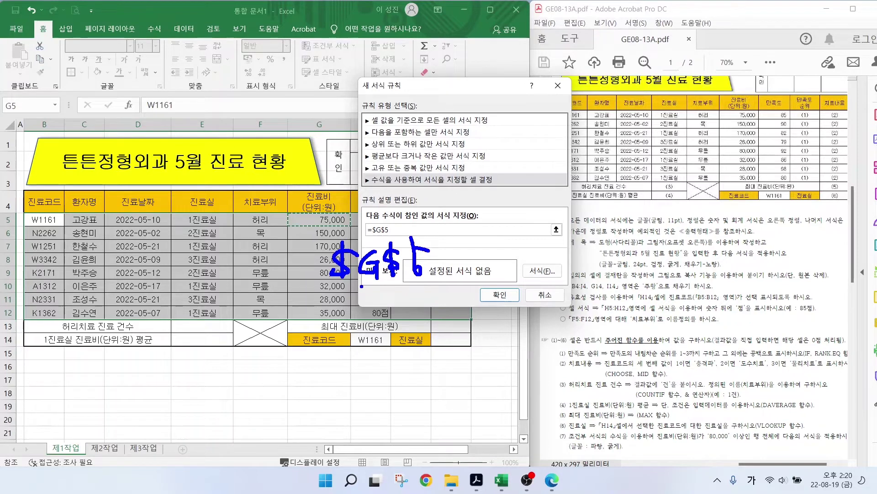
pyautogui.moveTo(369, 283)
pyautogui.mouseDown()
pyautogui.moveTo(351, 312)
pyautogui.moveTo(337, 295)
pyautogui.moveTo(323, 320)
pyautogui.mouseUp()
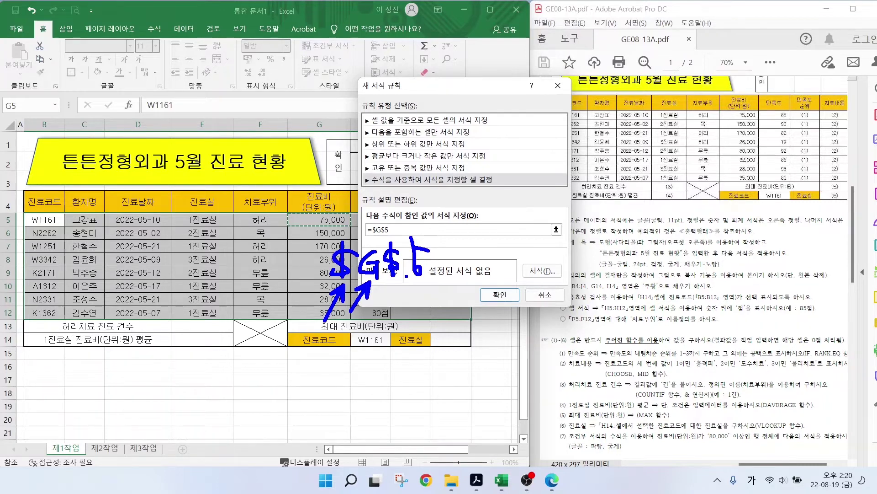
pyautogui.moveTo(416, 285); pyautogui.dragTo(400, 315)
# Note the mixed reference $G5 by hand, then delete $G$5 leaving only =
pyautogui.moveTo(507, 201)
pyautogui.mouseDown()
pyautogui.moveTo(488, 211)
pyautogui.moveTo(499, 237)
pyautogui.moveTo(533, 204)
pyautogui.moveTo(532, 230)
pyautogui.mouseUp()
pyautogui.click(520, 214)
pyautogui.moveTo(548, 195)
pyautogui.mouseDown()
pyautogui.moveTo(564, 234)
pyautogui.moveTo(575, 209)
pyautogui.mouseUp()
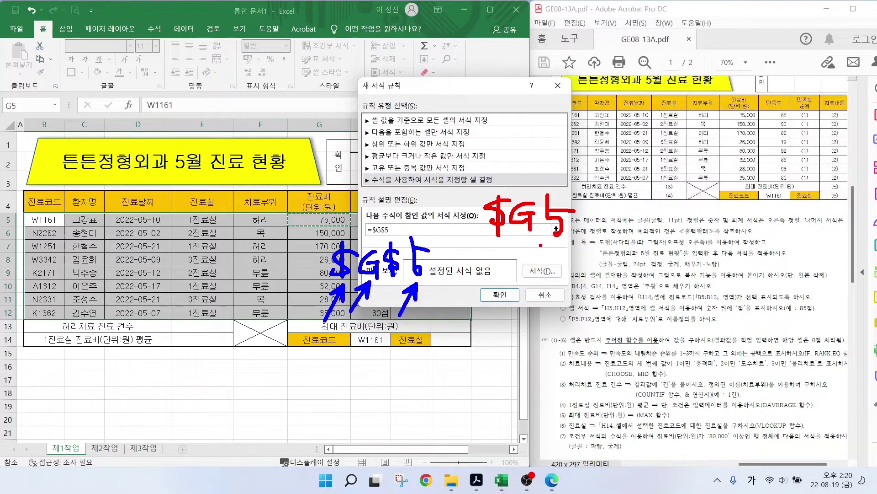
pyautogui.press('Escape')
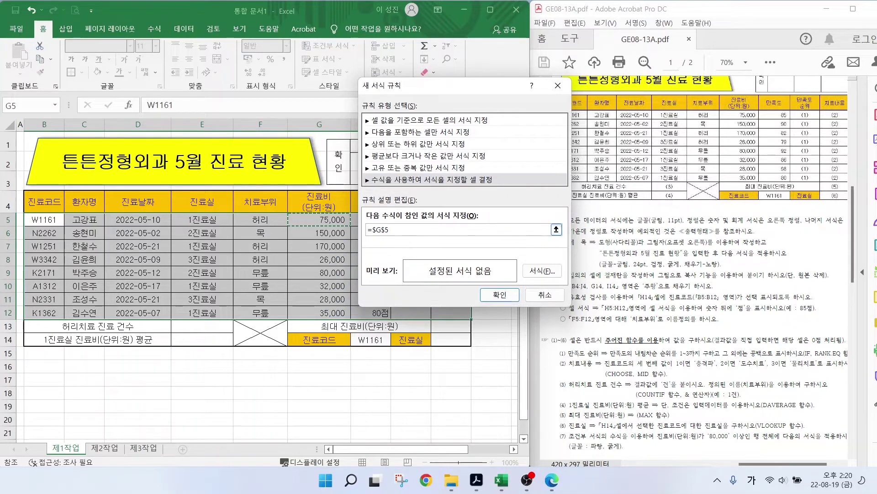
pyautogui.hotkey('shift', 'Left')
pyautogui.hotkey('shift', 'Left')
pyautogui.hotkey('shift', 'Left')
pyautogui.hotkey('shift', 'Left')
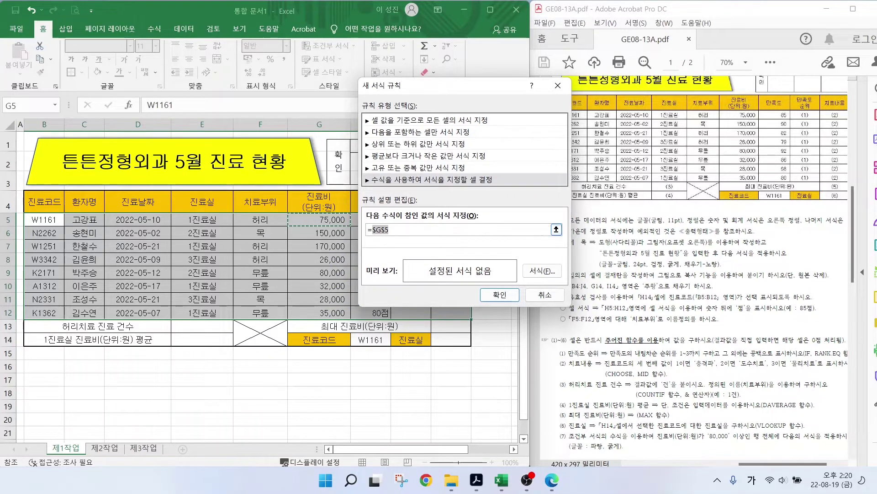
pyautogui.press('BackSpace')
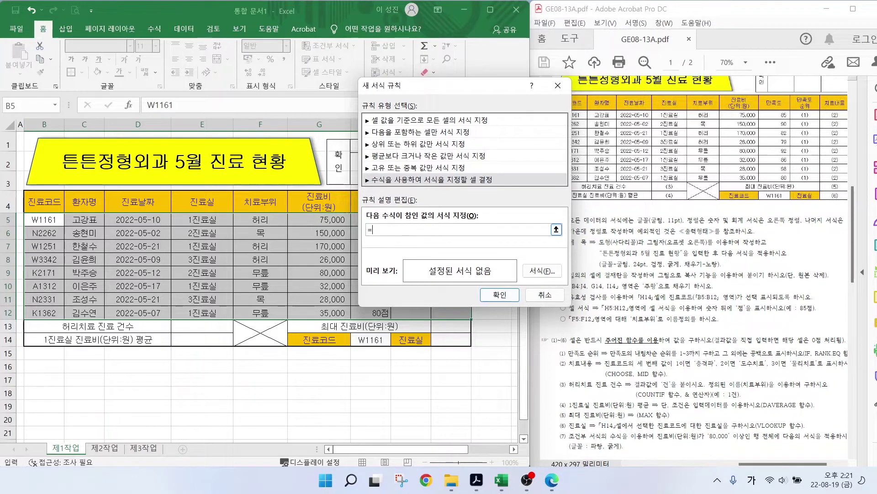
# Build the rule formula =$G5>=80000 for fees of 80,000 or more
pyautogui.click(333, 218)
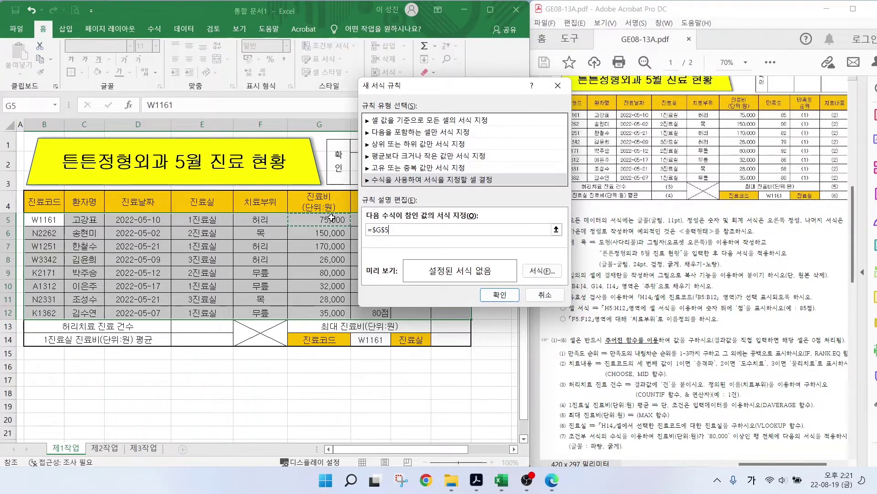
pyautogui.press('F4')
pyautogui.press('F4')
pyautogui.press('F4')
pyautogui.moveTo(722, 431); pyautogui.dragTo(698, 405)
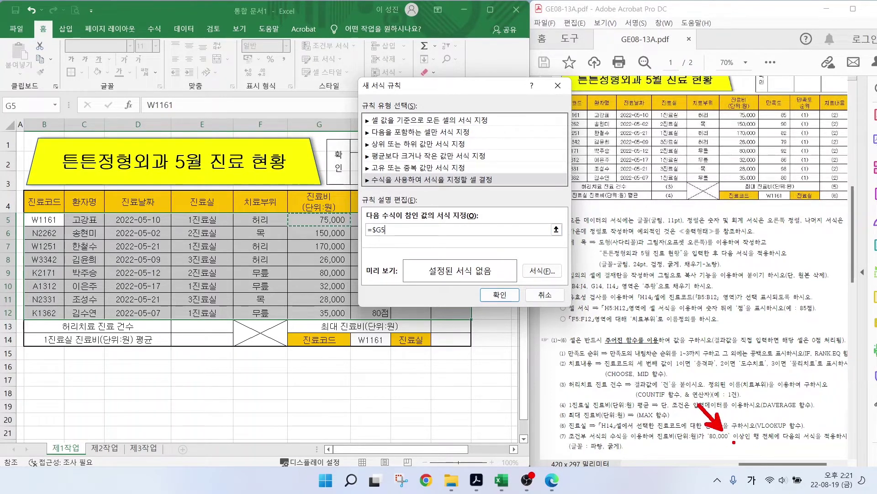
pyautogui.moveTo(734, 442); pyautogui.dragTo(758, 443)
pyautogui.moveTo(666, 249)
pyautogui.mouseDown()
pyautogui.moveTo(674, 257)
pyautogui.moveTo(669, 294)
pyautogui.mouseUp()
pyautogui.moveTo(715, 268); pyautogui.dragTo(737, 275)
pyautogui.press('Escape')
pyautogui.write('>')
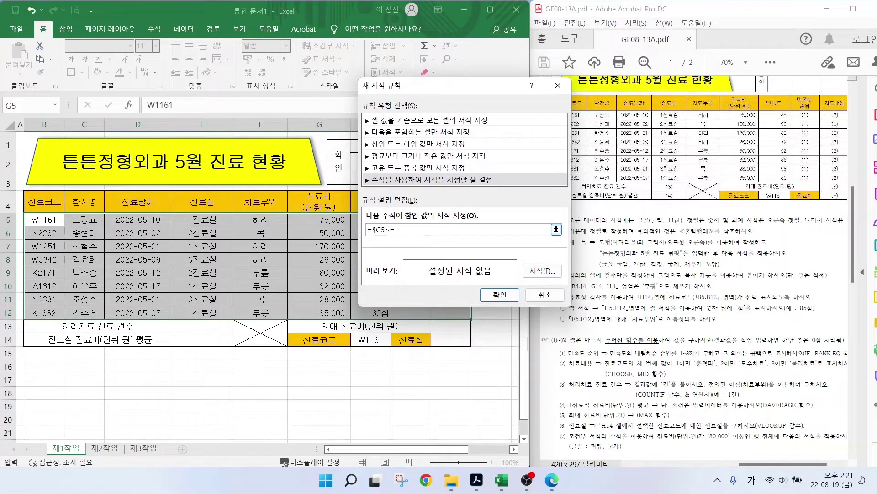
pyautogui.write('=80000')
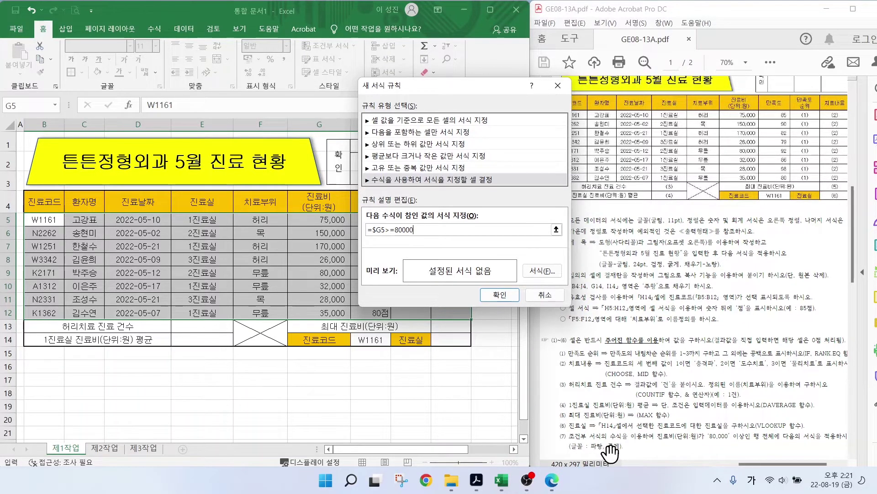
pyautogui.click(540, 275)
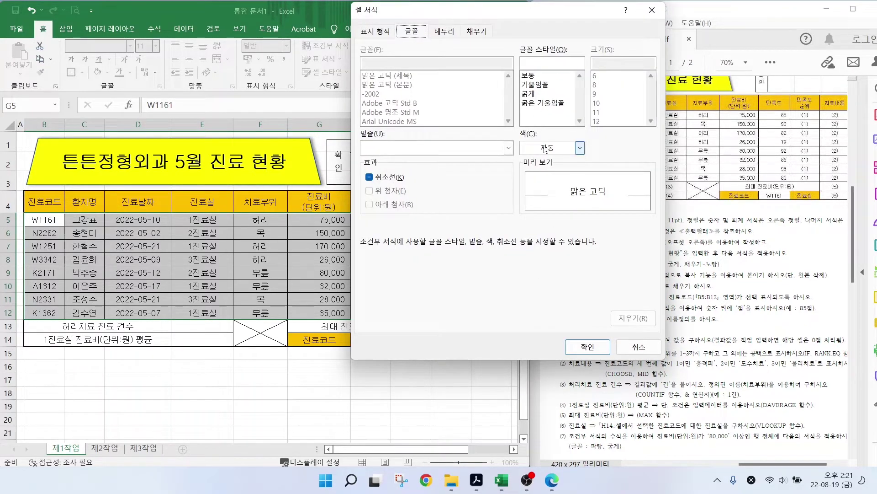
# Set the rule's font to bold blue, confirm it, and point out highlighted rows 6 and 7
pyautogui.click(580, 147)
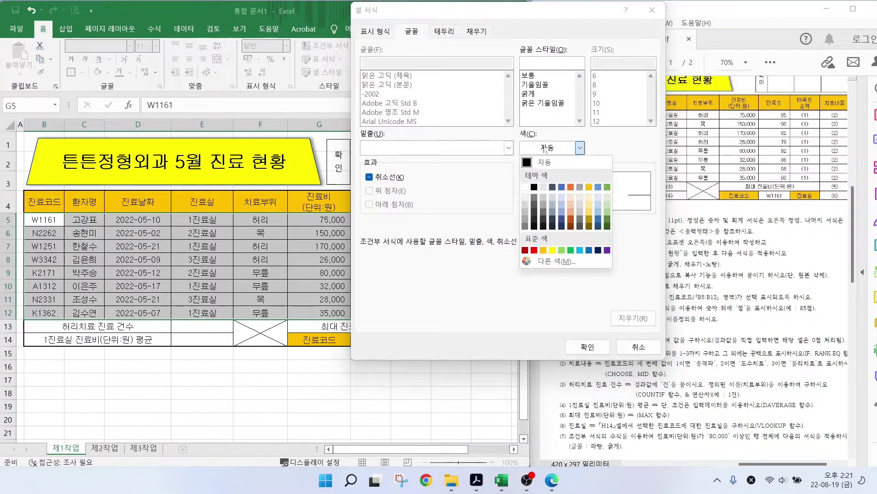
pyautogui.click(590, 250)
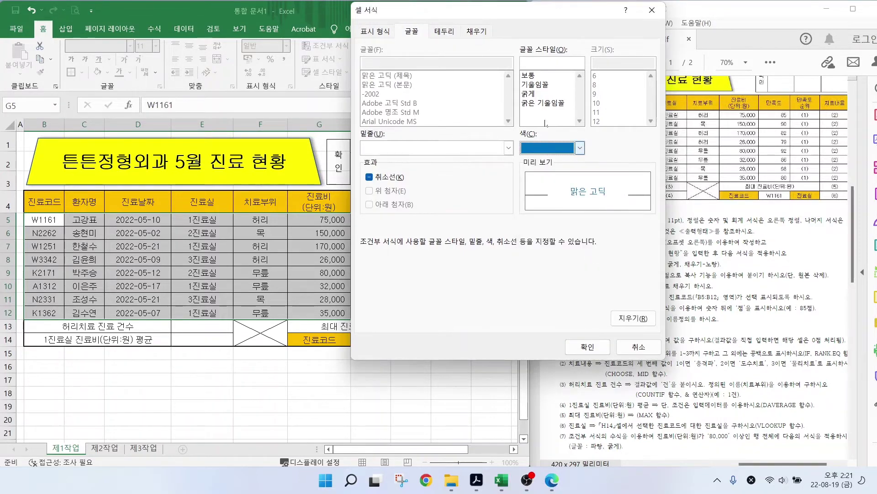
pyautogui.click(535, 93)
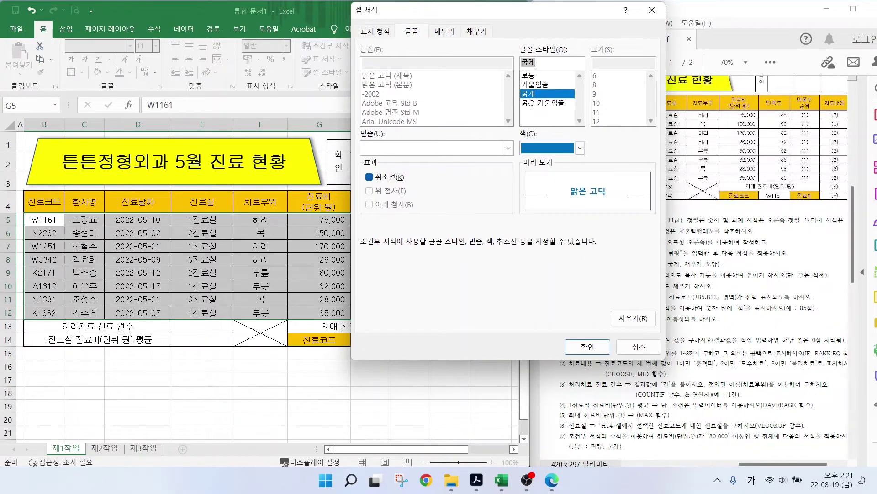
pyautogui.click(588, 347)
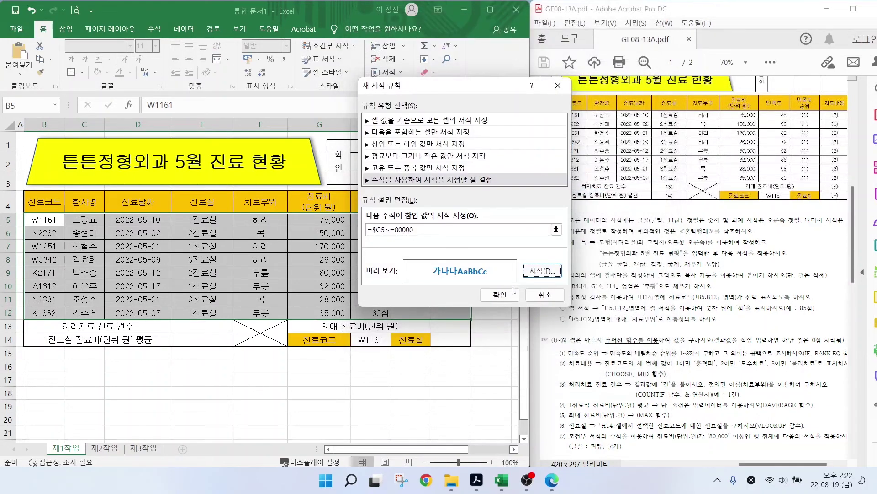
pyautogui.click(499, 294)
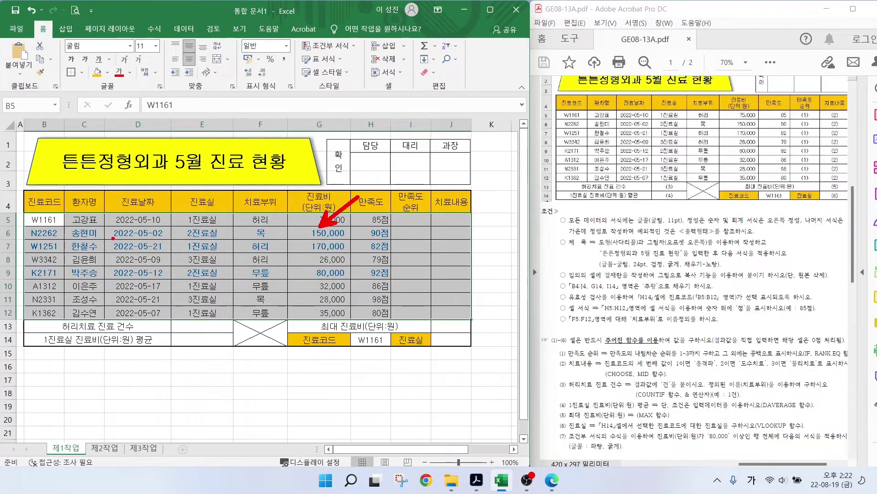
pyautogui.moveTo(37, 238); pyautogui.dragTo(408, 238)
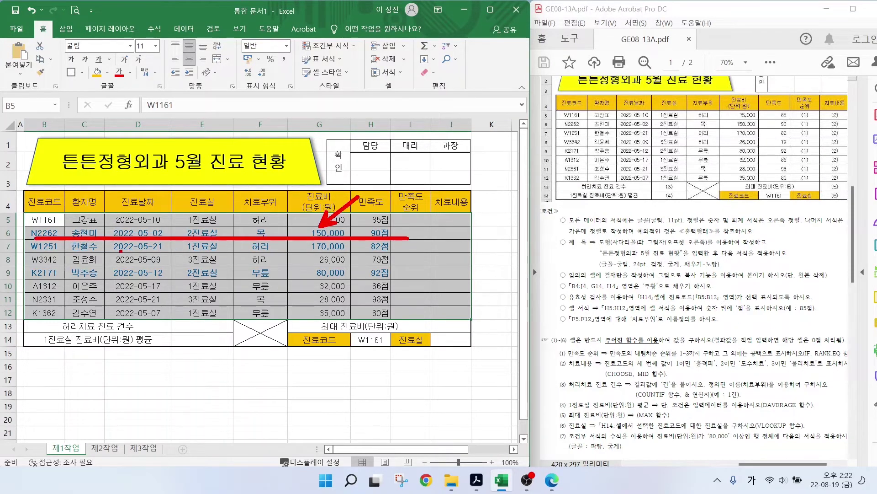
pyautogui.moveTo(34, 250); pyautogui.dragTo(396, 250)
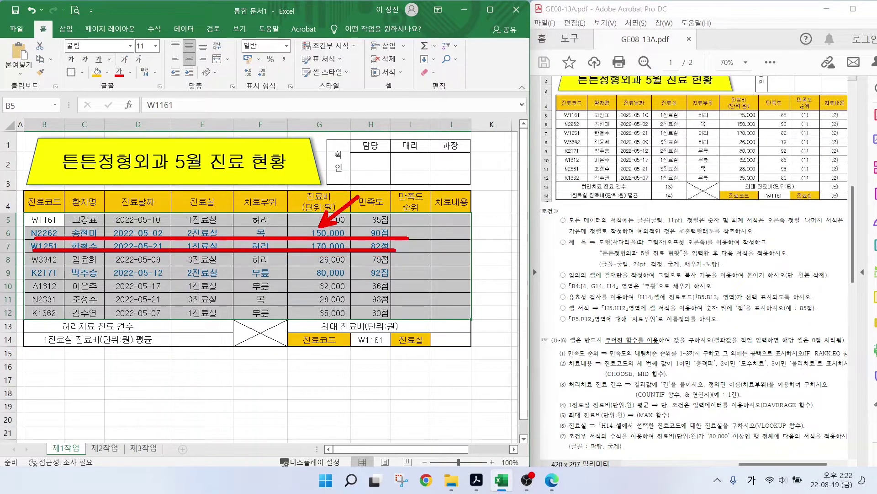
pyautogui.click(259, 378)
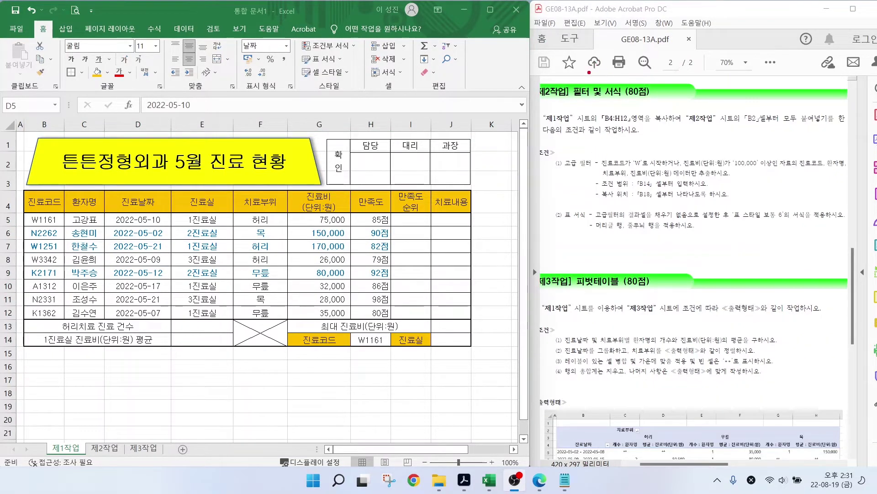
# Mark the next task's heading, the B4:H12 source range and B2 destination in the instructions
pyautogui.moveTo(582, 77); pyautogui.dragTo(564, 41)
pyautogui.moveTo(621, 77); pyautogui.dragTo(607, 40)
pyautogui.moveTo(590, 124); pyautogui.dragTo(635, 123)
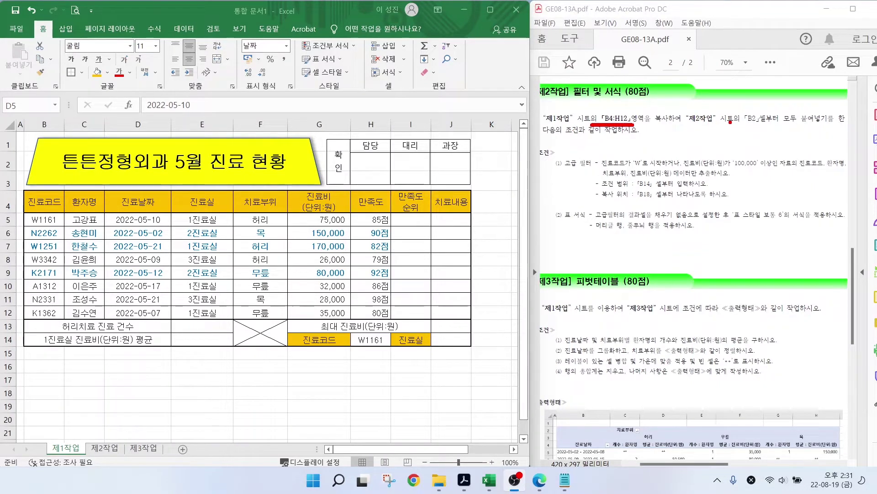
pyautogui.moveTo(730, 123); pyautogui.dragTo(769, 123)
# Outline B4:H12, cross out excluded columns I–J and summary cells, then select B4:H12
pyautogui.moveTo(26, 187)
pyautogui.mouseDown()
pyautogui.moveTo(264, 315)
pyautogui.moveTo(391, 316)
pyautogui.mouseUp()
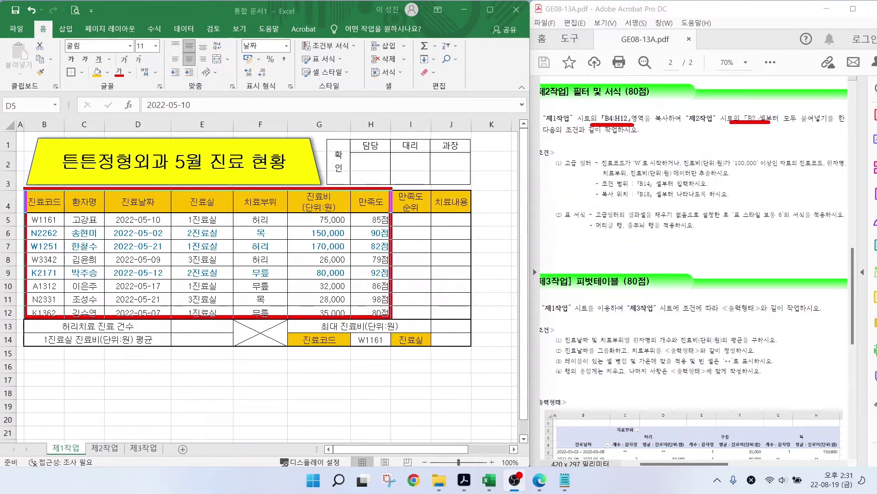
pyautogui.moveTo(448, 230)
pyautogui.mouseDown()
pyautogui.moveTo(422, 258)
pyautogui.moveTo(454, 264)
pyautogui.mouseUp()
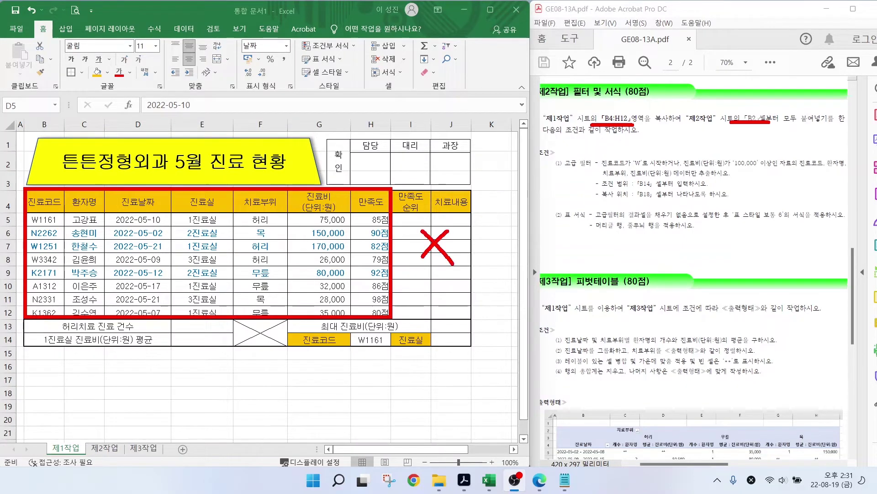
pyautogui.moveTo(225, 323)
pyautogui.mouseDown()
pyautogui.moveTo(193, 345)
pyautogui.moveTo(216, 343)
pyautogui.mouseUp()
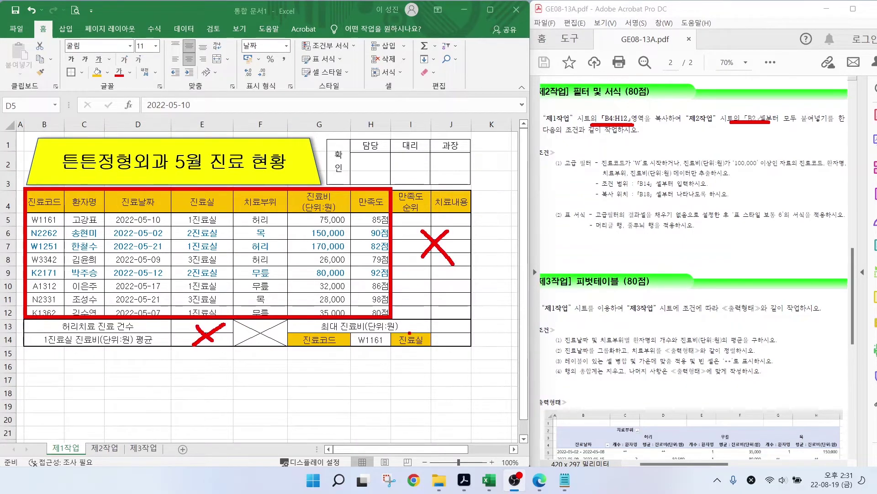
pyautogui.moveTo(465, 324)
pyautogui.mouseDown()
pyautogui.moveTo(452, 339)
pyautogui.moveTo(451, 331)
pyautogui.moveTo(465, 344)
pyautogui.mouseUp()
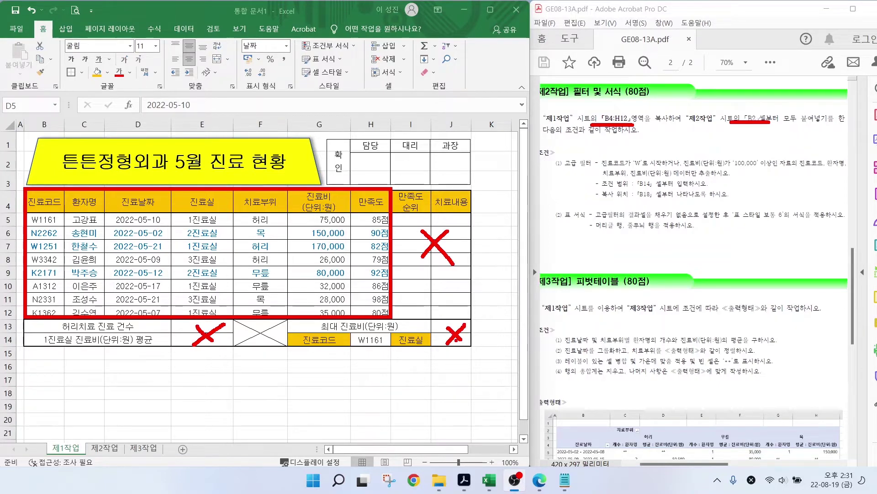
pyautogui.press('Escape')
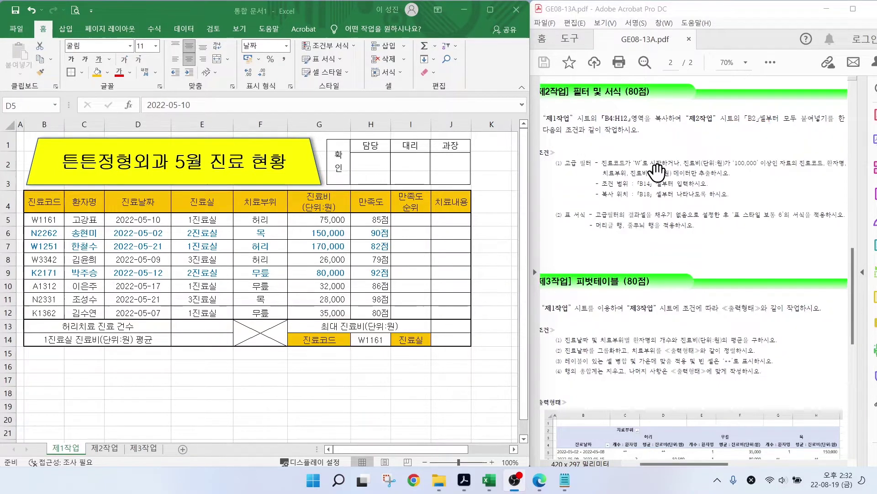
pyautogui.moveTo(48, 202); pyautogui.dragTo(363, 313)
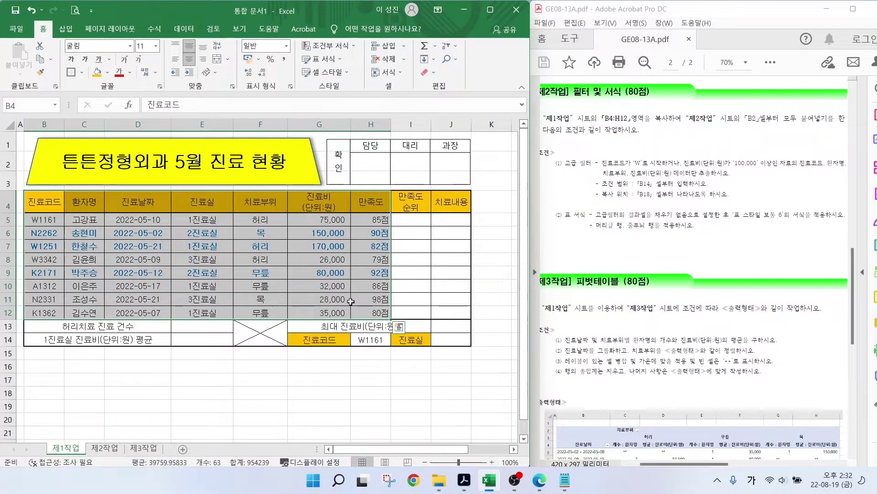
# Copy the table and paste it at cell B2 of the 제2작업 sheet
pyautogui.hotkey('ctrl', 'c')
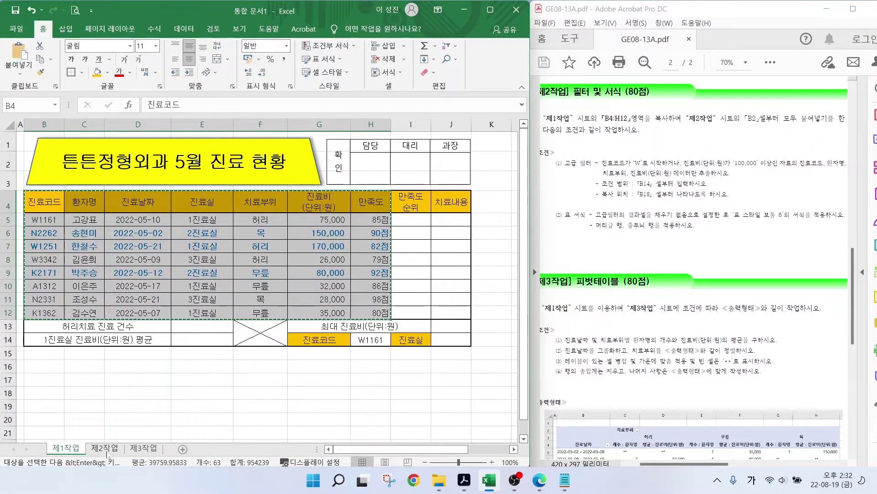
pyautogui.click(104, 448)
pyautogui.click(43, 152)
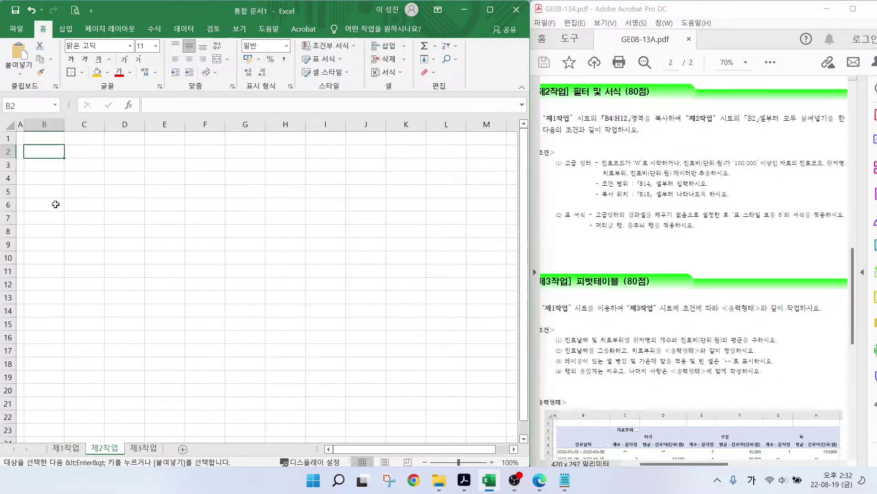
pyautogui.hotkey('ctrl', 'v')
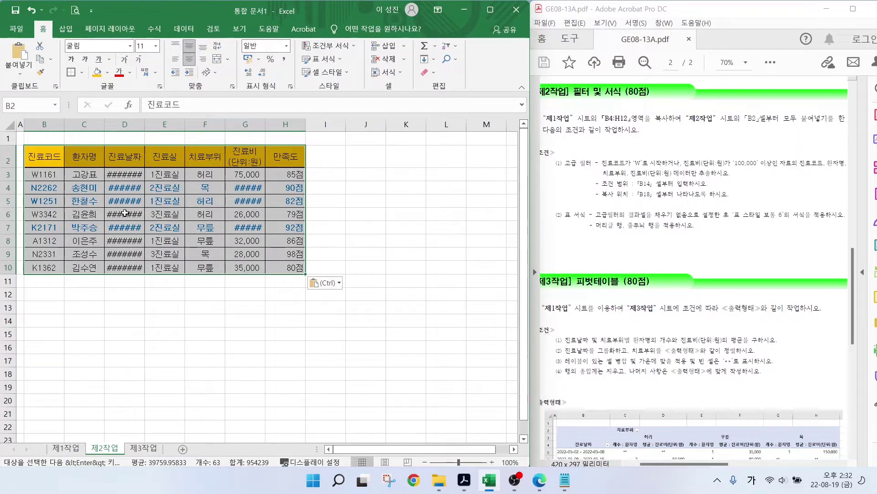
# Apply Keep Source Column Widths to the pasted table
pyautogui.press('ctrl')
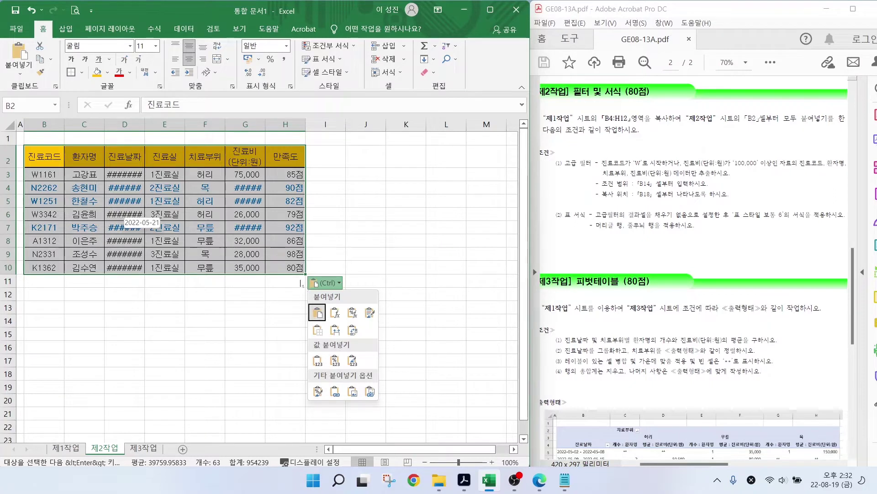
pyautogui.click(312, 284)
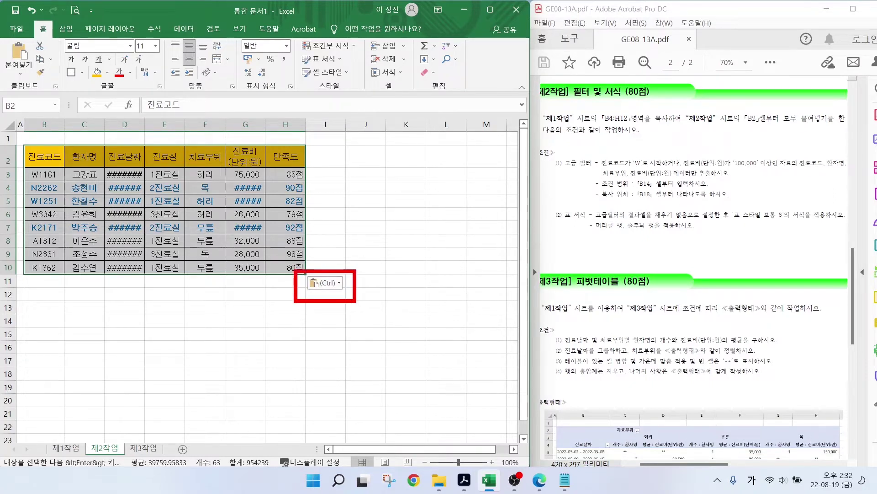
pyautogui.click(332, 284)
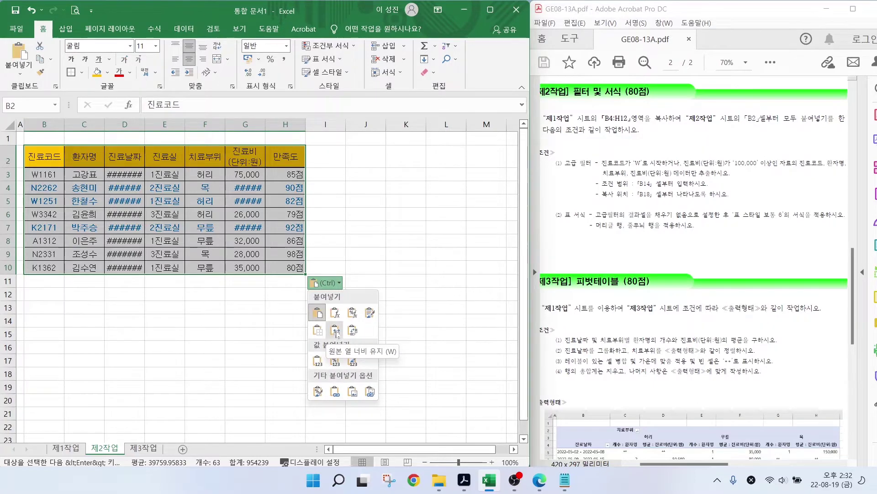
pyautogui.click(336, 330)
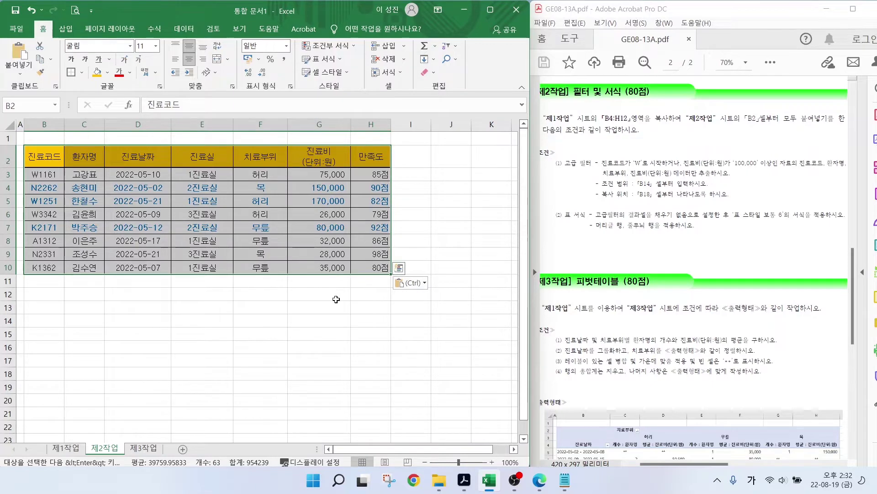
pyautogui.click(337, 305)
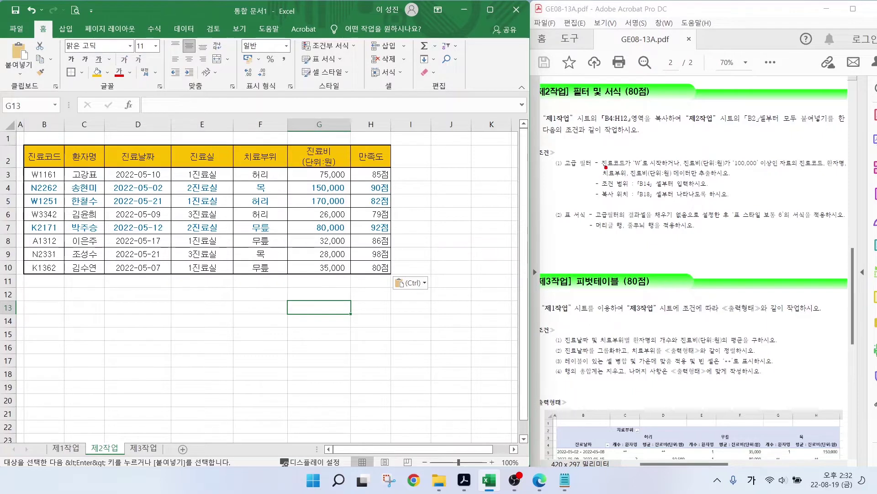
# Mark the 진료코드 filter condition, then bring up the Notepad filter-criteria notes
pyautogui.moveTo(596, 155)
pyautogui.mouseDown()
pyautogui.moveTo(635, 167)
pyautogui.moveTo(688, 147)
pyautogui.moveTo(718, 168)
pyautogui.mouseUp()
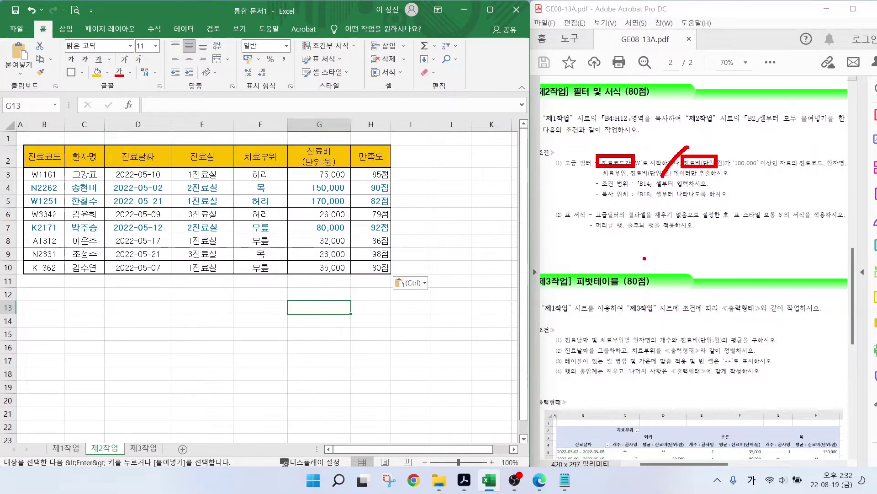
pyautogui.press('Escape')
pyautogui.click(565, 479)
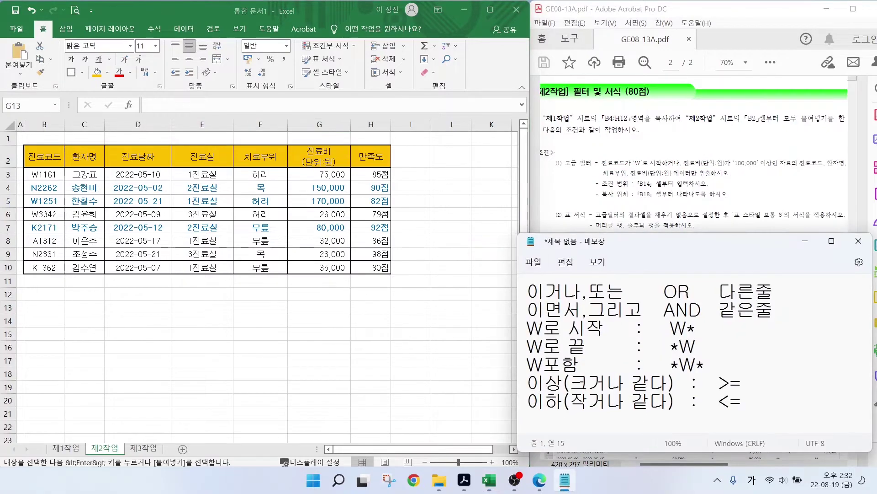
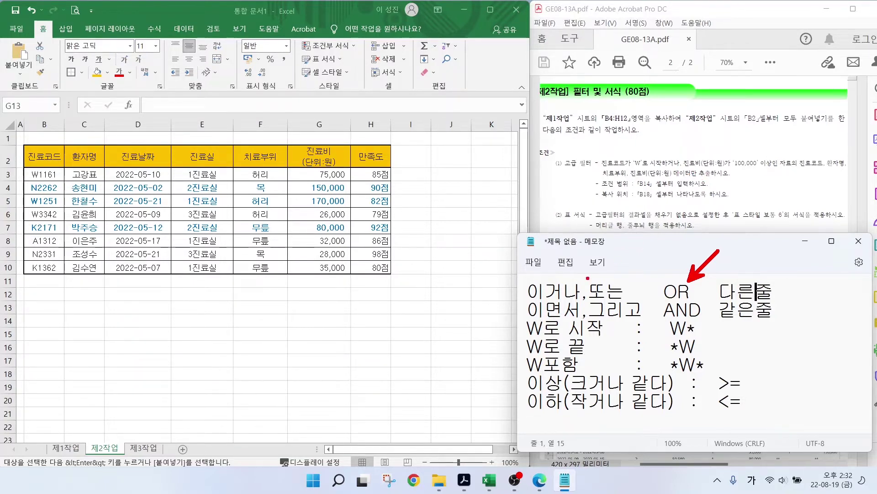
# Annotate the notes on AND criteria (same row) and OR criteria (different row)
pyautogui.moveTo(551, 318); pyautogui.dragTo(627, 320)
pyautogui.moveTo(688, 318); pyautogui.dragTo(721, 351)
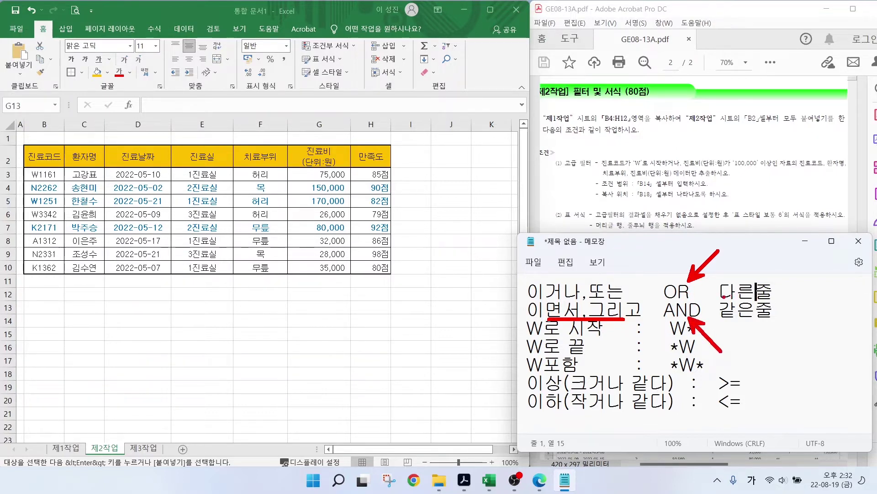
pyautogui.moveTo(723, 296); pyautogui.dragTo(790, 296)
pyautogui.moveTo(726, 319); pyautogui.dragTo(799, 320)
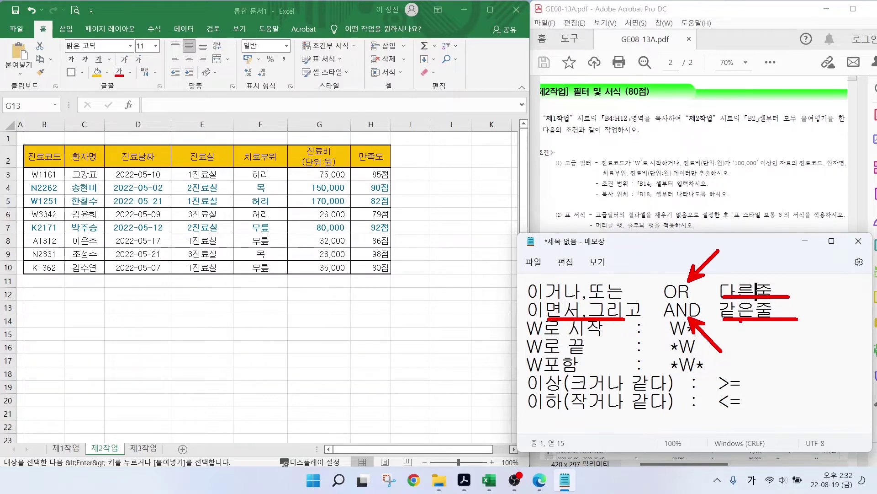
pyautogui.press('e')
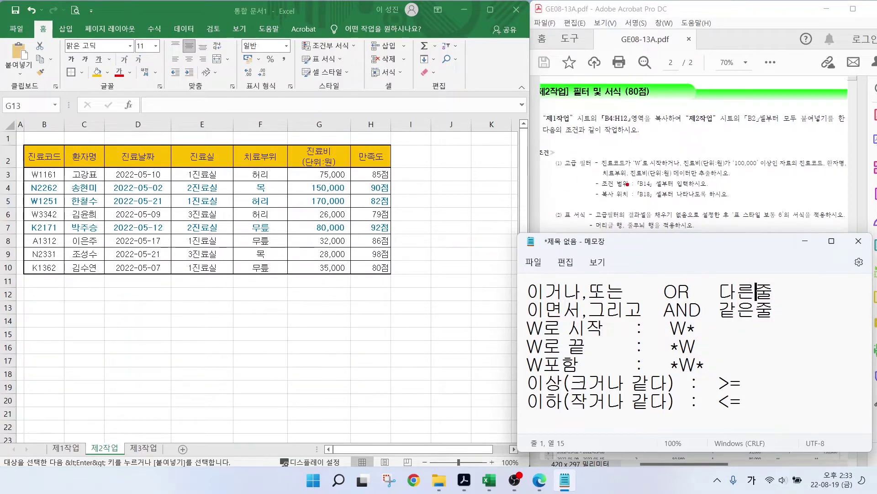
pyautogui.moveTo(682, 157)
pyautogui.mouseDown()
pyautogui.moveTo(662, 170)
pyautogui.moveTo(684, 159)
pyautogui.mouseUp()
pyautogui.moveTo(680, 282); pyautogui.dragTo(723, 240)
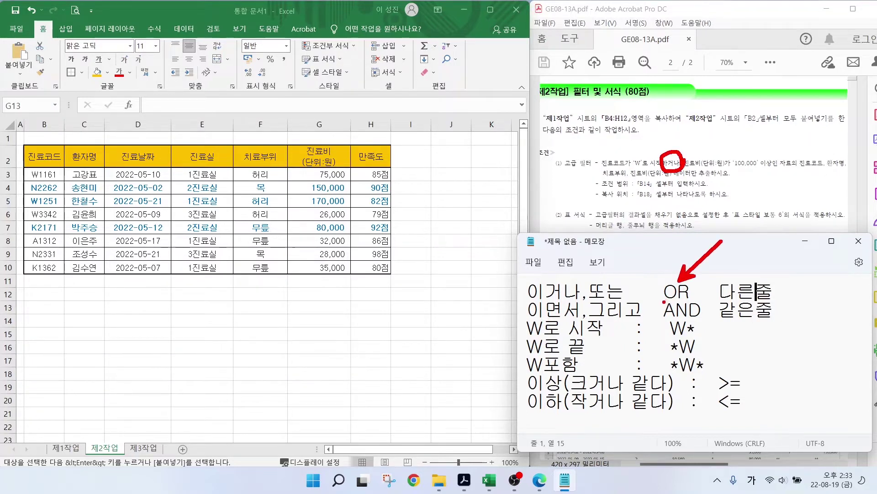
pyautogui.moveTo(664, 302); pyautogui.dragTo(783, 301)
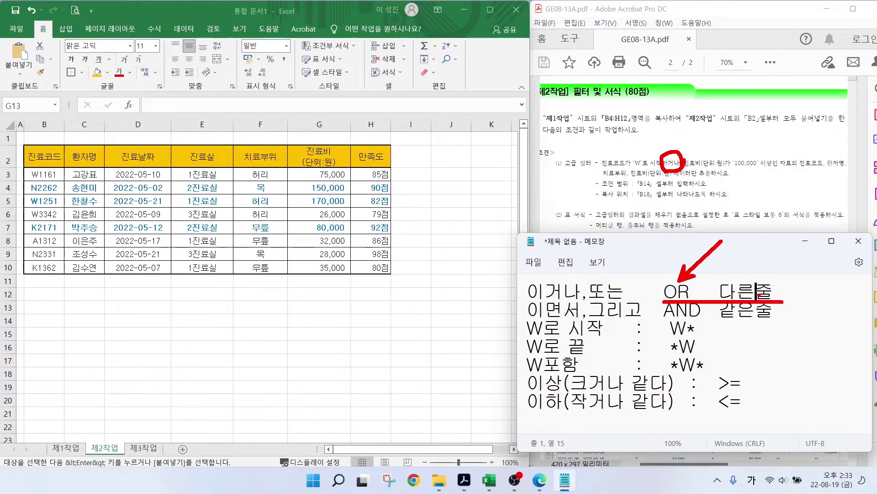
pyautogui.press('e')
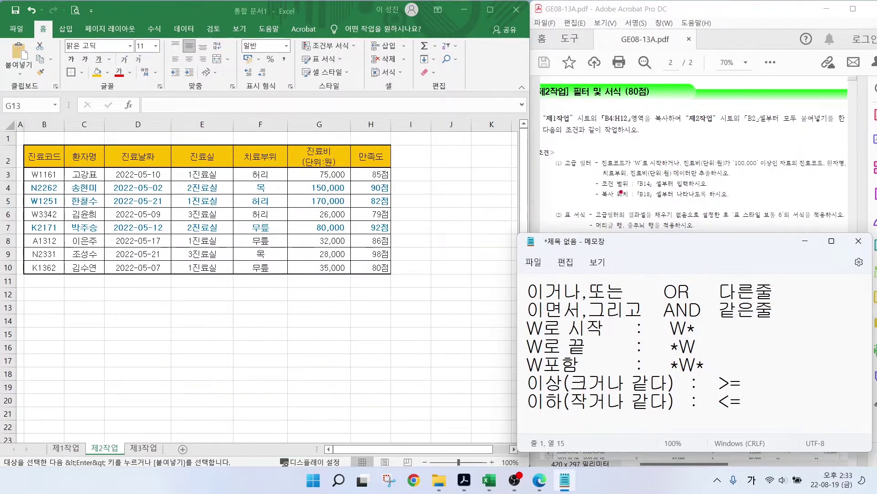
# Point out the 진료코드 values starting with W, such as W1161 and W1251, and the W* pattern
pyautogui.moveTo(640, 160); pyautogui.dragTo(665, 123)
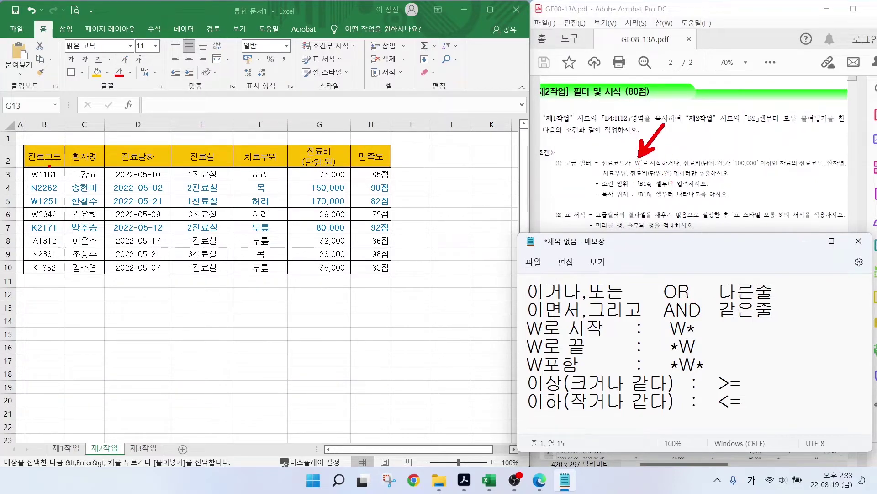
pyautogui.moveTo(22, 162); pyautogui.dragTo(72, 275)
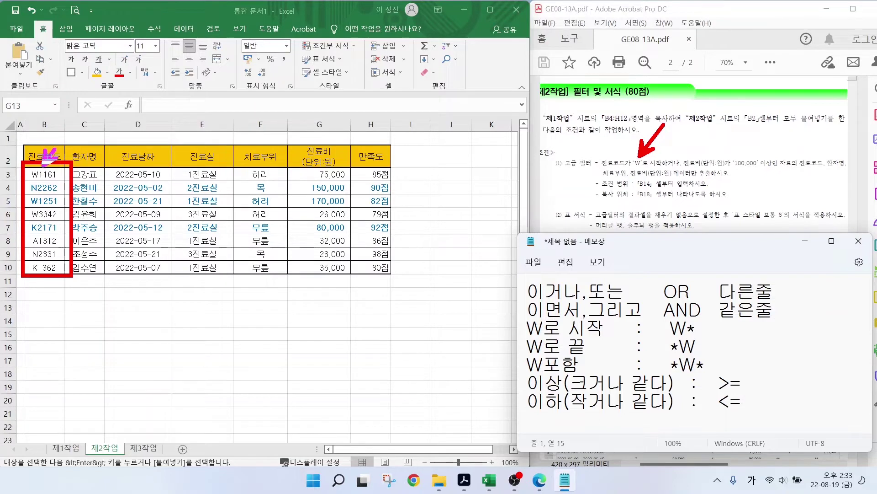
pyautogui.moveTo(71, 132); pyautogui.dragTo(39, 165)
pyautogui.moveTo(30, 173); pyautogui.dragTo(13, 151)
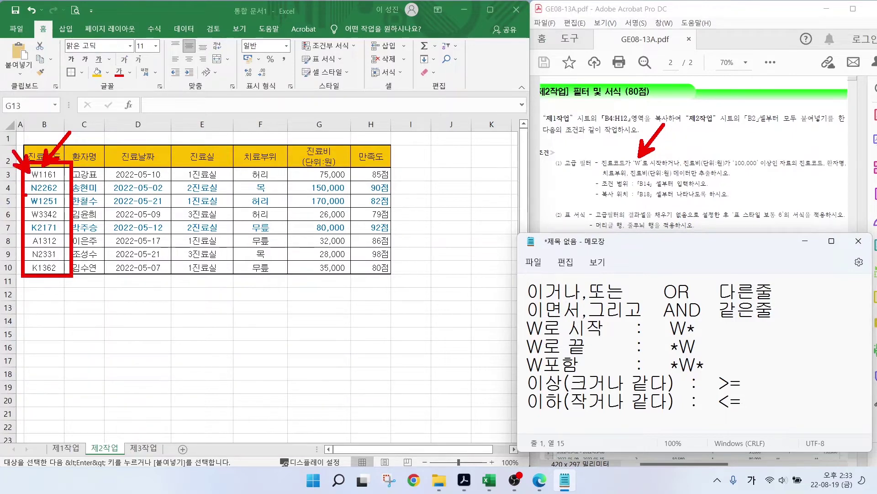
pyautogui.moveTo(27, 198)
pyautogui.mouseDown()
pyautogui.moveTo(10, 183)
pyautogui.moveTo(26, 214)
pyautogui.mouseUp()
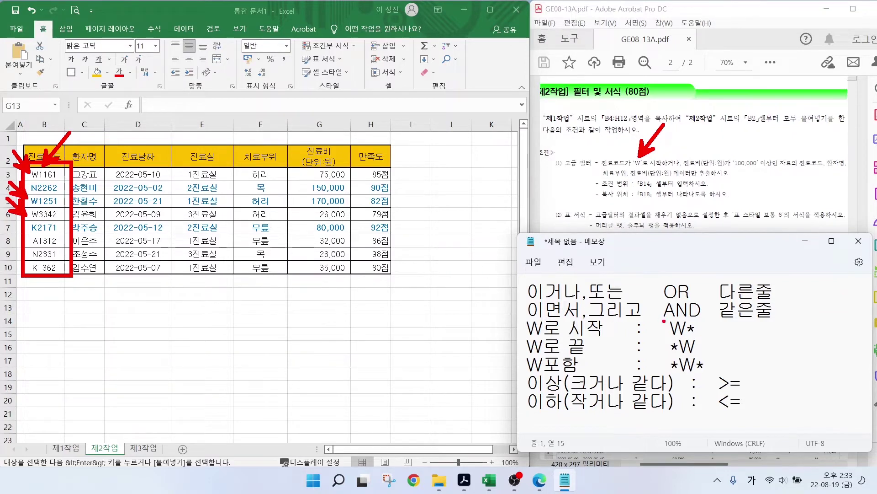
pyautogui.moveTo(664, 321)
pyautogui.mouseDown()
pyautogui.moveTo(667, 334)
pyautogui.moveTo(678, 315)
pyautogui.moveTo(708, 326)
pyautogui.moveTo(690, 334)
pyautogui.moveTo(702, 332)
pyautogui.mouseUp()
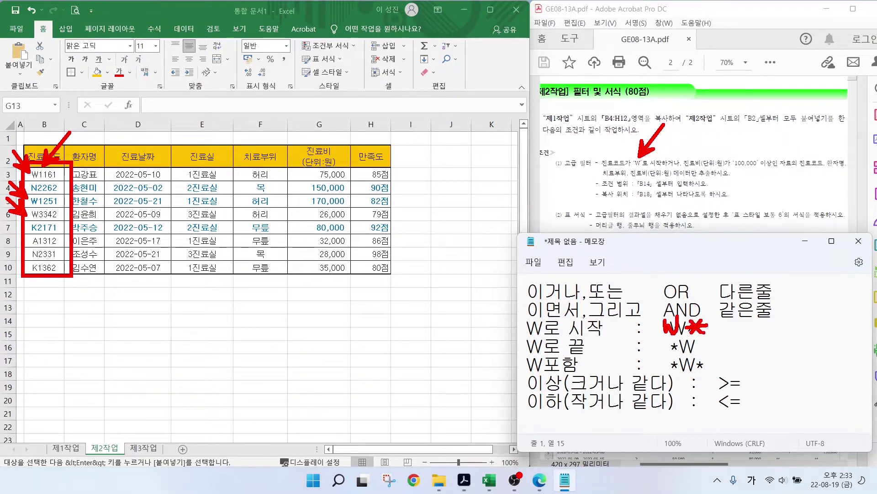
pyautogui.press('Escape')
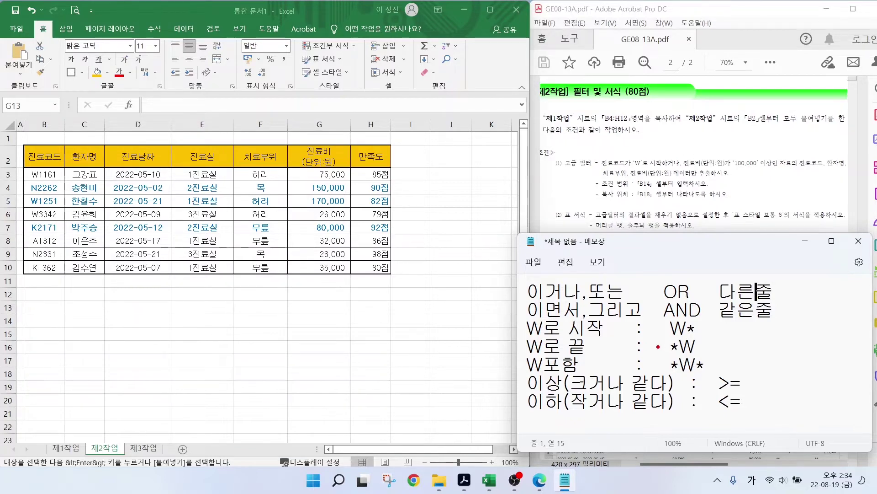
# Explain the *W and *W* contains wildcards, comparing them with W*
pyautogui.moveTo(658, 347)
pyautogui.mouseDown()
pyautogui.moveTo(681, 344)
pyautogui.moveTo(672, 350)
pyautogui.moveTo(677, 355)
pyautogui.moveTo(696, 339)
pyautogui.moveTo(696, 347)
pyautogui.mouseUp()
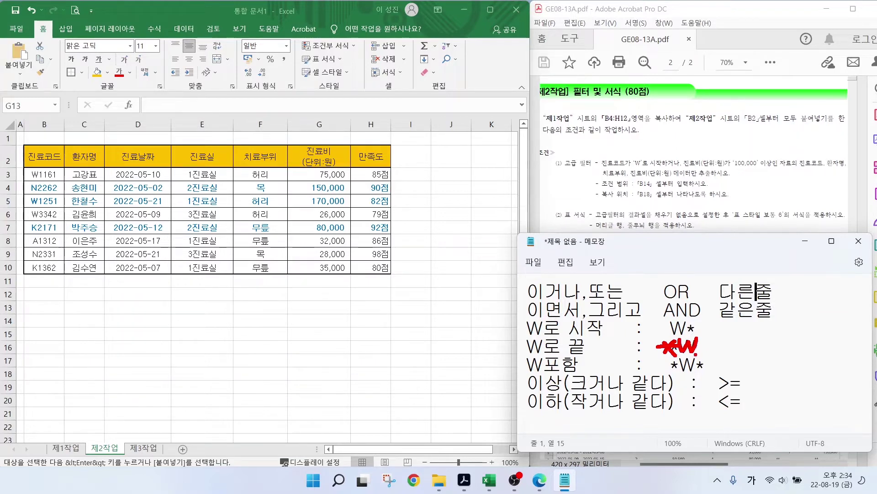
pyautogui.press('Escape')
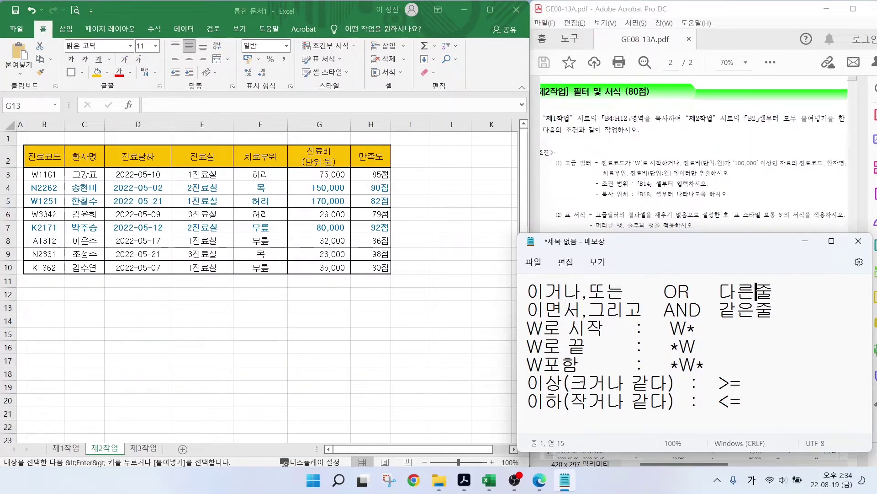
pyautogui.moveTo(544, 365); pyautogui.dragTo(578, 365)
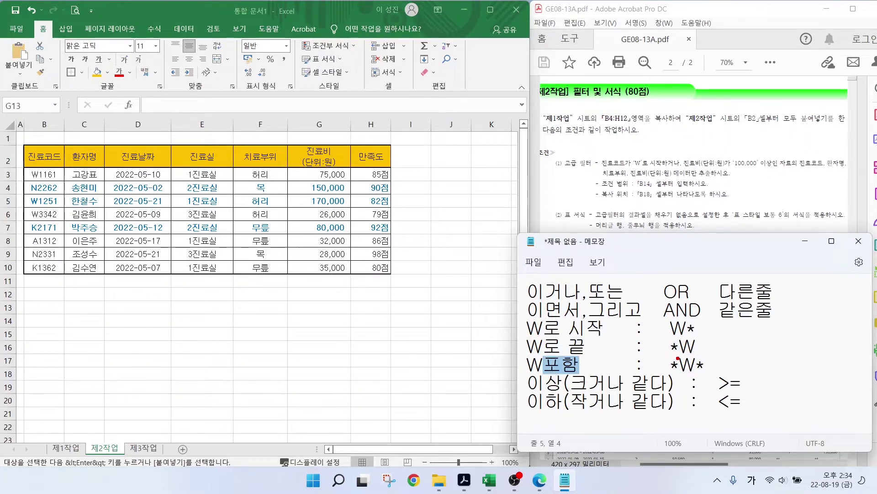
pyautogui.moveTo(678, 358)
pyautogui.mouseDown()
pyautogui.moveTo(686, 371)
pyautogui.moveTo(694, 356)
pyautogui.moveTo(716, 358)
pyautogui.moveTo(675, 365)
pyautogui.mouseUp()
pyautogui.moveTo(674, 358); pyautogui.dragTo(666, 370)
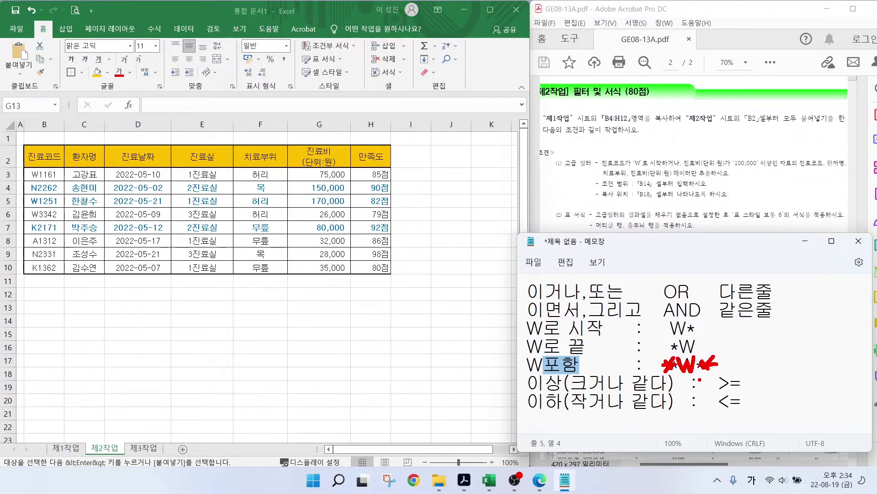
pyautogui.press('Escape')
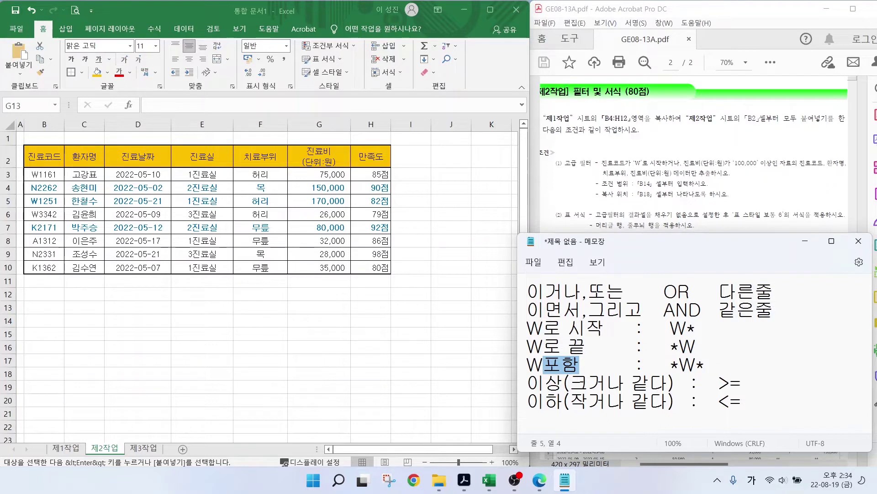
pyautogui.press('Up')
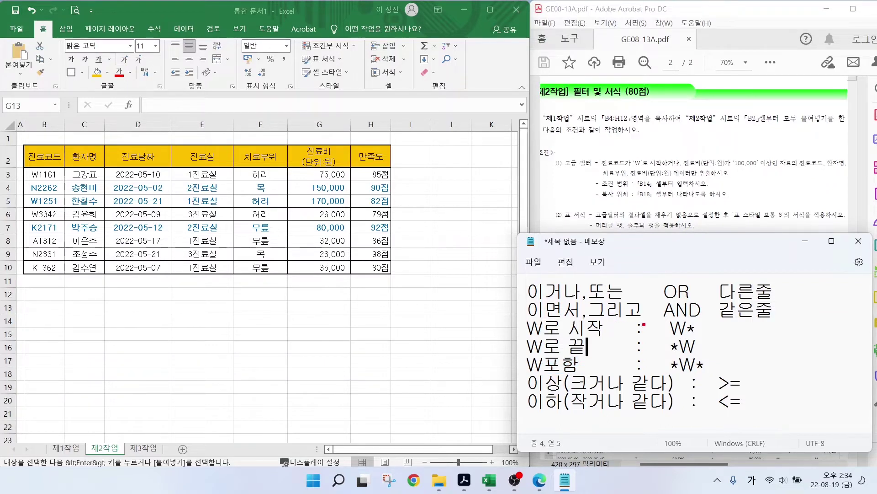
pyautogui.moveTo(654, 316); pyautogui.dragTo(709, 339)
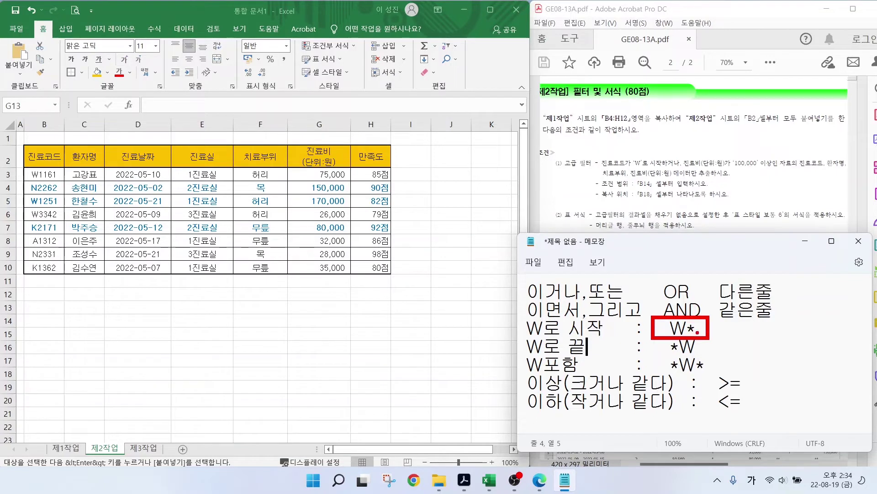
pyautogui.press('Escape')
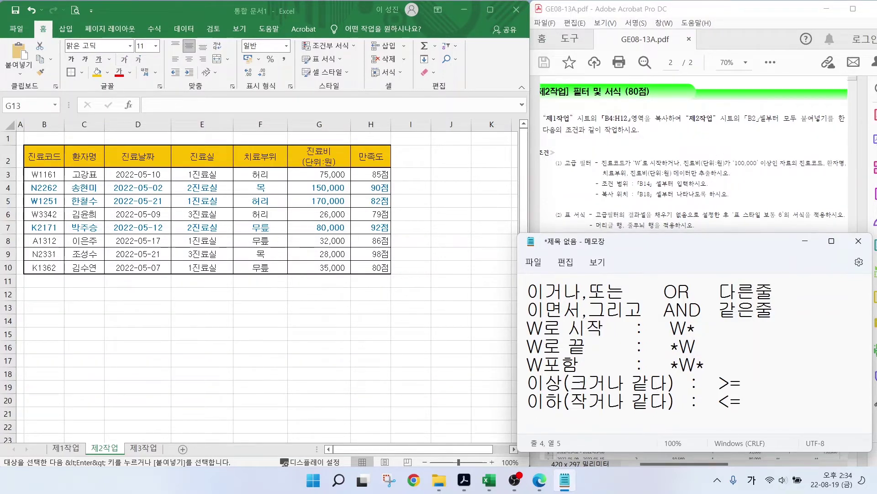
# Explain the >= operator, recap the OR, W* and >= notes, and mark B14 as the criteria location
pyautogui.hotkey('ctrl', '2')
pyautogui.moveTo(576, 391); pyautogui.dragTo(673, 391)
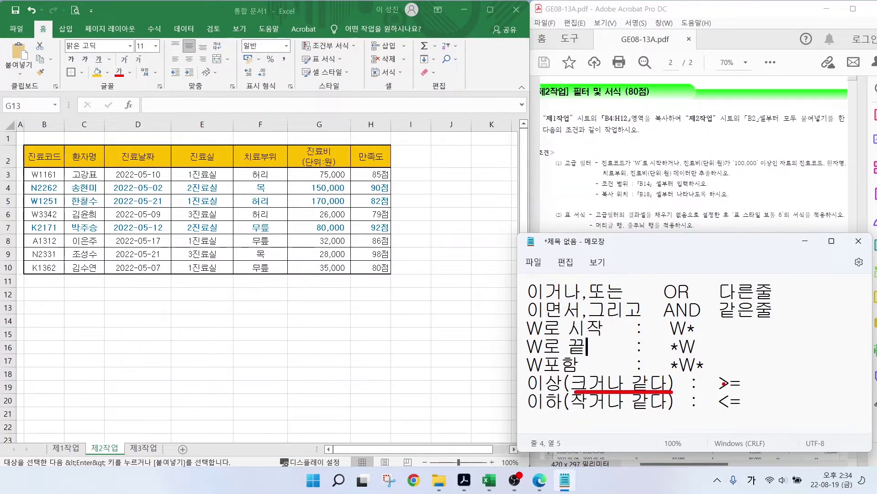
pyautogui.moveTo(730, 338)
pyautogui.mouseDown()
pyautogui.moveTo(754, 353)
pyautogui.moveTo(741, 370)
pyautogui.moveTo(729, 357)
pyautogui.moveTo(769, 372)
pyautogui.mouseUp()
pyautogui.moveTo(785, 334)
pyautogui.mouseDown()
pyautogui.moveTo(820, 353)
pyautogui.moveTo(784, 373)
pyautogui.mouseUp()
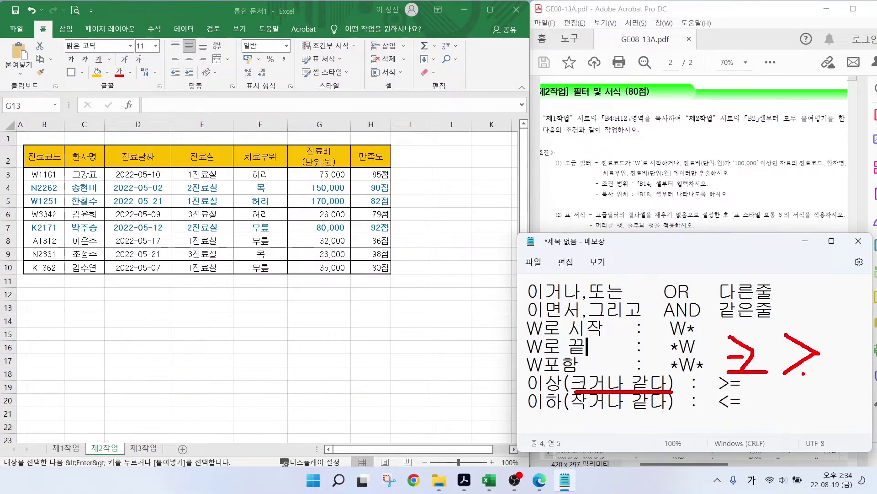
pyautogui.press('e')
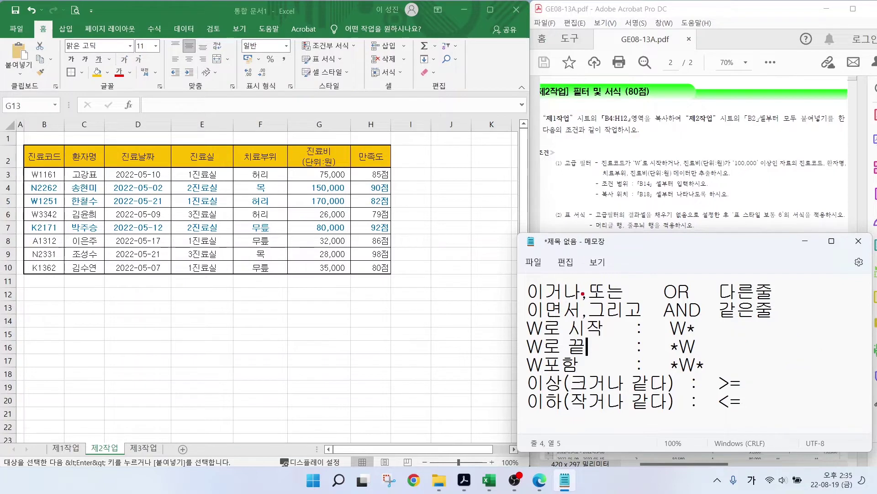
pyautogui.moveTo(693, 302)
pyautogui.mouseDown()
pyautogui.moveTo(658, 295)
pyautogui.moveTo(791, 301)
pyautogui.mouseUp()
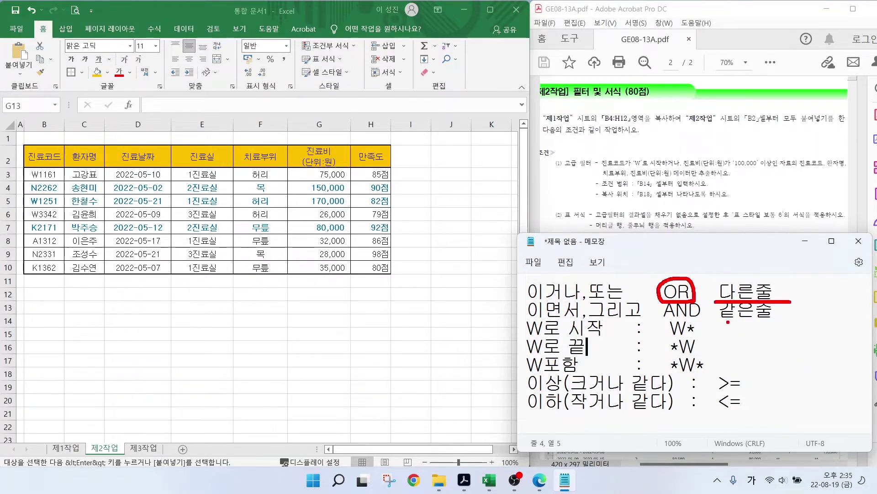
pyautogui.moveTo(542, 338); pyautogui.dragTo(715, 337)
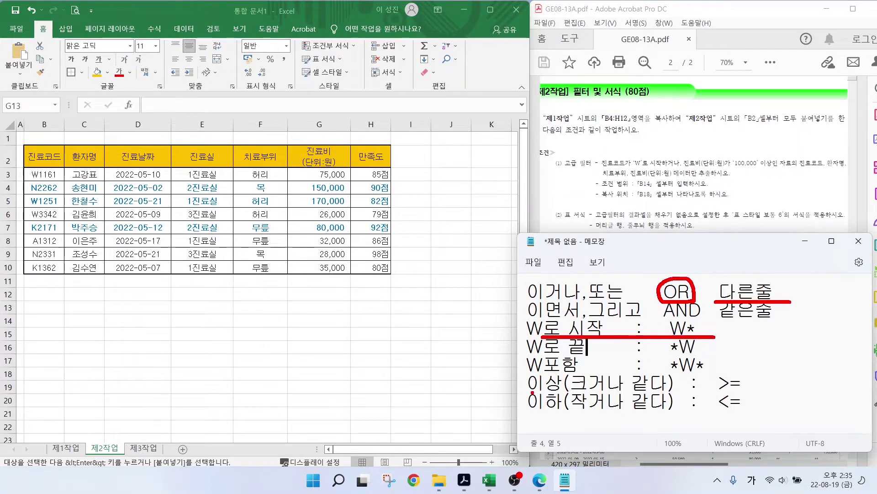
pyautogui.moveTo(532, 392); pyautogui.dragTo(767, 392)
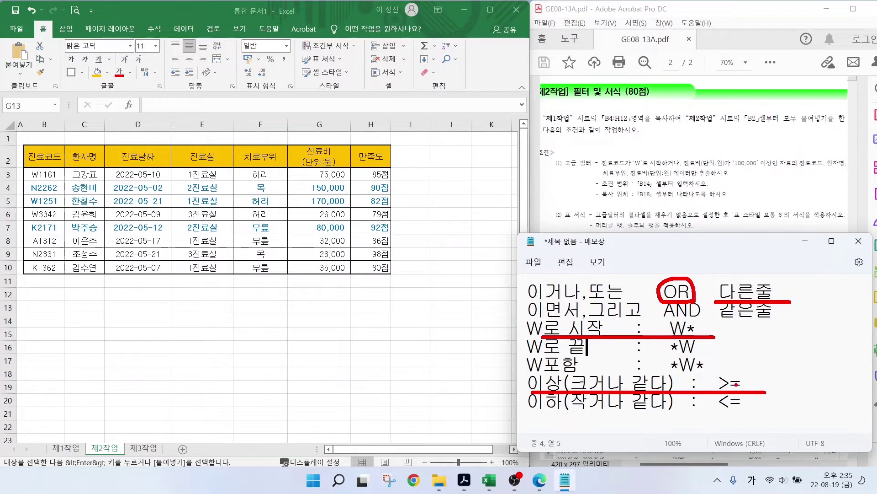
pyautogui.press('Escape')
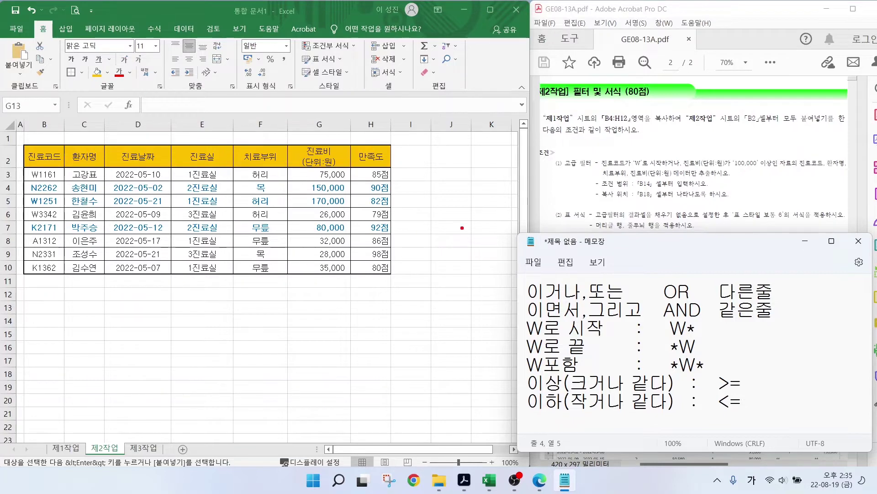
pyautogui.moveTo(627, 176); pyautogui.dragTo(666, 192)
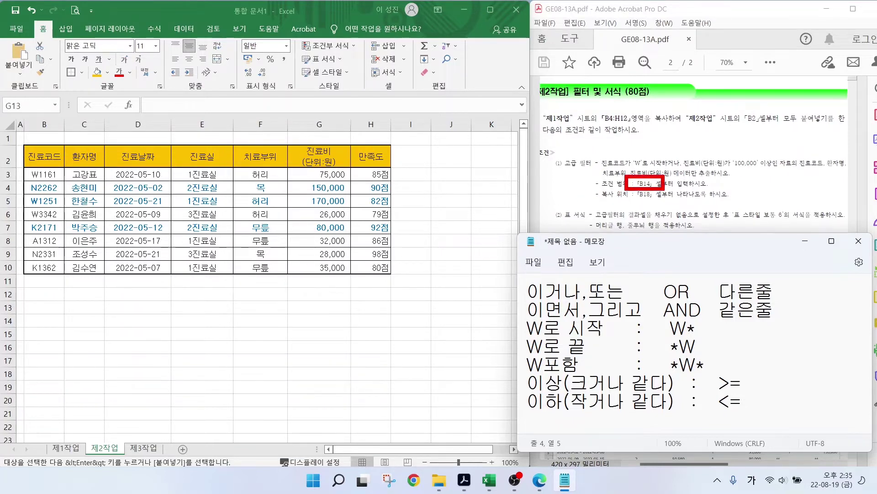
pyautogui.press('Escape')
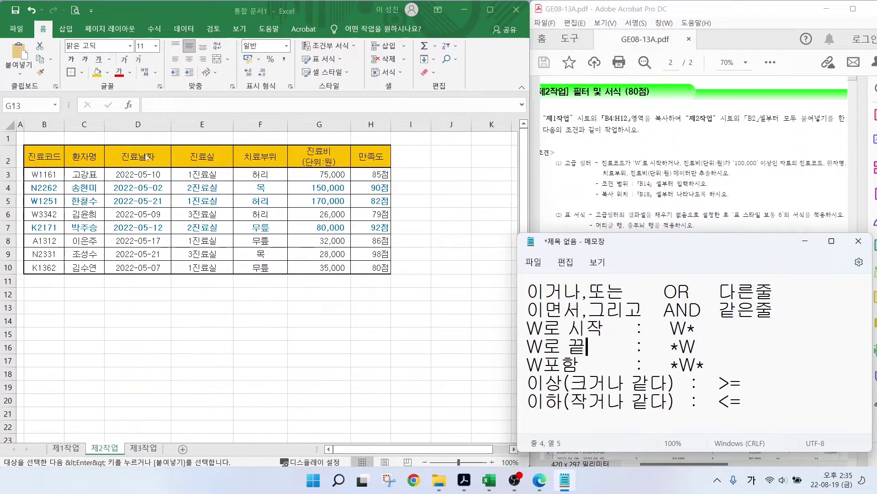
# Copy the 진료코드 header from B2 into B13
pyautogui.click(44, 155)
pyautogui.hotkey('ctrl', 'v')
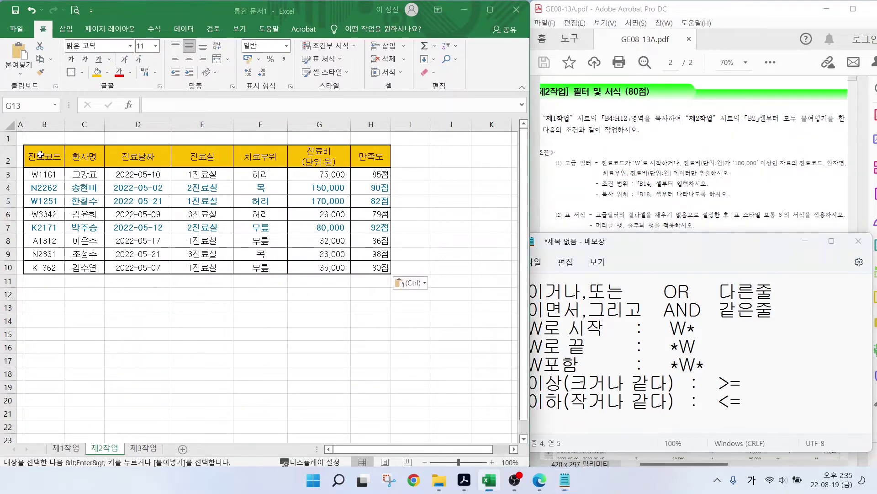
pyautogui.hotkey('ctrl', 'c')
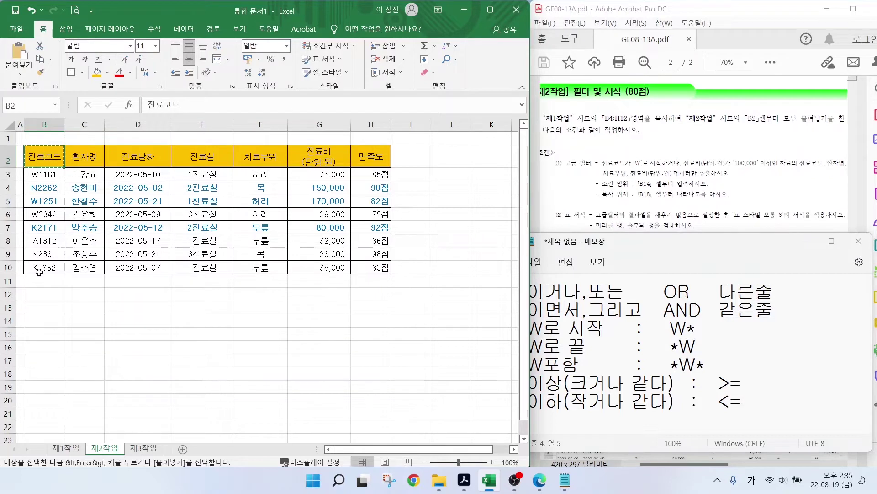
pyautogui.click(34, 304)
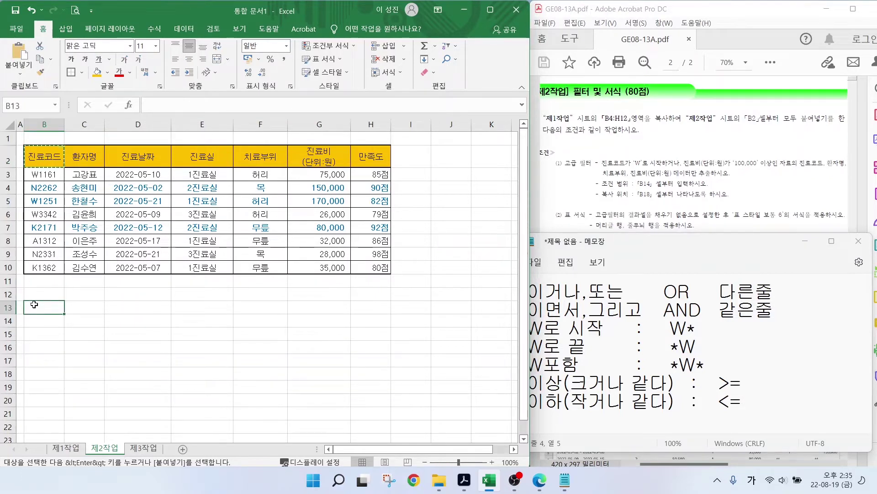
pyautogui.hotkey('ctrl', 'v')
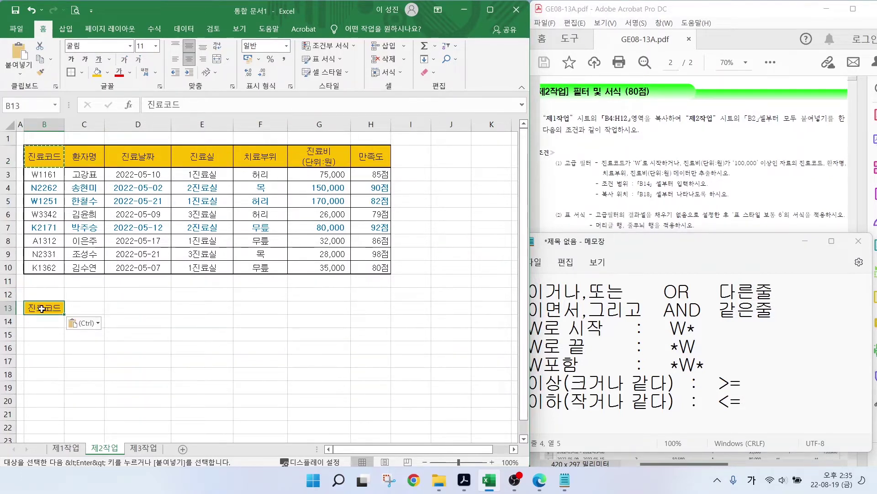
# Copy the 진료비(단위:원) header from G2 into C13, then move down to B14
pyautogui.click(261, 174)
pyautogui.click(307, 153)
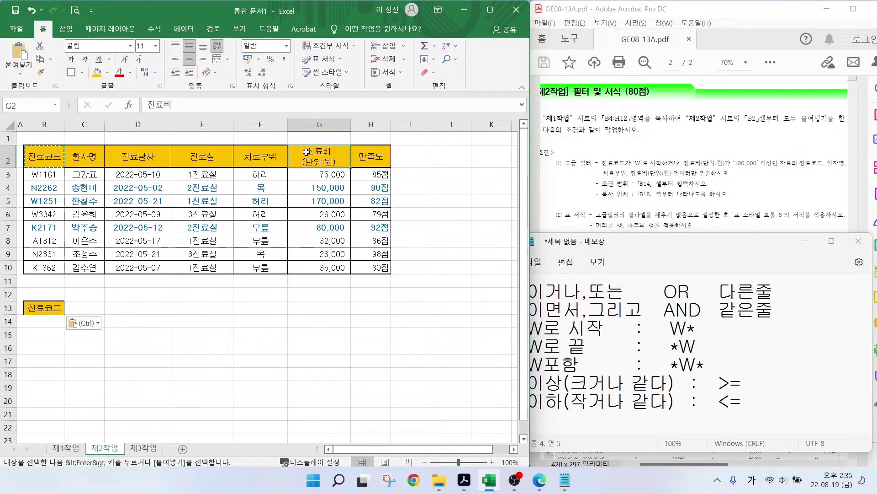
pyautogui.hotkey('ctrl', 'c')
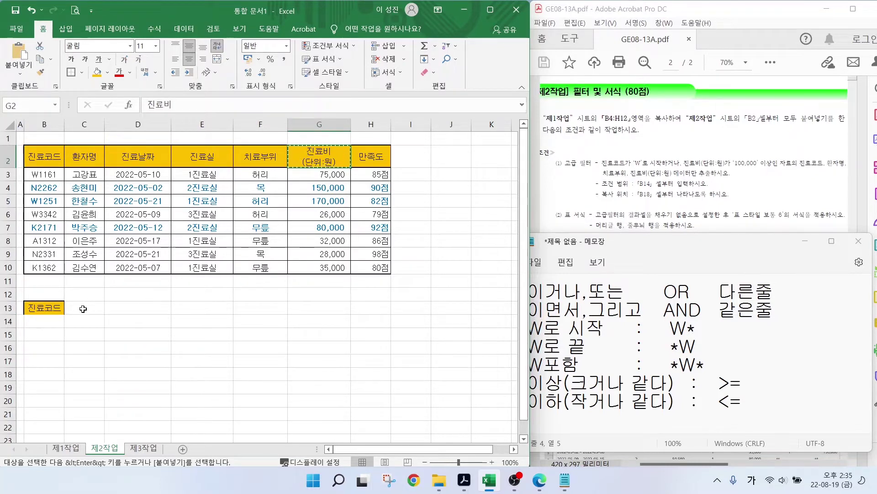
pyautogui.click(83, 308)
pyautogui.hotkey('ctrl', 'v')
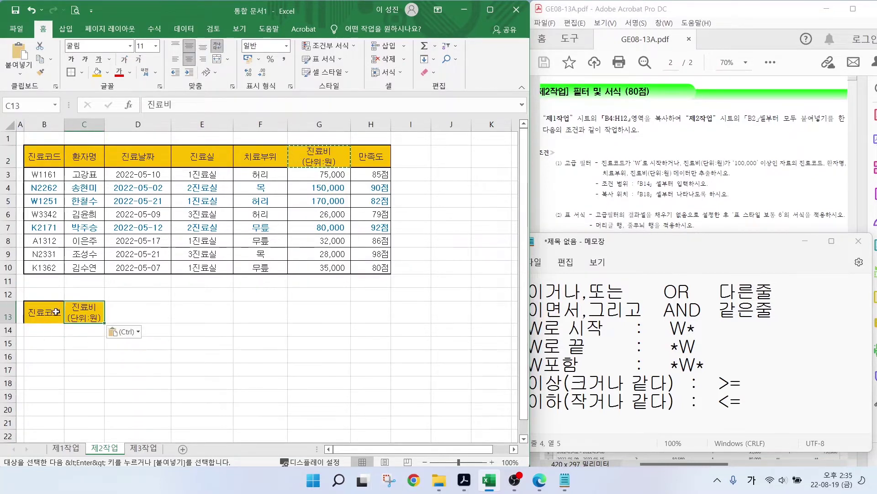
pyautogui.click(51, 311)
pyautogui.click(71, 314)
pyautogui.click(53, 313)
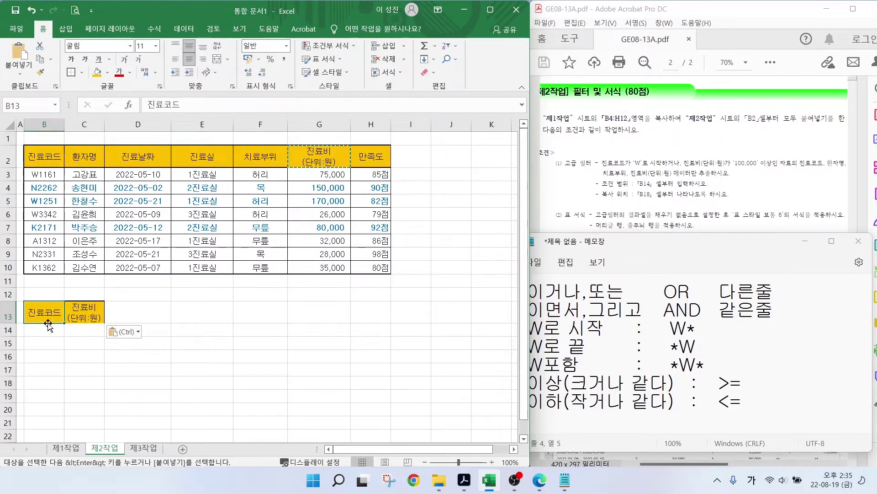
pyautogui.press('Return')
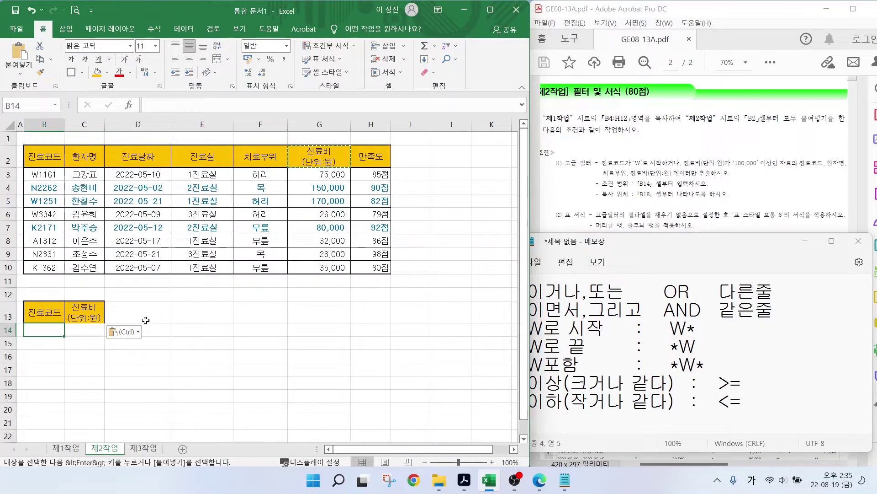
# Enter W* in B14 and >=100000 in C15 on separate rows as OR criteria
pyautogui.press('Hangul')
pyautogui.write('W')
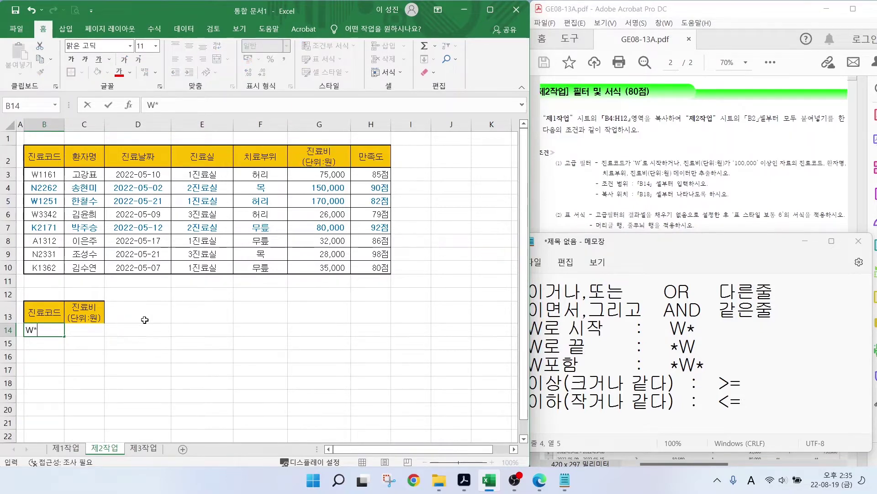
pyautogui.write('*')
pyautogui.click(91, 344)
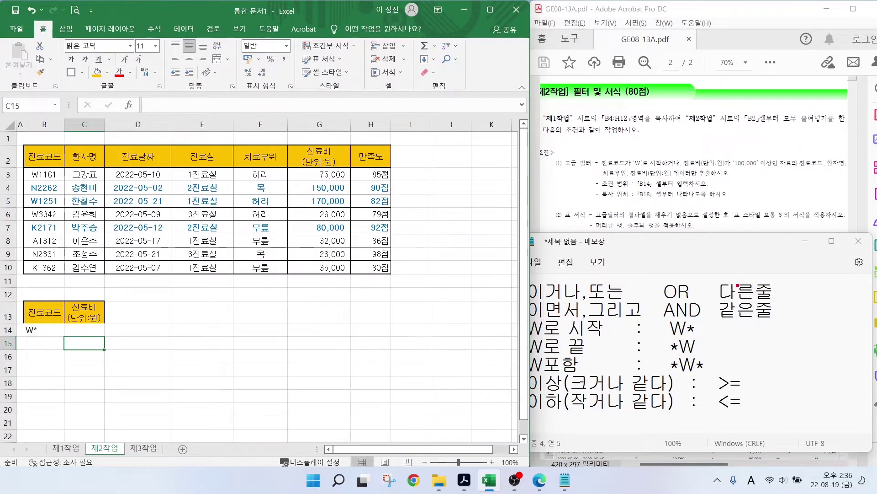
pyautogui.moveTo(738, 285); pyautogui.dragTo(794, 245)
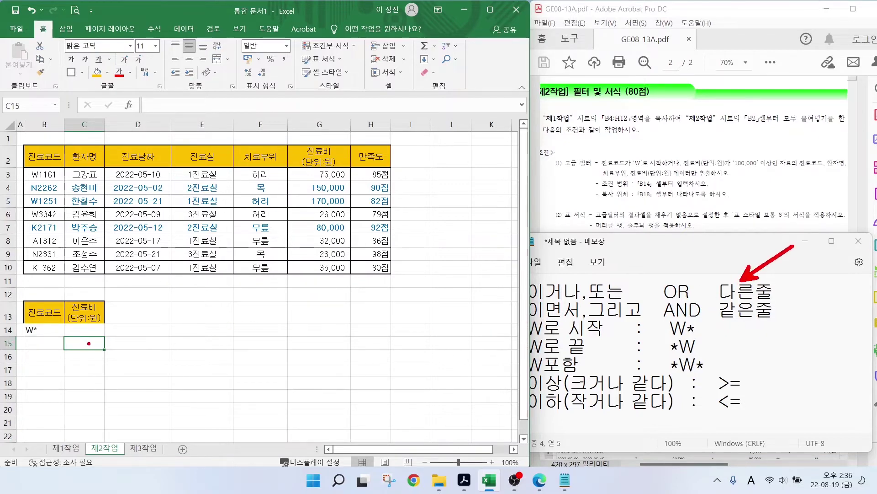
pyautogui.moveTo(88, 343); pyautogui.dragTo(124, 378)
pyautogui.press('Escape')
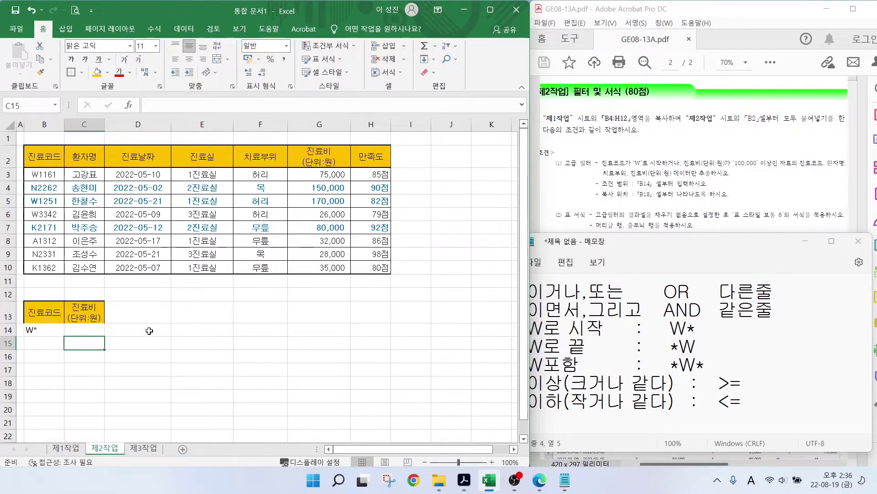
pyautogui.write('>')
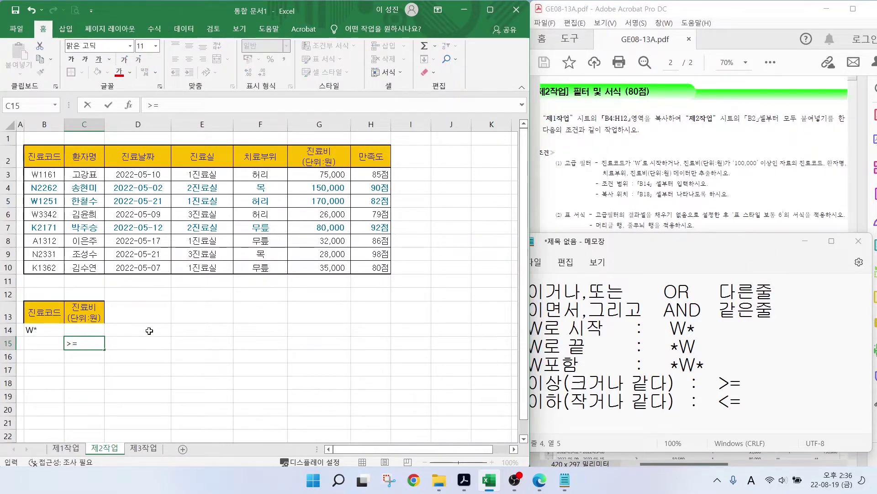
pyautogui.write('=100000')
pyautogui.press('Return')
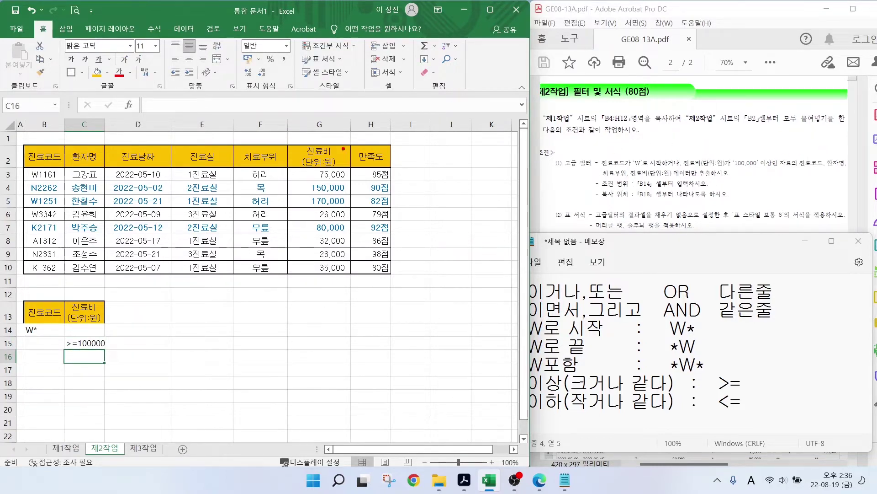
pyautogui.moveTo(45, 150); pyautogui.dragTo(71, 121)
pyautogui.moveTo(81, 149); pyautogui.dragTo(121, 112)
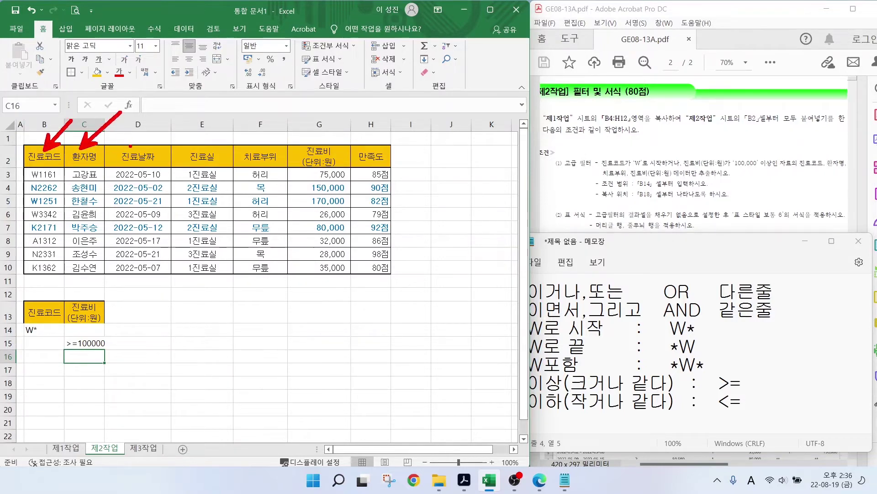
pyautogui.moveTo(130, 146)
pyautogui.mouseDown()
pyautogui.moveTo(174, 118)
pyautogui.moveTo(239, 113)
pyautogui.mouseUp()
pyautogui.moveTo(258, 147); pyautogui.dragTo(284, 124)
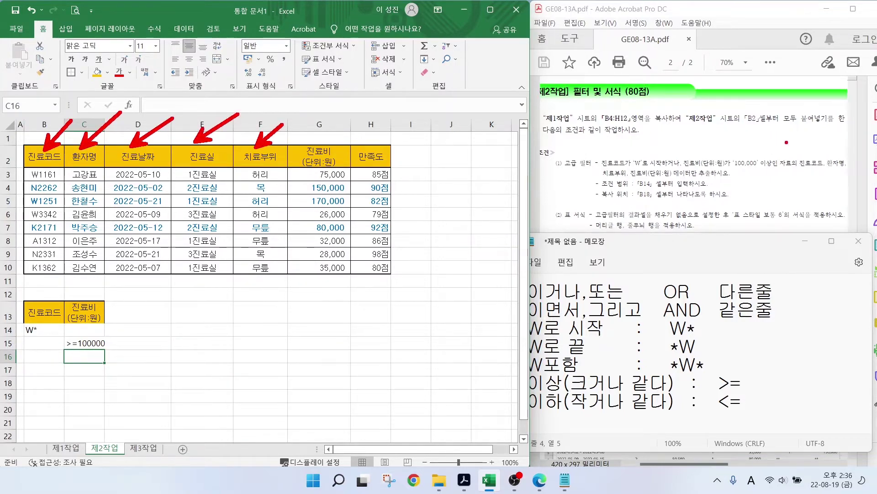
pyautogui.moveTo(843, 169)
pyautogui.mouseDown()
pyautogui.moveTo(824, 172)
pyautogui.moveTo(826, 151)
pyautogui.moveTo(839, 169)
pyautogui.moveTo(802, 152)
pyautogui.moveTo(814, 173)
pyautogui.mouseUp()
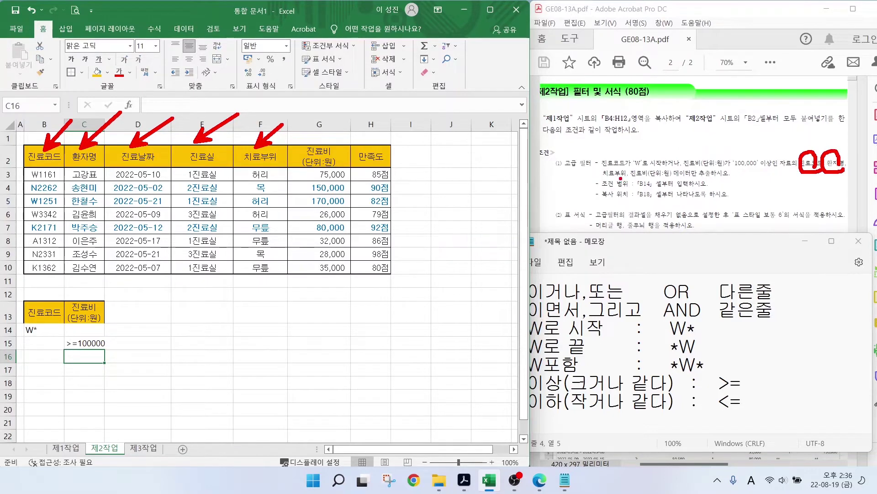
pyautogui.moveTo(621, 178)
pyautogui.mouseDown()
pyautogui.moveTo(602, 163)
pyautogui.moveTo(616, 177)
pyautogui.moveTo(624, 166)
pyautogui.moveTo(731, 178)
pyautogui.mouseUp()
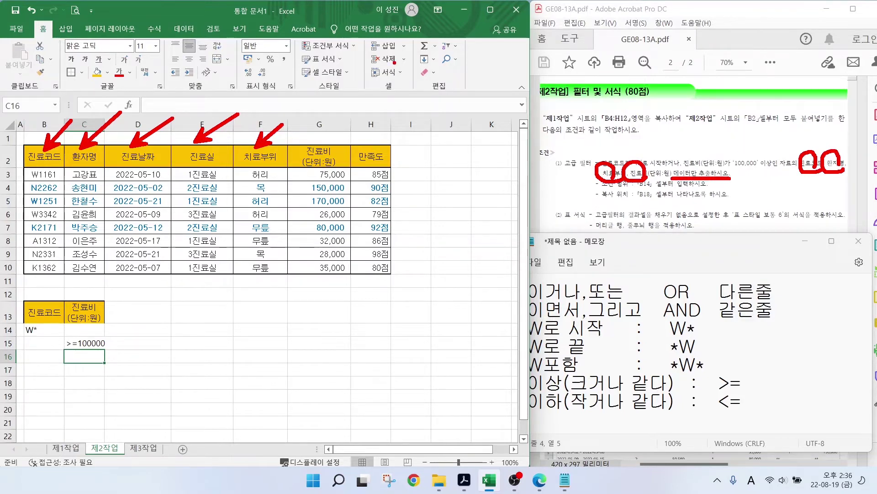
pyautogui.press('Escape')
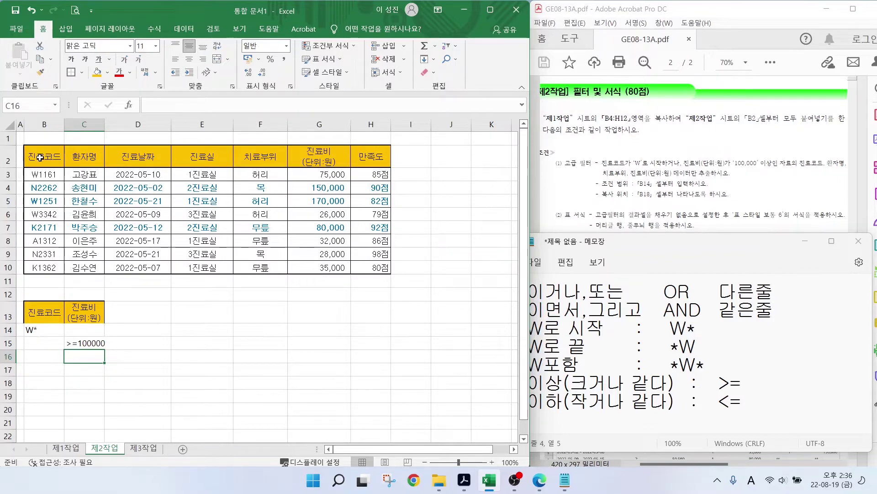
# Select and copy the 진료코드, 환자명, 치료부위 and 진료비 headers in B2, C2, F2 and G2
pyautogui.click(44, 158)
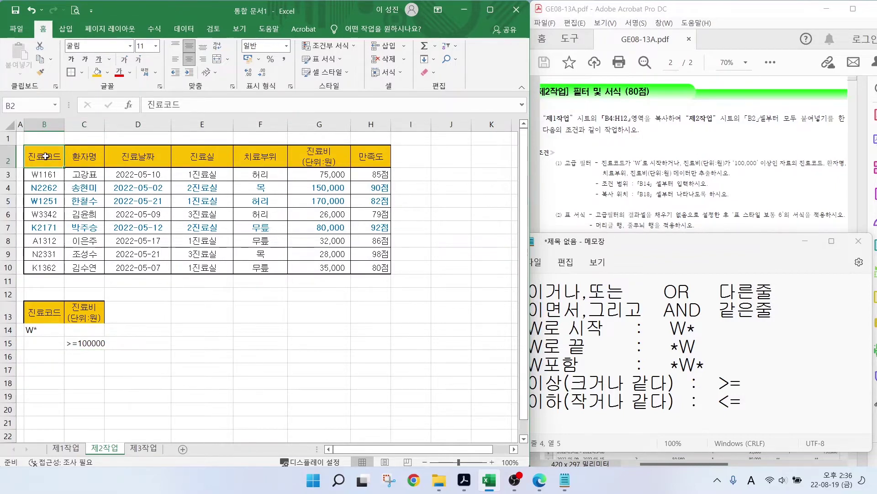
pyautogui.keyDown('ctrl'); pyautogui.click(75, 156); pyautogui.keyUp('ctrl')
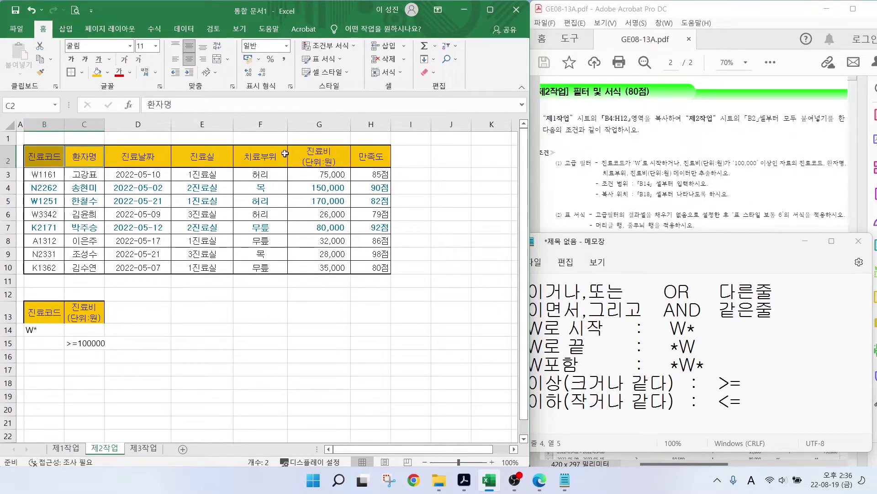
pyautogui.keyDown('ctrl'); pyautogui.click(259, 157); pyautogui.keyUp('ctrl')
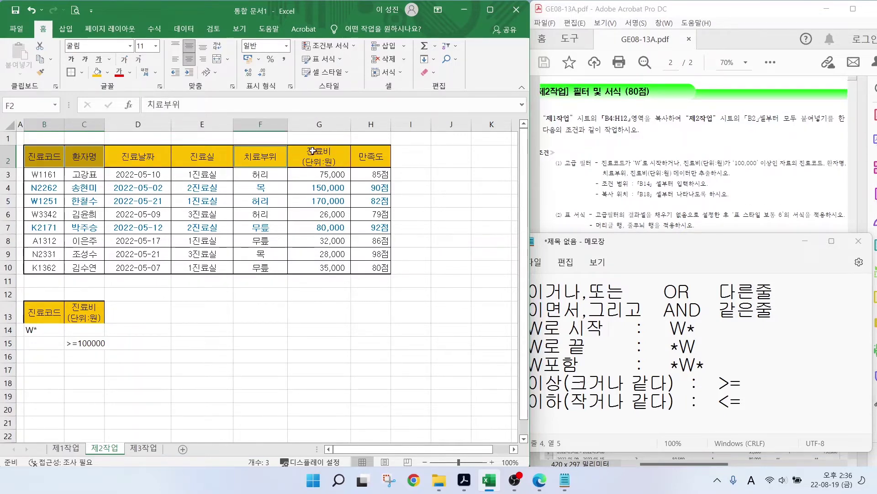
pyautogui.keyDown('ctrl'); pyautogui.click(308, 155); pyautogui.keyUp('ctrl')
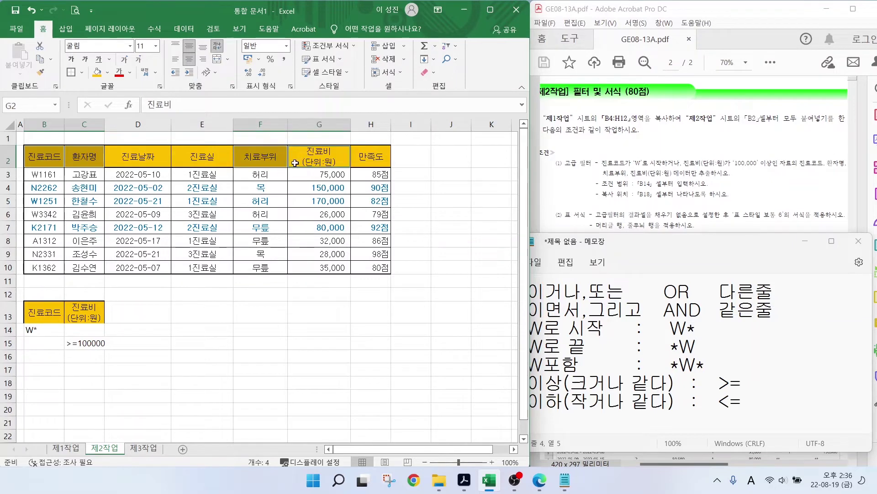
pyautogui.keyDown('ctrl'); pyautogui.click(310, 158); pyautogui.keyUp('ctrl')
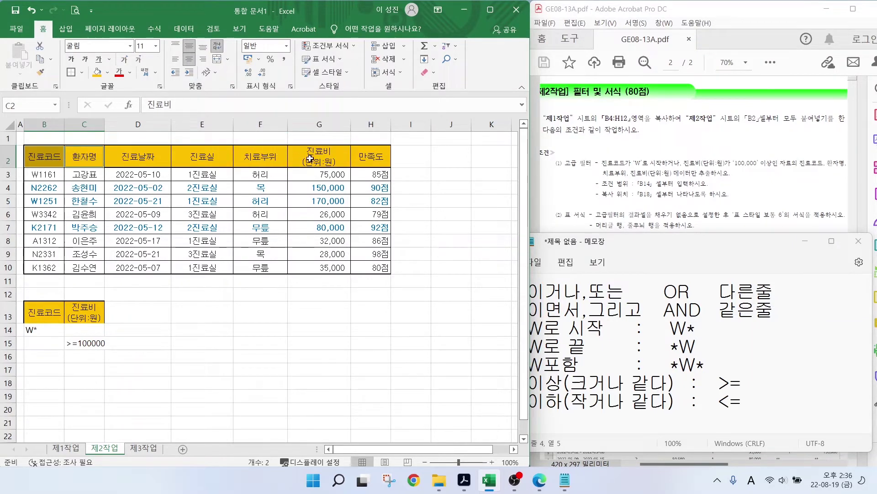
pyautogui.click(50, 159)
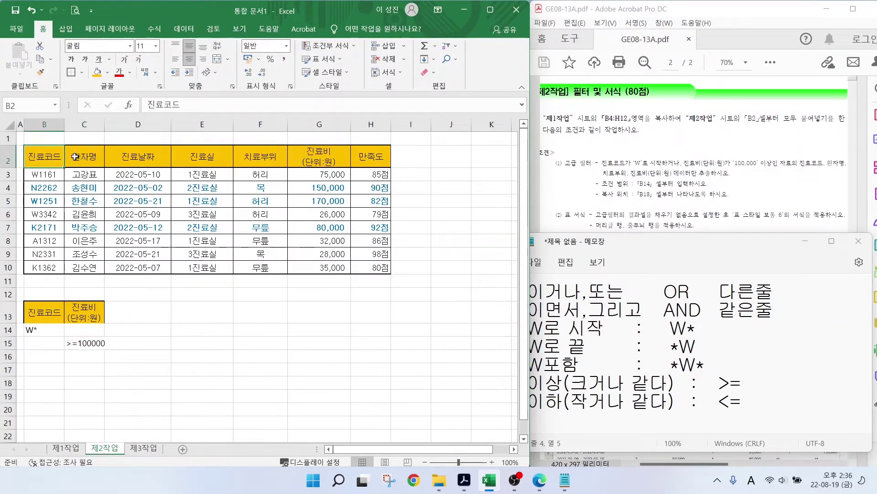
pyautogui.keyDown('ctrl'); pyautogui.click(76, 156); pyautogui.keyUp('ctrl')
pyautogui.keyDown('ctrl'); pyautogui.click(252, 156); pyautogui.keyUp('ctrl')
pyautogui.keyDown('ctrl'); pyautogui.click(304, 154); pyautogui.keyUp('ctrl')
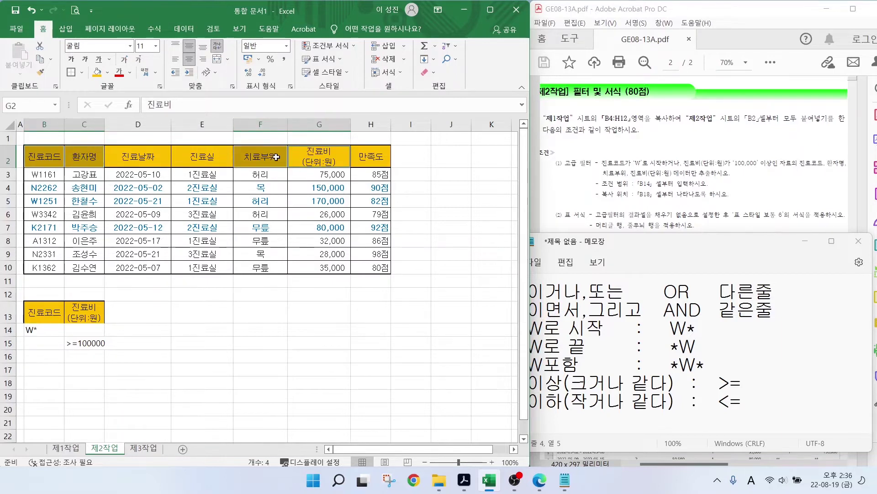
pyautogui.hotkey('ctrl', 'c')
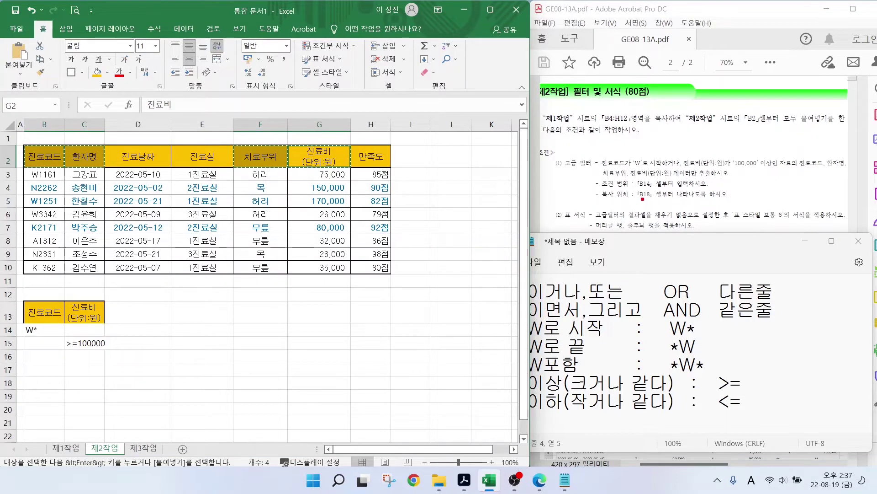
# Paste the four headers into B18:E18 and cancel the copy marquee
pyautogui.moveTo(642, 200); pyautogui.dragTo(684, 220)
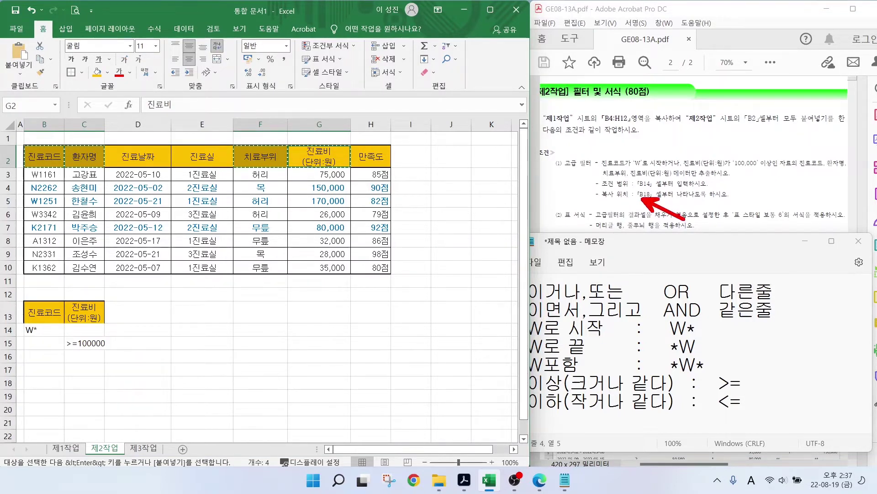
pyautogui.press('Escape')
pyautogui.click(39, 383)
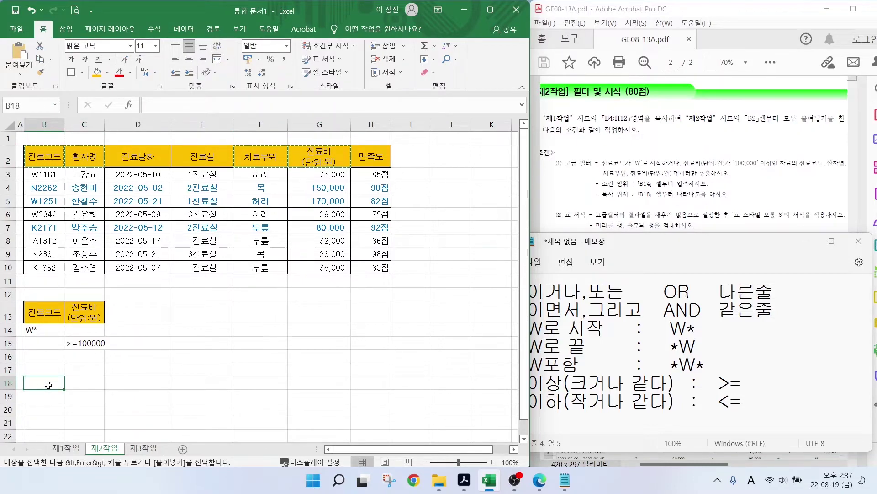
pyautogui.hotkey('ctrl', 'v')
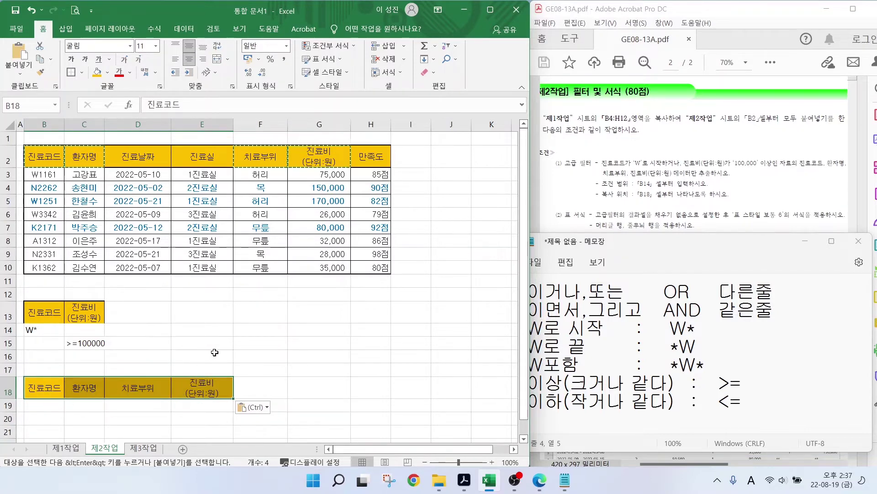
pyautogui.click(242, 356)
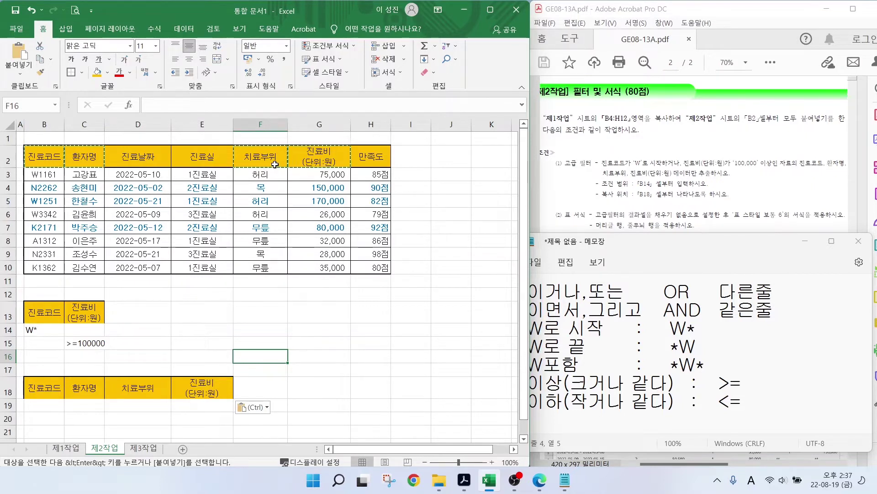
pyautogui.press('Escape')
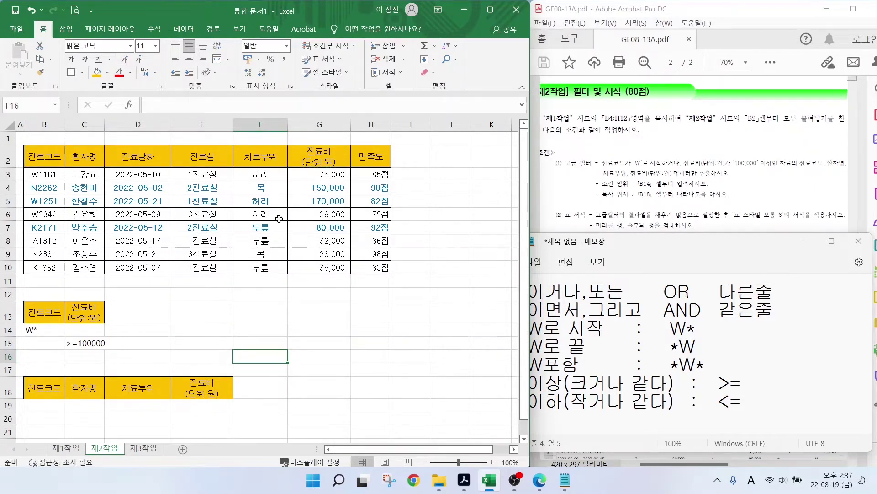
# Run Advanced Filter on B2:H10 with criteria B13:C15, copying matches to B18:E18
pyautogui.moveTo(38, 153); pyautogui.dragTo(381, 269)
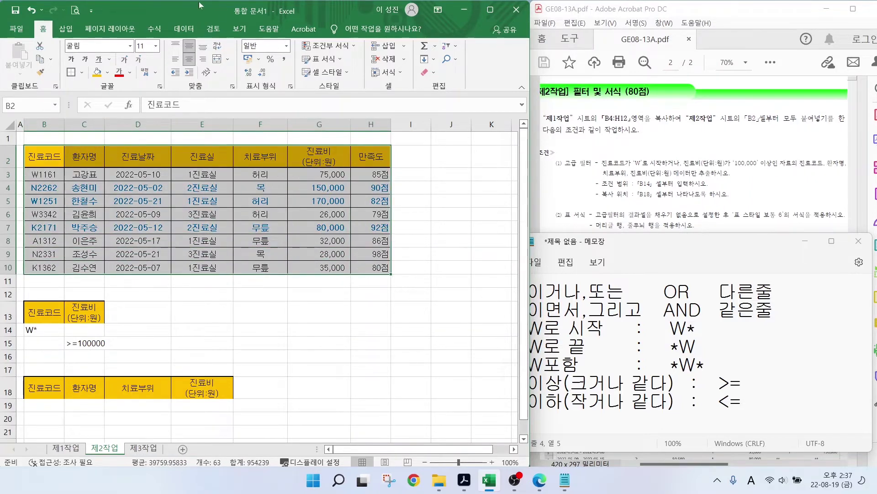
pyautogui.click(184, 29)
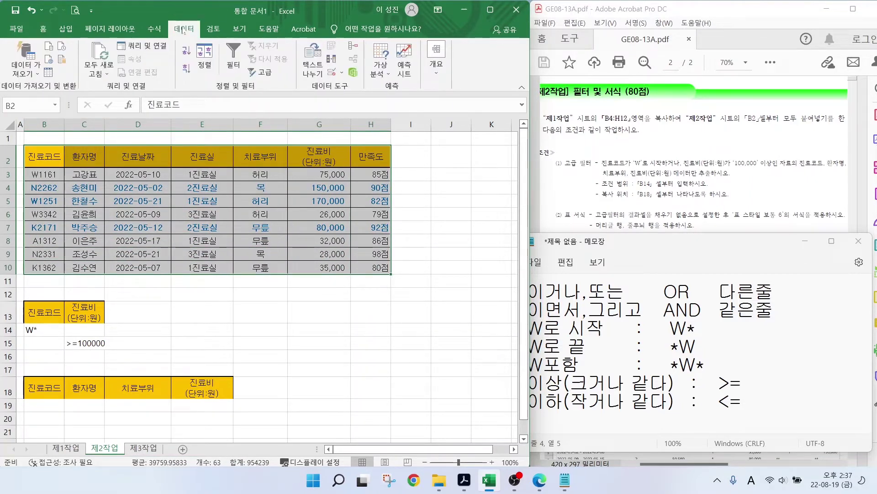
pyautogui.click(264, 73)
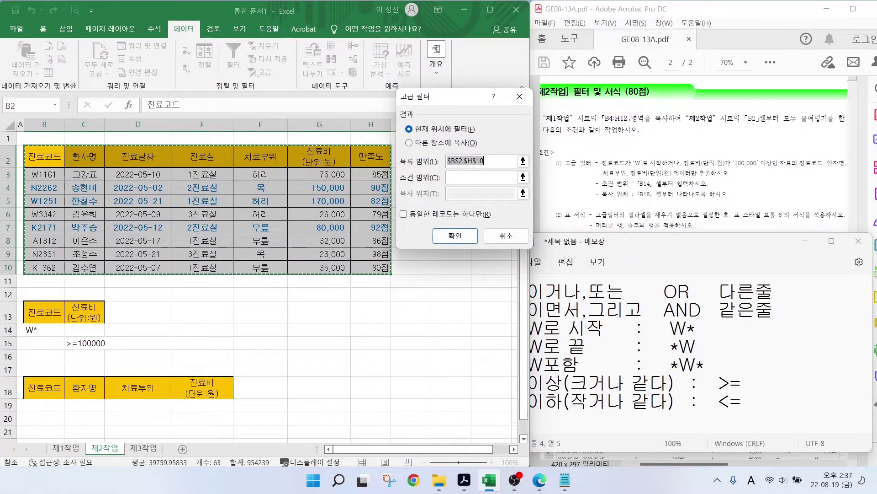
pyautogui.click(478, 176)
pyautogui.click(480, 178)
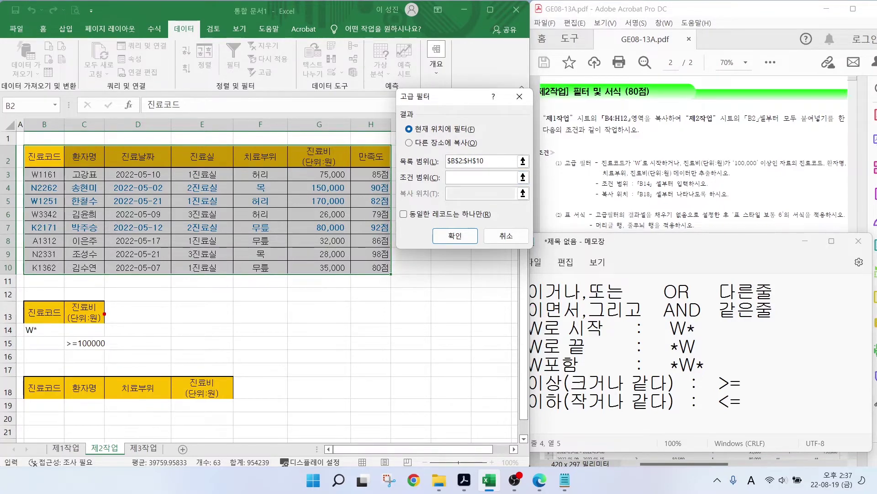
pyautogui.moveTo(29, 303); pyautogui.dragTo(110, 359)
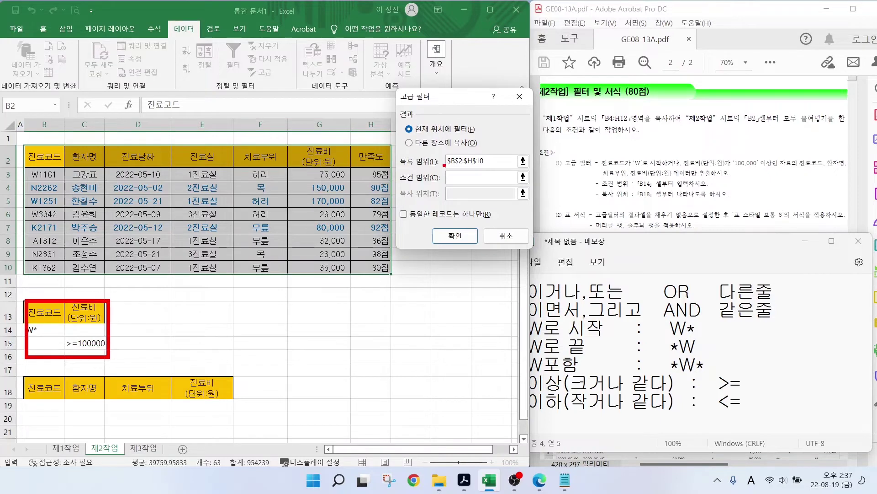
pyautogui.rightClick(458, 178)
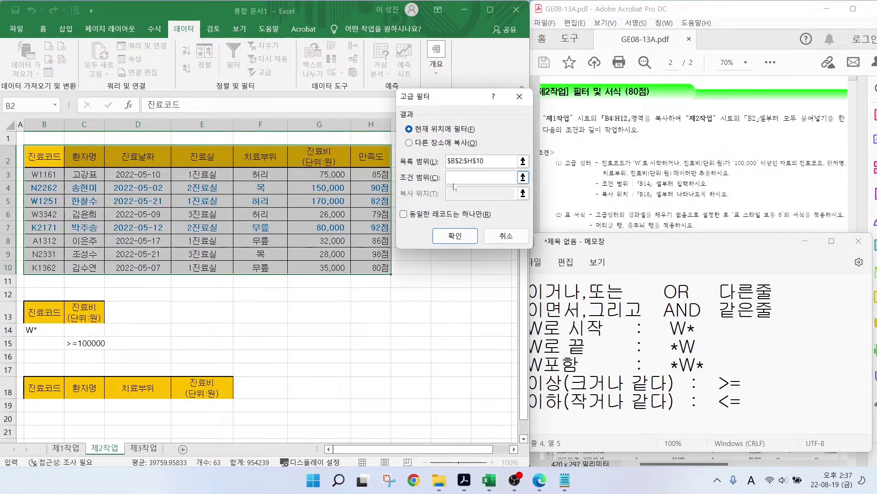
pyautogui.moveTo(38, 313); pyautogui.dragTo(103, 346)
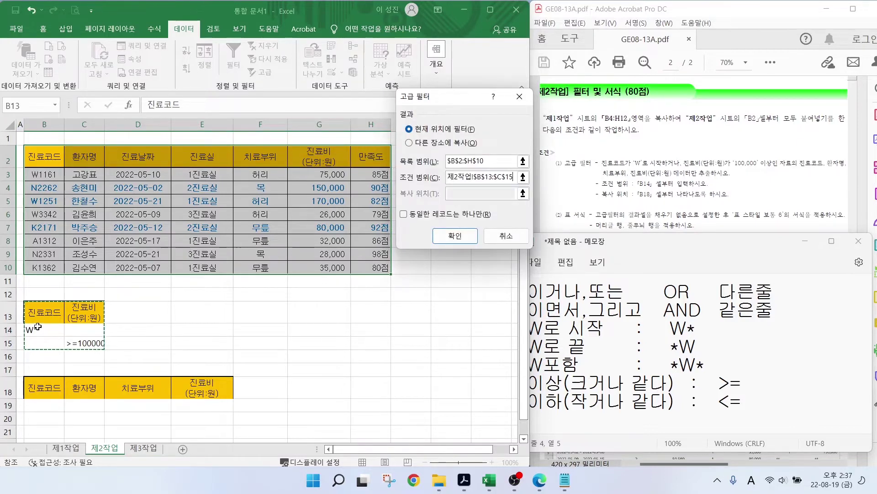
pyautogui.click(409, 143)
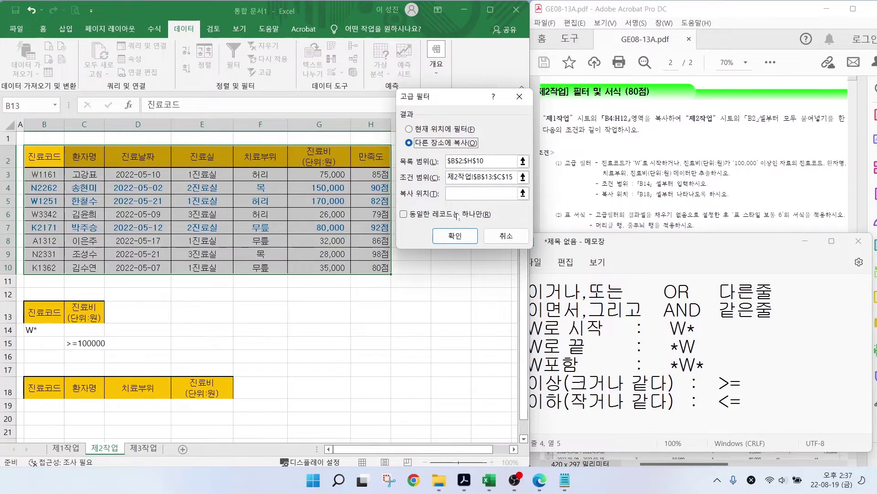
pyautogui.click(481, 193)
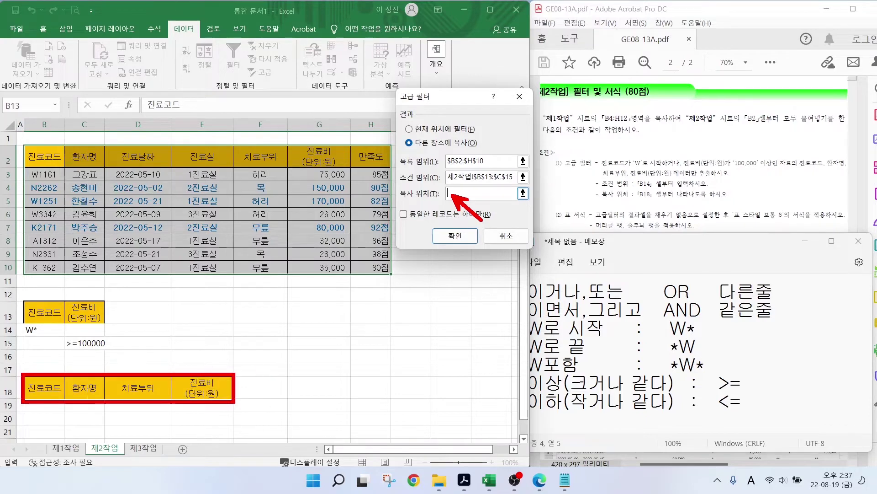
pyautogui.moveTo(43, 387); pyautogui.dragTo(226, 388)
pyautogui.click(455, 234)
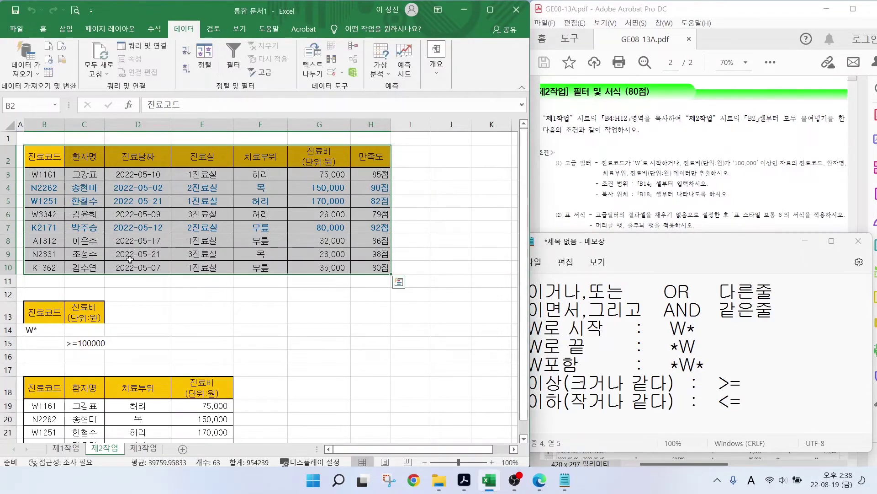
# Deselect the table and minimize the Notepad notes to reveal the task PDF
pyautogui.scroll(-2, 180, 388)
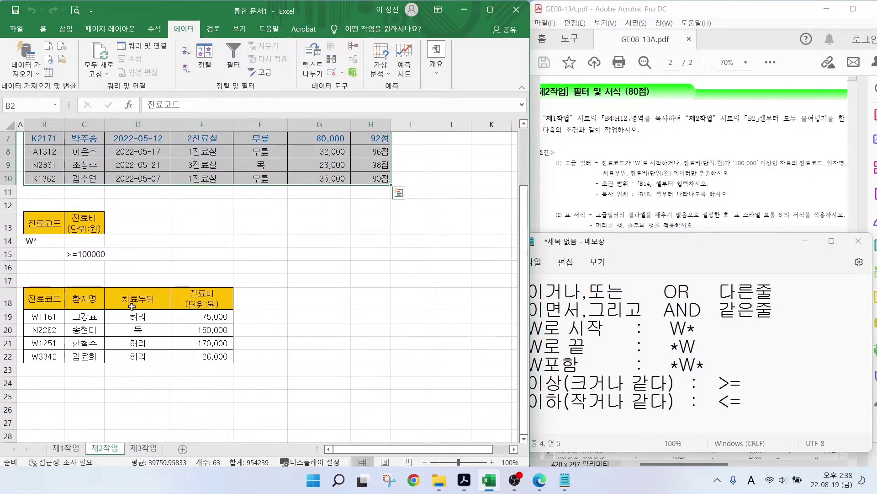
pyautogui.scroll(2, 132, 306)
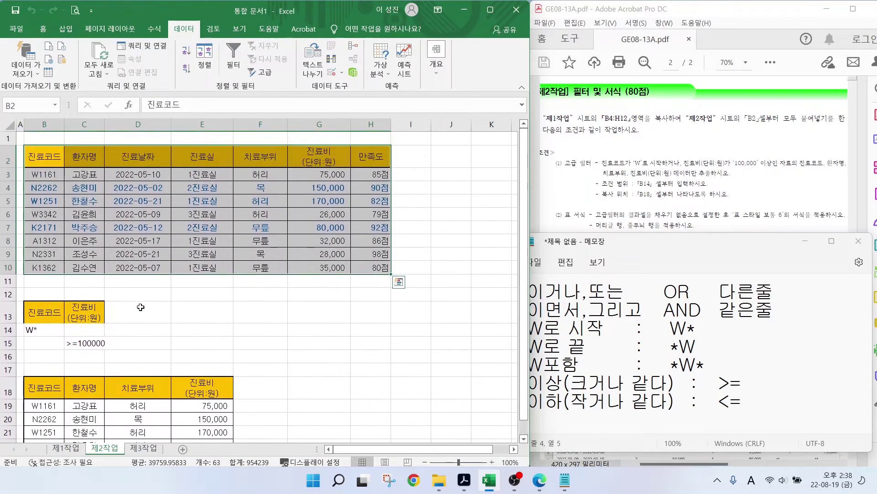
pyautogui.click(137, 309)
pyautogui.click(806, 243)
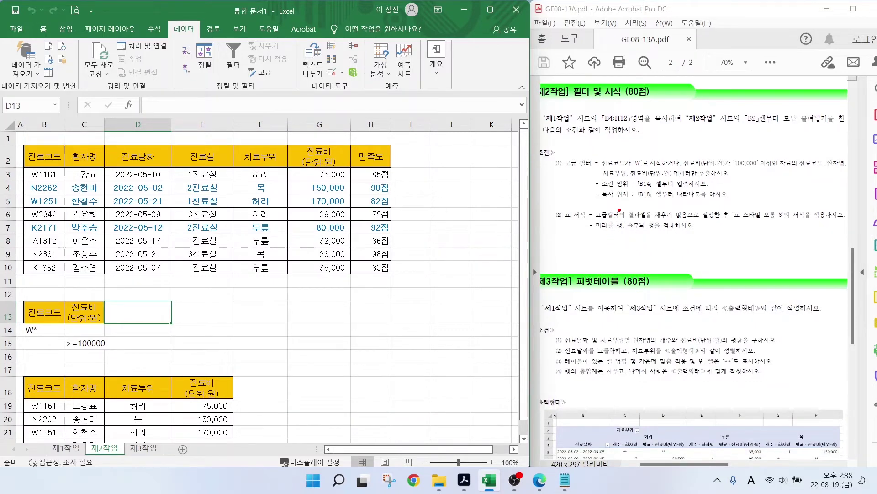
# Mark the PDF's no-fill requirement and select the extracted header cells B18:E18
pyautogui.moveTo(619, 209); pyautogui.dragTo(652, 174)
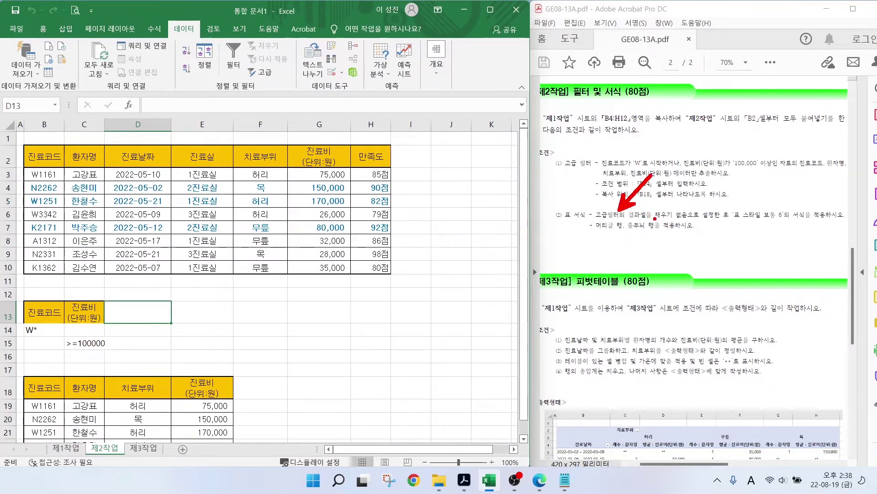
pyautogui.moveTo(655, 219); pyautogui.dragTo(701, 219)
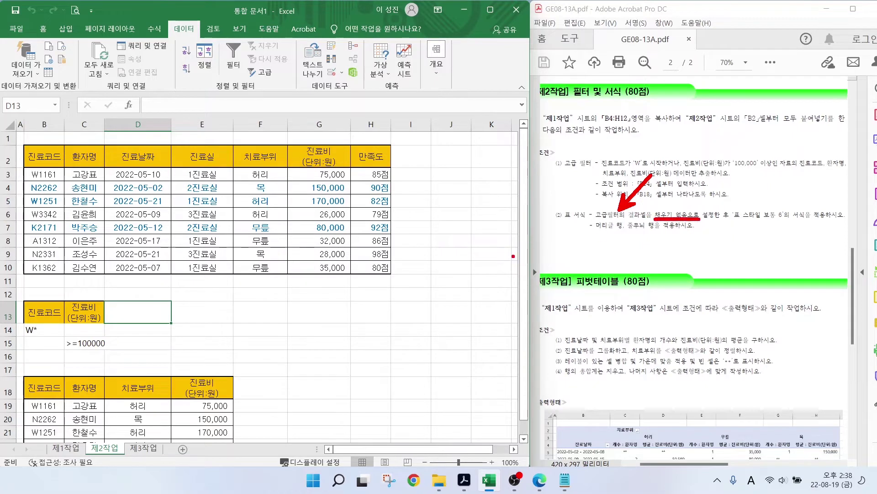
pyautogui.moveTo(199, 377); pyautogui.dragTo(231, 342)
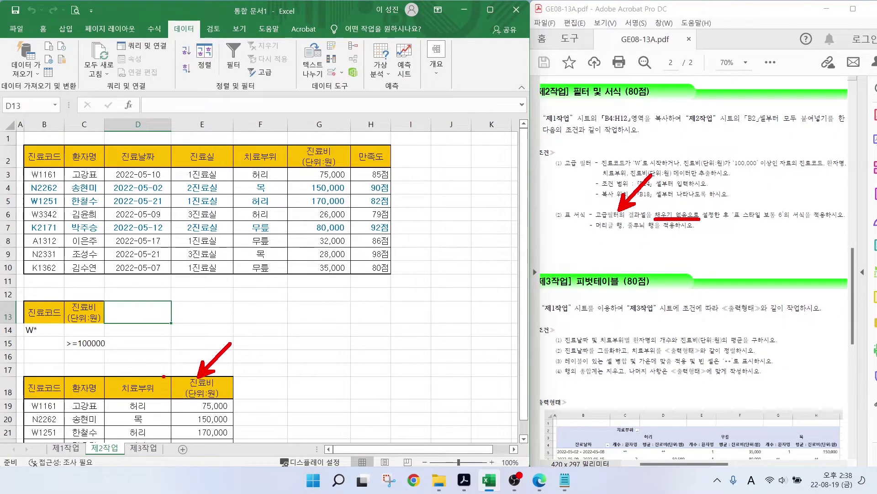
pyautogui.press('Escape')
pyautogui.moveTo(43, 388); pyautogui.dragTo(227, 387)
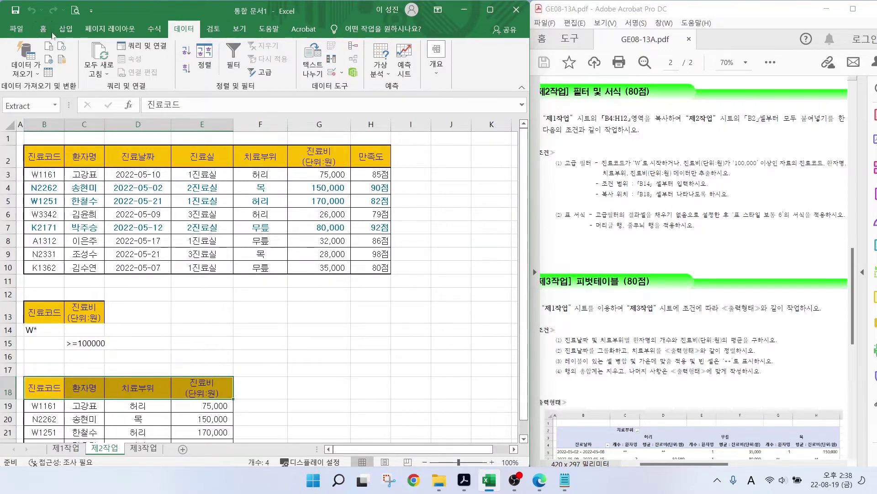
# Set the header cells B18:E18 to 채우기 없음, then select the extract B18:E22
pyautogui.click(43, 28)
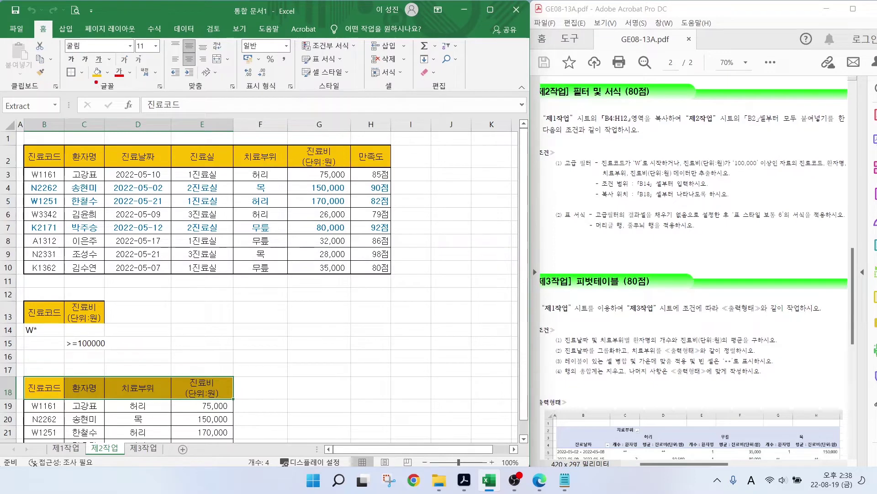
pyautogui.hotkey('ctrl', '2')
pyautogui.moveTo(95, 79); pyautogui.dragTo(130, 105)
pyautogui.click(107, 72)
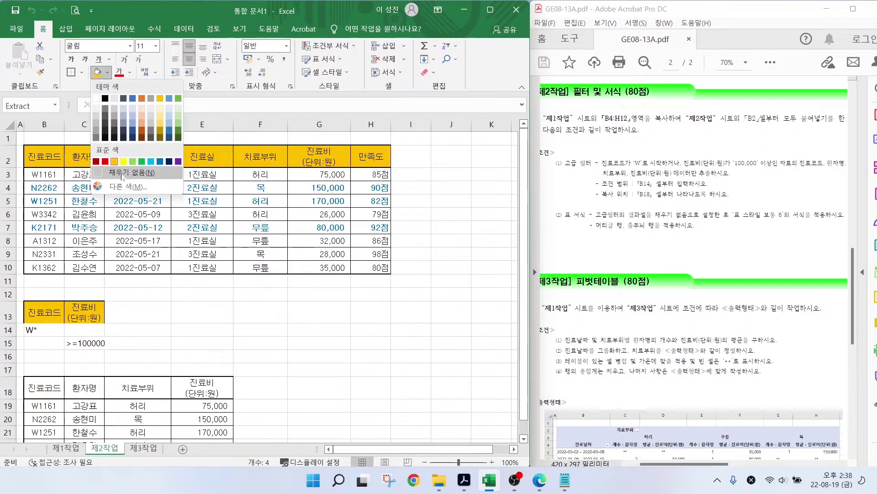
pyautogui.click(120, 172)
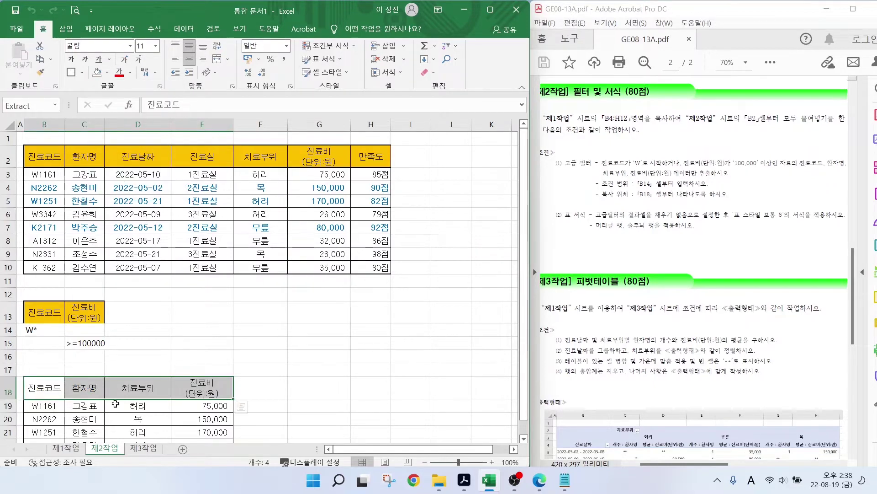
pyautogui.scroll(-2, 241, 358)
pyautogui.moveTo(51, 305); pyautogui.dragTo(217, 357)
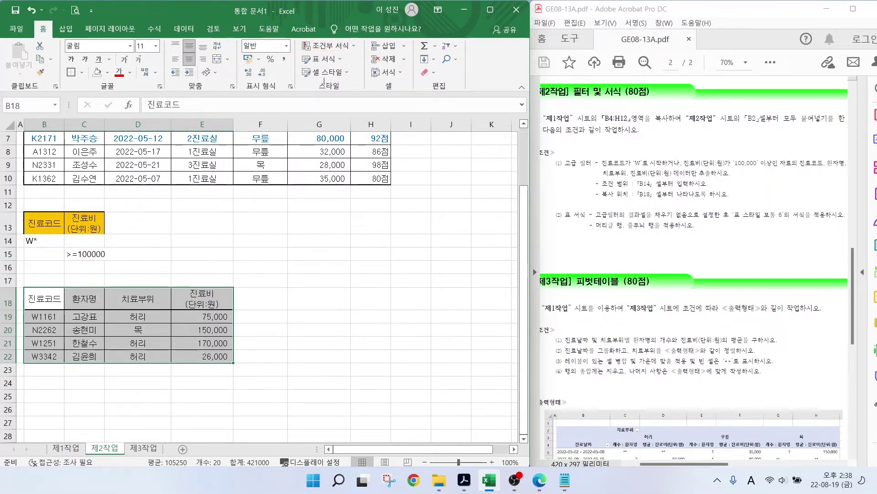
# Format B18:E22 as a table with the blue 표 스타일 보통 6 and check its design options
pyautogui.click(323, 63)
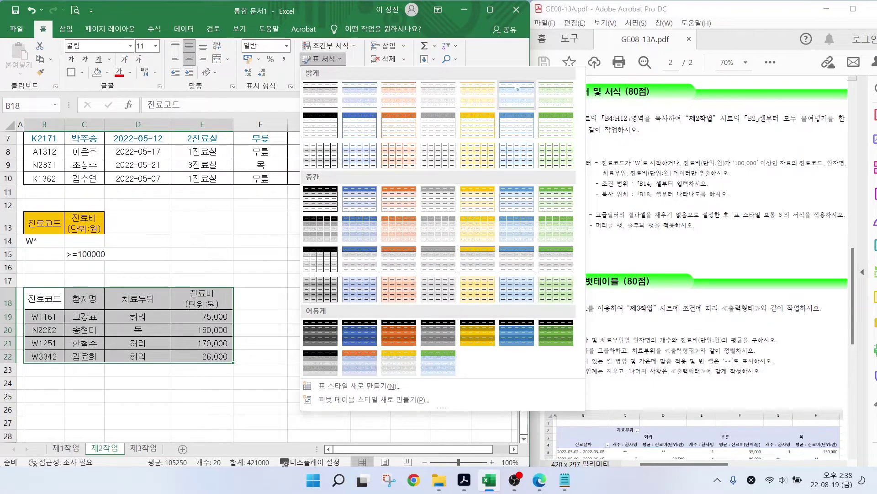
pyautogui.click(516, 199)
pyautogui.click(459, 222)
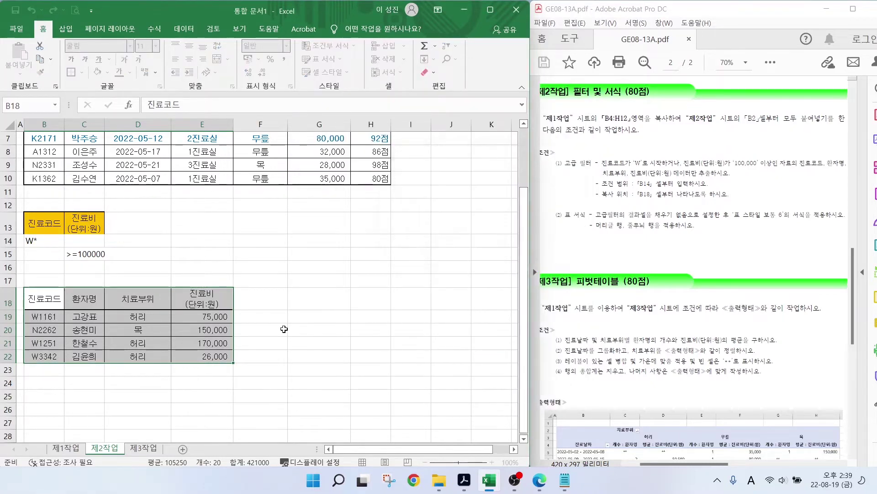
pyautogui.click(326, 342)
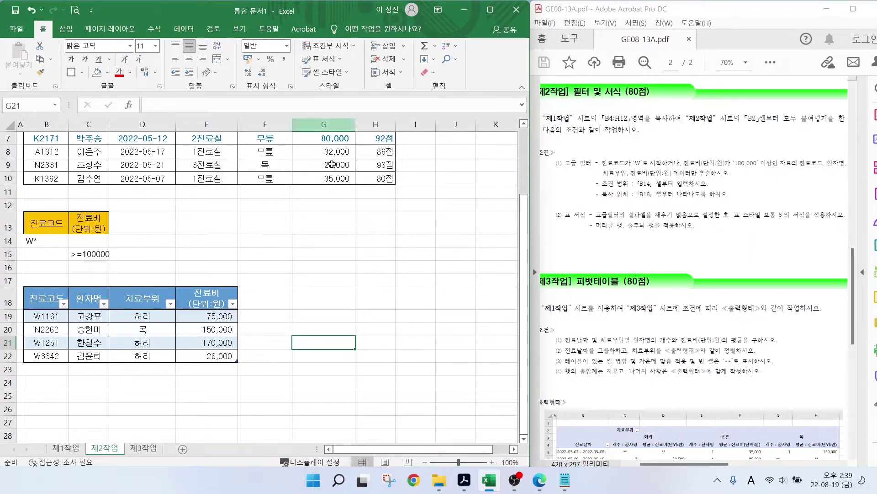
pyautogui.click(144, 302)
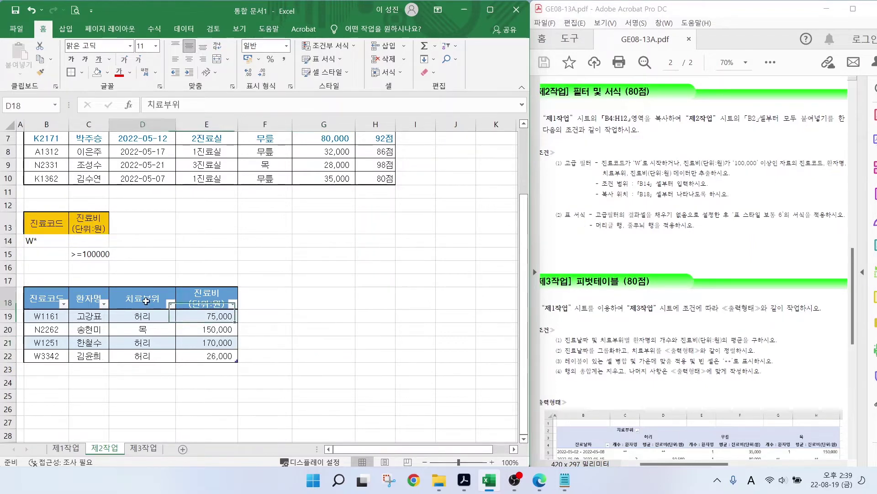
pyautogui.click(349, 29)
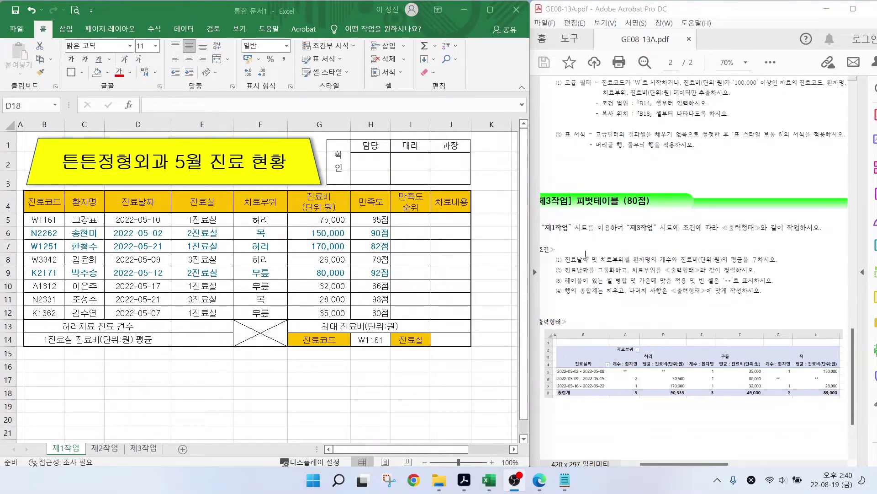
# Select the 제1작업 data B4:H12 and start a PivotTable from it
pyautogui.moveTo(548, 235); pyautogui.dragTo(692, 235)
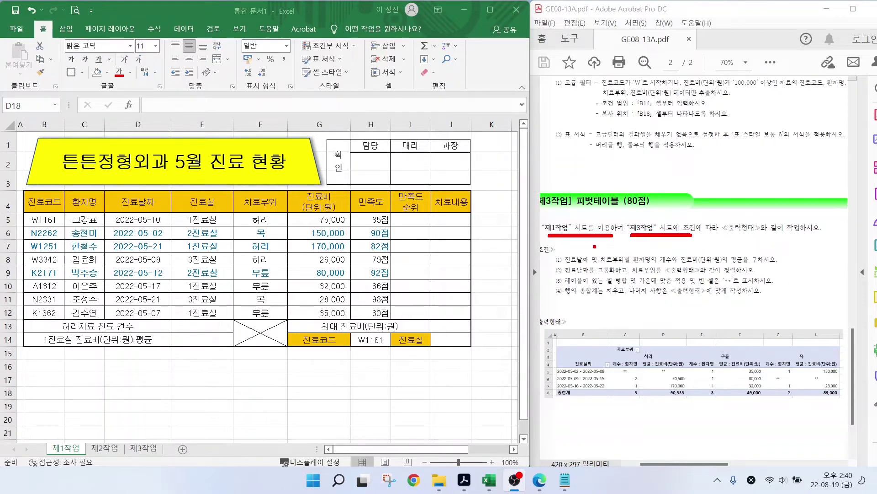
pyautogui.press('Escape')
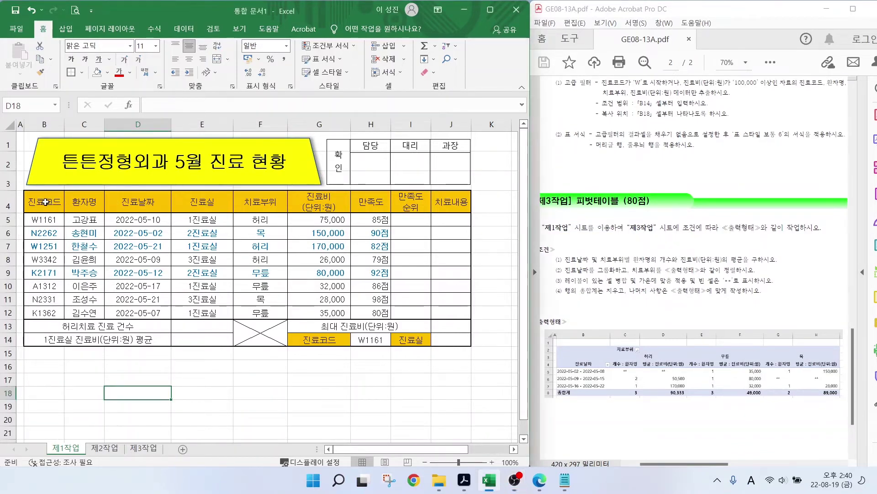
pyautogui.moveTo(39, 201)
pyautogui.mouseDown()
pyautogui.moveTo(348, 278)
pyautogui.moveTo(387, 315)
pyautogui.mouseUp()
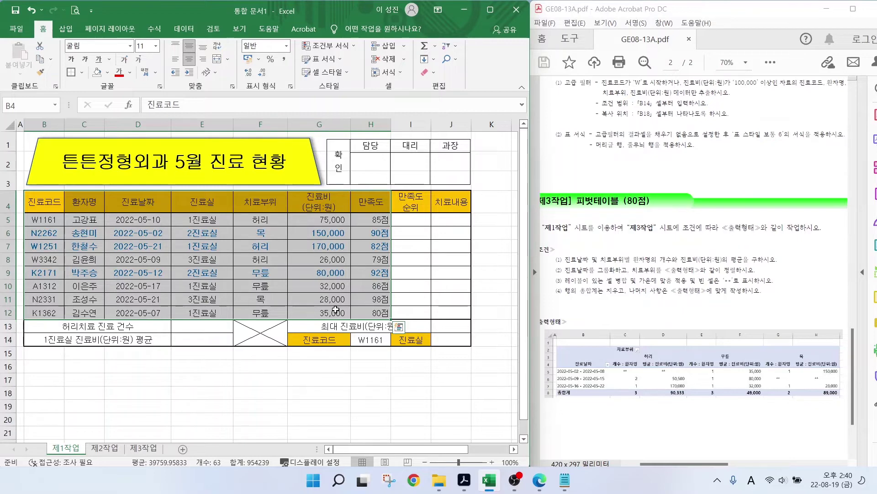
pyautogui.click(67, 30)
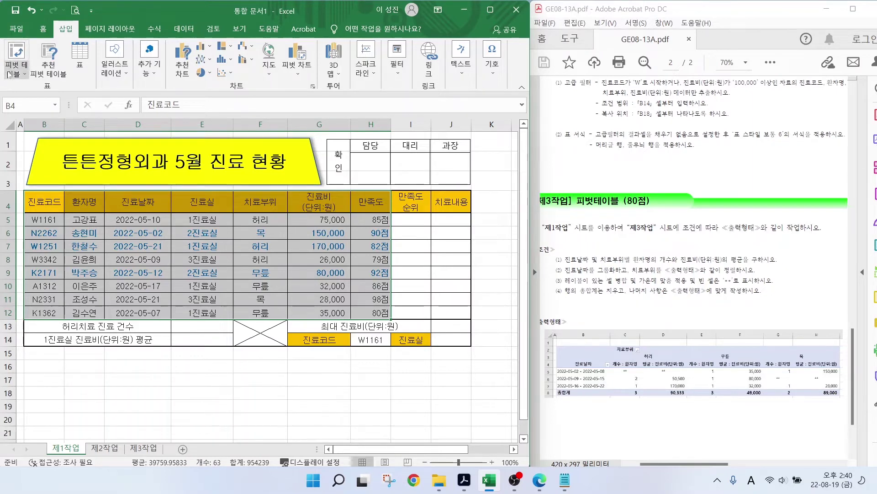
pyautogui.click(16, 57)
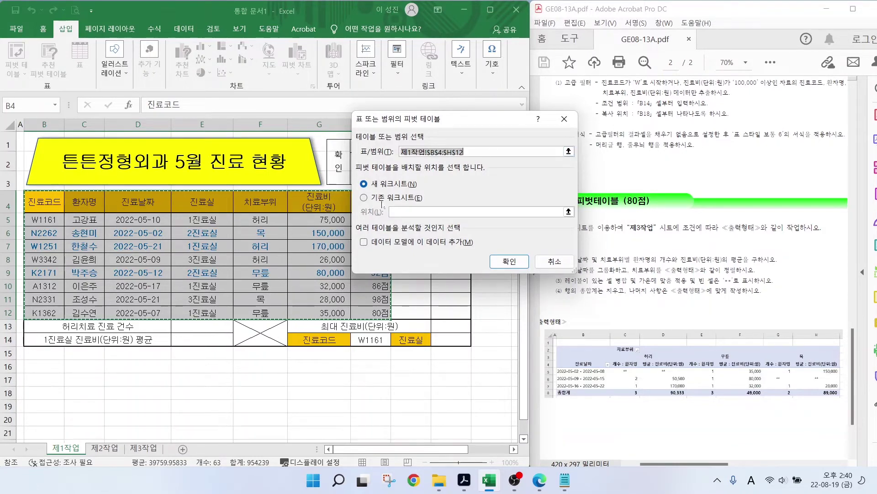
# Place the PivotTable on the existing 제3작업 sheet at cell B2 and create it
pyautogui.click(426, 200)
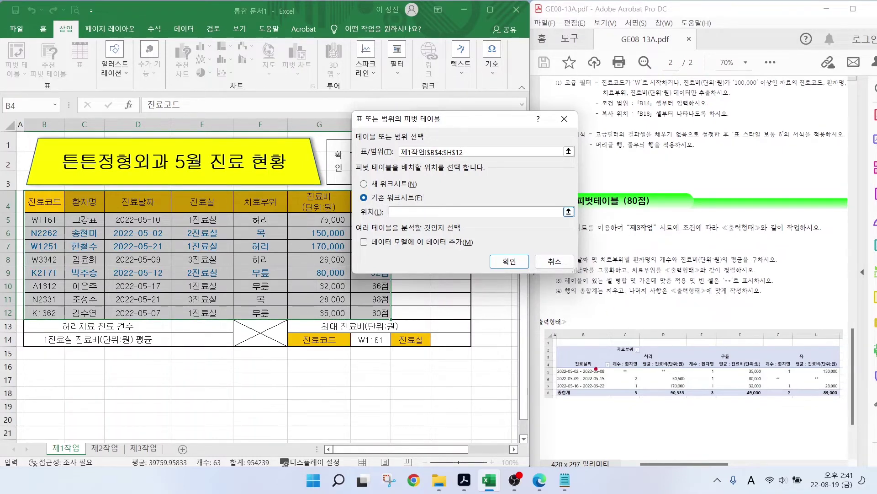
pyautogui.moveTo(556, 342); pyautogui.dragTo(613, 356)
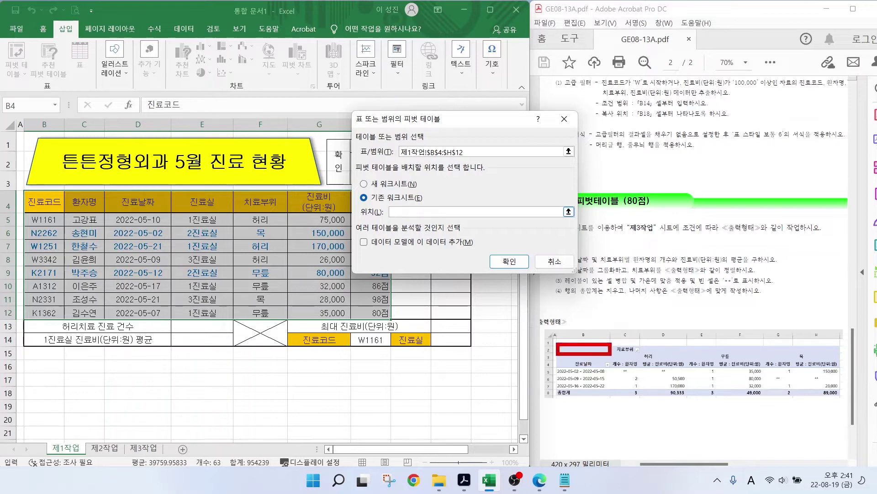
pyautogui.moveTo(642, 298); pyautogui.dragTo(608, 347)
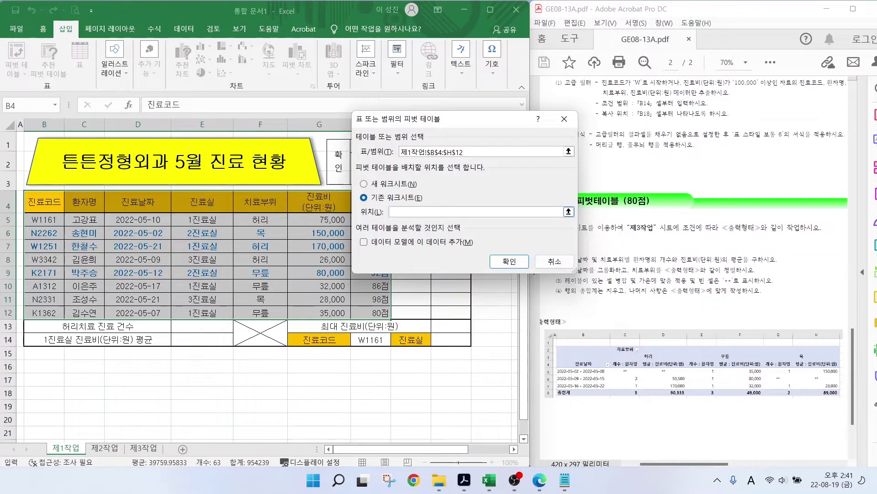
pyautogui.click(139, 450)
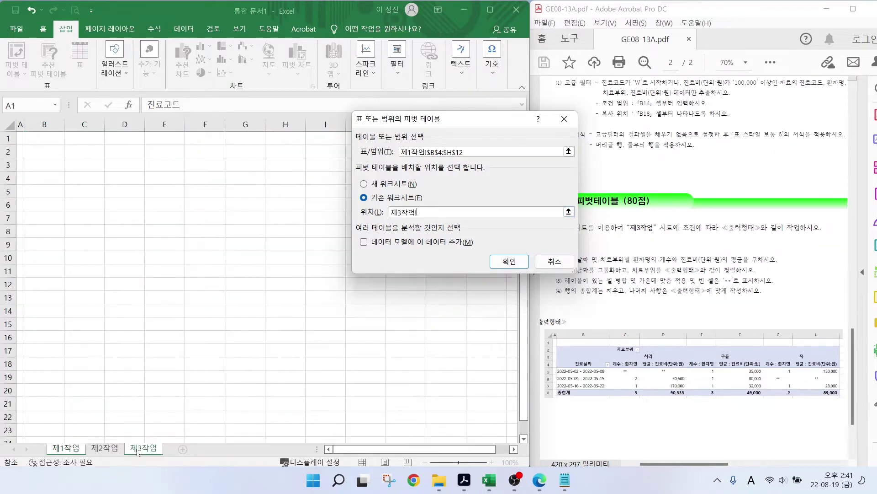
pyautogui.click(45, 152)
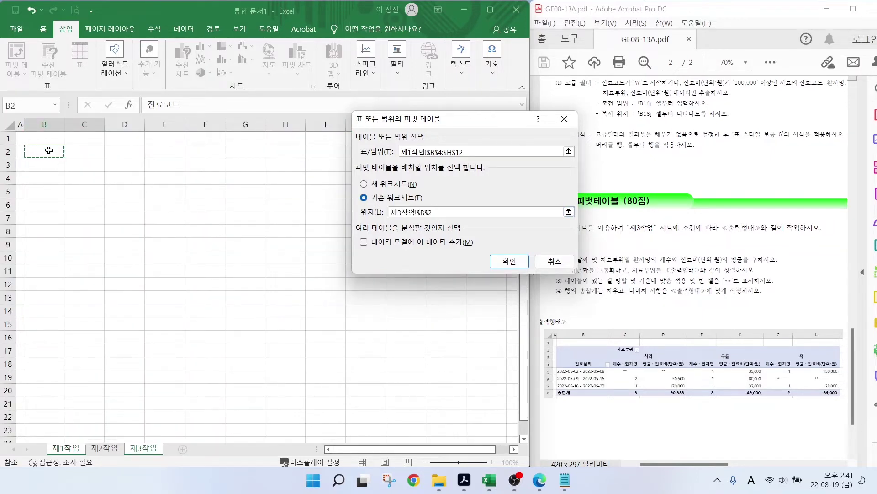
pyautogui.click(513, 259)
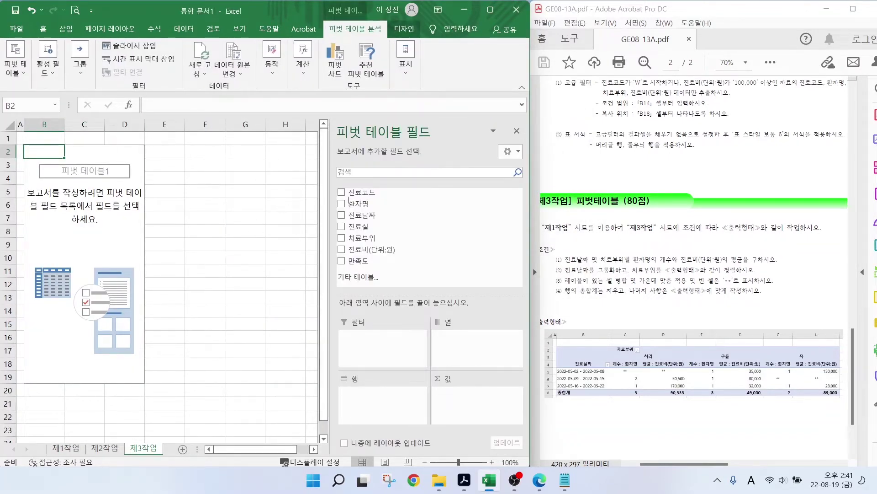
# Highlight the 진료날짜, 치료부위, 환자명 and 진료비 pivot requirements in the task PDF
pyautogui.moveTo(561, 253)
pyautogui.mouseDown()
pyautogui.moveTo(588, 264)
pyautogui.moveTo(719, 263)
pyautogui.mouseUp()
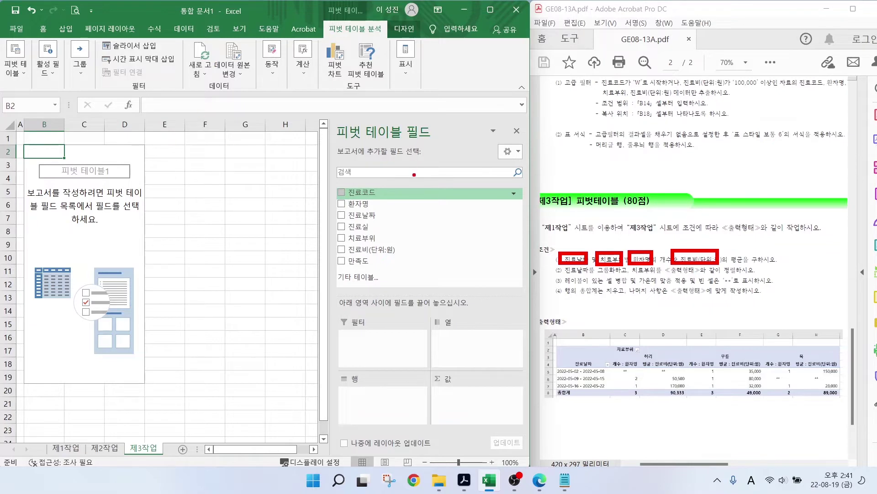
pyautogui.moveTo(562, 250); pyautogui.dragTo(545, 222)
pyautogui.moveTo(605, 250); pyautogui.dragTo(576, 208)
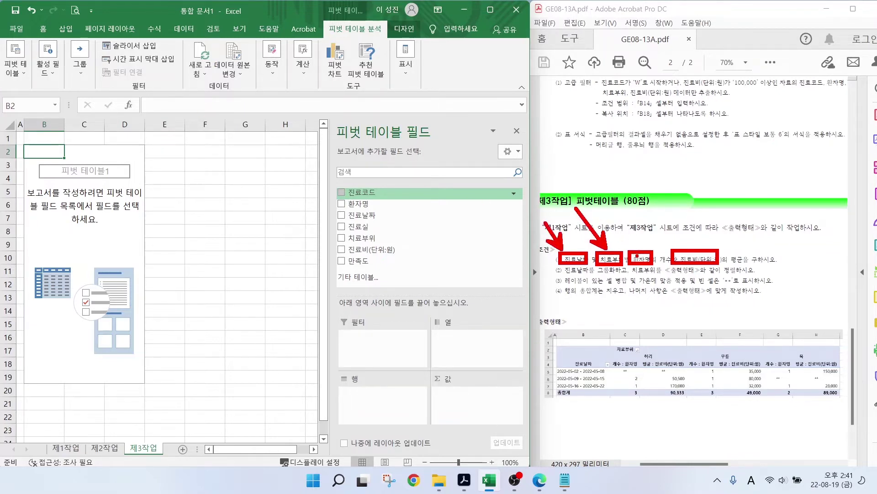
pyautogui.moveTo(651, 263)
pyautogui.mouseDown()
pyautogui.moveTo(670, 289)
pyautogui.moveTo(721, 287)
pyautogui.mouseUp()
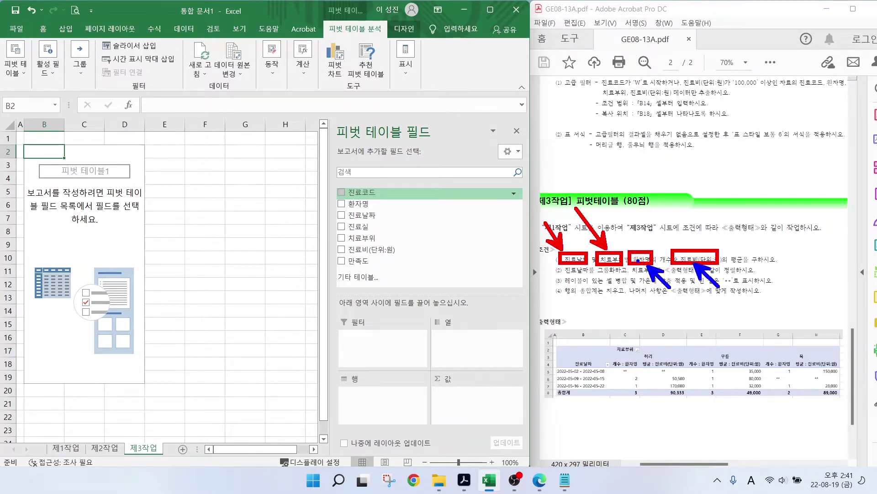
pyautogui.press('Escape')
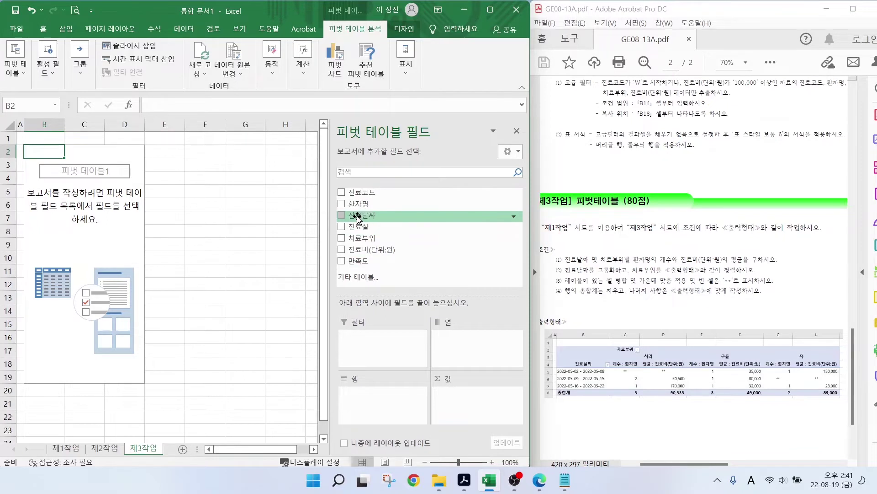
# Put 진료날짜 in Rows, 치료부위 in Columns and a count of 환자명 in Values
pyautogui.moveTo(358, 217); pyautogui.dragTo(378, 402)
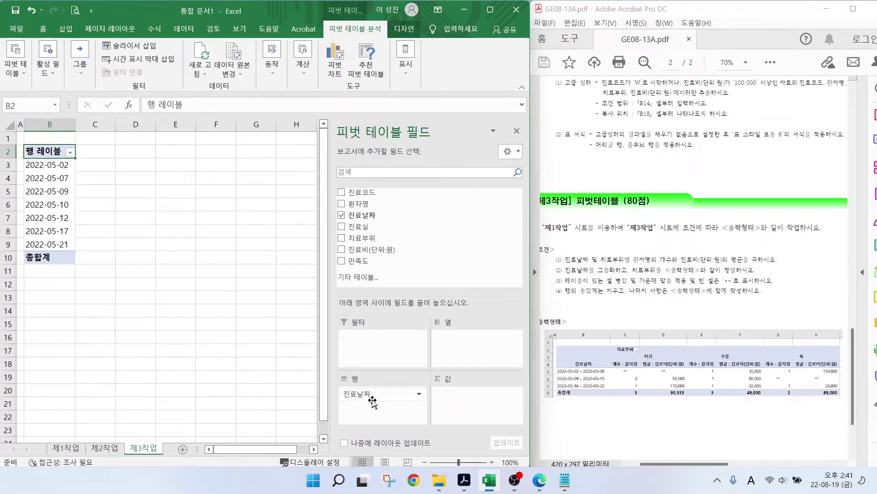
pyautogui.moveTo(379, 242); pyautogui.dragTo(464, 358)
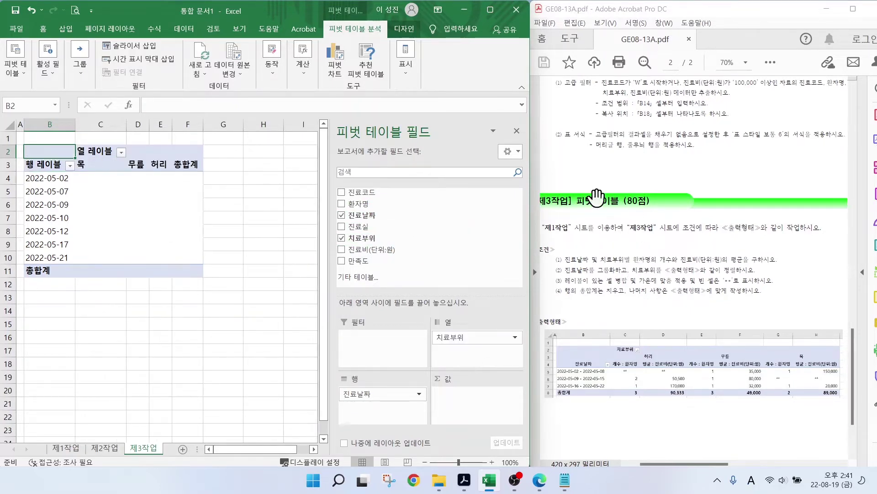
pyautogui.moveTo(359, 204); pyautogui.dragTo(458, 401)
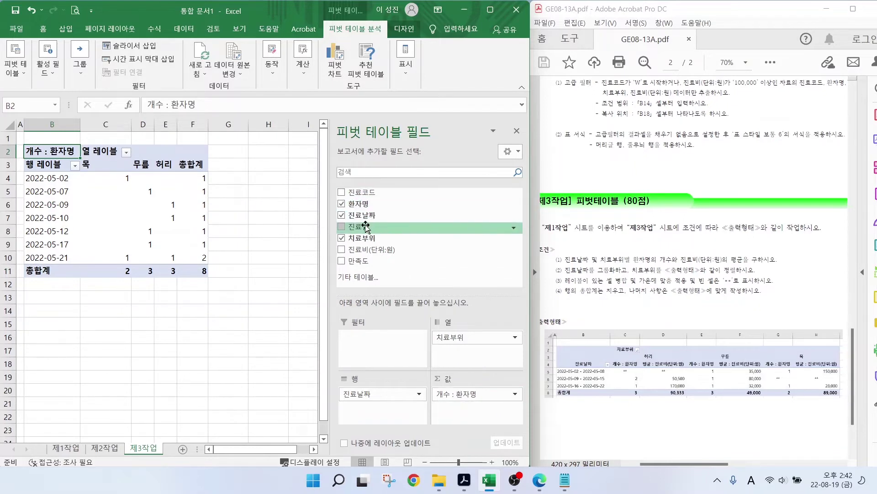
# Add 진료비(단위:원) as a summed value and compare it with the required average fee
pyautogui.moveTo(366, 251); pyautogui.dragTo(473, 417)
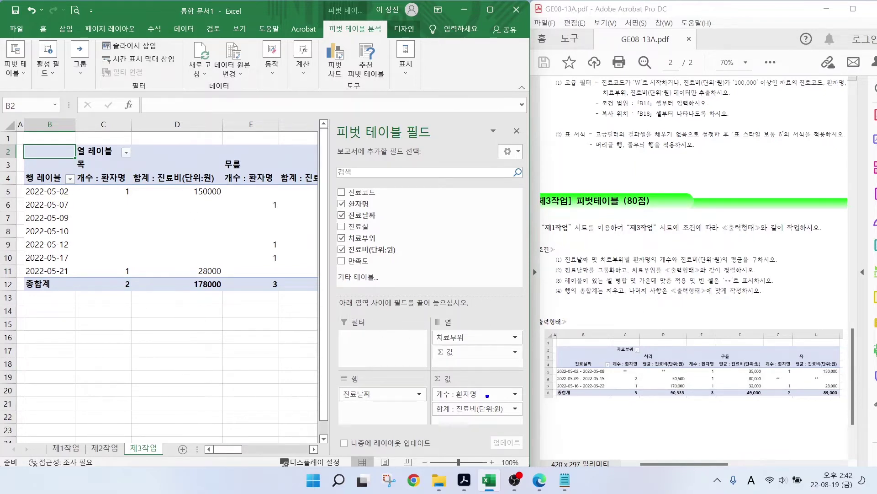
pyautogui.moveTo(461, 390); pyautogui.dragTo(486, 353)
pyautogui.moveTo(633, 267); pyautogui.dragTo(671, 267)
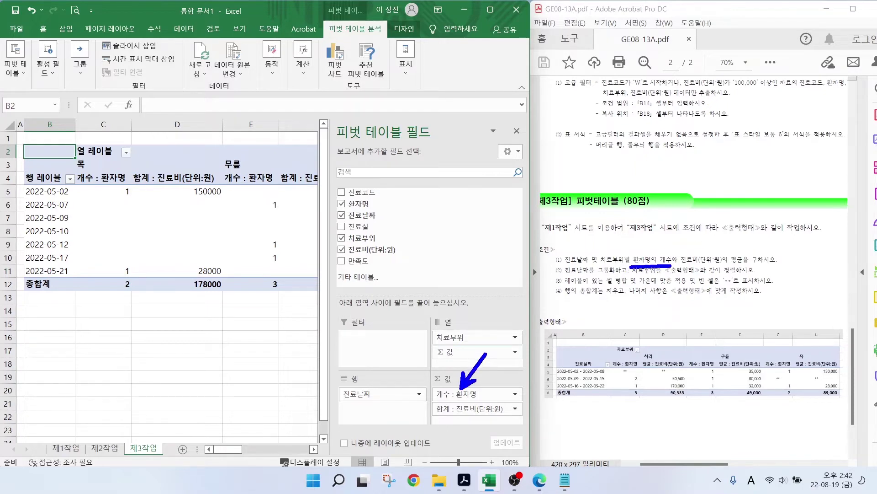
pyautogui.moveTo(470, 420); pyautogui.dragTo(509, 444)
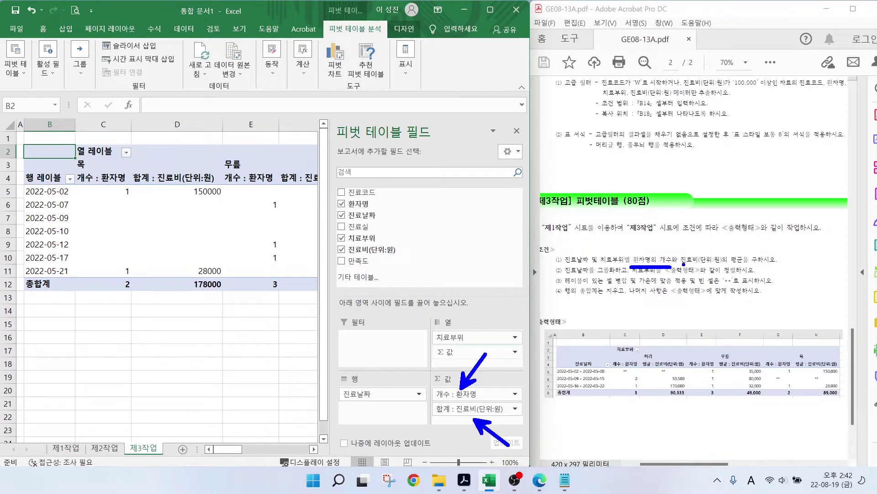
pyautogui.moveTo(683, 265)
pyautogui.mouseDown()
pyautogui.moveTo(741, 265)
pyautogui.moveTo(768, 220)
pyautogui.mouseUp()
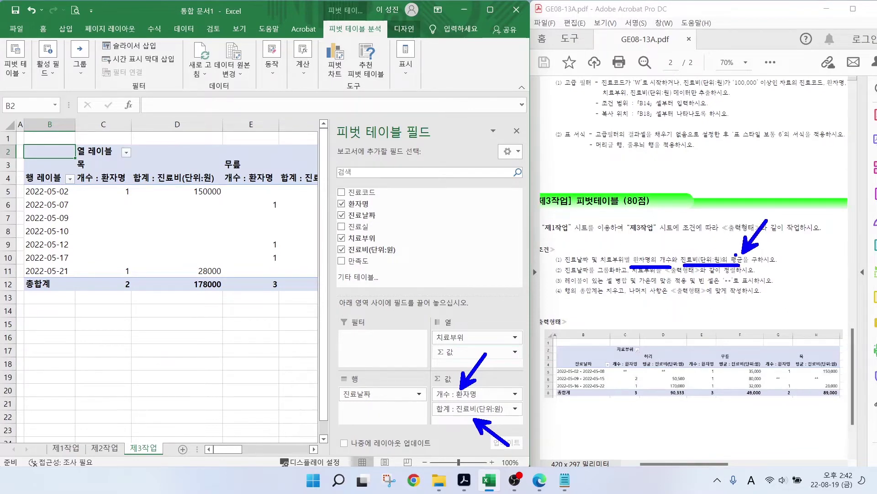
pyautogui.moveTo(439, 402); pyautogui.dragTo(512, 417)
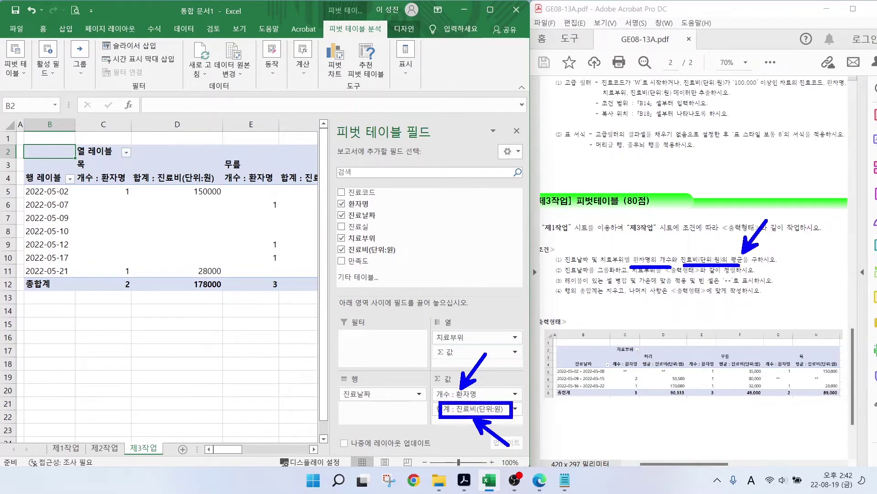
# Switch the 진료비 value field from sum to 평균 and rename it 평균 : 진료비(단위:원)
pyautogui.click(479, 408)
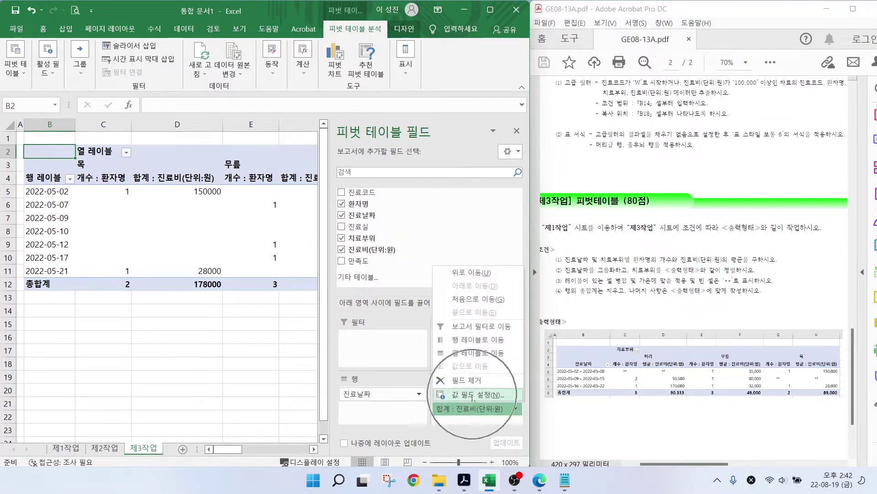
pyautogui.click(473, 395)
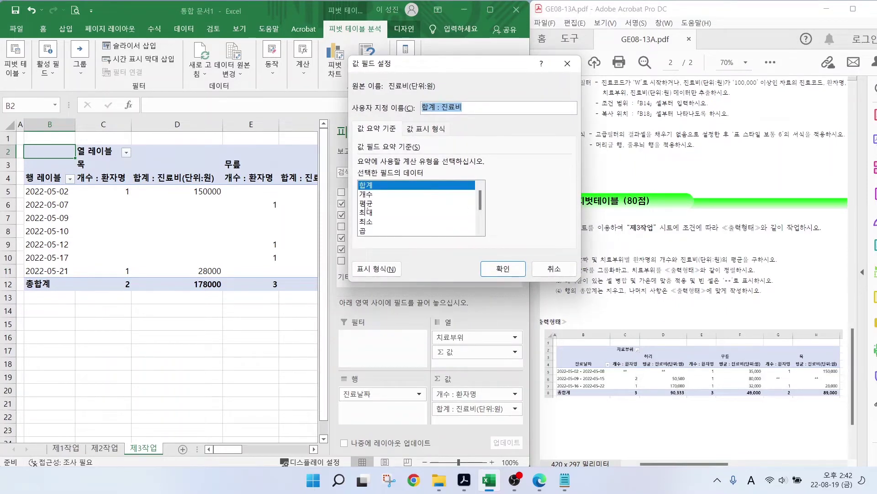
pyautogui.click(367, 204)
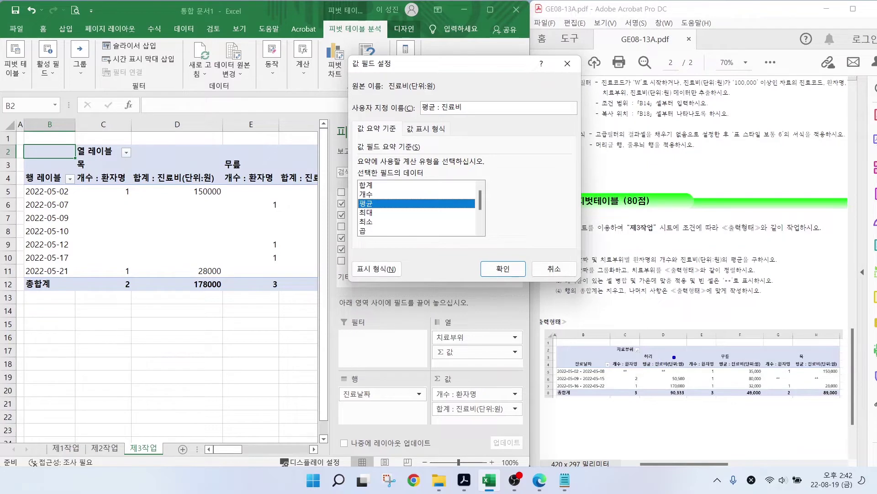
pyautogui.moveTo(672, 358)
pyautogui.mouseDown()
pyautogui.moveTo(687, 330)
pyautogui.moveTo(685, 351)
pyautogui.mouseUp()
pyautogui.moveTo(467, 95); pyautogui.dragTo(466, 121)
pyautogui.moveTo(501, 95); pyautogui.dragTo(504, 122)
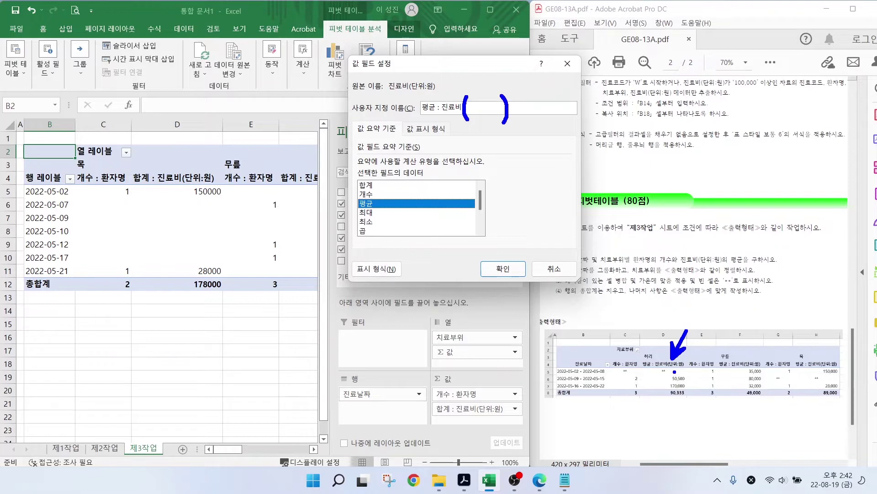
pyautogui.press('Escape')
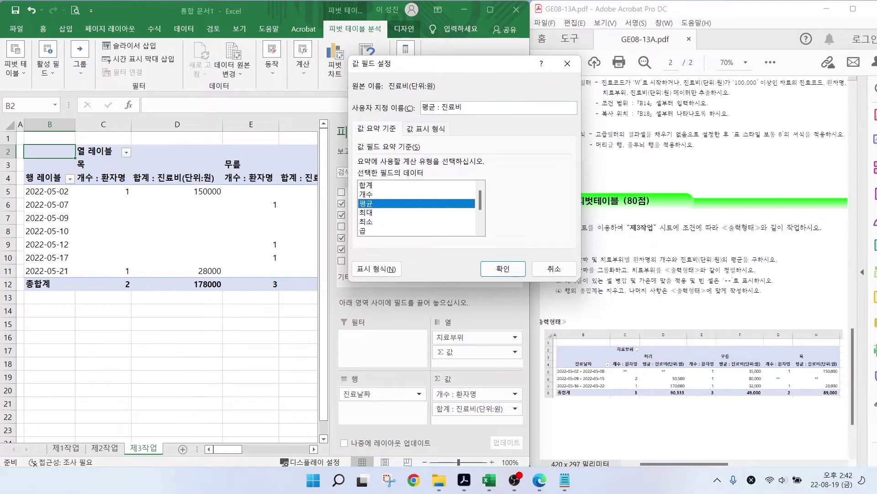
pyautogui.write('(')
pyautogui.write('EKS')
pyautogui.press('BackSpace')
pyautogui.press('BackSpace')
pyautogui.press('Hangul')
pyautogui.write('단위:원')
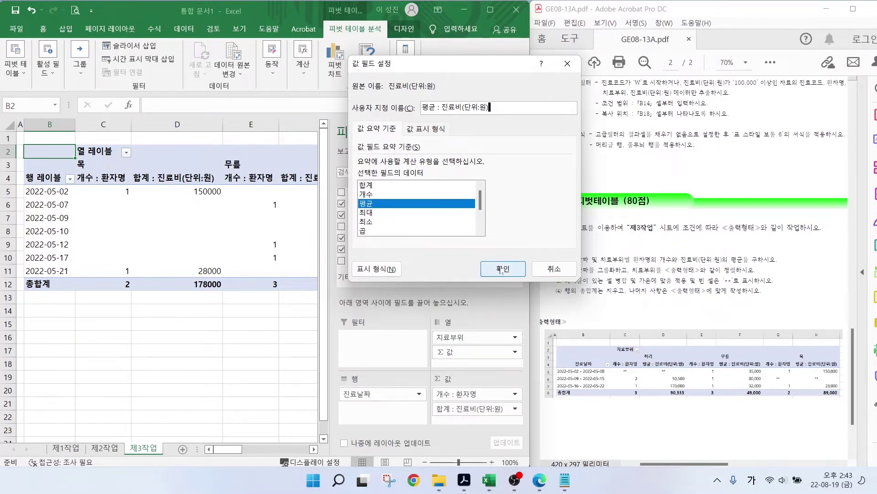
pyautogui.click(503, 269)
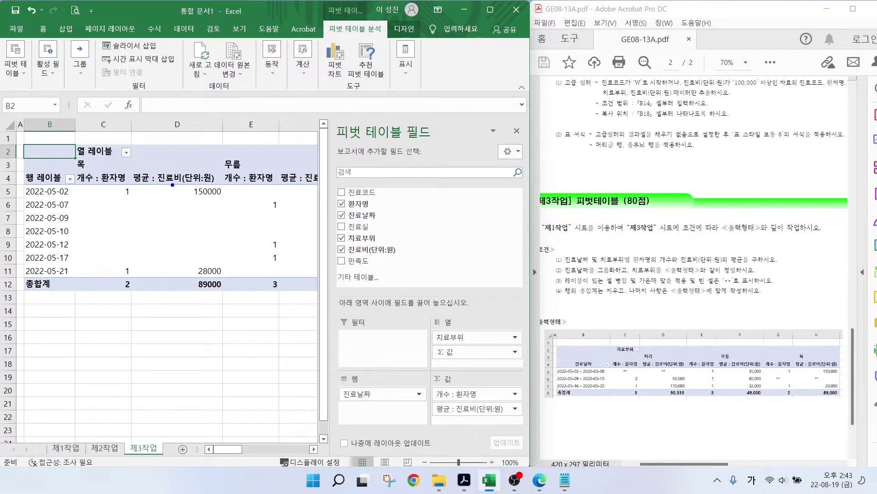
# Rename the pivot row header in B4 from 행 레이블 to 진료날짜
pyautogui.moveTo(169, 184); pyautogui.dragTo(206, 184)
pyautogui.moveTo(569, 264); pyautogui.dragTo(543, 229)
pyautogui.moveTo(21, 169); pyautogui.dragTo(64, 186)
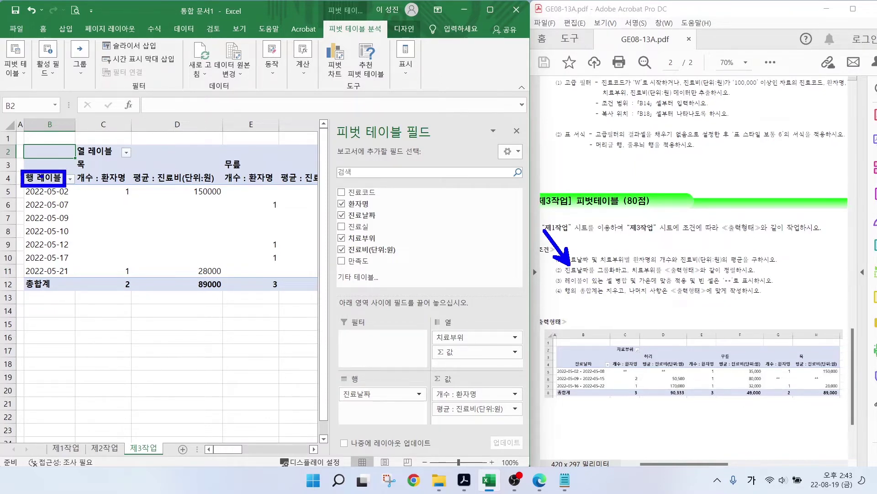
pyautogui.press('Escape')
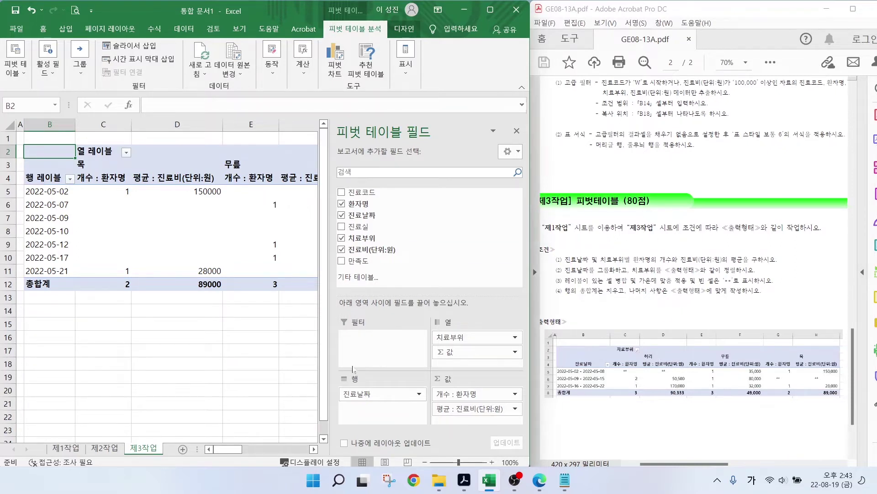
pyautogui.click(45, 179)
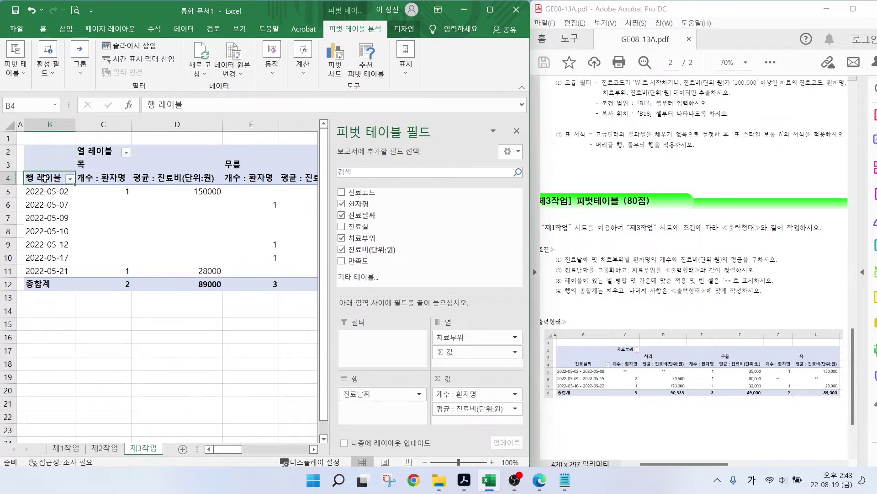
pyautogui.write('지')
pyautogui.write('료날짜')
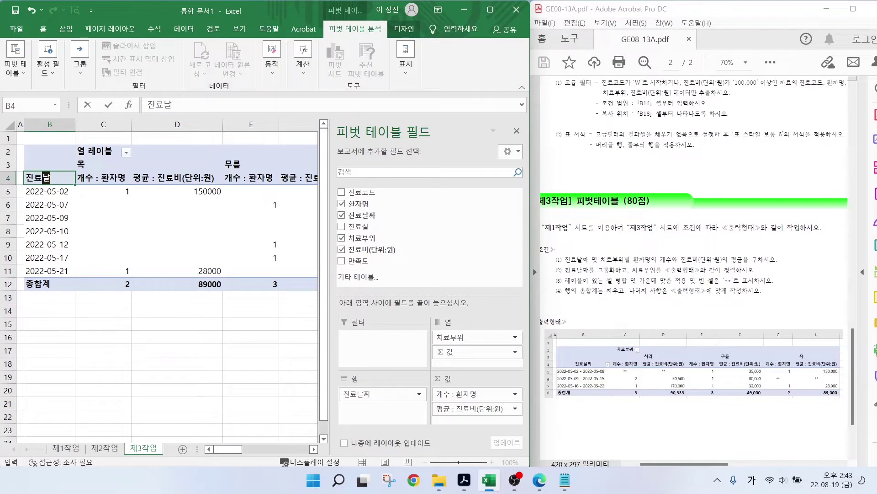
pyautogui.press('Return')
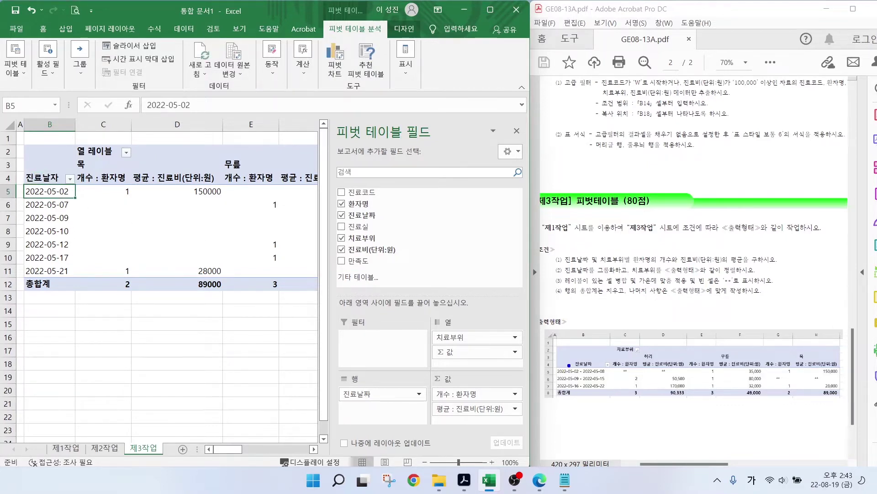
# Compare the 진료날짜 header, date ranges and 총합계 row with the sample output
pyautogui.moveTo(571, 366)
pyautogui.mouseDown()
pyautogui.moveTo(587, 339)
pyautogui.moveTo(571, 365)
pyautogui.mouseUp()
pyautogui.moveTo(601, 392)
pyautogui.mouseDown()
pyautogui.moveTo(634, 419)
pyautogui.moveTo(601, 393)
pyautogui.mouseUp()
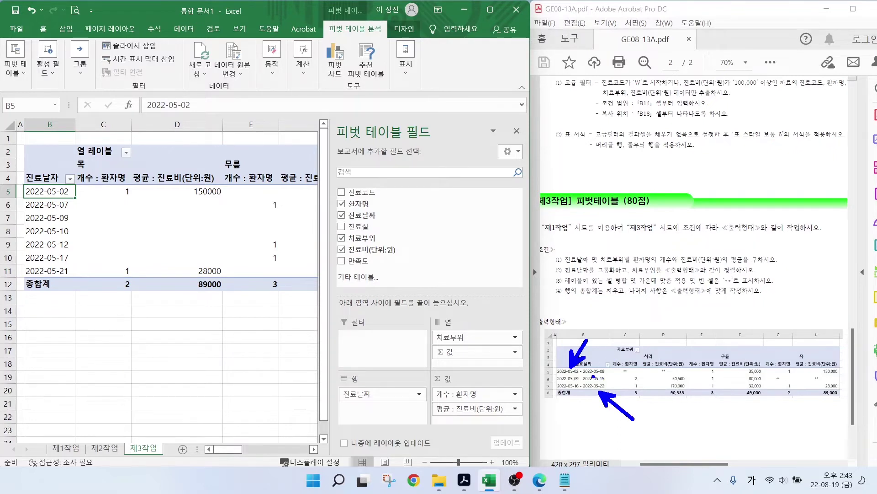
pyautogui.moveTo(581, 376); pyautogui.dragTo(625, 376)
pyautogui.press('Escape')
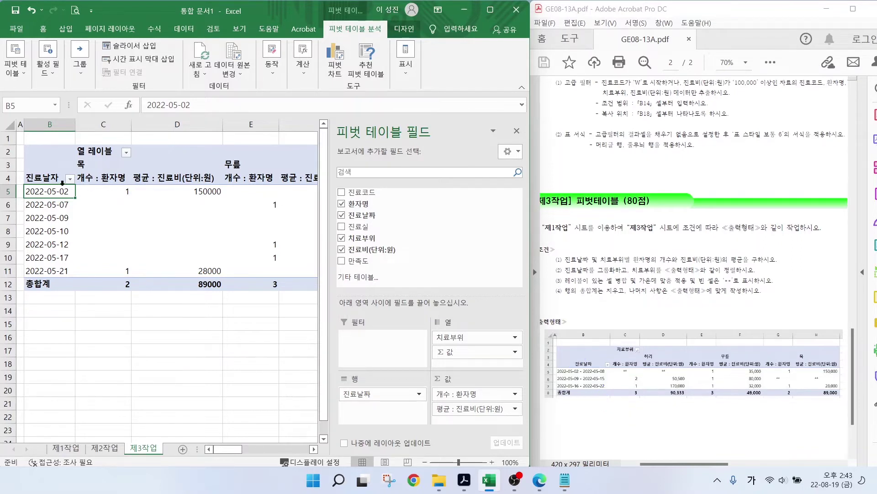
# Group the 진료날짜 rows by 일 with a 7-day interval
pyautogui.rightClick(49, 193)
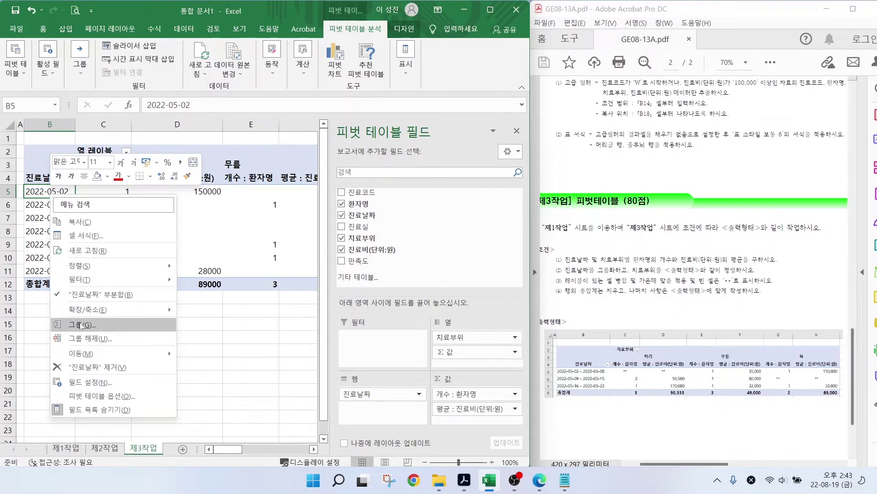
pyautogui.click(81, 325)
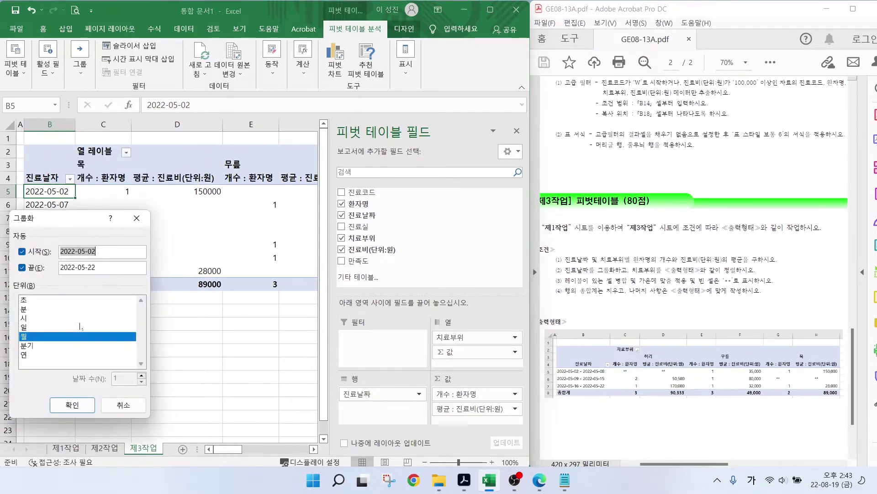
pyautogui.click(29, 327)
pyautogui.click(28, 338)
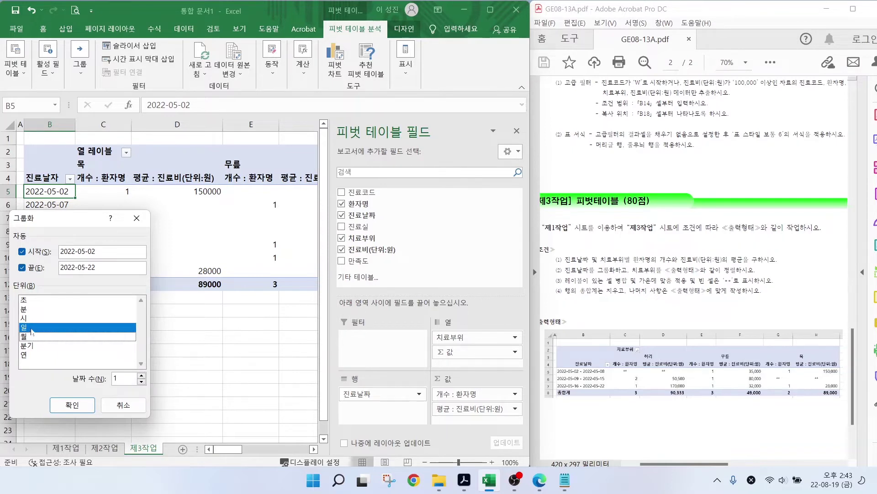
pyautogui.click(37, 329)
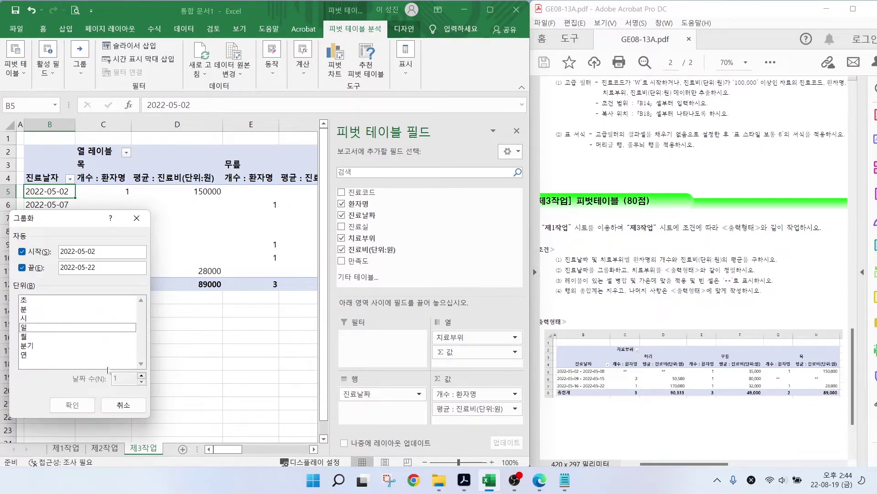
pyautogui.click(32, 329)
pyautogui.write('7')
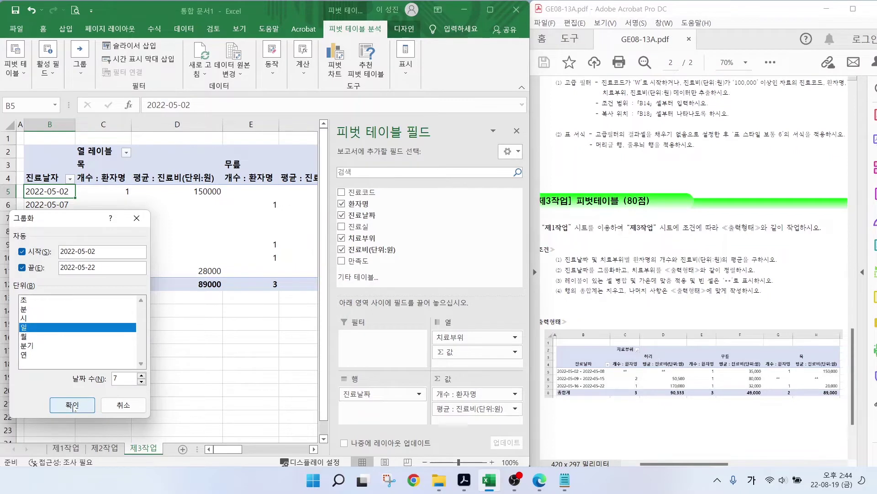
pyautogui.click(72, 404)
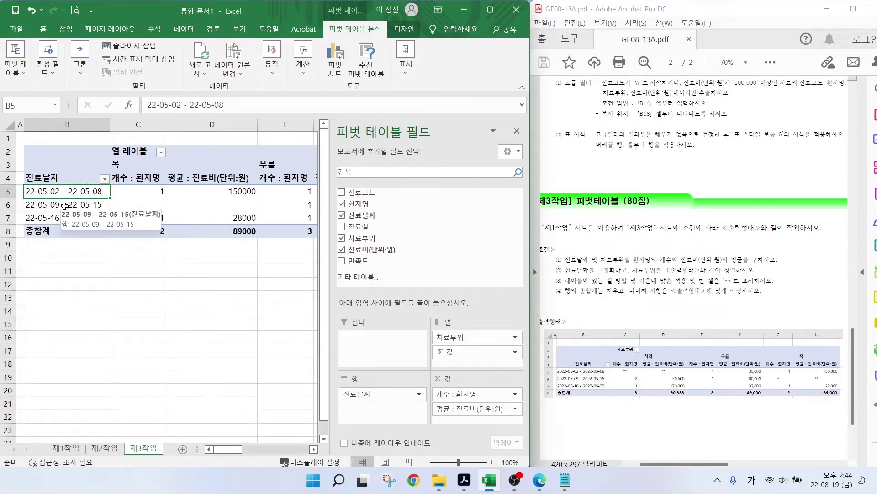
# Check the three 7-day date ranges against the date rows in the sample output
pyautogui.press('alt')
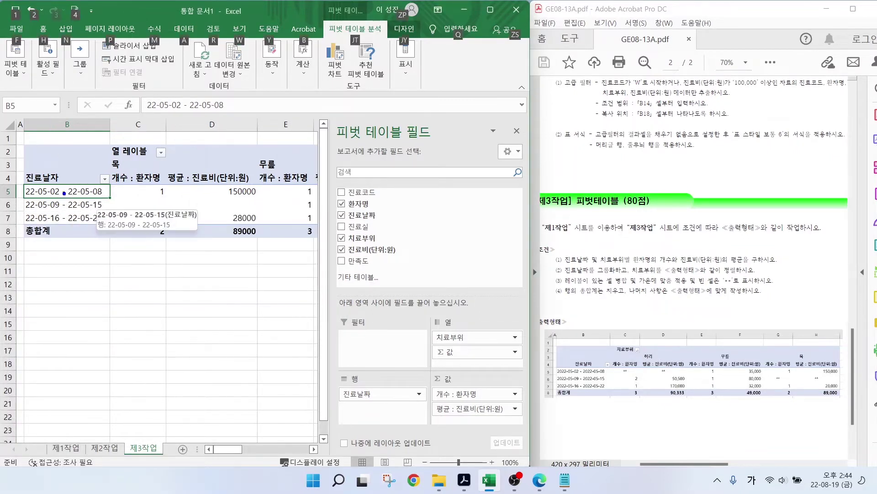
pyautogui.moveTo(58, 182); pyautogui.dragTo(80, 159)
pyautogui.moveTo(60, 200); pyautogui.dragTo(86, 177)
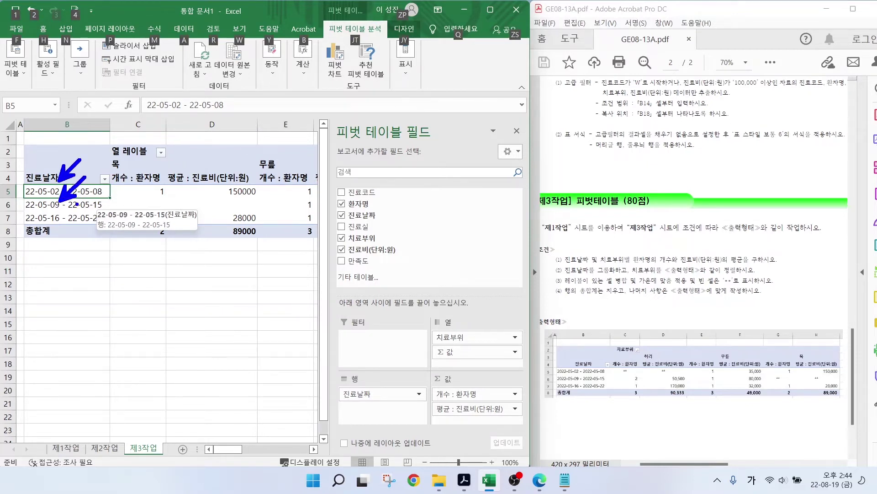
pyautogui.moveTo(62, 215); pyautogui.dragTo(85, 196)
pyautogui.moveTo(593, 366)
pyautogui.mouseDown()
pyautogui.moveTo(623, 341)
pyautogui.moveTo(605, 369)
pyautogui.moveTo(617, 356)
pyautogui.mouseUp()
pyautogui.moveTo(597, 386); pyautogui.dragTo(624, 371)
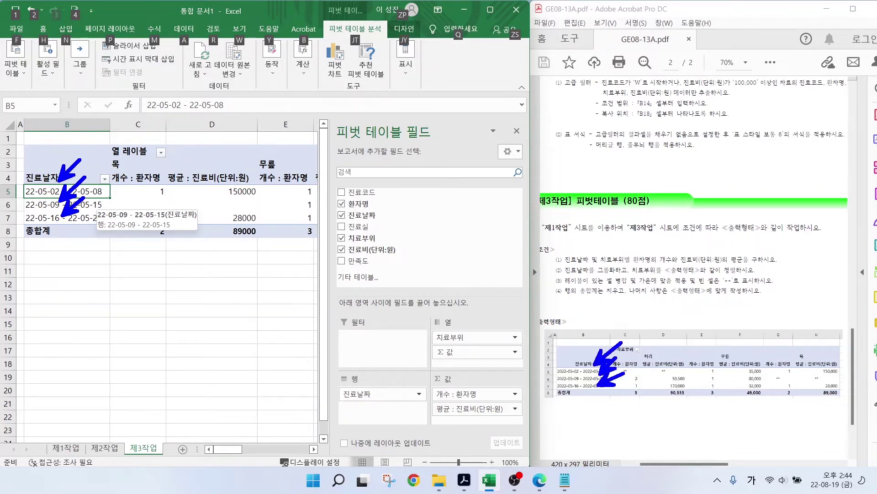
pyautogui.press('Escape')
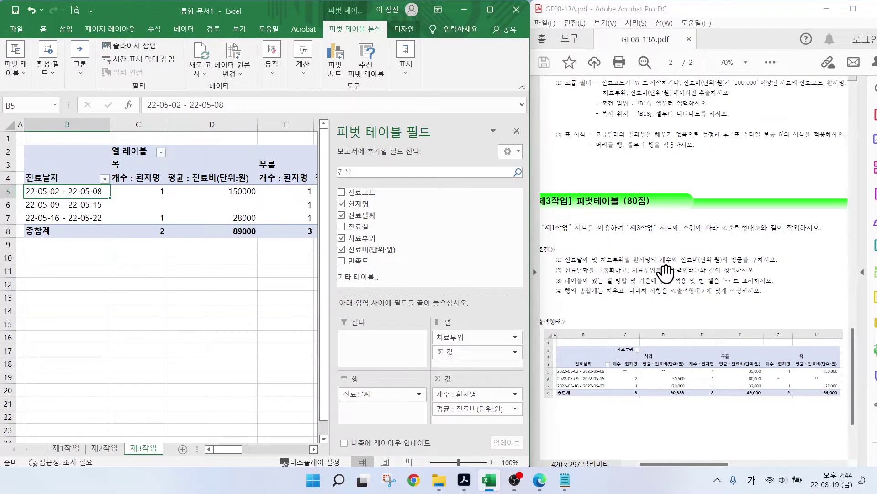
pyautogui.hotkey('ctrl', '2')
# Rename the 열 레이블 header in C2 to 치료부위
pyautogui.moveTo(721, 262); pyautogui.dragTo(761, 237)
pyautogui.moveTo(638, 276); pyautogui.dragTo(688, 275)
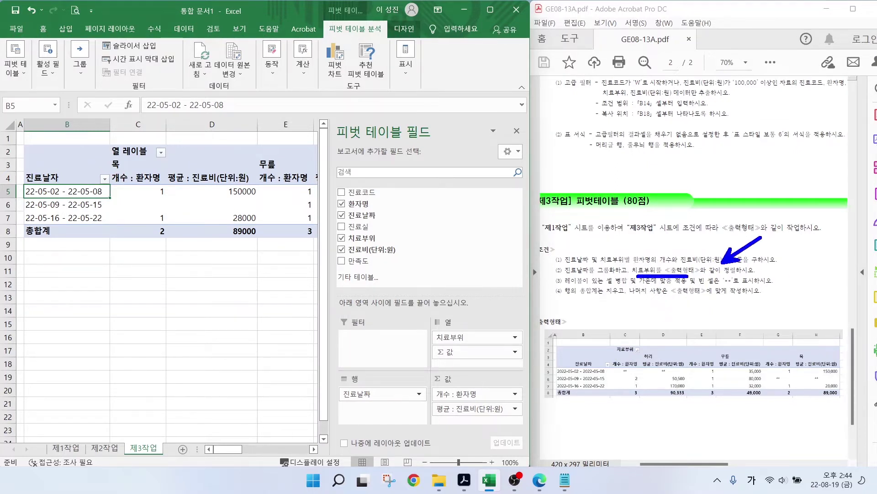
pyautogui.moveTo(105, 143); pyautogui.dragTo(162, 160)
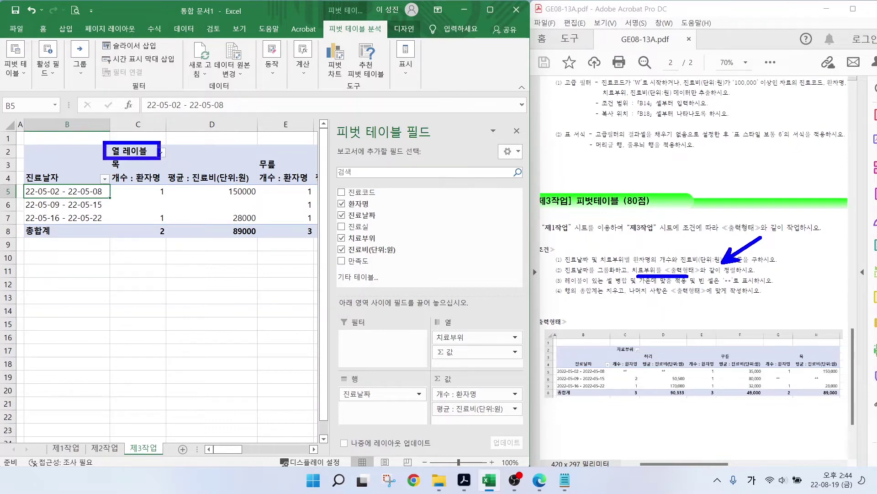
pyautogui.press('Escape')
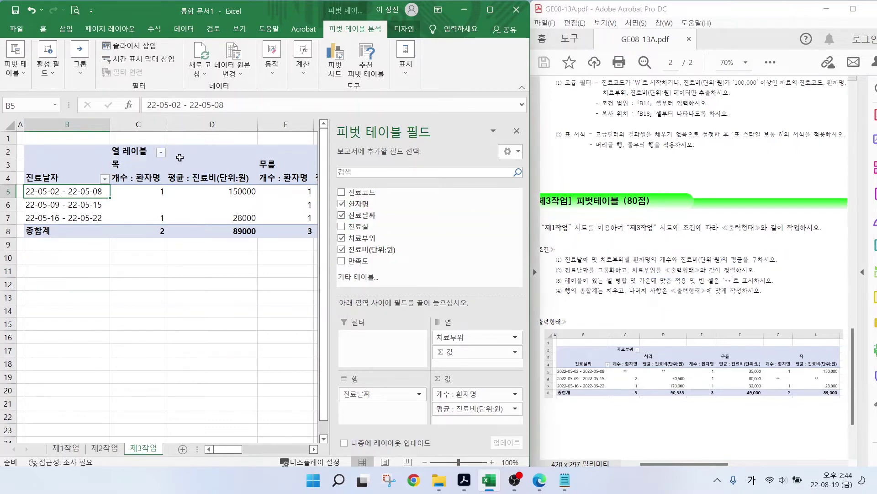
pyautogui.click(129, 151)
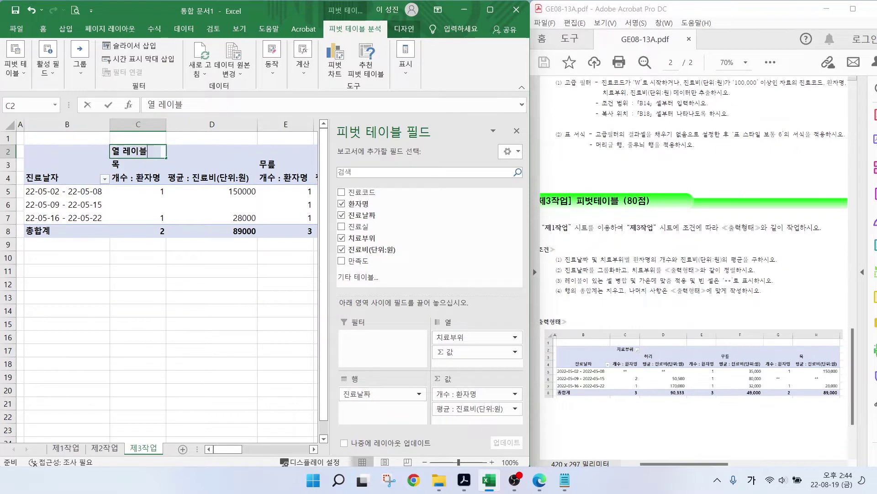
pyautogui.write('치료부위')
pyautogui.press('Return')
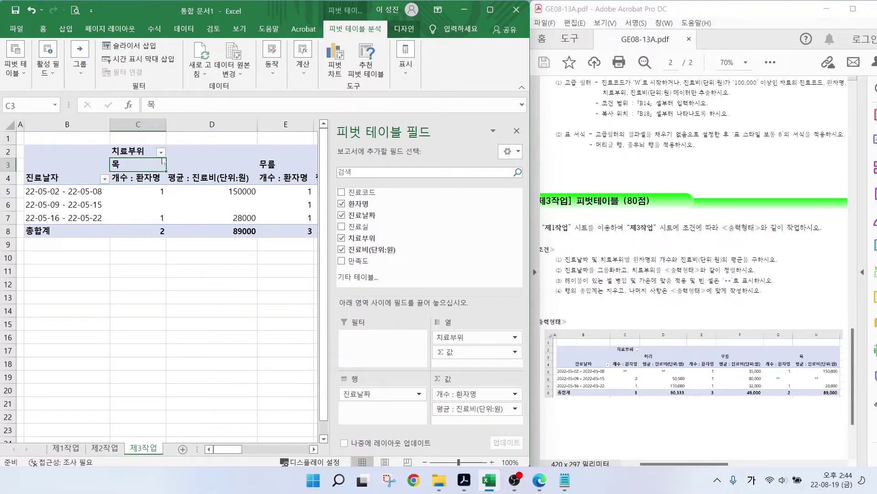
pyautogui.click(161, 152)
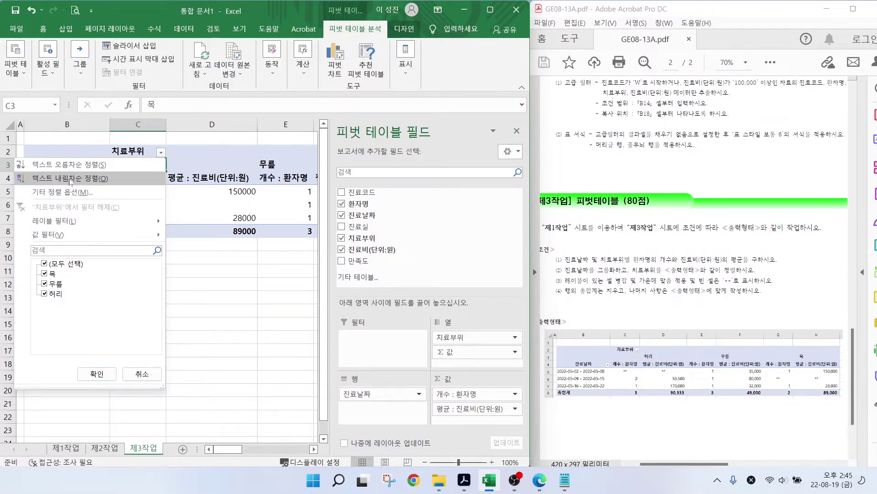
# Sort the 치료부위 columns in descending text order: 허리, 무릎, 목
pyautogui.click(71, 178)
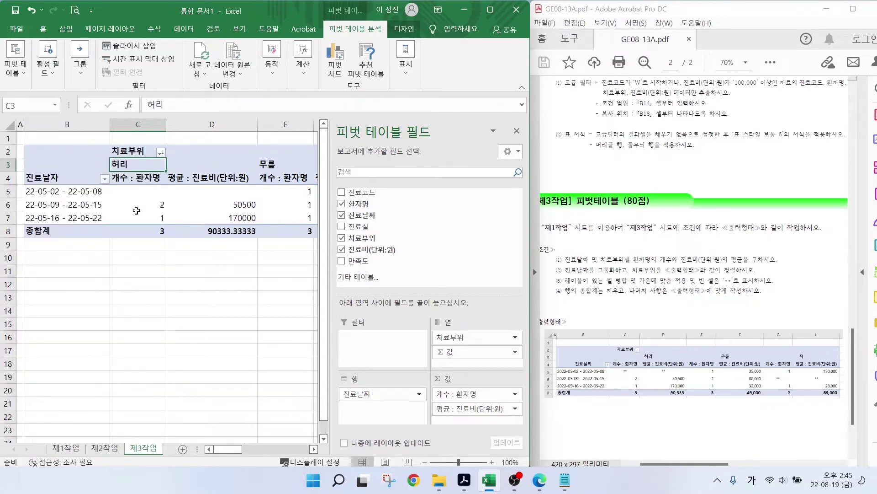
pyautogui.moveTo(132, 168); pyautogui.dragTo(178, 190)
pyautogui.moveTo(264, 168); pyautogui.dragTo(289, 186)
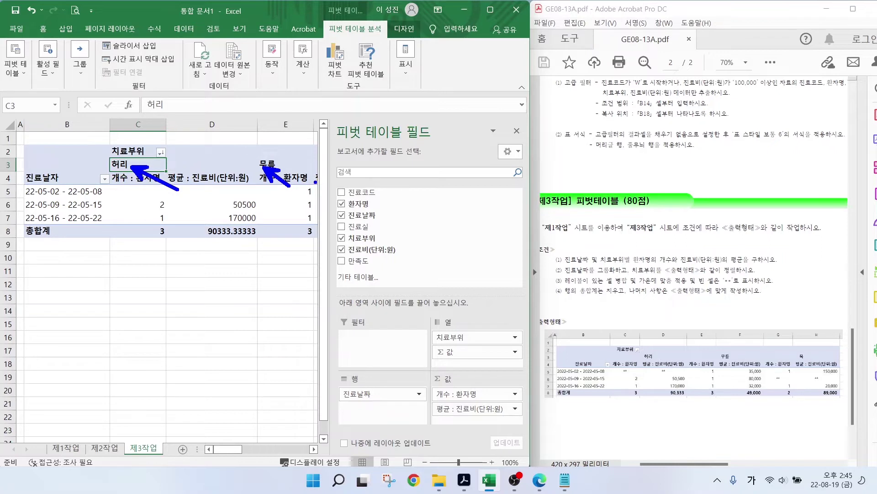
pyautogui.press('Escape')
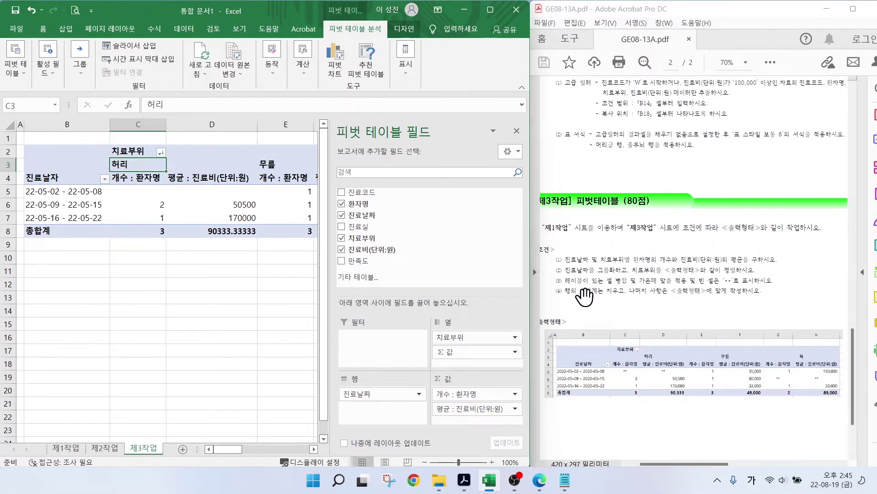
# Review the merge-and-center, empty-cell and row grand total requirements
pyautogui.hotkey('ctrl', '2')
pyautogui.moveTo(598, 287); pyautogui.dragTo(764, 284)
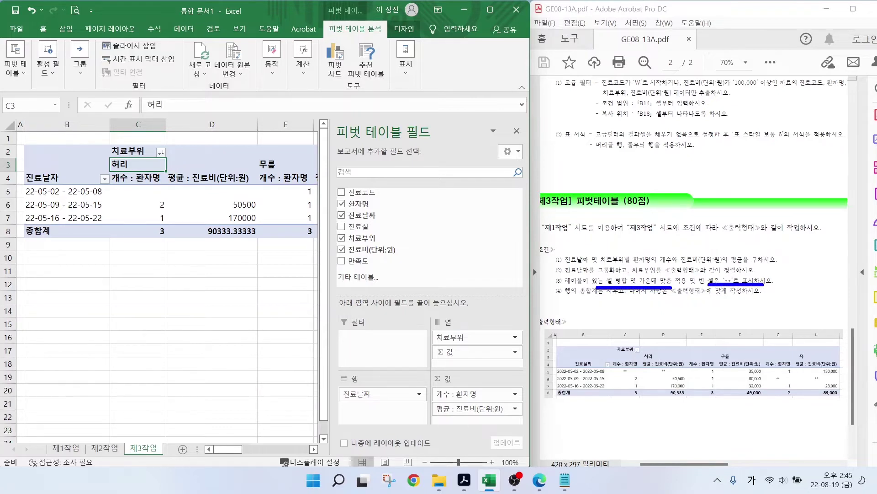
pyautogui.moveTo(565, 298); pyautogui.dragTo(630, 298)
pyautogui.press('Escape')
# Select value cell D6 inside the pivot table
pyautogui.click(144, 206)
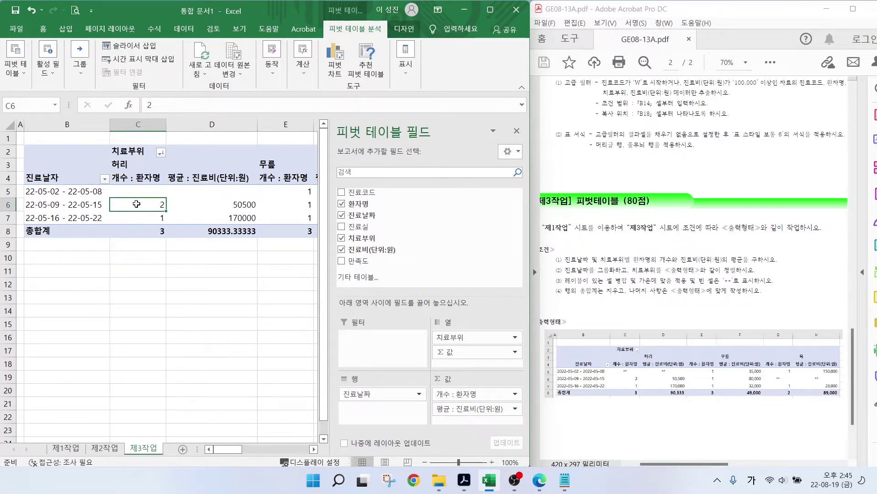
pyautogui.click(206, 204)
pyautogui.click(136, 207)
pyautogui.click(201, 206)
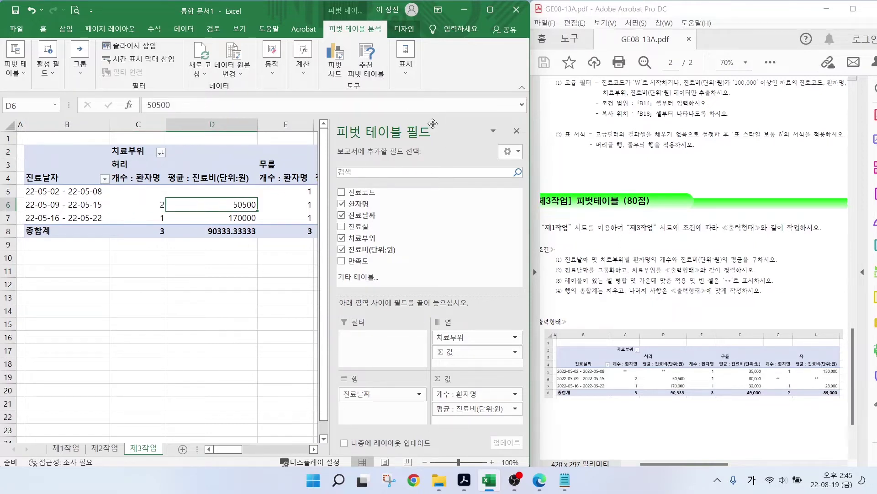
pyautogui.click(214, 301)
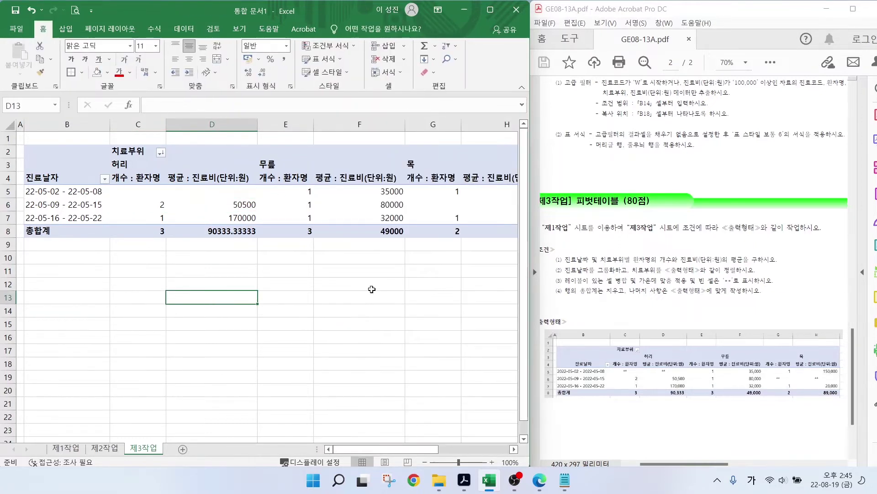
pyautogui.click(202, 171)
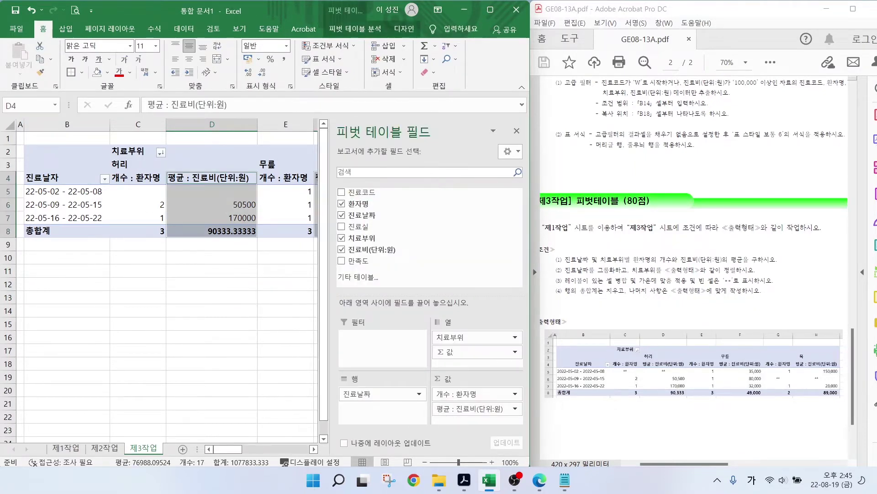
pyautogui.click(200, 159)
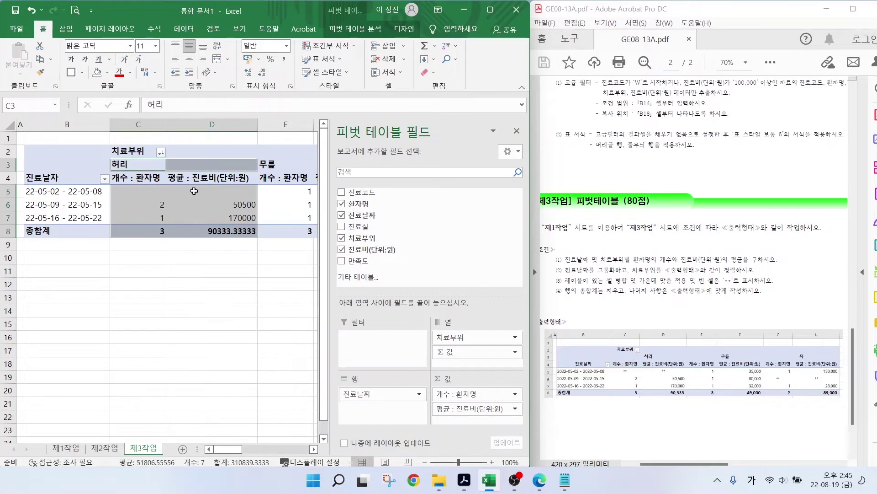
pyautogui.click(194, 191)
pyautogui.click(198, 207)
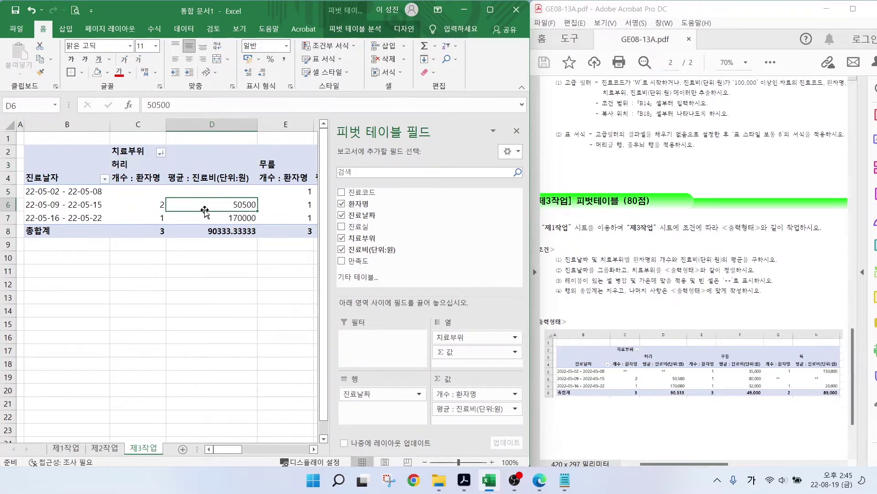
# In 피벗 테이블 옵션, enable merge and center labels and show ** for empty cells
pyautogui.rightClick(205, 210)
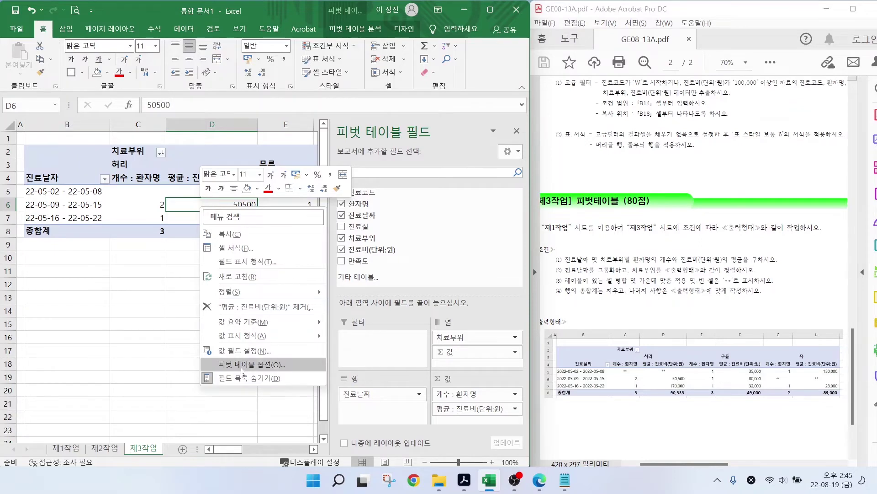
pyautogui.click(242, 365)
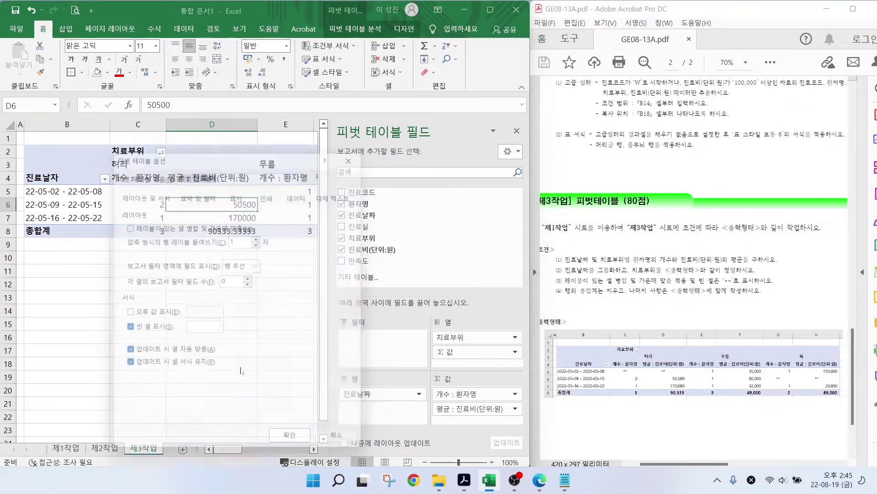
pyautogui.moveTo(118, 216)
pyautogui.mouseDown()
pyautogui.moveTo(122, 224)
pyautogui.moveTo(157, 199)
pyautogui.mouseUp()
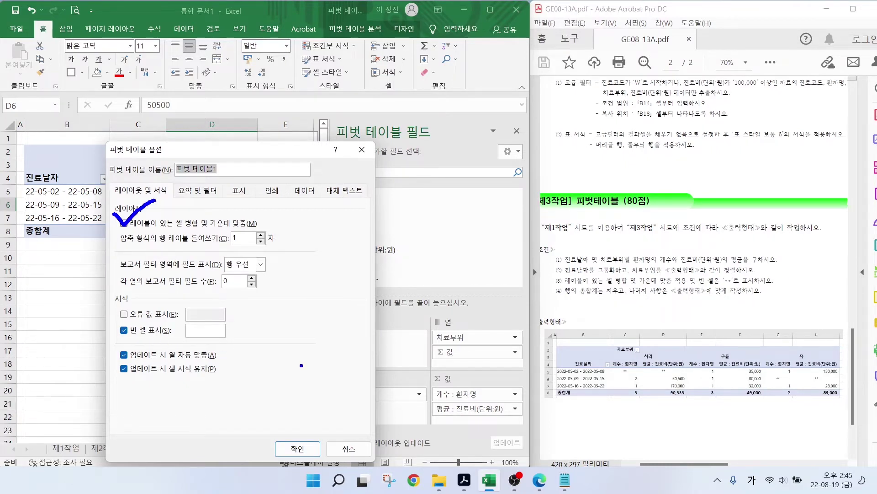
pyautogui.moveTo(194, 332)
pyautogui.mouseDown()
pyautogui.moveTo(207, 331)
pyautogui.moveTo(196, 340)
pyautogui.moveTo(226, 330)
pyautogui.mouseUp()
pyautogui.moveTo(226, 322); pyautogui.dragTo(216, 338)
pyautogui.moveTo(215, 324); pyautogui.dragTo(221, 330)
pyautogui.press('Escape')
pyautogui.click(124, 223)
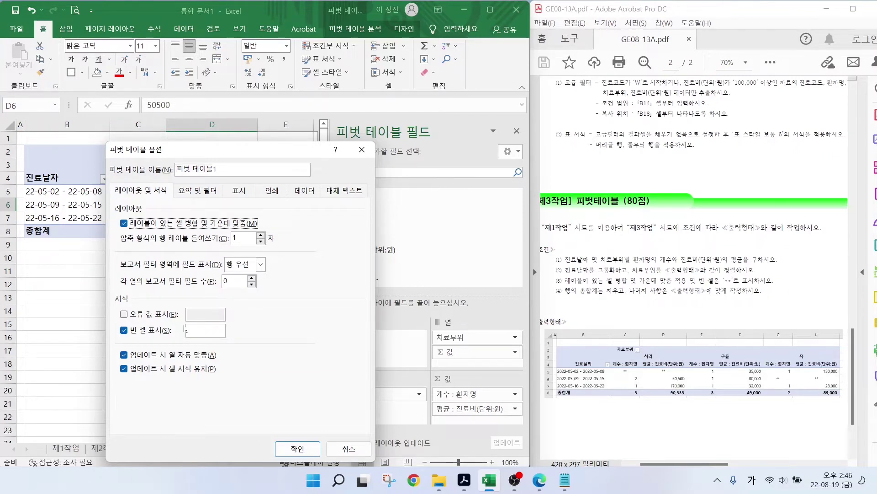
pyautogui.click(187, 330)
pyautogui.write('**')
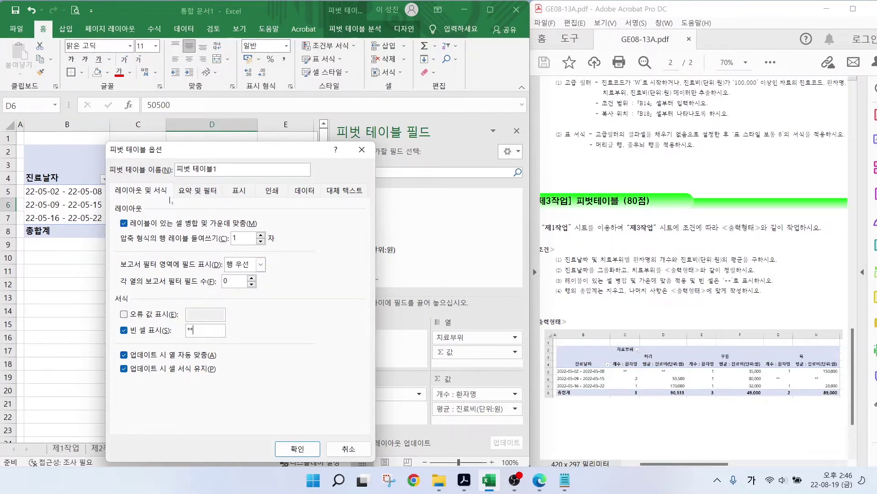
# Turn off row grand totals on the totals tab and apply the options
pyautogui.moveTo(160, 186)
pyautogui.mouseDown()
pyautogui.moveTo(145, 203)
pyautogui.moveTo(165, 207)
pyautogui.moveTo(209, 191)
pyautogui.mouseUp()
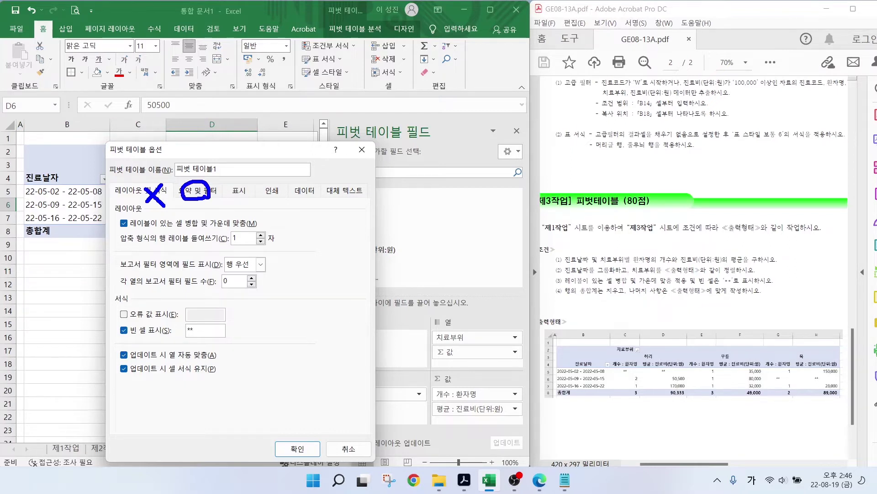
pyautogui.click(190, 192)
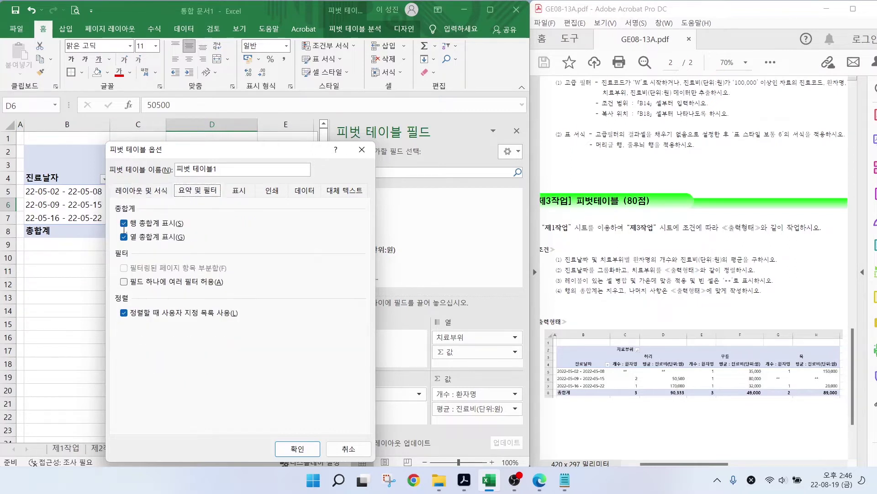
pyautogui.moveTo(164, 196); pyautogui.dragTo(133, 213)
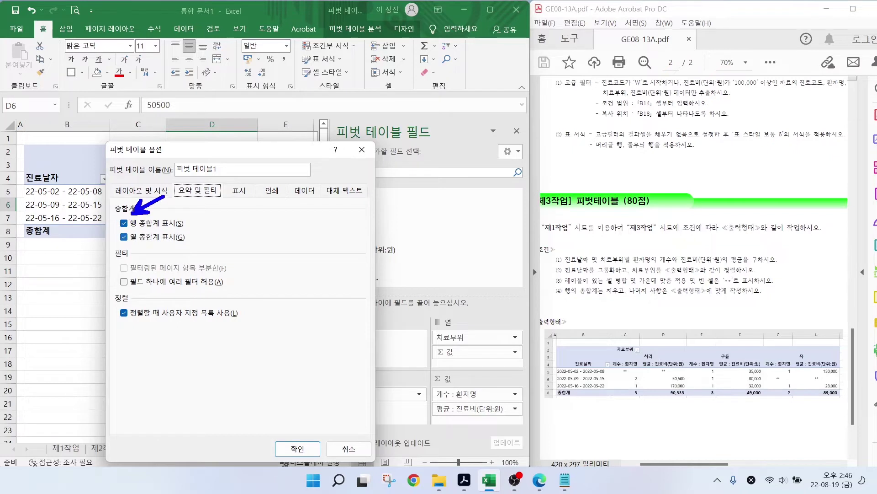
pyautogui.moveTo(138, 247); pyautogui.dragTo(162, 267)
pyautogui.moveTo(578, 297); pyautogui.dragTo(613, 297)
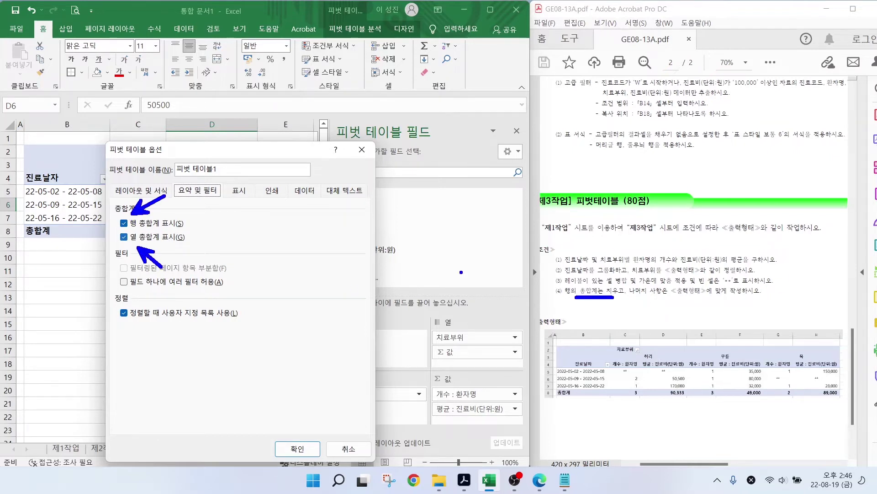
pyautogui.click(124, 223)
pyautogui.click(297, 449)
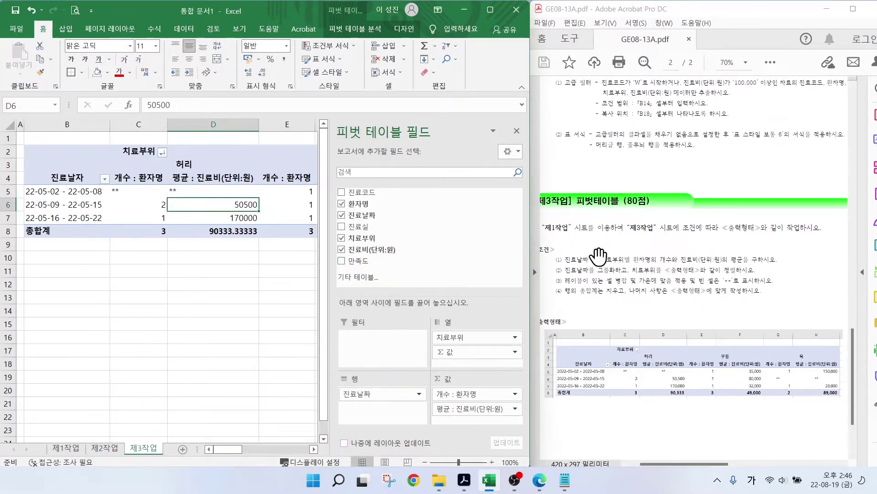
# Close the field list and give the pivot values thousands separators, e.g. 90,333
pyautogui.click(516, 131)
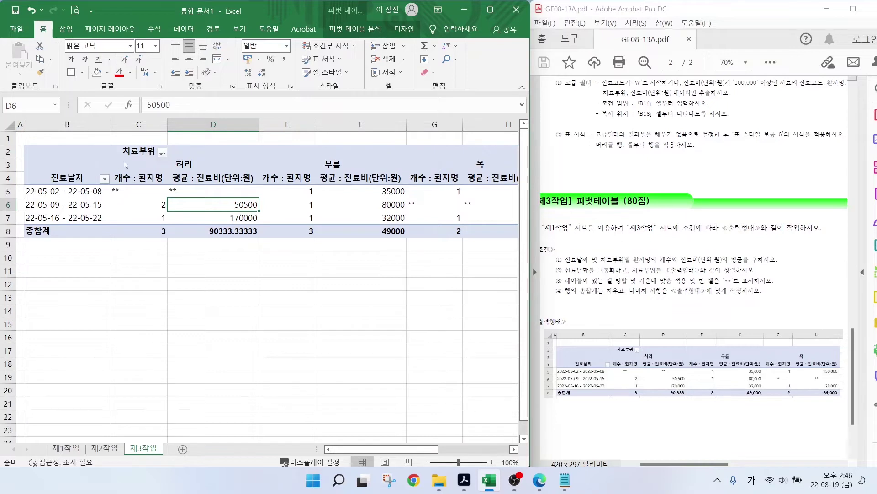
pyautogui.moveTo(140, 148); pyautogui.dragTo(171, 122)
pyautogui.moveTo(76, 167); pyautogui.dragTo(107, 139)
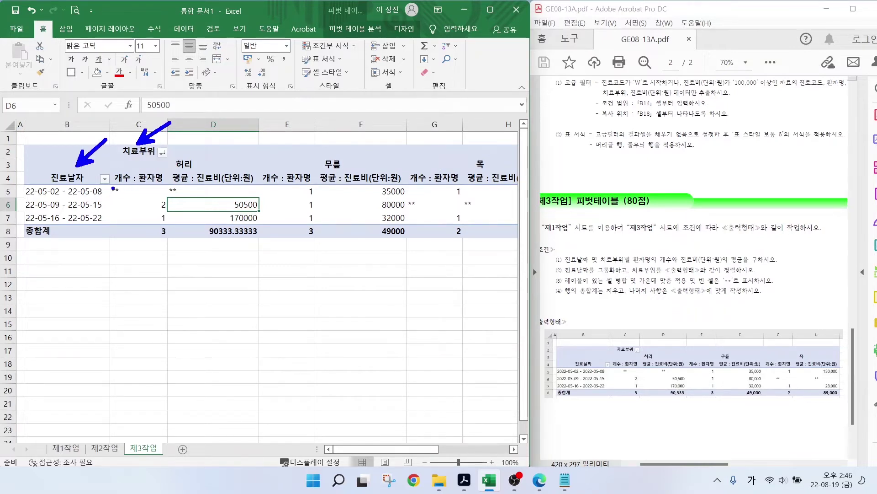
pyautogui.moveTo(230, 235); pyautogui.dragTo(256, 264)
pyautogui.moveTo(114, 195)
pyautogui.mouseDown()
pyautogui.moveTo(97, 212)
pyautogui.moveTo(220, 208)
pyautogui.moveTo(302, 232)
pyautogui.moveTo(518, 231)
pyautogui.moveTo(412, 238)
pyautogui.moveTo(392, 230)
pyautogui.mouseUp()
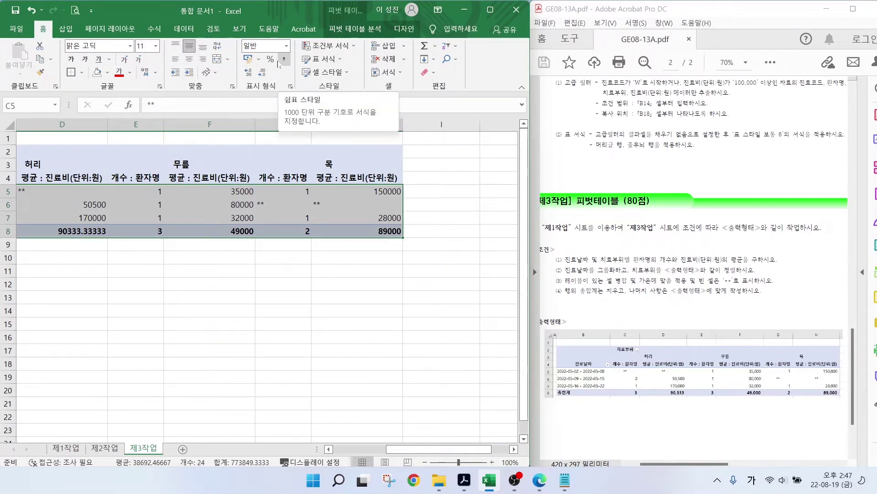
pyautogui.click(278, 64)
pyautogui.hscroll(-3, 214, 231)
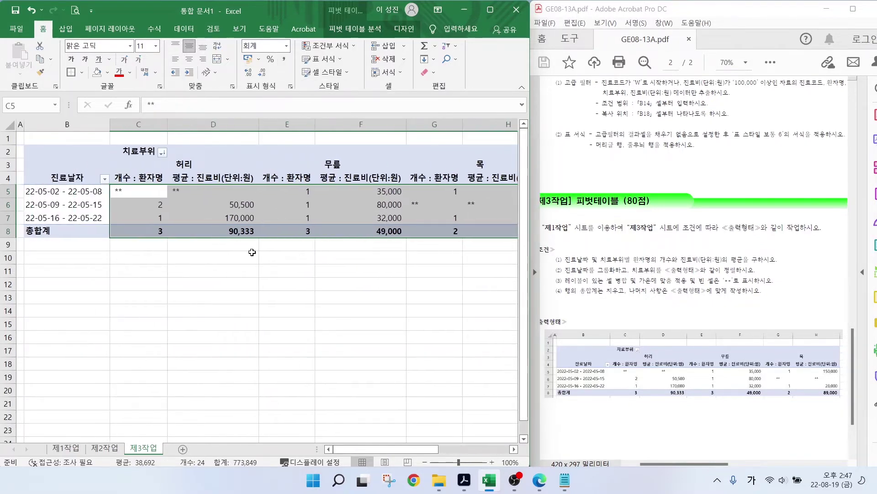
pyautogui.moveTo(249, 242); pyautogui.dragTo(273, 270)
# Center-align the ** placeholder cells C5:D5
pyautogui.click(125, 190)
pyautogui.moveTo(124, 190); pyautogui.dragTo(215, 191)
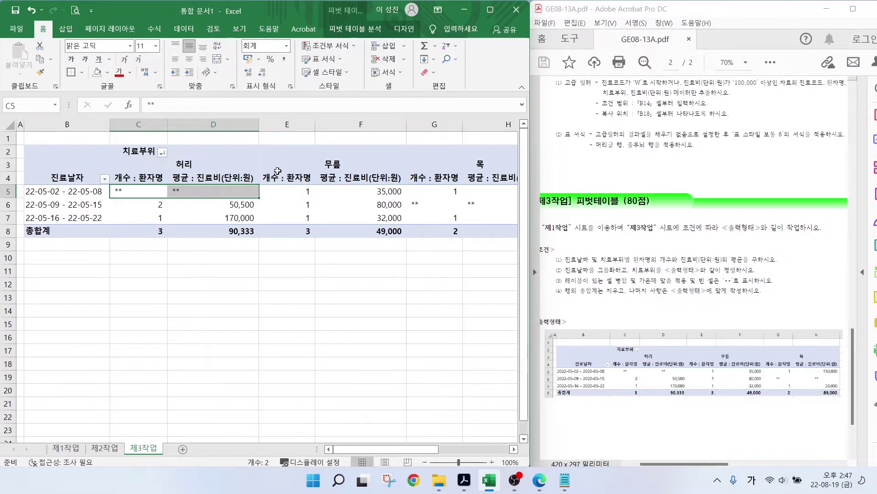
pyautogui.click(189, 59)
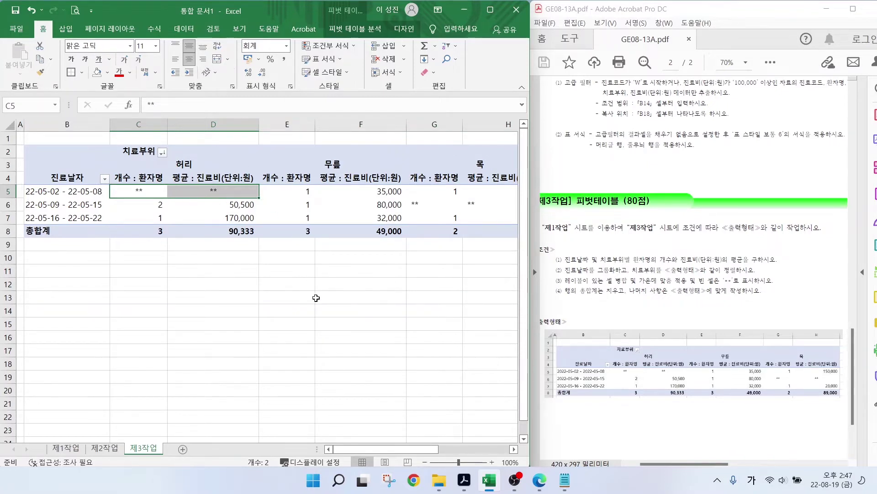
pyautogui.moveTo(409, 205); pyautogui.dragTo(486, 204)
pyautogui.moveTo(409, 449); pyautogui.dragTo(389, 453)
# Switch to the 제1작업 sheet and read the chart instructions in the task sheet
pyautogui.click(264, 294)
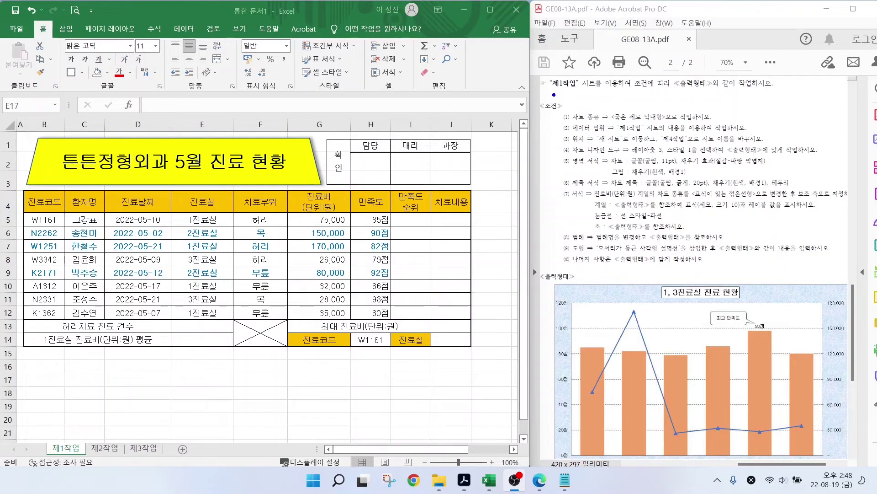
pyautogui.moveTo(581, 91); pyautogui.dragTo(634, 93)
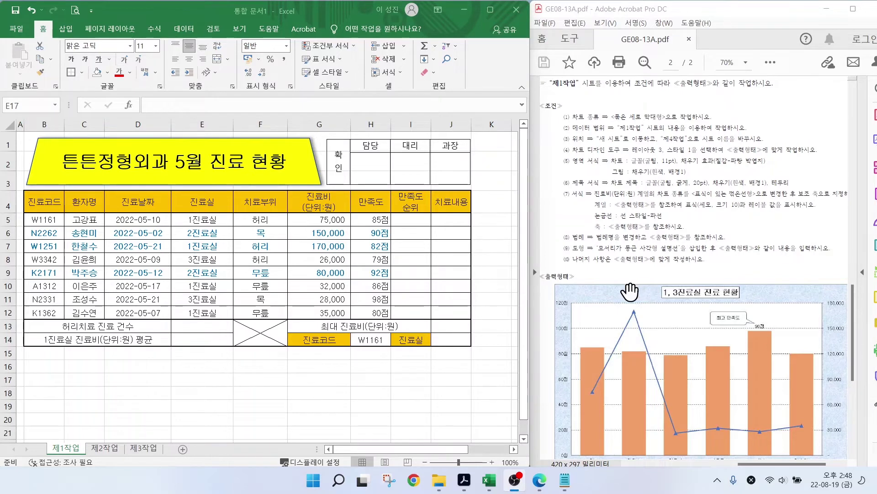
pyautogui.scroll(-1, 635, 289)
pyautogui.scroll(-1, 627, 295)
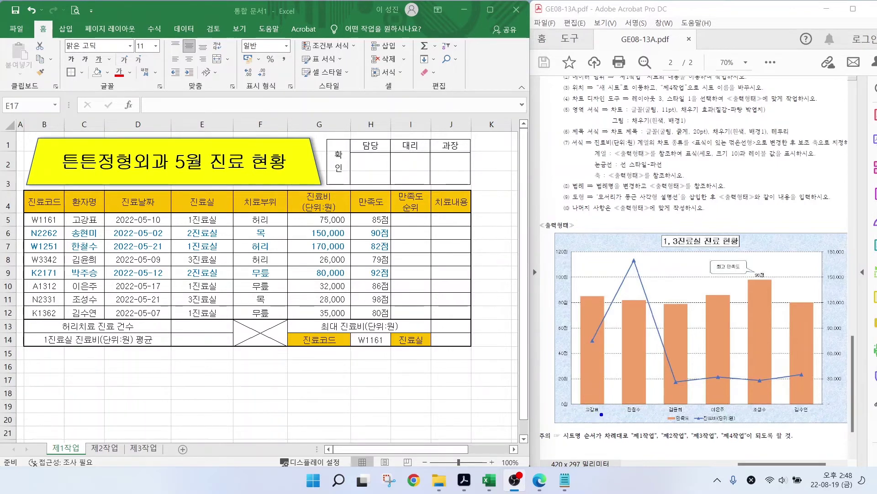
# Identify 환자명, 진료비 and 만족도 as the chart data using the sample chart
pyautogui.moveTo(584, 414); pyautogui.dragTo(604, 415)
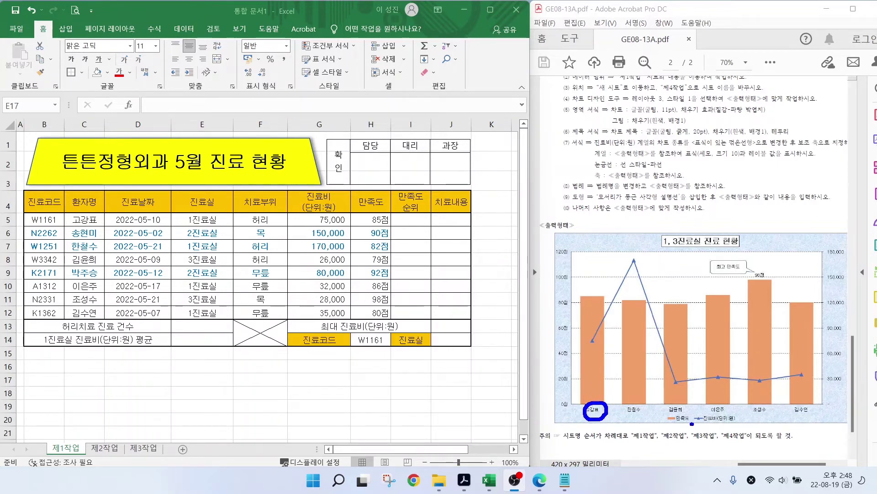
pyautogui.moveTo(692, 423)
pyautogui.mouseDown()
pyautogui.moveTo(669, 417)
pyautogui.moveTo(734, 422)
pyautogui.mouseUp()
pyautogui.moveTo(59, 187)
pyautogui.mouseDown()
pyautogui.moveTo(59, 226)
pyautogui.moveTo(112, 325)
pyautogui.moveTo(112, 187)
pyautogui.mouseUp()
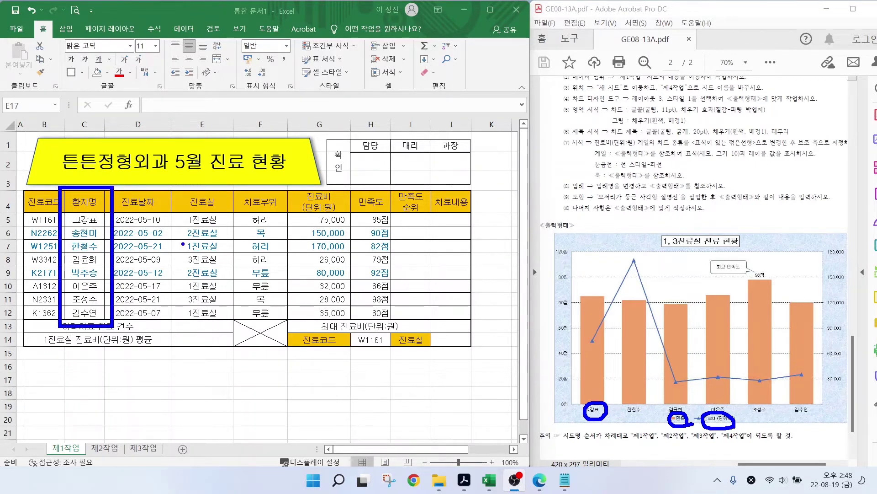
pyautogui.moveTo(353, 186)
pyautogui.mouseDown()
pyautogui.moveTo(352, 297)
pyautogui.moveTo(398, 318)
pyautogui.moveTo(399, 188)
pyautogui.moveTo(353, 185)
pyautogui.mouseUp()
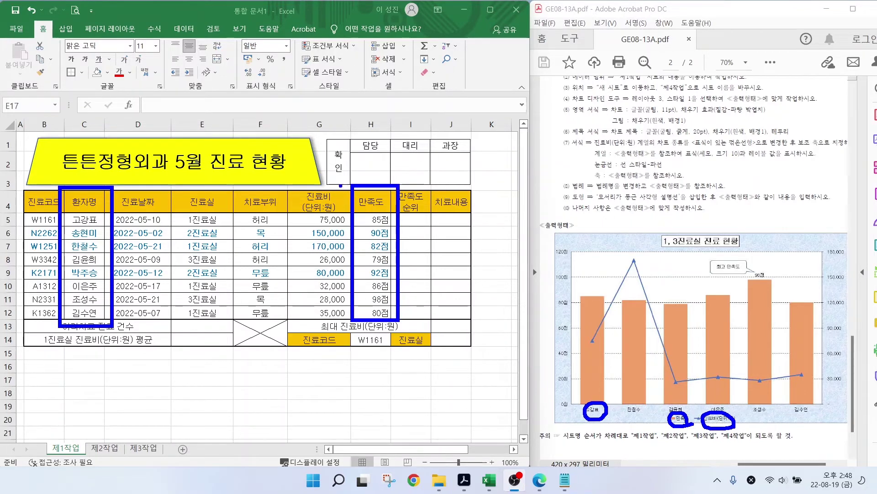
pyautogui.moveTo(292, 186); pyautogui.dragTo(353, 320)
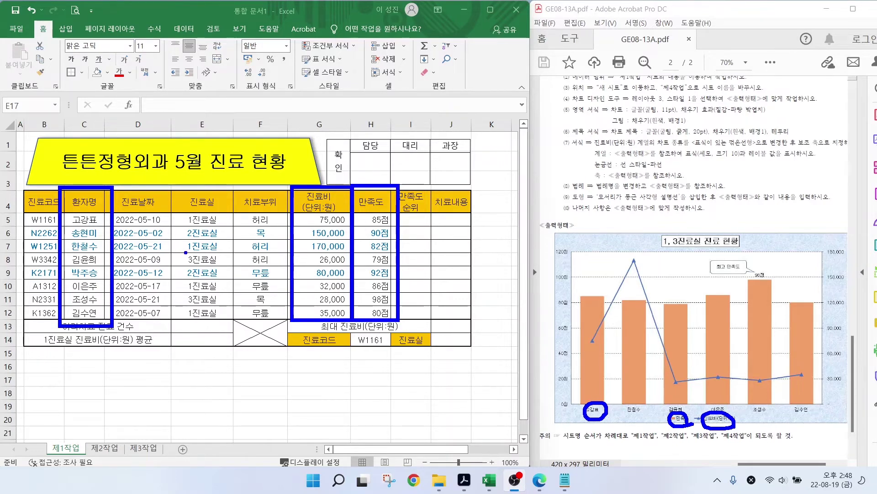
# Select C4:C12 and G4:H12 and insert a 2-D clustered column chart
pyautogui.press('e')
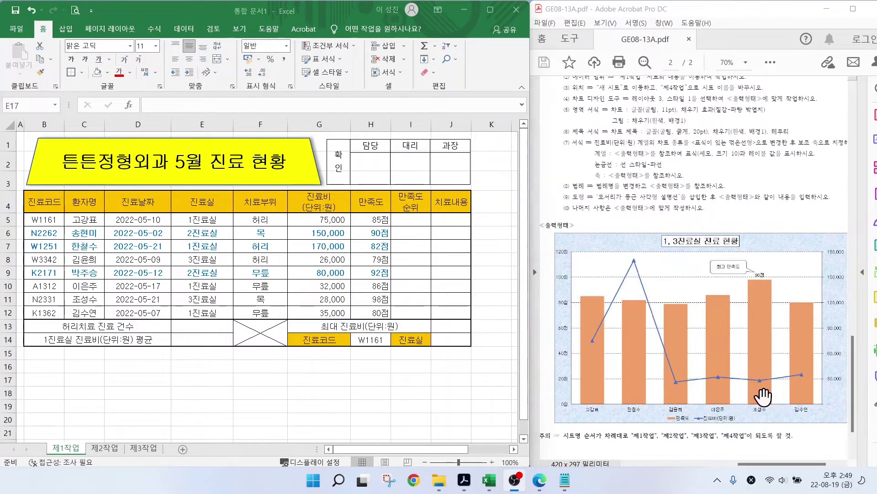
pyautogui.moveTo(86, 201); pyautogui.dragTo(87, 312)
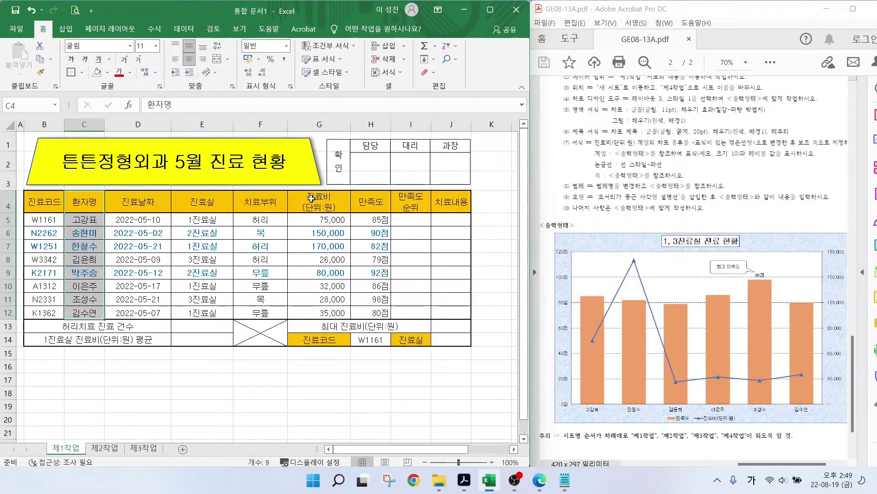
pyautogui.moveTo(314, 197); pyautogui.dragTo(370, 313)
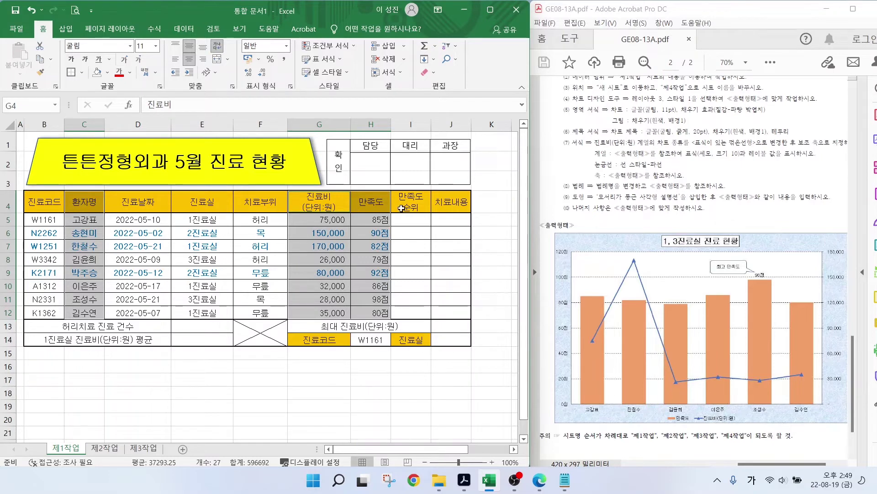
pyautogui.click(67, 32)
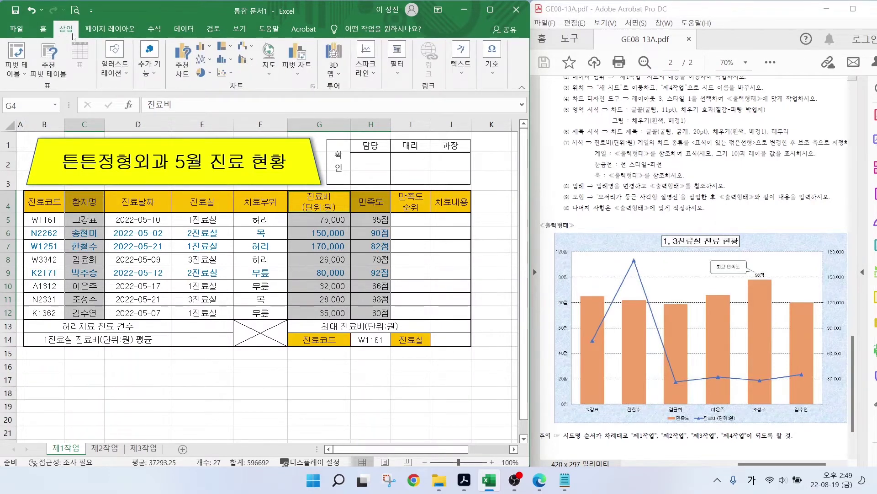
pyautogui.click(201, 47)
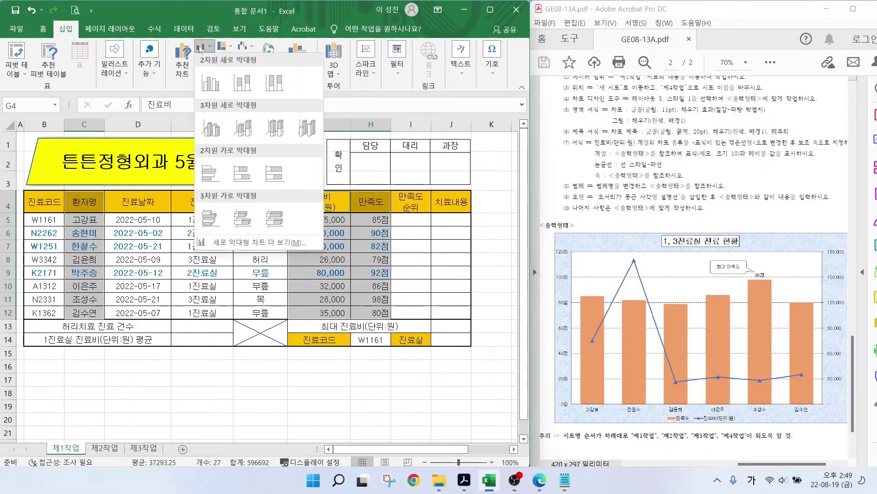
pyautogui.click(208, 82)
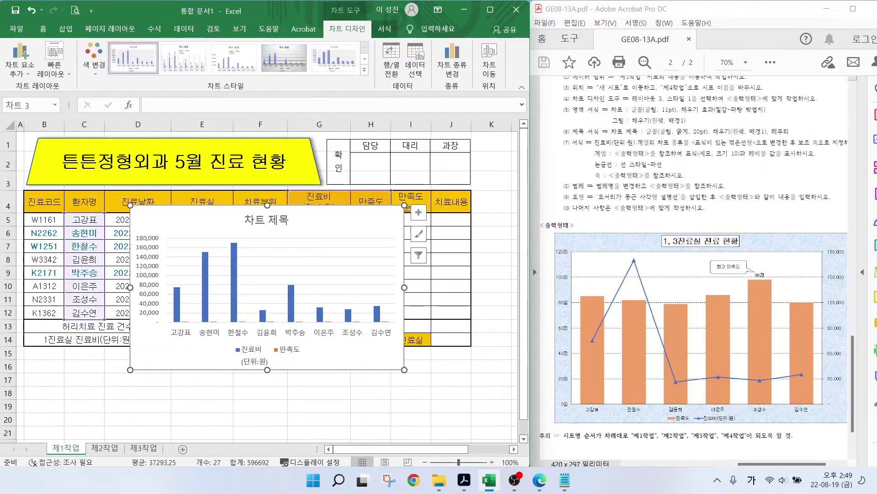
pyautogui.scroll(1, 724, 157)
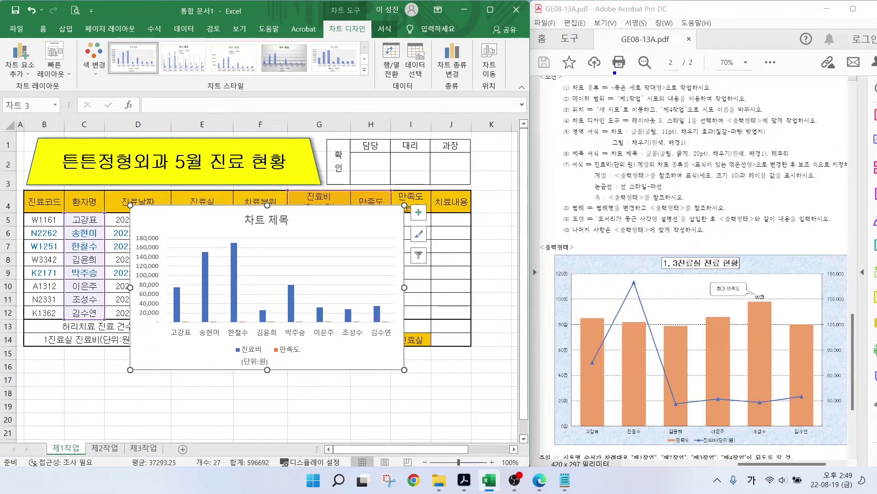
# Review the chart type, data range, design and new 제4작업 sheet requirements
pyautogui.moveTo(625, 79); pyautogui.dragTo(663, 55)
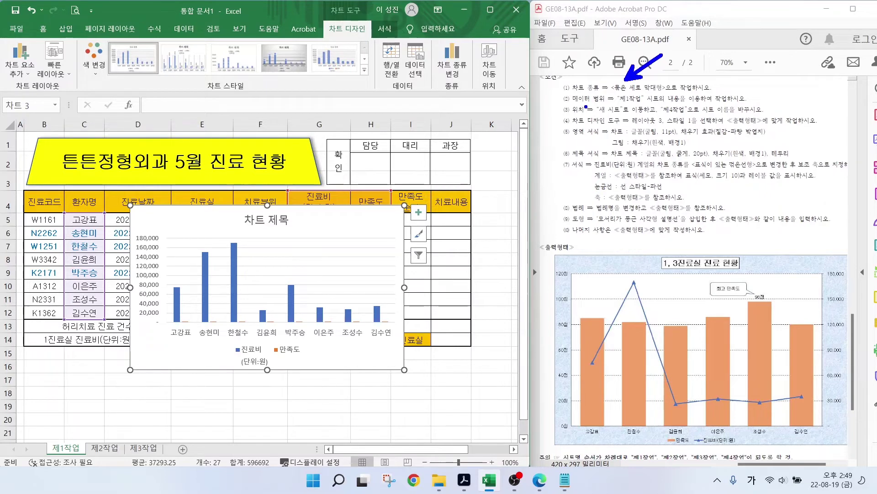
pyautogui.moveTo(589, 106); pyautogui.dragTo(720, 105)
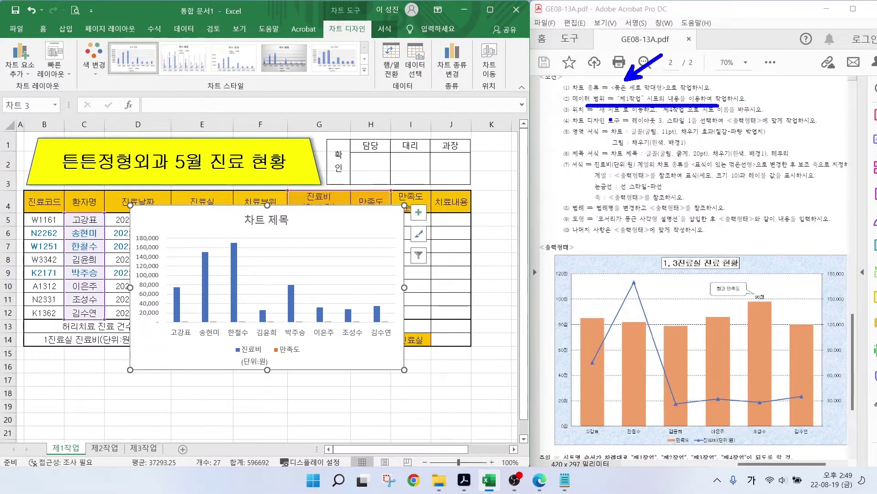
pyautogui.moveTo(618, 117); pyautogui.dragTo(654, 158)
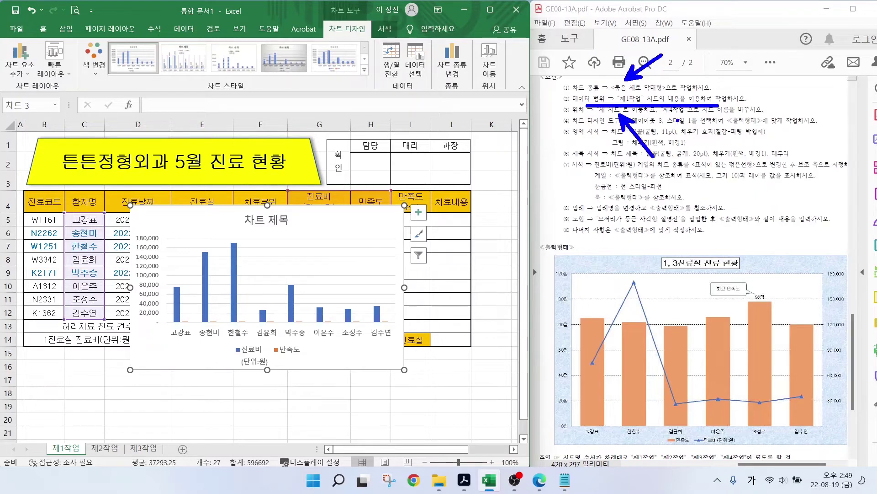
pyautogui.moveTo(670, 114); pyautogui.dragTo(715, 115)
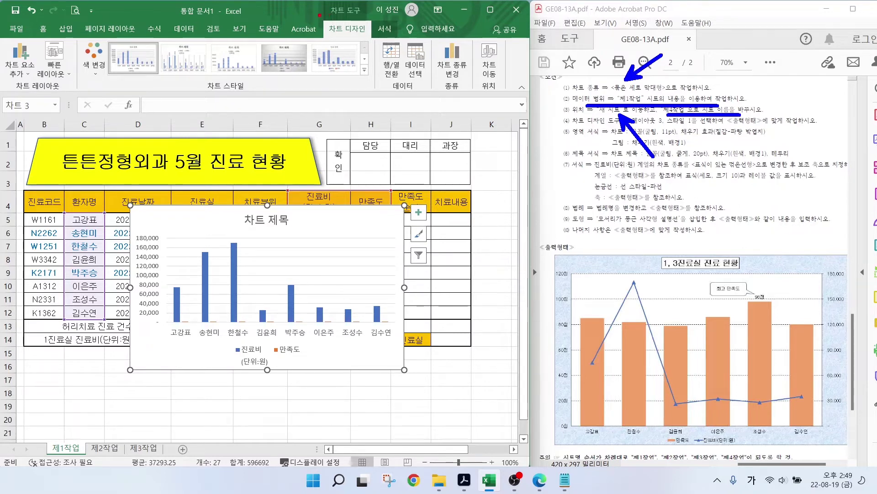
pyautogui.moveTo(319, 14); pyautogui.dragTo(375, 43)
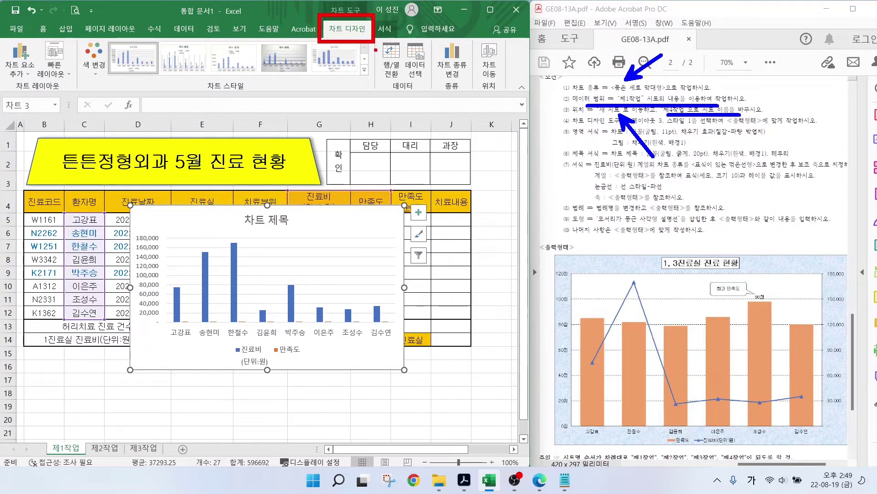
pyautogui.moveTo(468, 39); pyautogui.dragTo(511, 88)
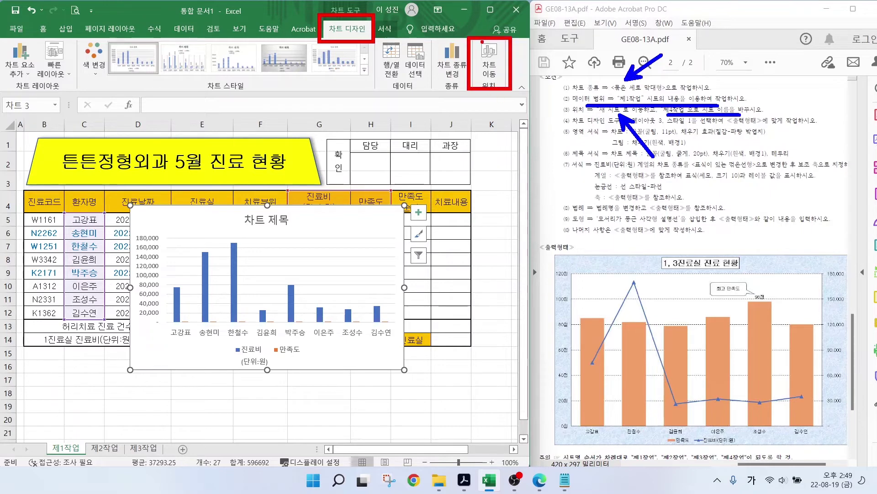
pyautogui.press('Escape')
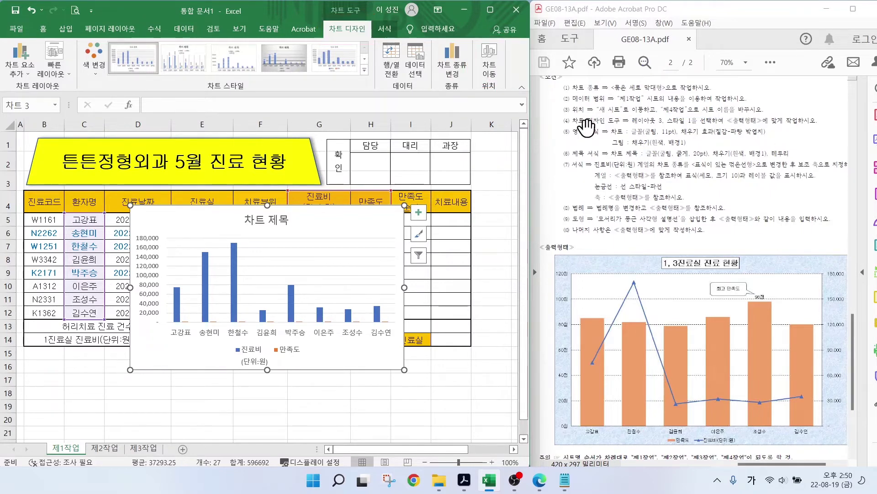
pyautogui.click(489, 71)
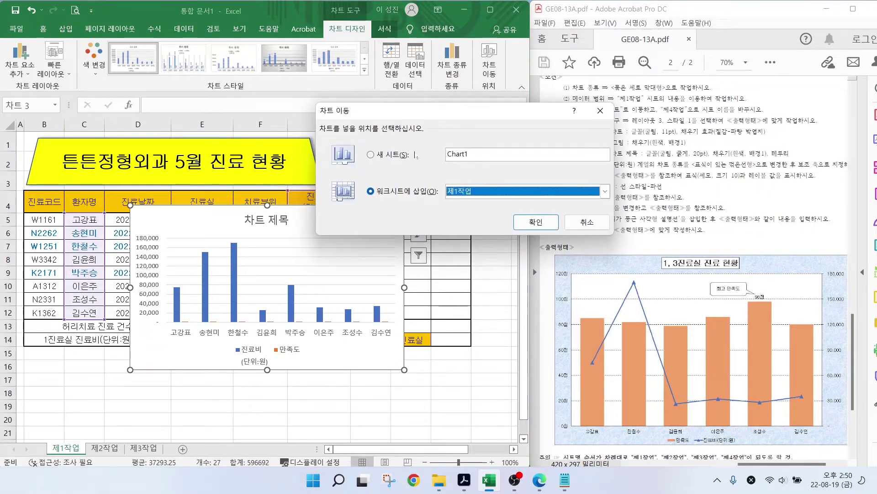
pyautogui.click(371, 155)
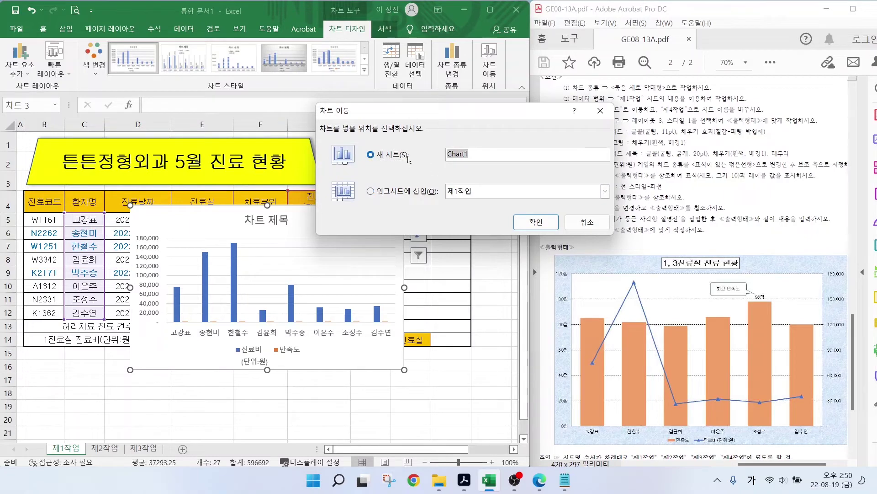
pyautogui.write('ㅈ')
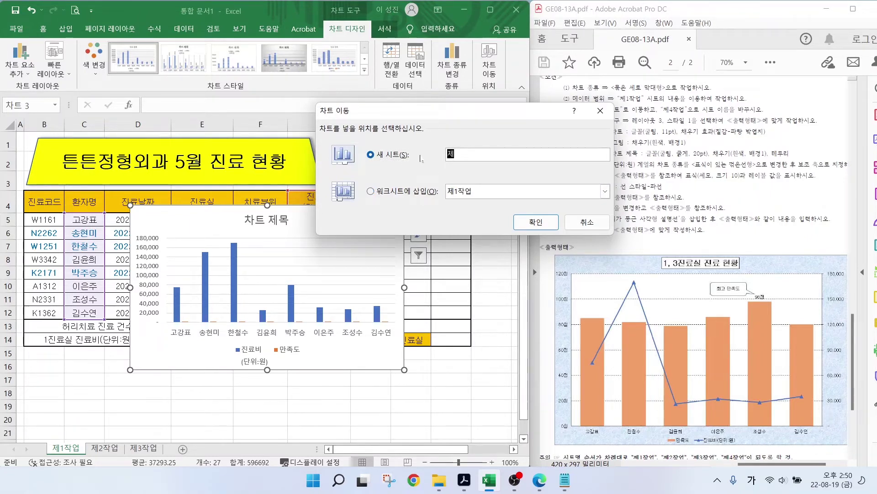
pyautogui.write('4작업')
pyautogui.click(530, 224)
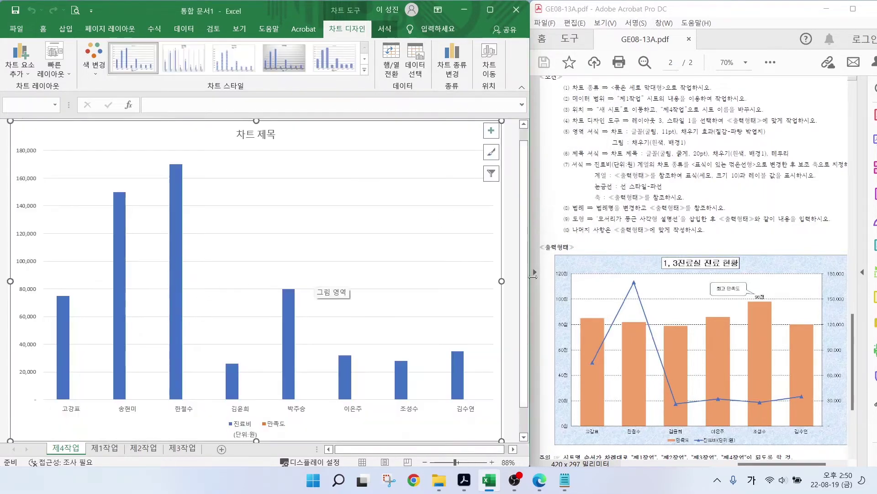
pyautogui.scroll(-1, 704, 351)
pyautogui.scroll(-1, 704, 351)
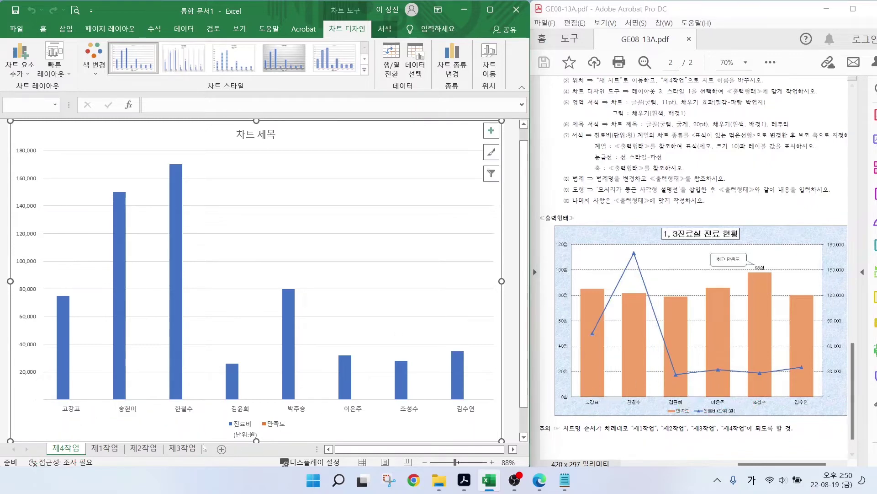
# Move the 제4작업 sheet tab to the end, after 제3작업
pyautogui.moveTo(115, 451); pyautogui.dragTo(205, 449)
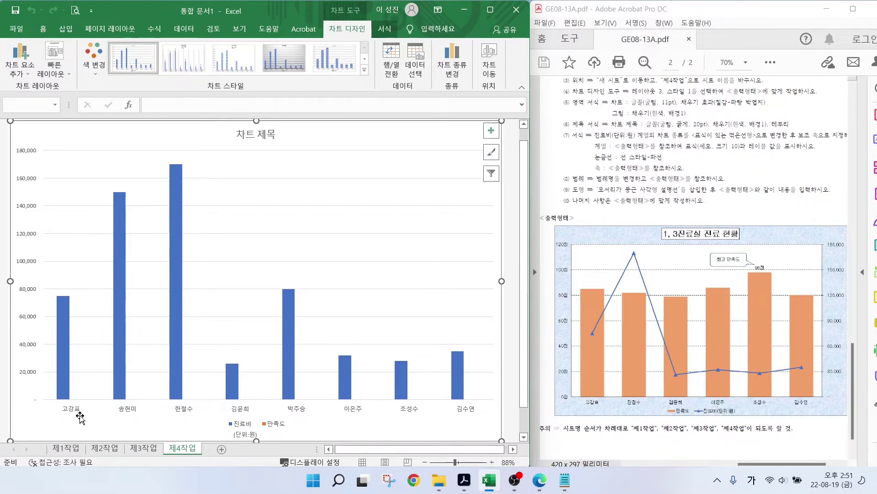
pyautogui.moveTo(77, 413)
pyautogui.mouseDown()
pyautogui.moveTo(53, 394)
pyautogui.moveTo(84, 416)
pyautogui.mouseUp()
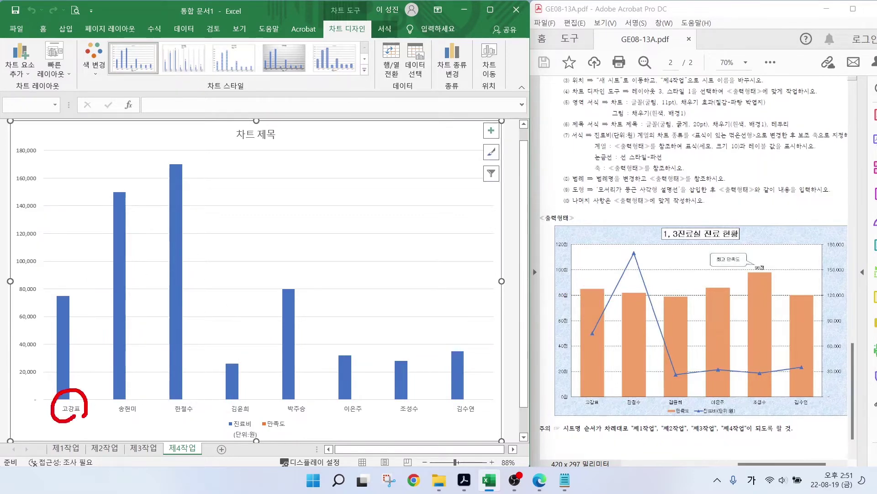
pyautogui.moveTo(140, 396); pyautogui.dragTo(119, 414)
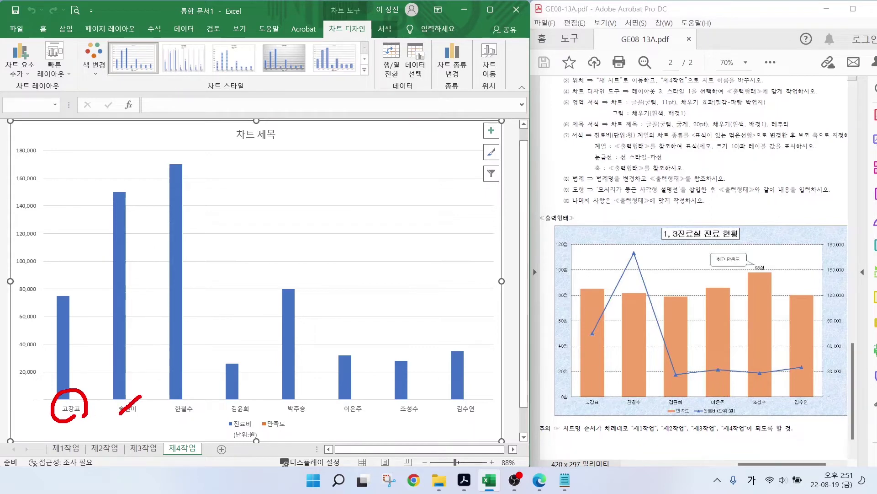
pyautogui.moveTo(175, 424)
pyautogui.mouseDown()
pyautogui.moveTo(191, 401)
pyautogui.moveTo(189, 420)
pyautogui.mouseUp()
pyautogui.moveTo(244, 420)
pyautogui.mouseDown()
pyautogui.moveTo(222, 416)
pyautogui.moveTo(247, 414)
pyautogui.mouseUp()
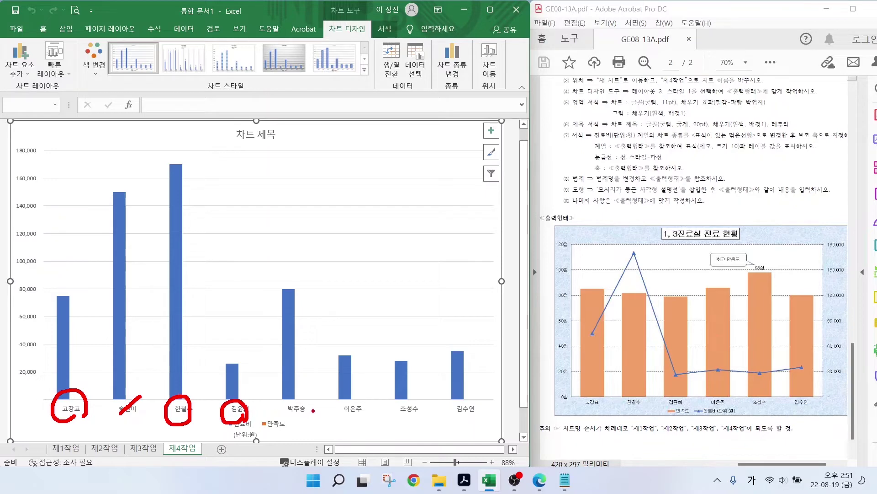
pyautogui.moveTo(312, 398); pyautogui.dragTo(287, 418)
pyautogui.moveTo(140, 409)
pyautogui.mouseDown()
pyautogui.moveTo(110, 415)
pyautogui.moveTo(129, 405)
pyautogui.moveTo(122, 408)
pyautogui.mouseUp()
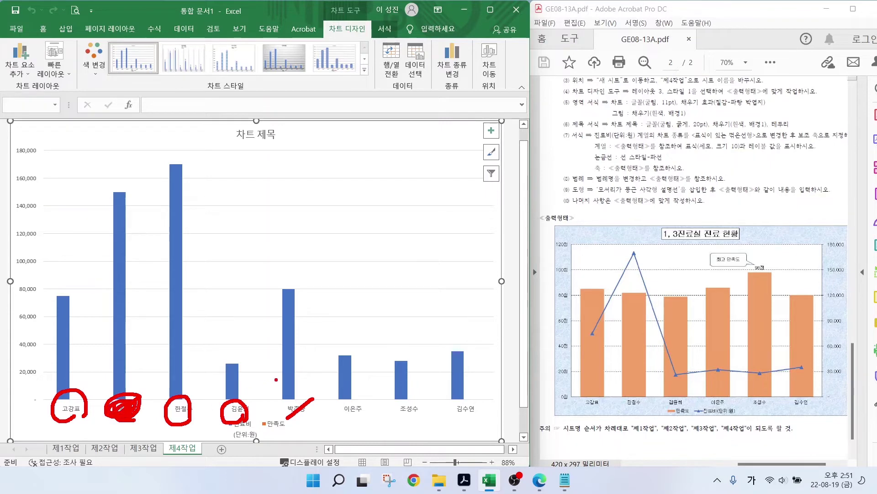
pyautogui.press('Escape')
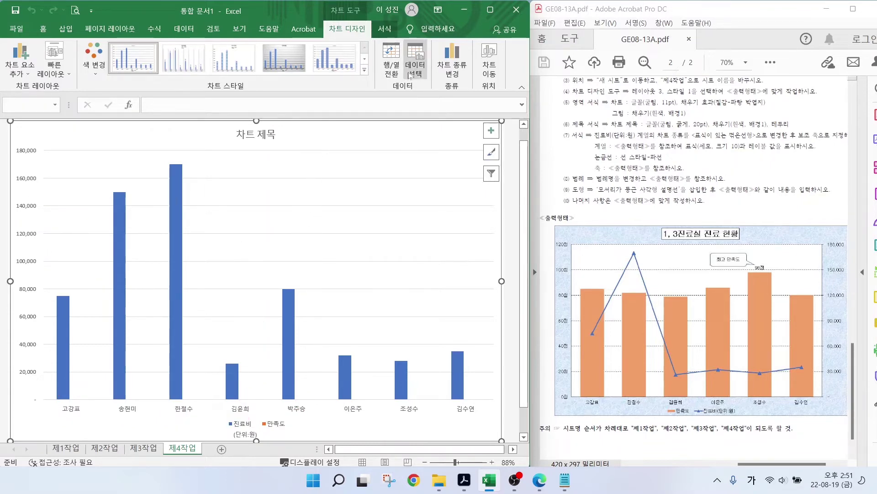
pyautogui.moveTo(314, 11); pyautogui.dragTo(374, 32)
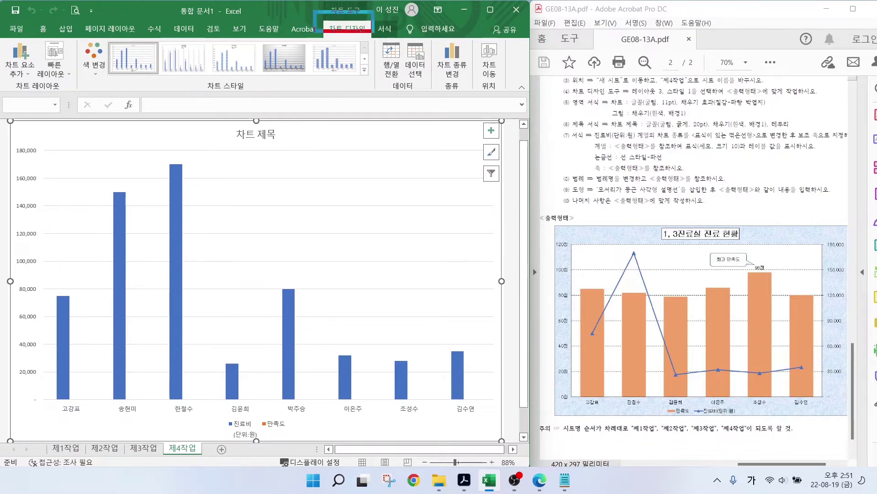
pyautogui.moveTo(436, 83)
pyautogui.mouseDown()
pyautogui.moveTo(398, 72)
pyautogui.moveTo(446, 46)
pyautogui.moveTo(430, 97)
pyautogui.mouseUp()
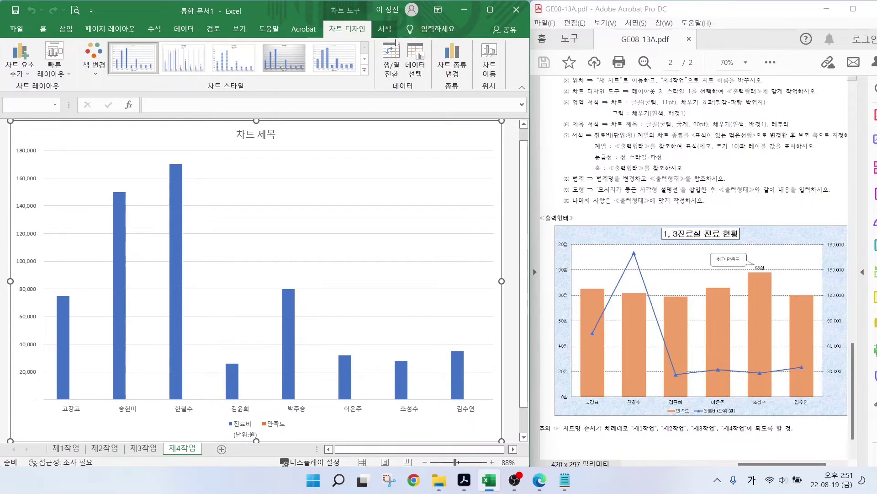
pyautogui.click(417, 68)
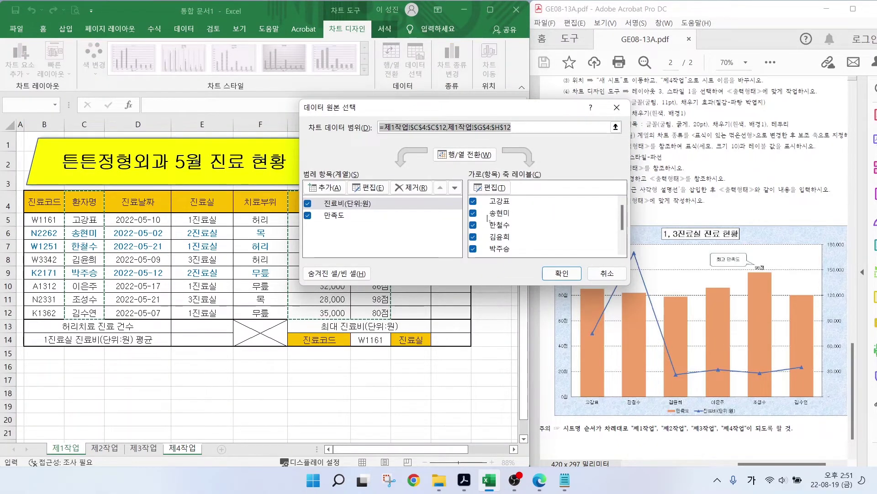
pyautogui.click(473, 213)
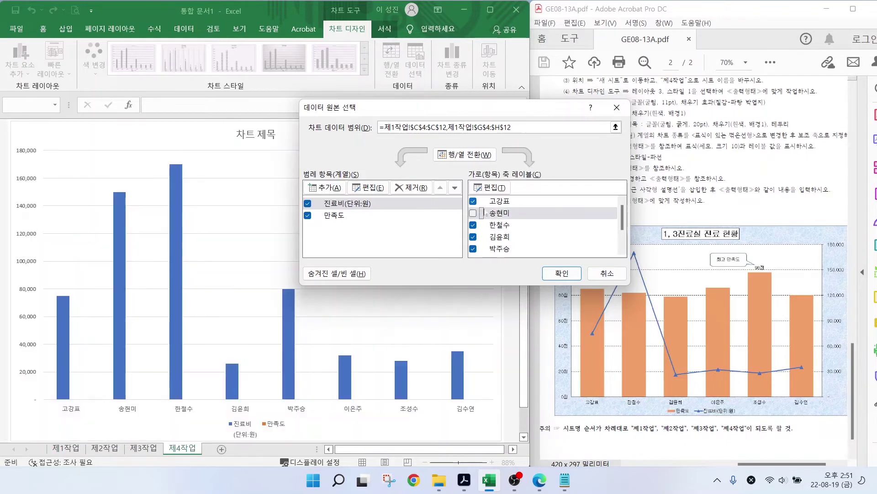
pyautogui.click(474, 249)
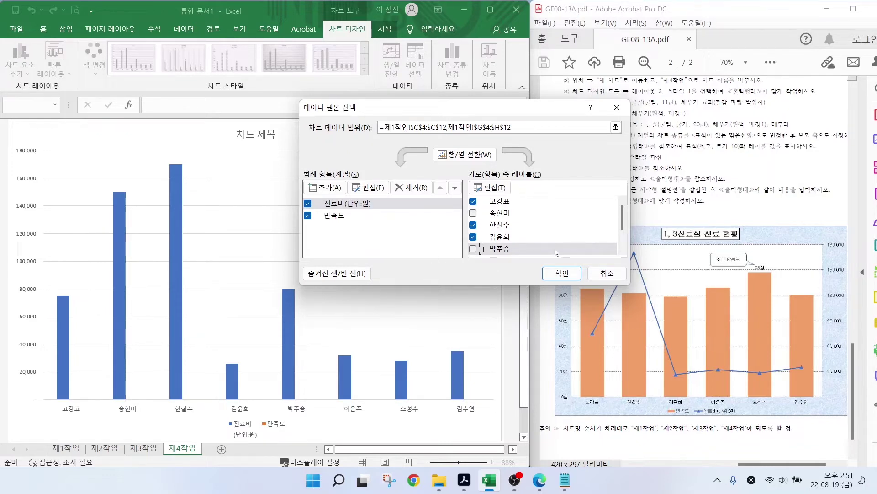
pyautogui.click(562, 273)
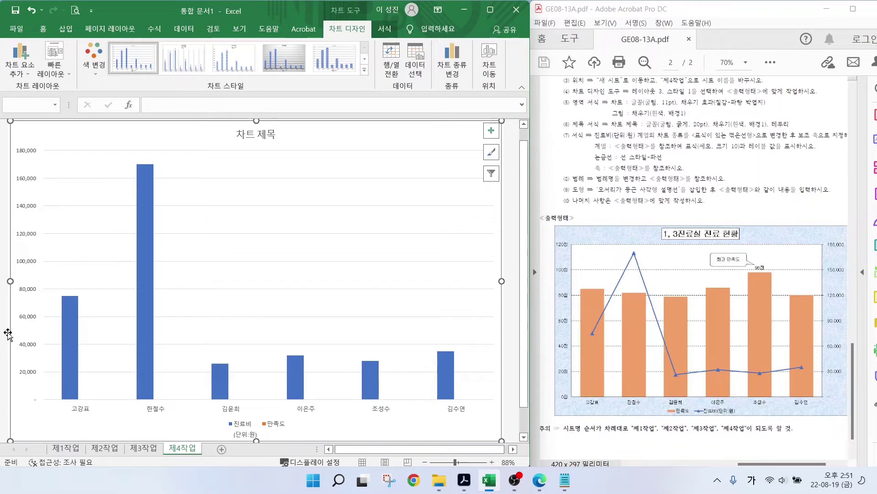
# Highlight instruction (4) and point out the chart layout and chart style galleries
pyautogui.moveTo(577, 99); pyautogui.dragTo(803, 97)
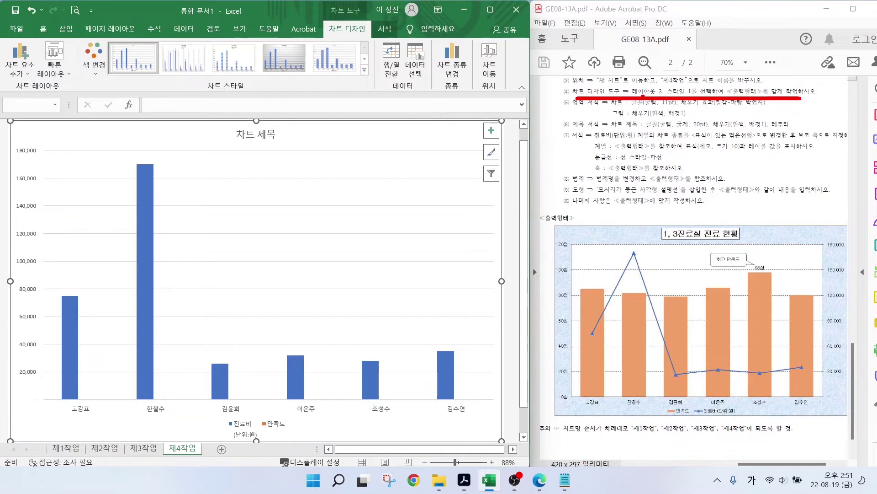
pyautogui.press('Escape')
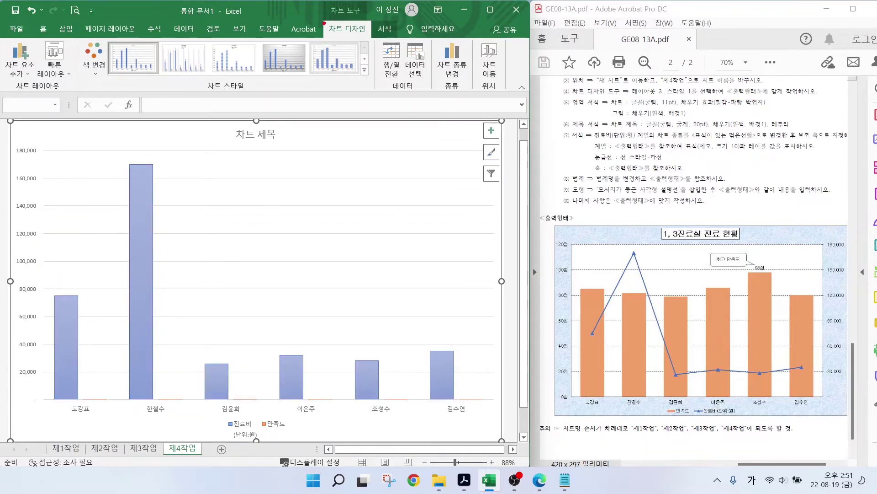
pyautogui.moveTo(319, 17); pyautogui.dragTo(366, 42)
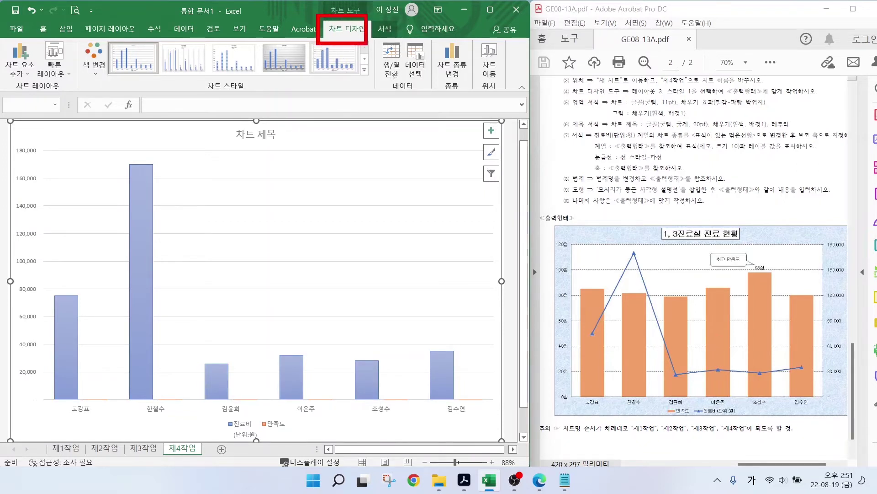
pyautogui.moveTo(56, 81); pyautogui.dragTo(30, 123)
pyautogui.moveTo(219, 86); pyautogui.dragTo(188, 130)
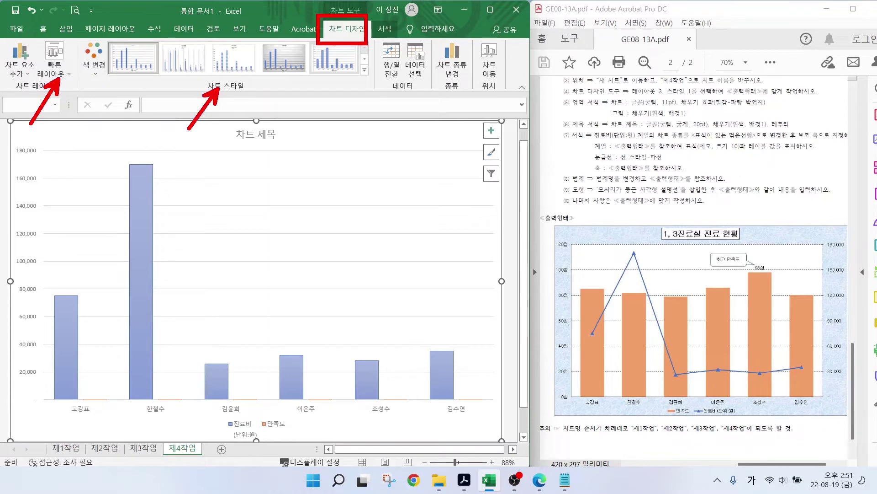
pyautogui.press('Escape')
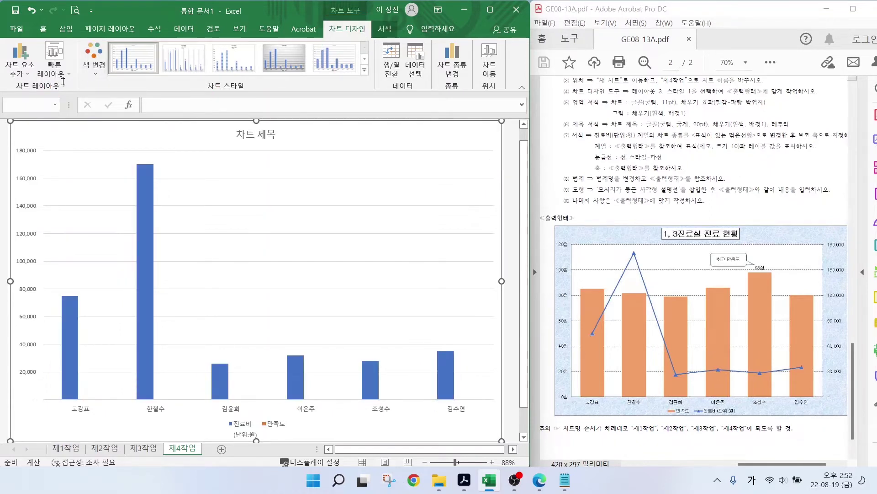
# Apply Quick Layout 3 and chart Style 1 to the chart
pyautogui.click(54, 59)
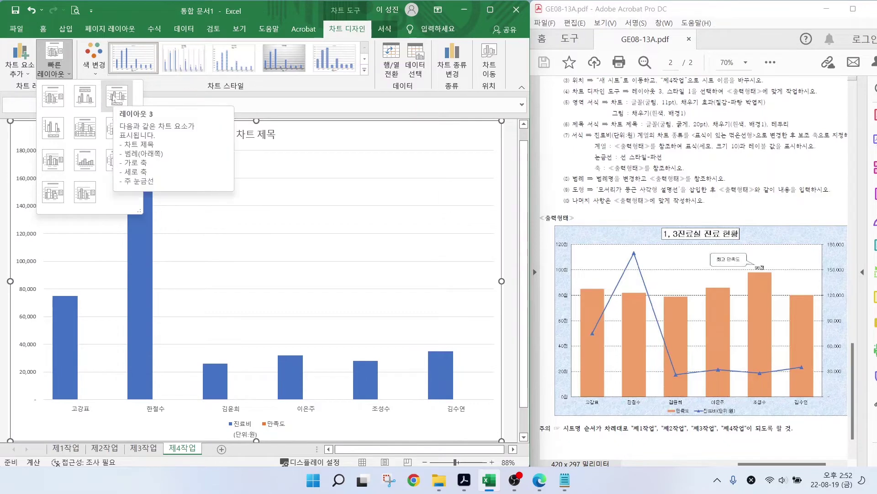
pyautogui.click(113, 97)
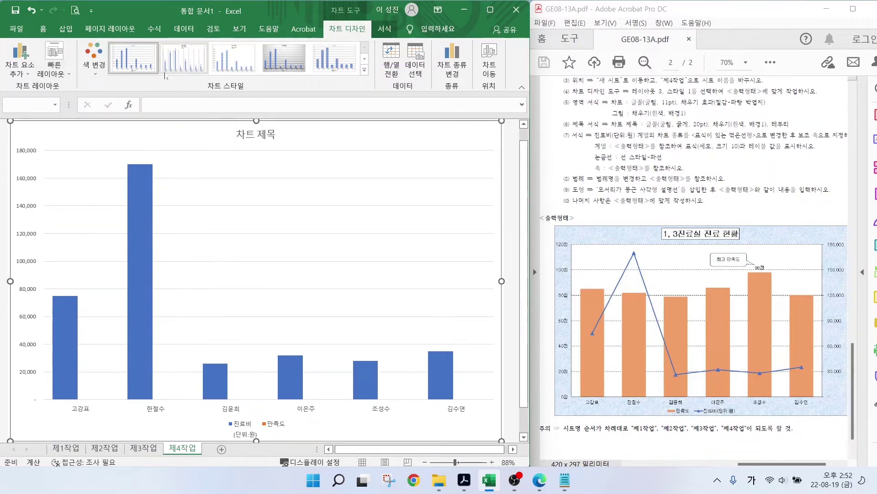
pyautogui.click(137, 69)
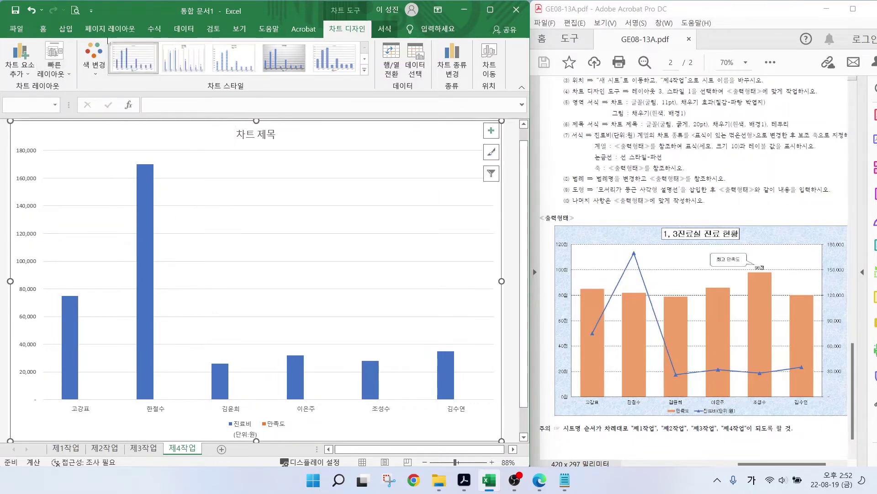
# Annotate instruction (5), pointing to the required 굴림 font
pyautogui.hotkey('ctrl', '2')
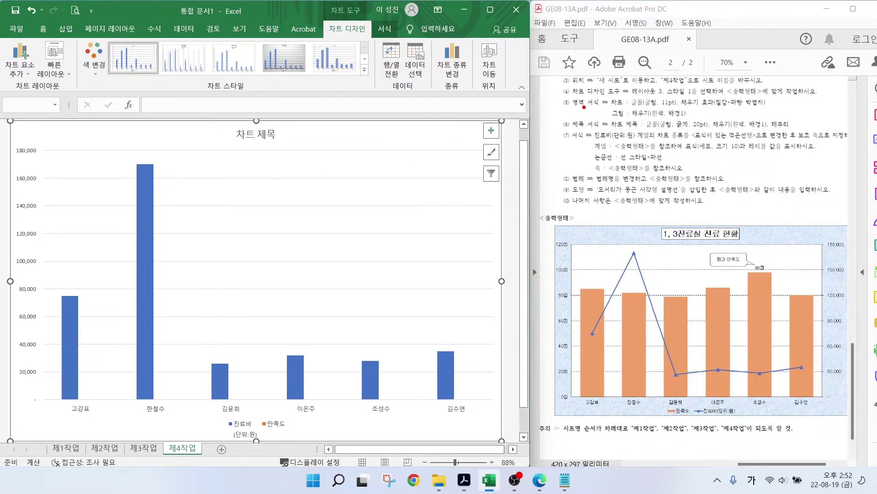
pyautogui.moveTo(585, 107); pyautogui.dragTo(777, 107)
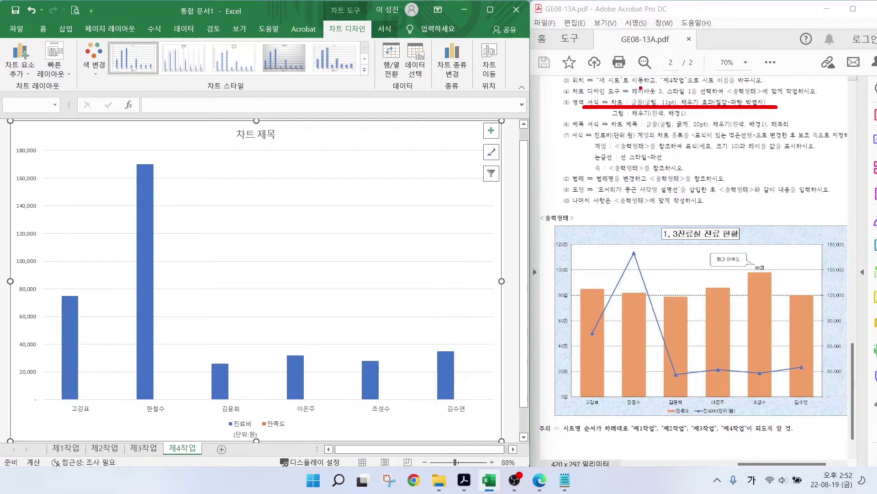
pyautogui.moveTo(649, 97); pyautogui.dragTo(681, 76)
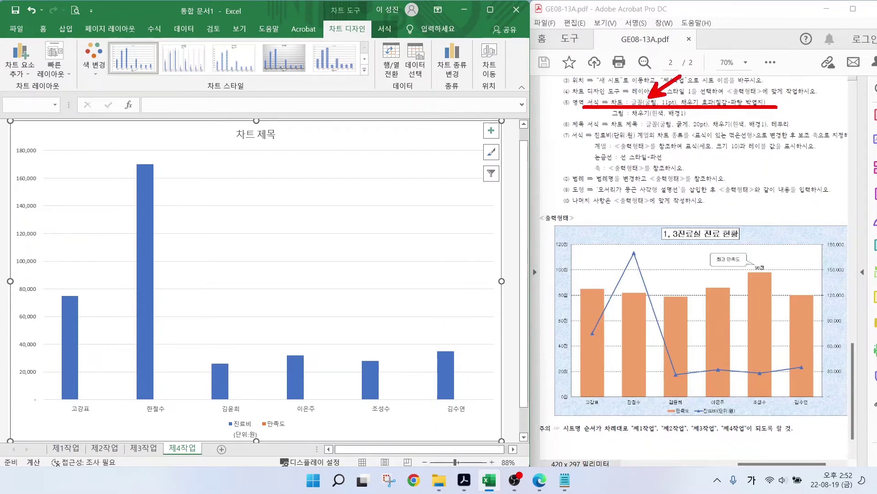
pyautogui.press('Escape')
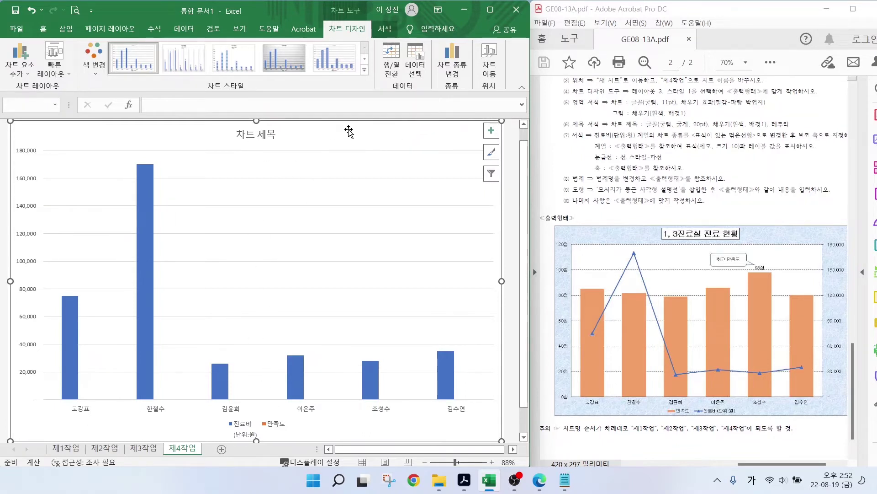
# On the Home tab, set the selected chart's font to 굴림 and its size to 11
pyautogui.click(43, 29)
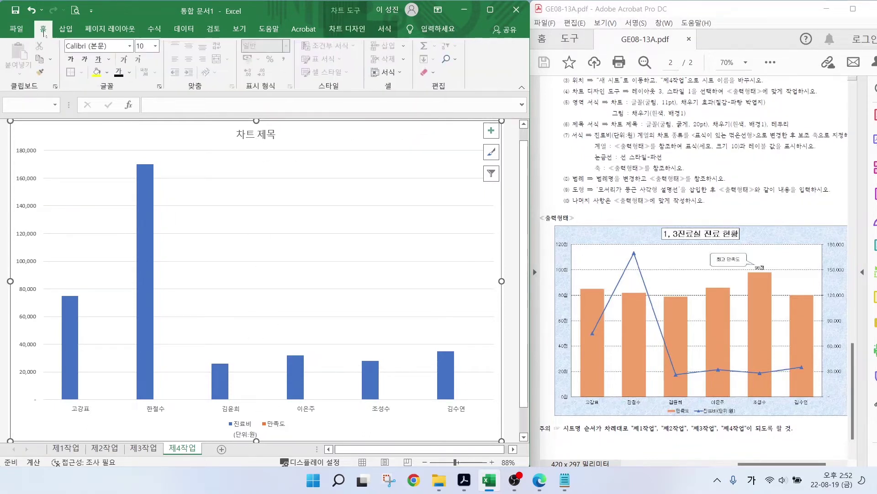
pyautogui.click(96, 45)
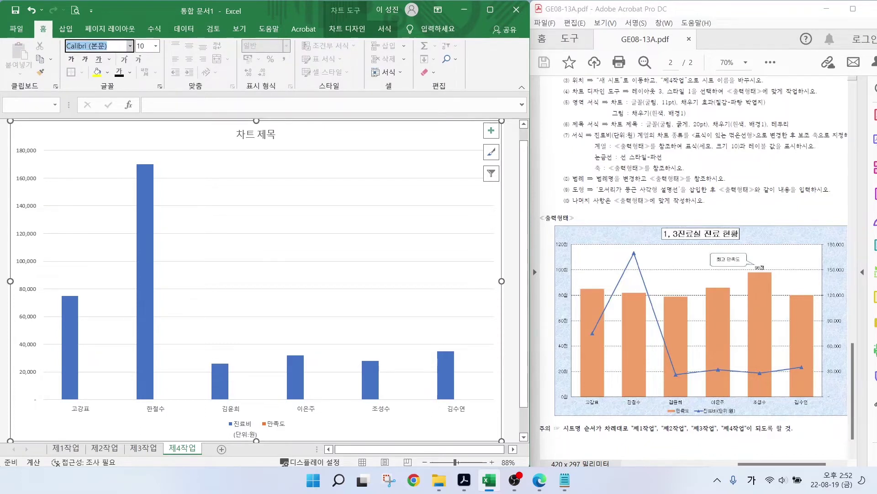
pyautogui.write('ㄱㅜㄹㄹㅣㅁ')
pyautogui.press('Return')
pyautogui.click(144, 46)
pyautogui.write('11')
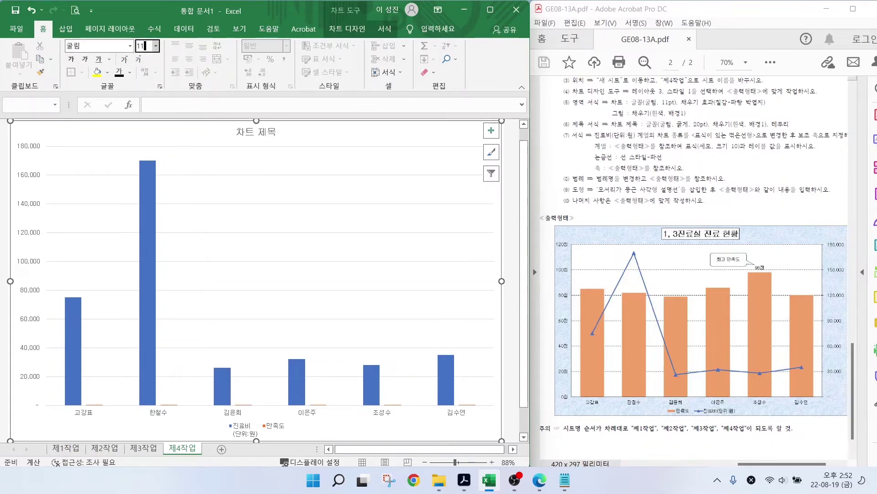
pyautogui.press('Return')
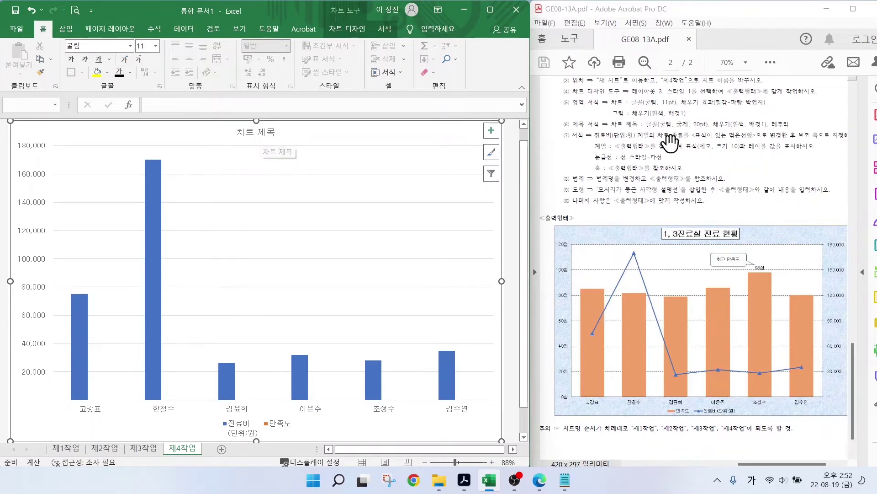
pyautogui.moveTo(728, 97); pyautogui.dragTo(770, 64)
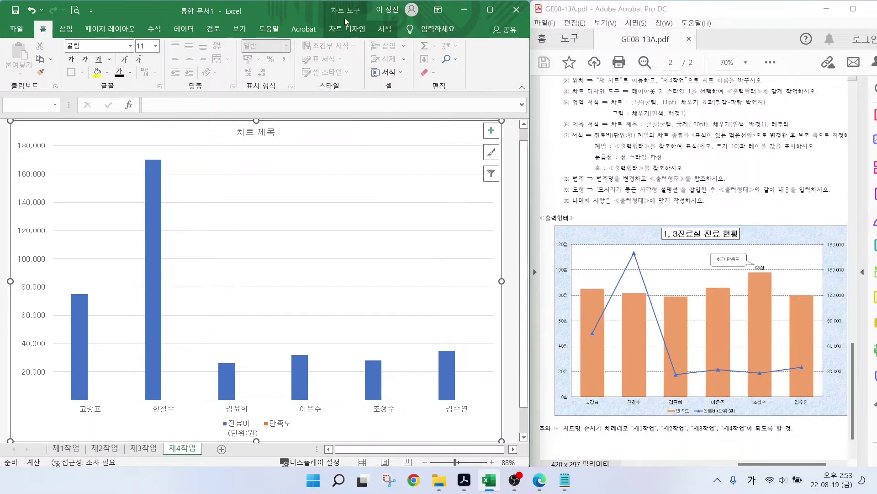
# Fill the chart area with the blue tissue-paper (파랑 박엽지) texture
pyautogui.moveTo(323, 19)
pyautogui.mouseDown()
pyautogui.moveTo(369, 41)
pyautogui.moveTo(401, 40)
pyautogui.mouseUp()
pyautogui.press('Escape')
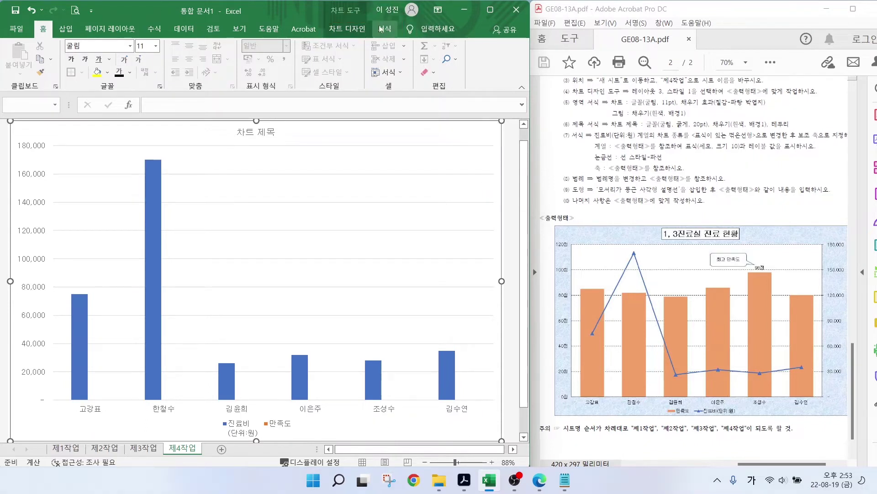
pyautogui.click(381, 29)
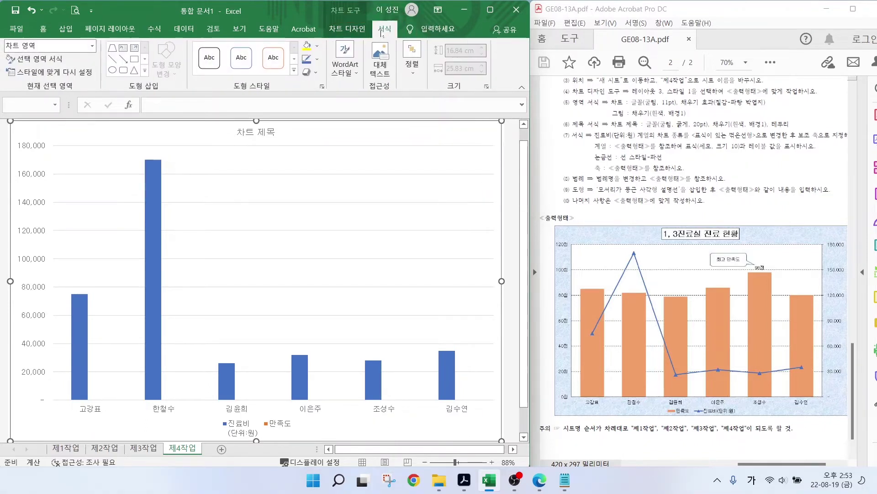
pyautogui.click(316, 47)
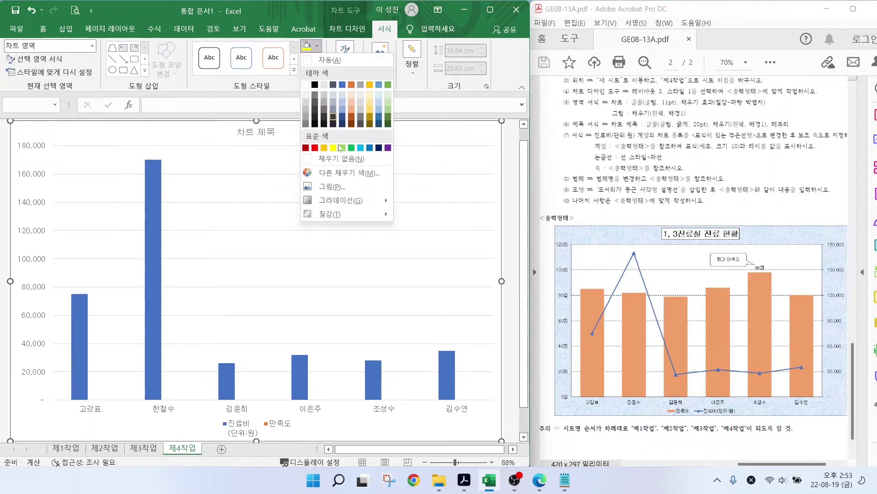
pyautogui.moveTo(329, 215)
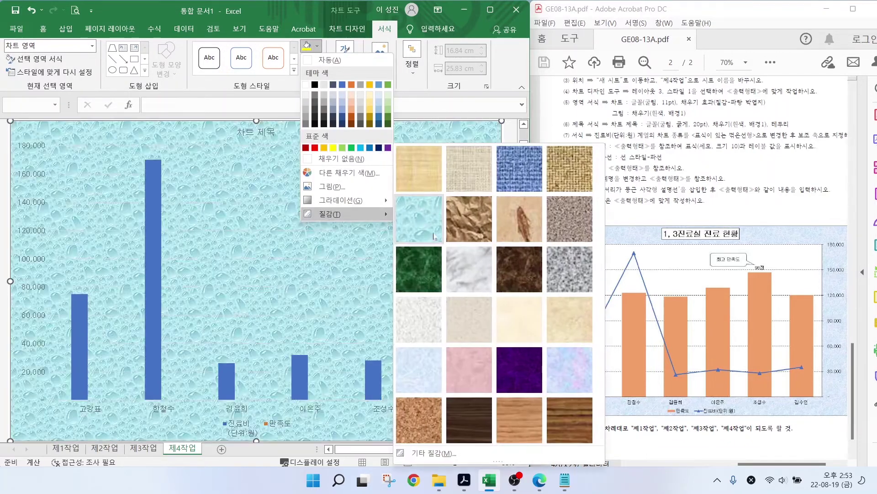
pyautogui.click(429, 370)
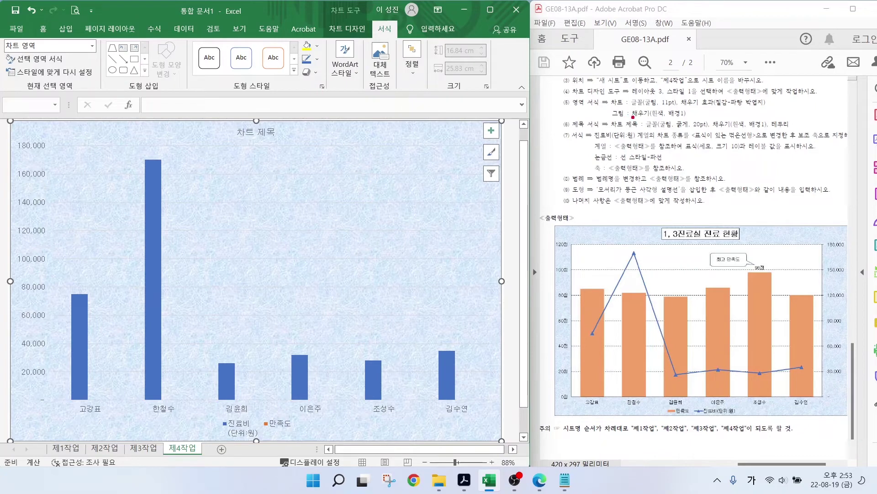
pyautogui.moveTo(657, 119); pyautogui.dragTo(627, 154)
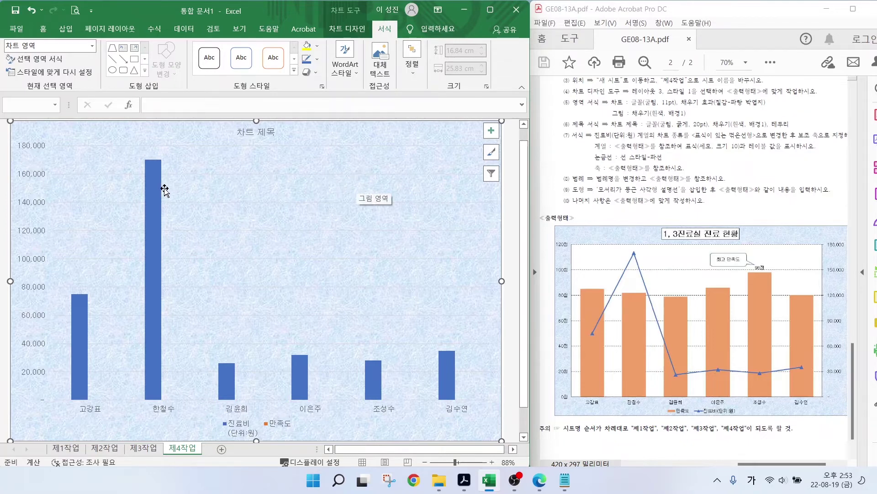
# Fill the chart's plot area with plain white
pyautogui.click(219, 188)
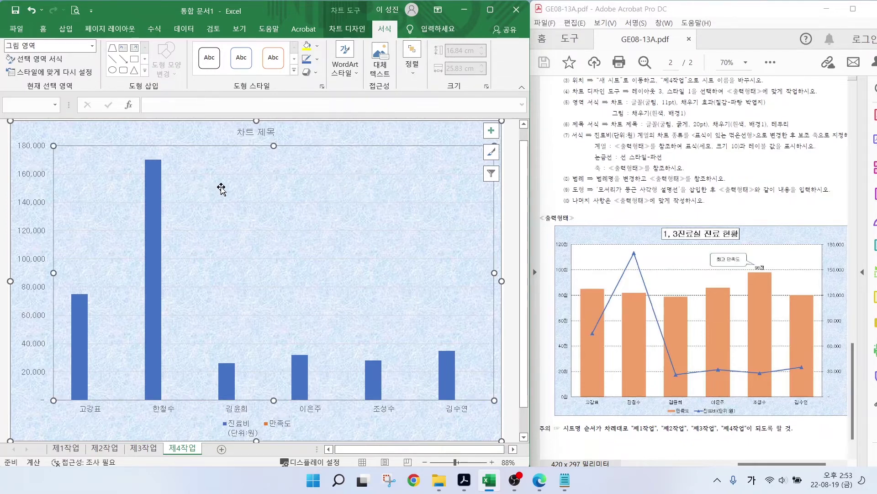
pyautogui.click(317, 46)
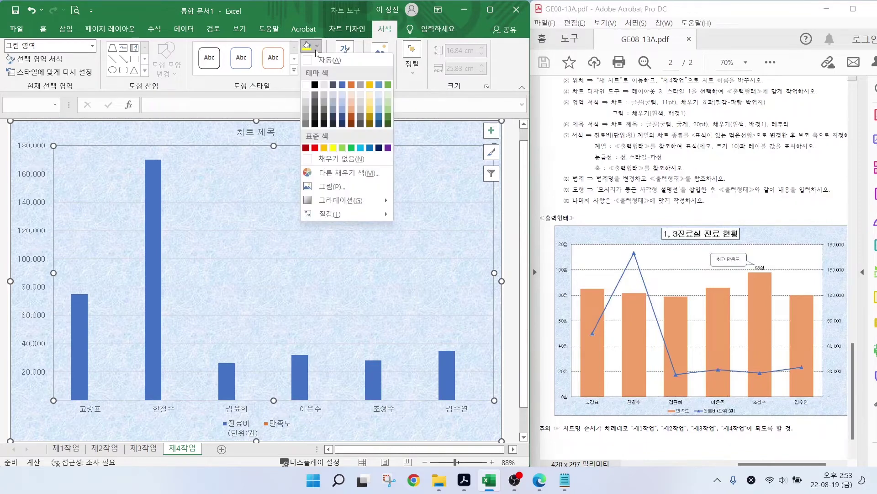
pyautogui.click(306, 85)
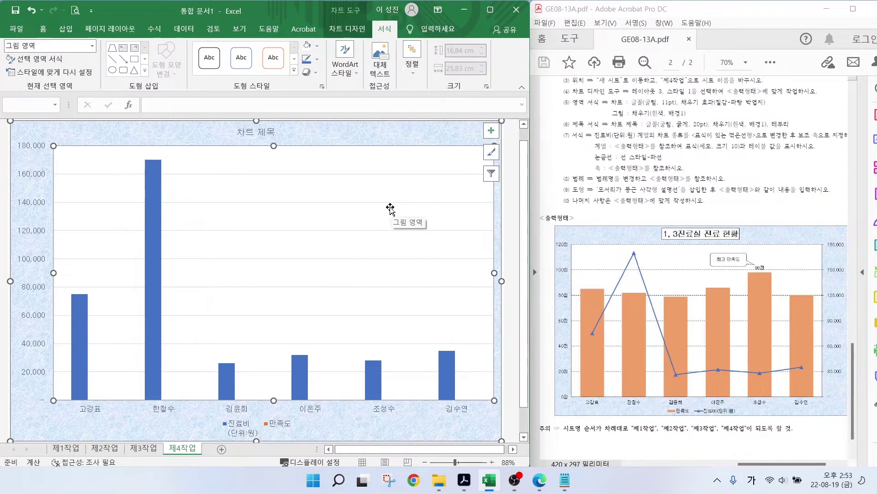
pyautogui.moveTo(581, 131)
pyautogui.mouseDown()
pyautogui.moveTo(853, 130)
pyautogui.moveTo(821, 132)
pyautogui.mouseUp()
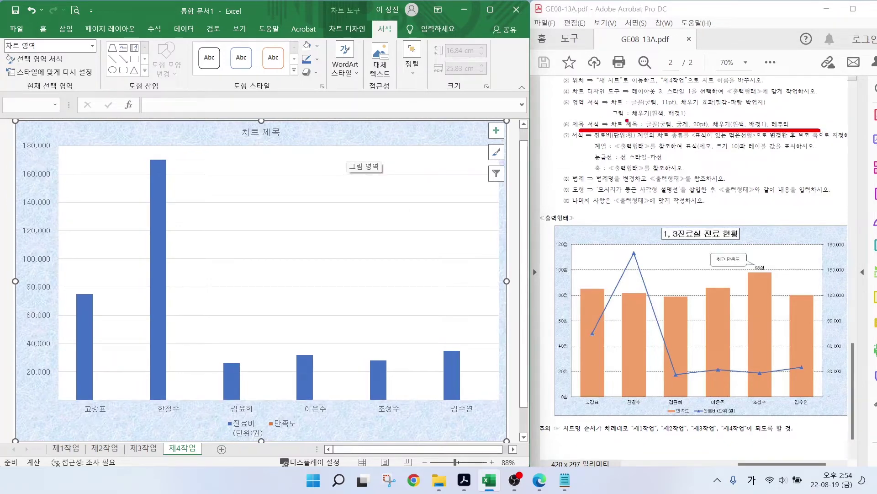
pyautogui.moveTo(665, 120); pyautogui.dragTo(695, 97)
pyautogui.moveTo(744, 118)
pyautogui.mouseDown()
pyautogui.moveTo(773, 94)
pyautogui.moveTo(811, 104)
pyautogui.mouseUp()
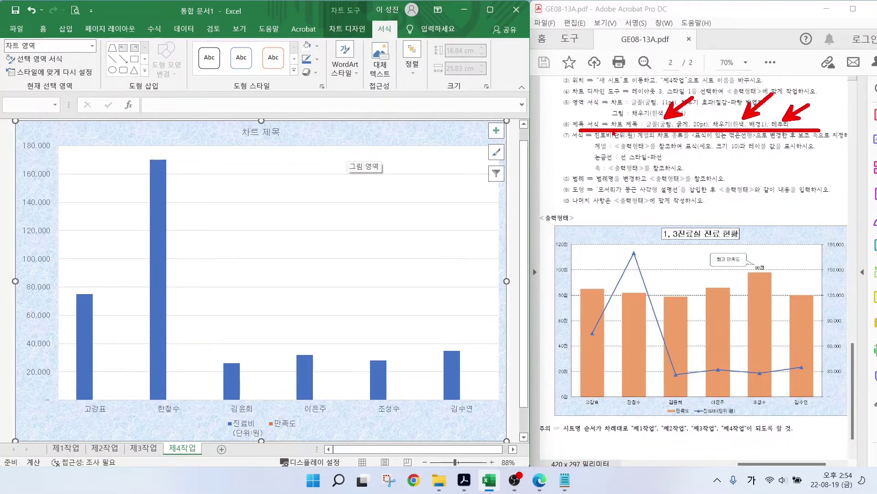
# Replace the chart title with '1, 3진료실 진료 현황'
pyautogui.click(246, 132)
pyautogui.moveTo(242, 132); pyautogui.dragTo(281, 133)
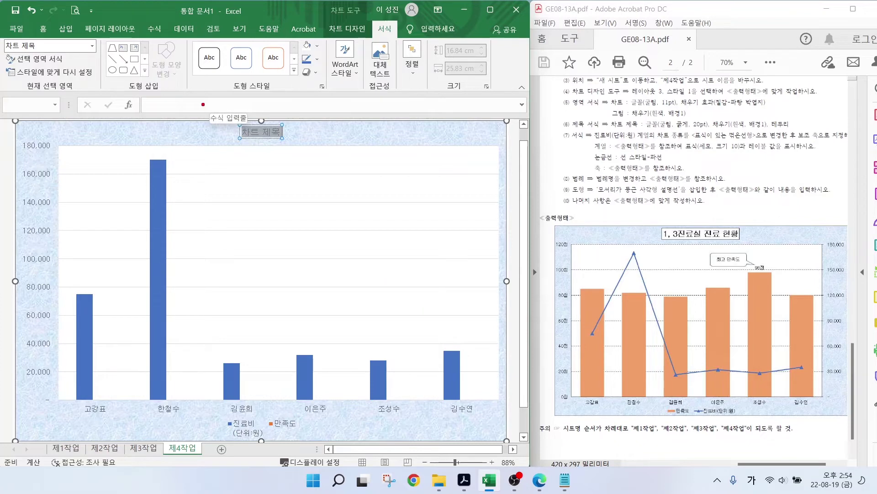
pyautogui.moveTo(203, 105); pyautogui.dragTo(237, 72)
pyautogui.press('Escape')
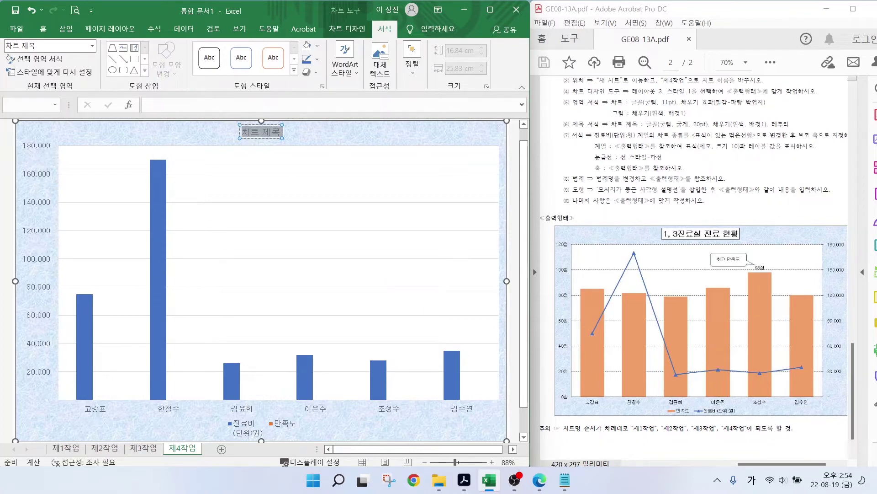
pyautogui.click(172, 104)
pyautogui.write('1,')
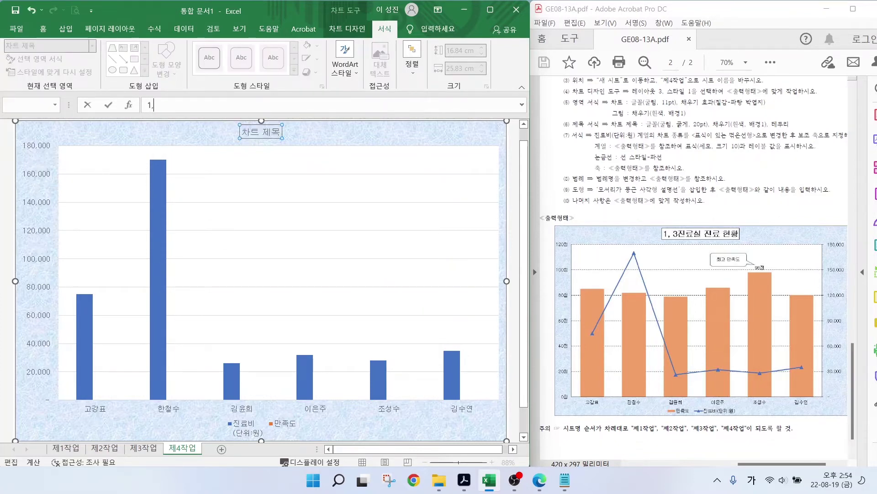
pyautogui.write(' 3진료실 진료 현황')
pyautogui.press('Return')
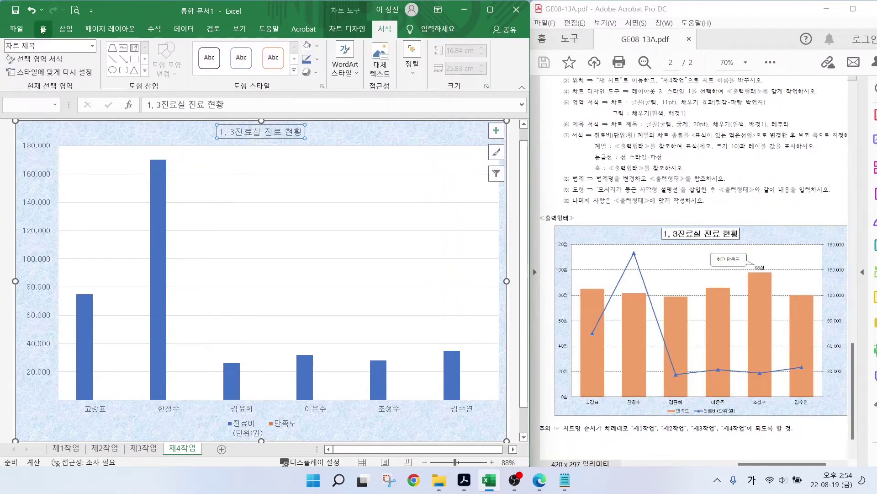
# Make the chart title bold at 20 points
pyautogui.click(43, 30)
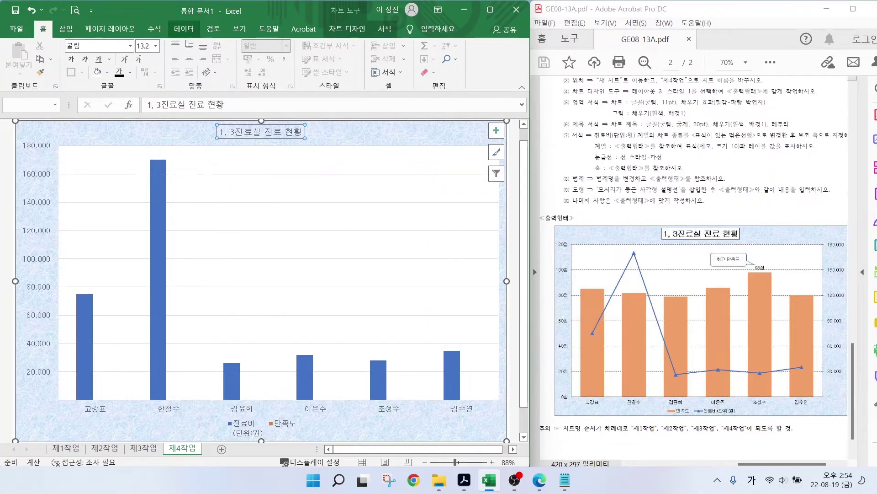
pyautogui.click(71, 59)
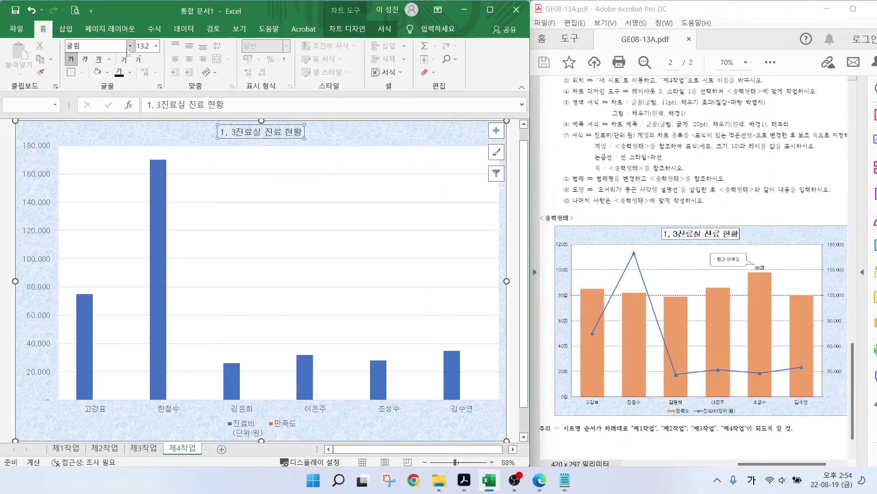
pyautogui.click(154, 47)
pyautogui.write('20')
pyautogui.press('Return')
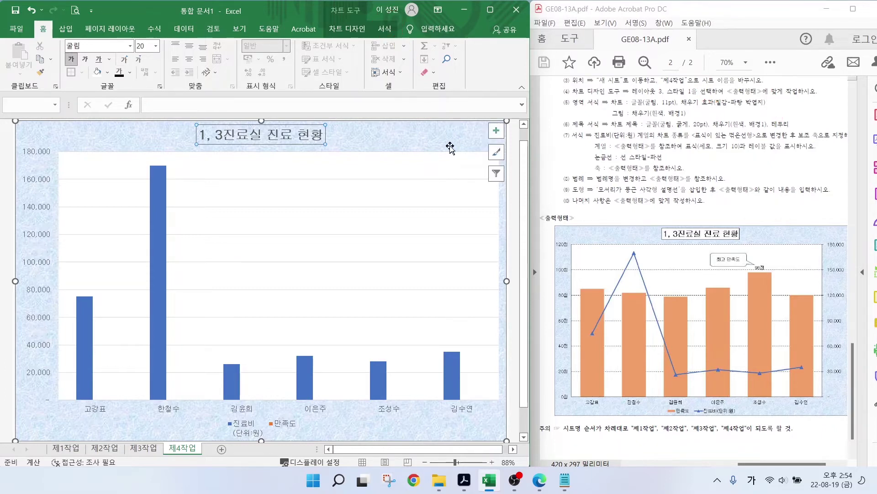
# Give the chart title box a white fill and a black outline
pyautogui.click(385, 29)
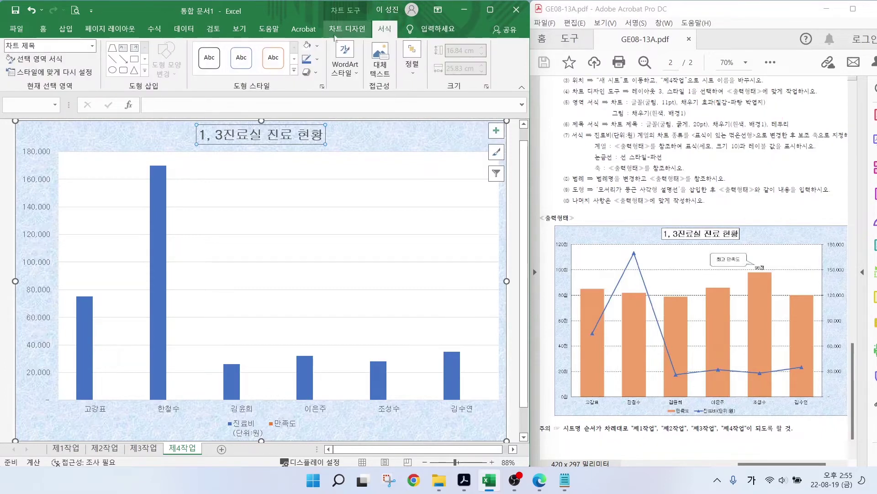
pyautogui.click(317, 46)
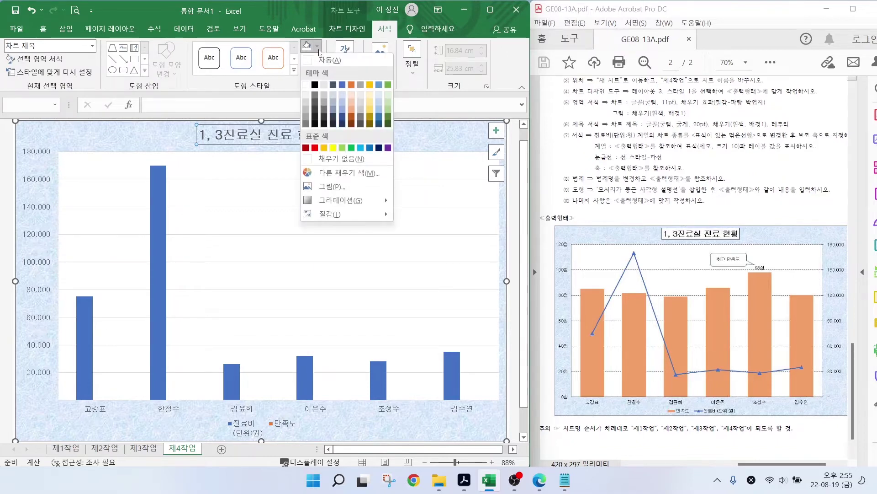
pyautogui.click(306, 85)
pyautogui.click(318, 60)
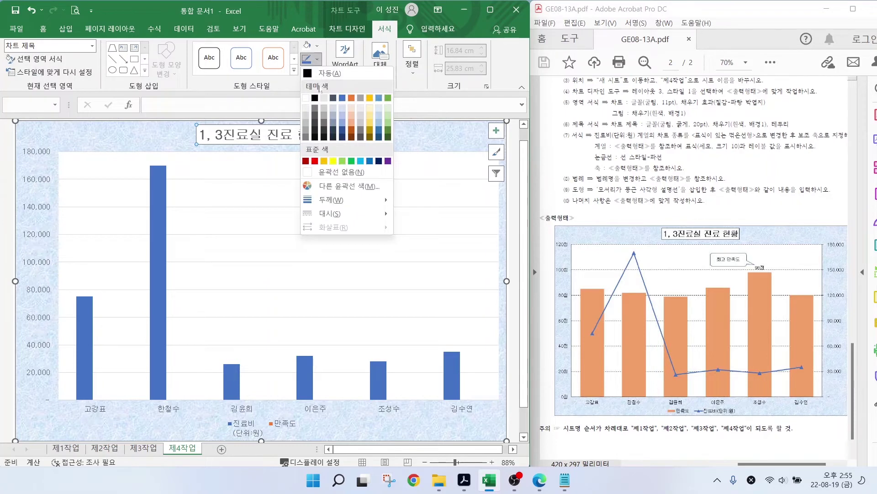
pyautogui.click(315, 98)
pyautogui.click(361, 145)
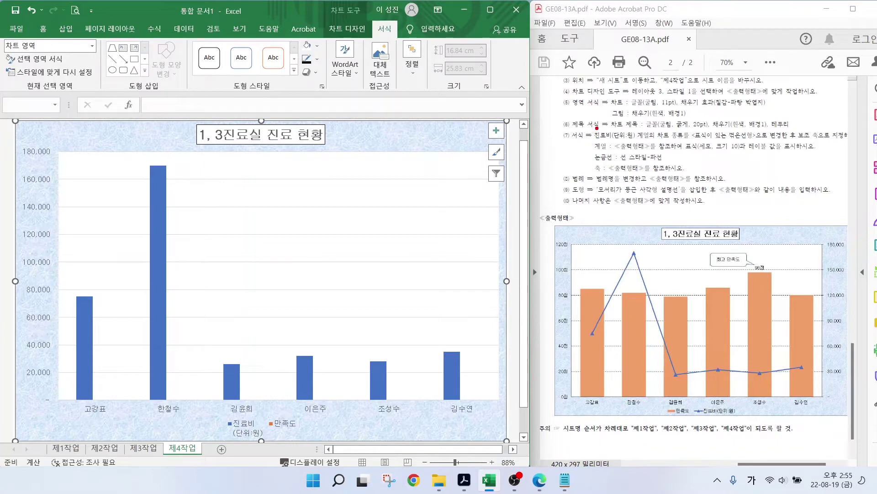
# Select the 진료비 column series in the chart
pyautogui.moveTo(598, 140)
pyautogui.mouseDown()
pyautogui.moveTo(683, 140)
pyautogui.moveTo(699, 100)
pyautogui.mouseUp()
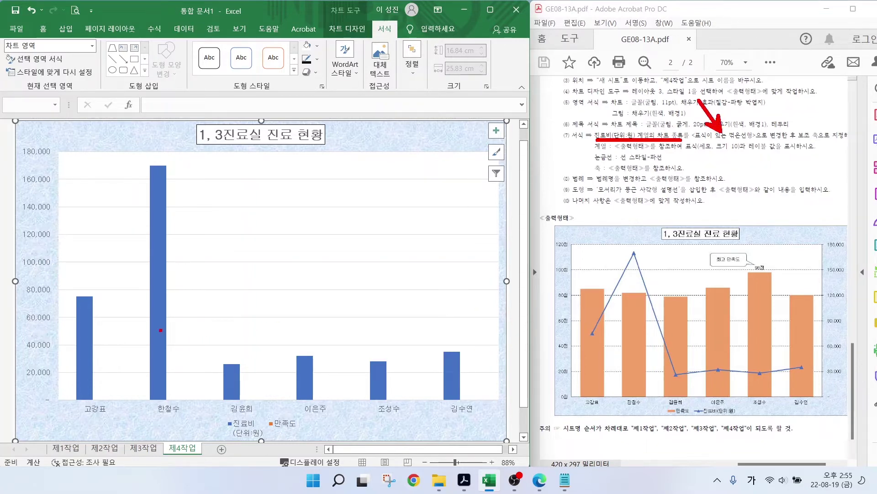
pyautogui.moveTo(161, 330); pyautogui.dragTo(215, 300)
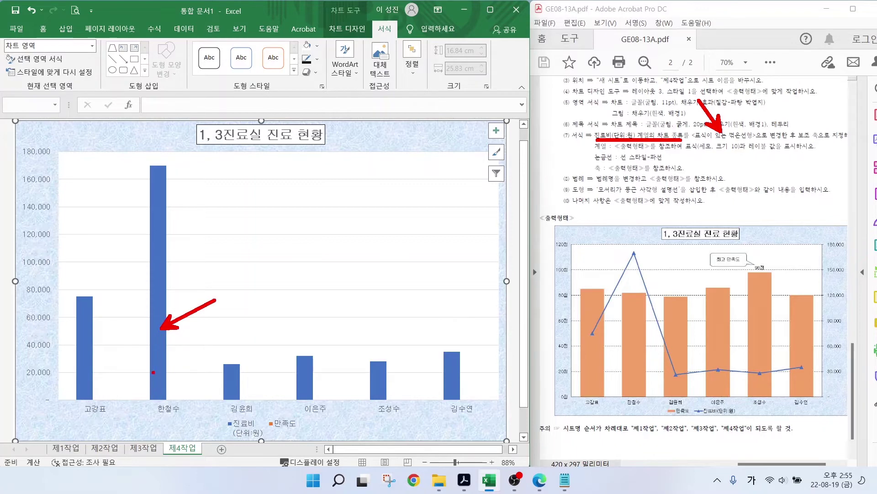
pyautogui.press('Escape')
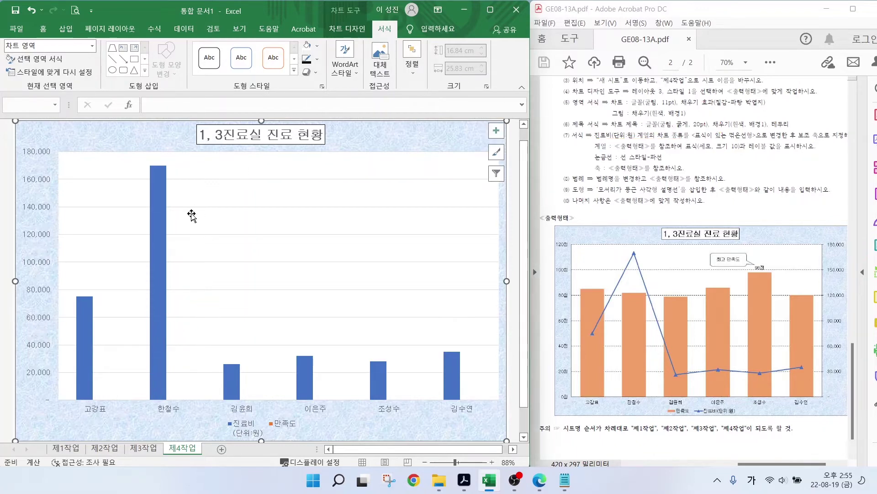
pyautogui.click(163, 222)
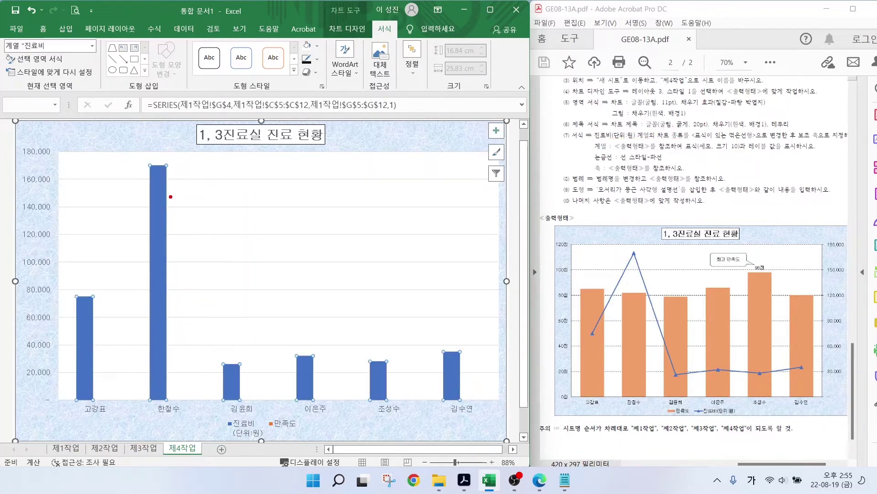
pyautogui.moveTo(166, 178); pyautogui.dragTo(185, 161)
pyautogui.moveTo(227, 355); pyautogui.dragTo(264, 325)
pyautogui.moveTo(312, 355); pyautogui.dragTo(350, 326)
pyautogui.moveTo(389, 365); pyautogui.dragTo(426, 341)
pyautogui.press('Escape')
# Change the 진료비 series to a line with markers on the secondary axis
pyautogui.rightClick(159, 196)
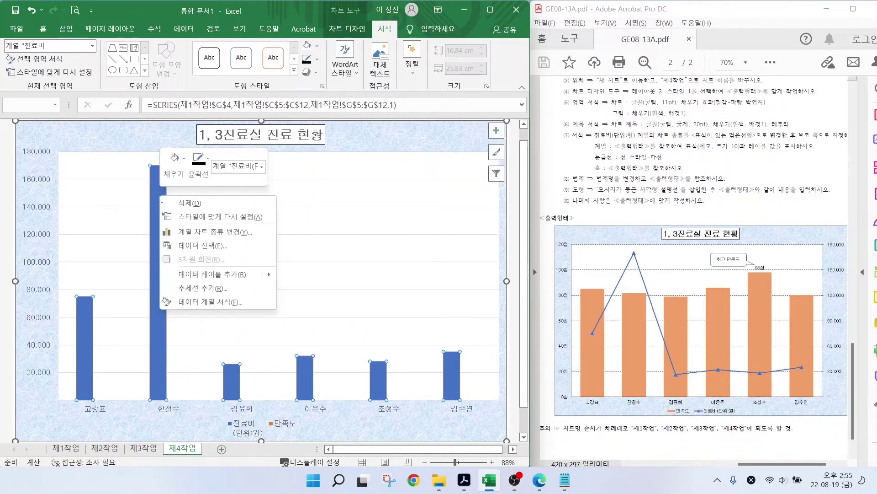
pyautogui.click(196, 233)
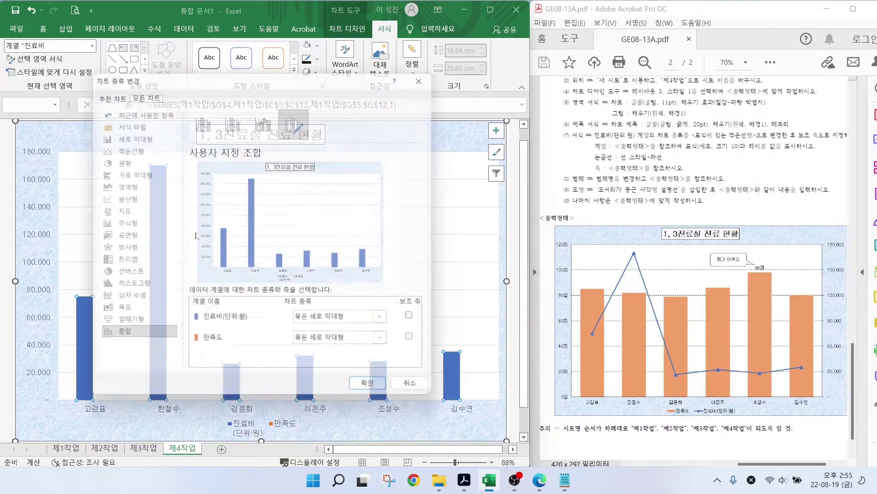
pyautogui.click(332, 326)
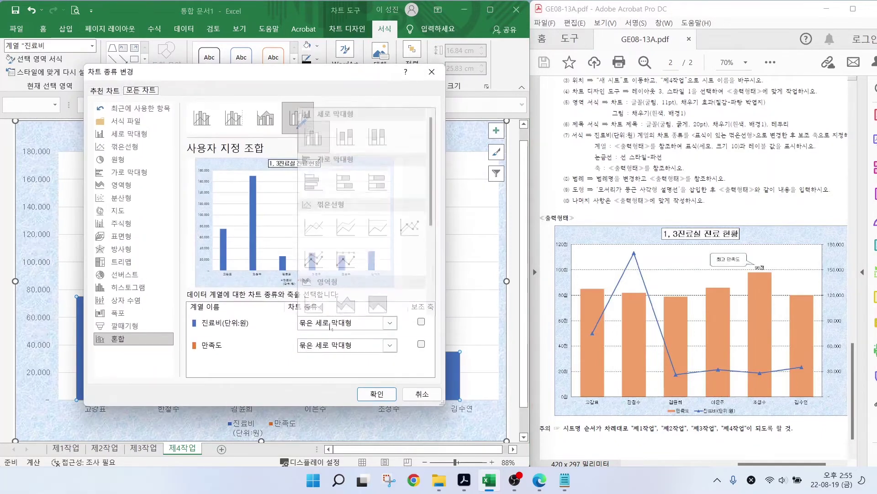
pyautogui.click(410, 226)
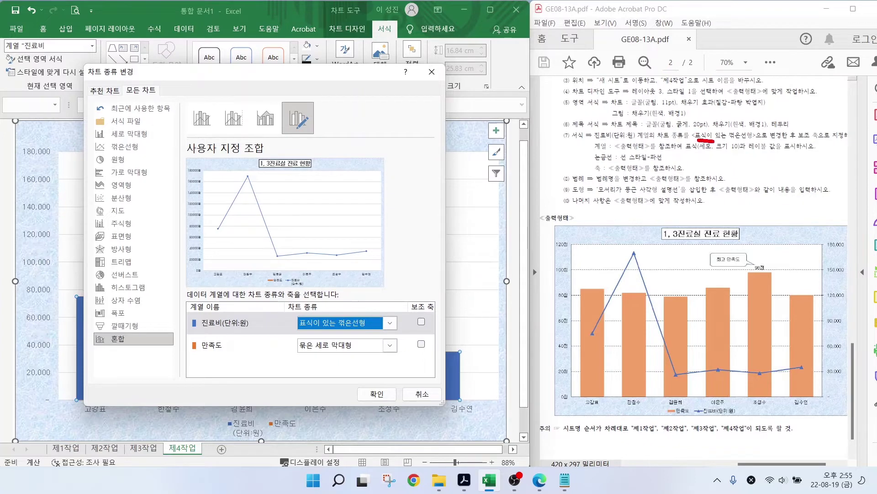
pyautogui.moveTo(714, 142); pyautogui.dragTo(793, 140)
pyautogui.moveTo(806, 132); pyautogui.dragTo(828, 115)
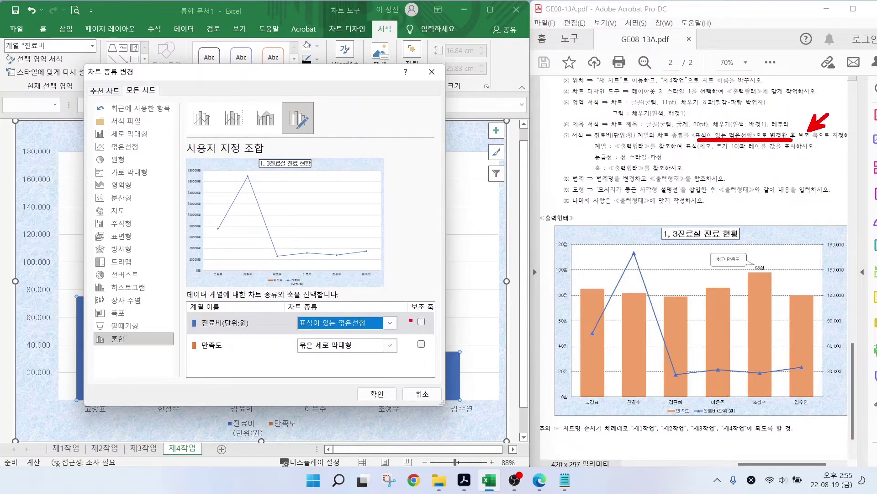
pyautogui.moveTo(416, 319); pyautogui.dragTo(442, 298)
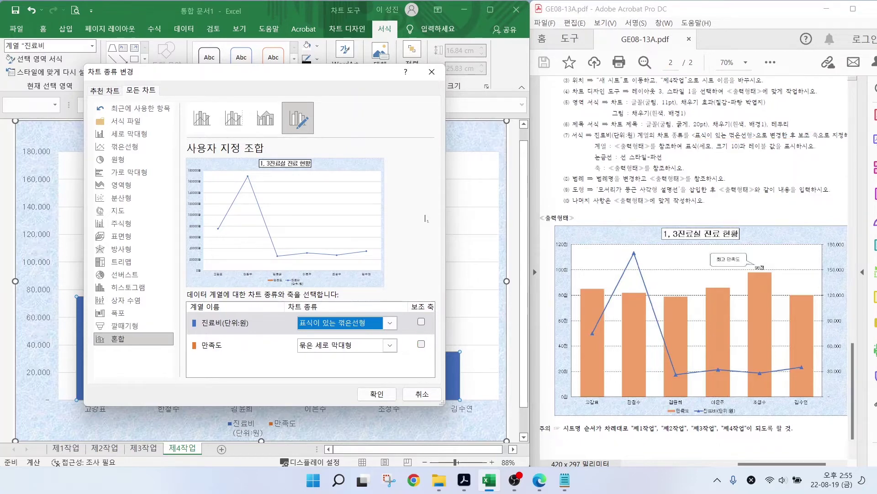
pyautogui.click(421, 321)
pyautogui.click(376, 394)
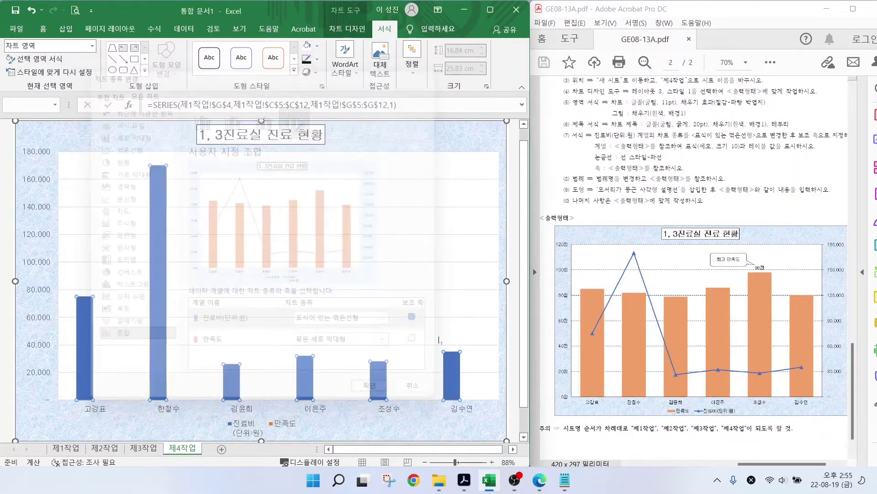
# Select the 진료비 line series on the chart
pyautogui.moveTo(612, 153); pyautogui.dragTo(684, 155)
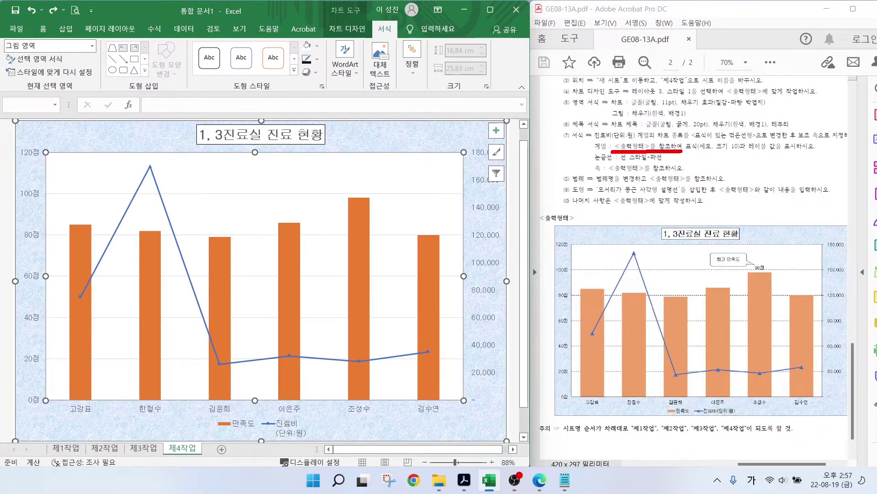
pyautogui.moveTo(695, 151)
pyautogui.mouseDown()
pyautogui.moveTo(712, 154)
pyautogui.moveTo(730, 133)
pyautogui.moveTo(737, 151)
pyautogui.moveTo(755, 122)
pyautogui.mouseUp()
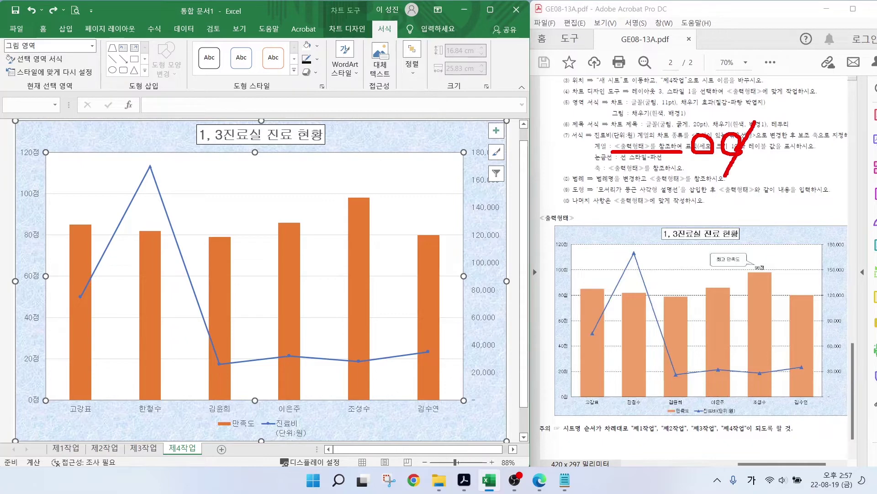
pyautogui.press('Escape')
pyautogui.hotkey('ctrl', '2')
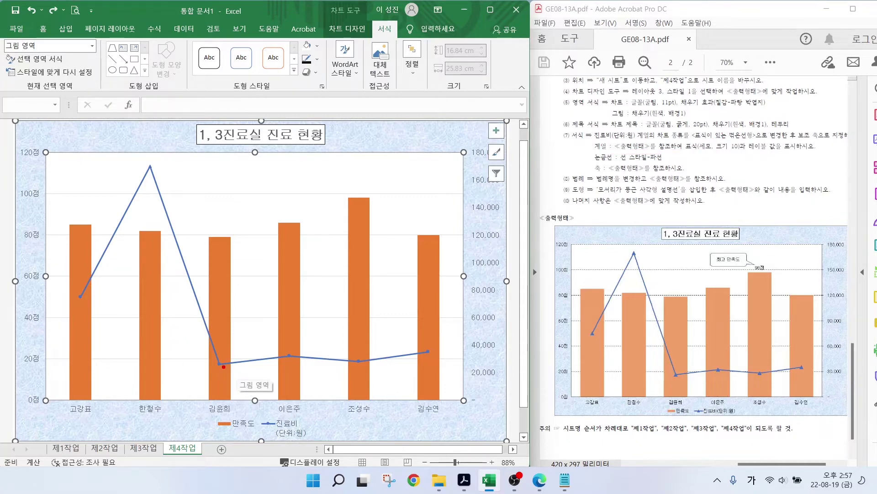
pyautogui.moveTo(223, 371)
pyautogui.mouseDown()
pyautogui.moveTo(221, 359)
pyautogui.moveTo(224, 371)
pyautogui.mouseUp()
pyautogui.moveTo(292, 365)
pyautogui.mouseDown()
pyautogui.moveTo(290, 345)
pyautogui.moveTo(297, 365)
pyautogui.mouseUp()
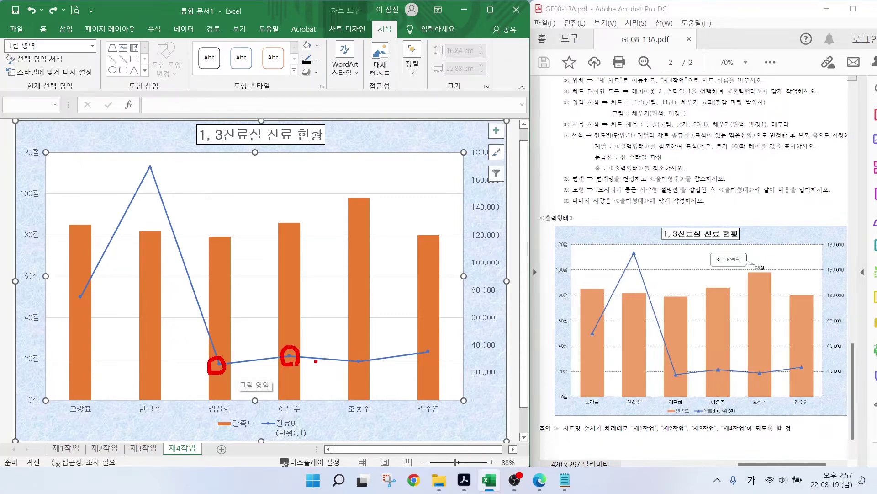
pyautogui.moveTo(353, 370); pyautogui.dragTo(368, 373)
pyautogui.press('Escape')
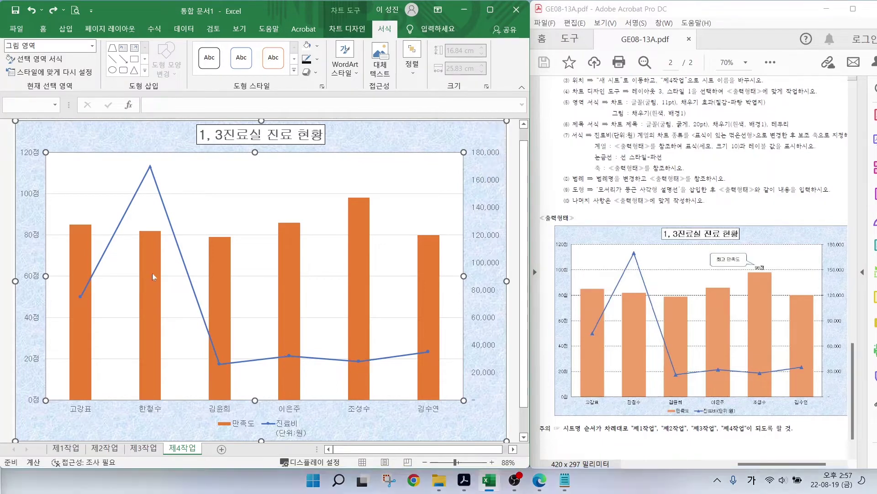
pyautogui.click(220, 363)
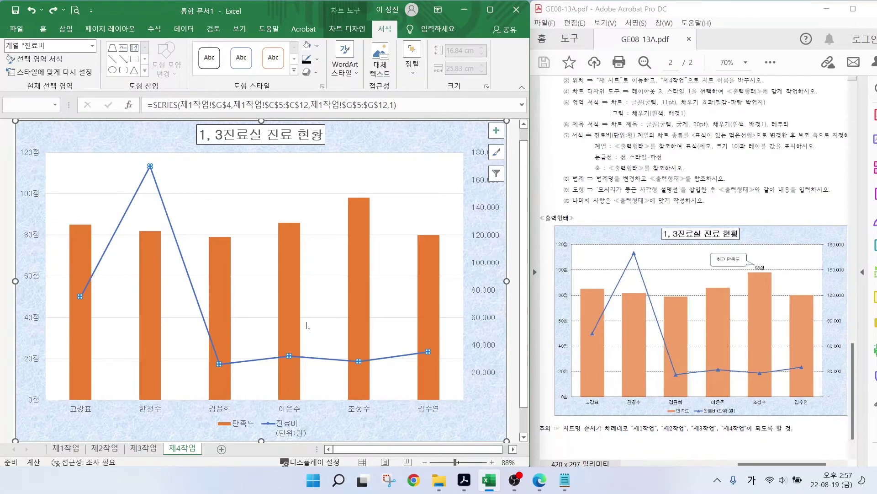
# Open the Format Data Series pane for the 진료비 line
pyautogui.rightClick(220, 364)
pyautogui.click(276, 360)
pyautogui.click(383, 173)
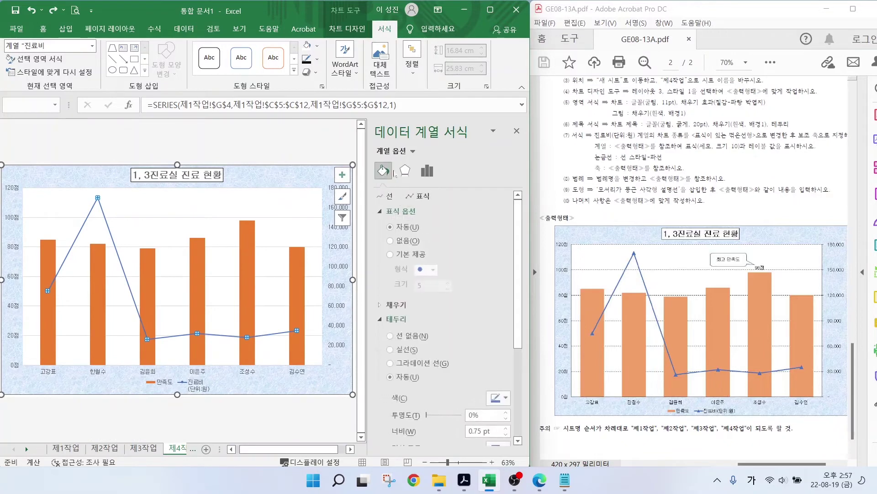
pyautogui.click(405, 171)
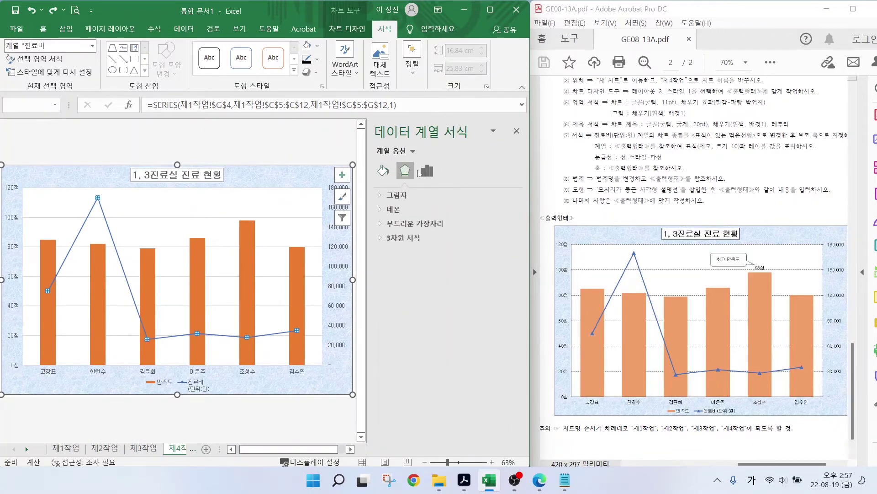
pyautogui.click(428, 171)
pyautogui.click(386, 173)
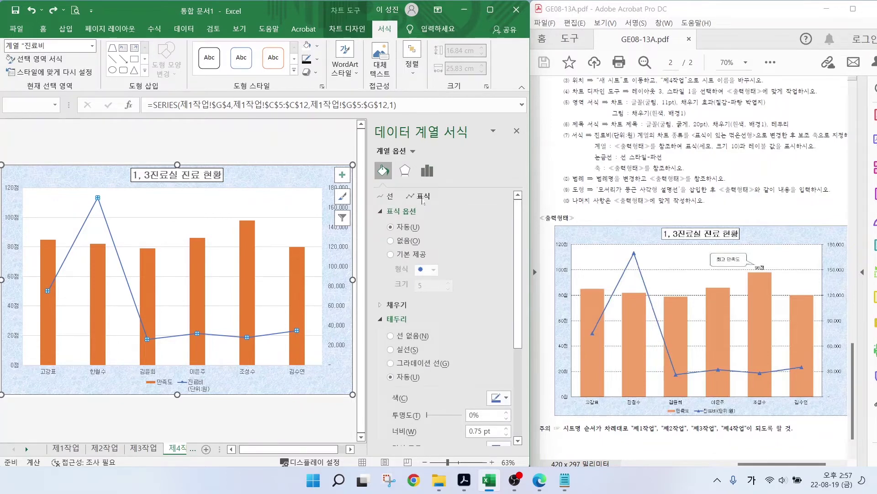
# Set the 진료비 line's markers to built-in triangles at size 10
pyautogui.click(391, 255)
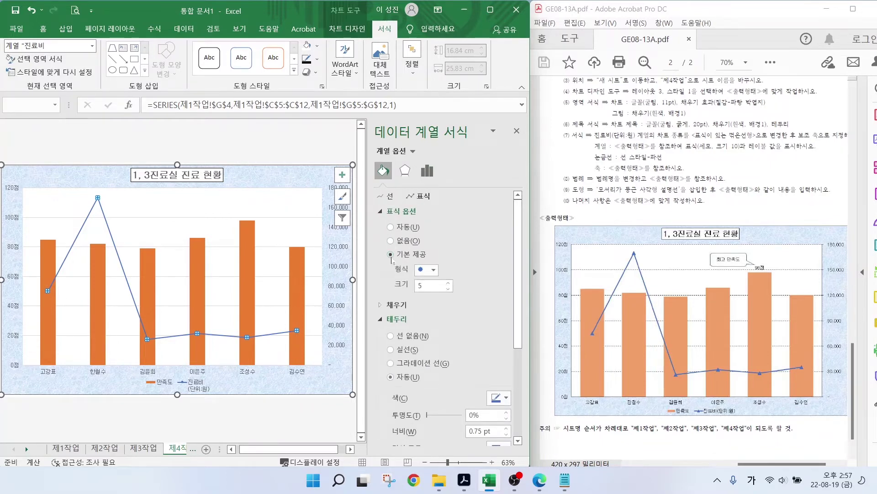
pyautogui.click(428, 274)
pyautogui.click(428, 305)
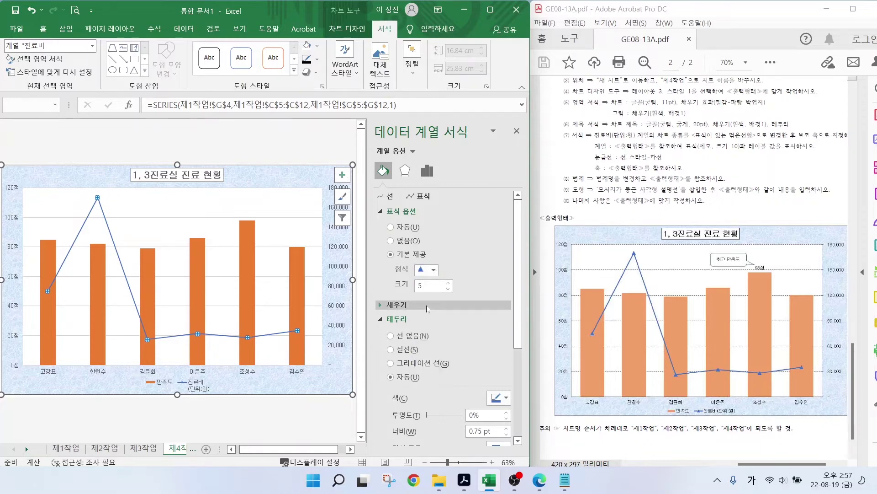
pyautogui.click(405, 285)
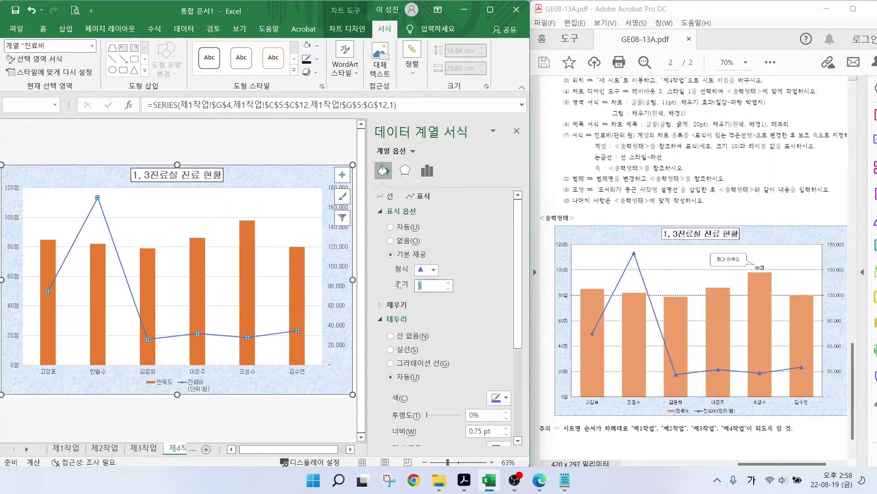
pyautogui.write('10')
pyautogui.press('Return')
pyautogui.click(172, 200)
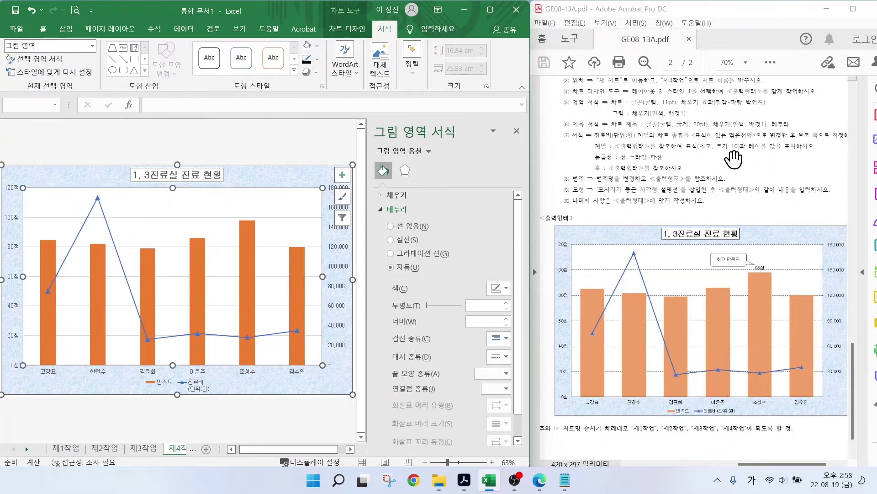
pyautogui.moveTo(750, 155); pyautogui.dragTo(811, 155)
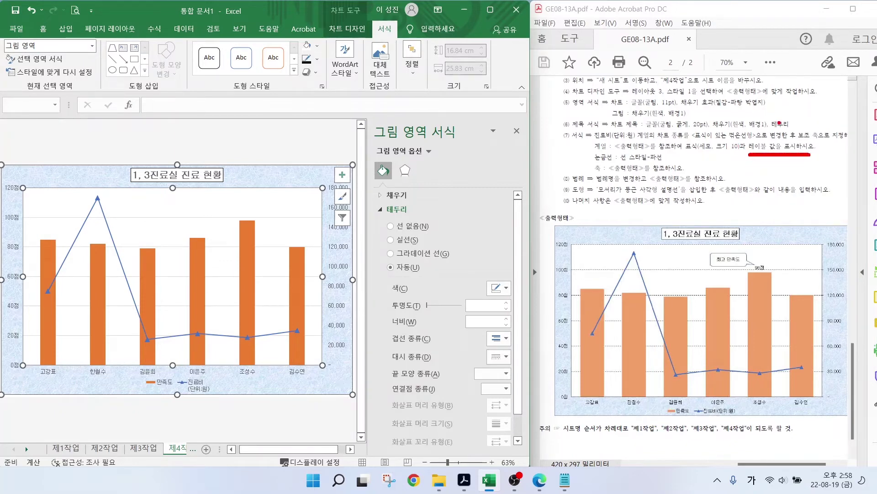
pyautogui.press('Escape')
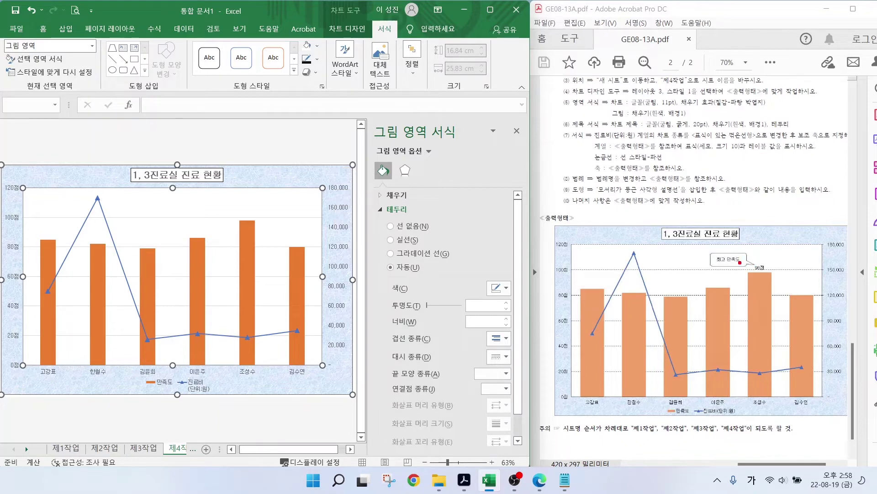
pyautogui.moveTo(741, 251)
pyautogui.mouseDown()
pyautogui.moveTo(773, 278)
pyautogui.moveTo(792, 239)
pyautogui.mouseUp()
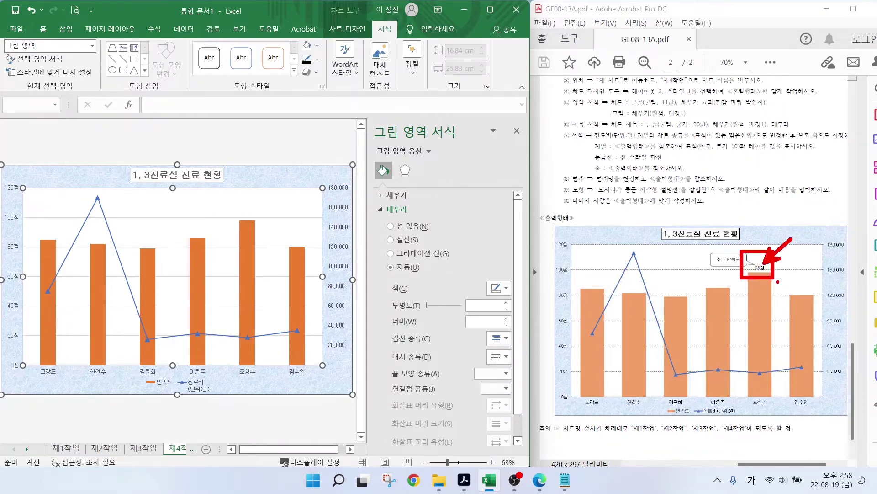
pyautogui.press('Escape')
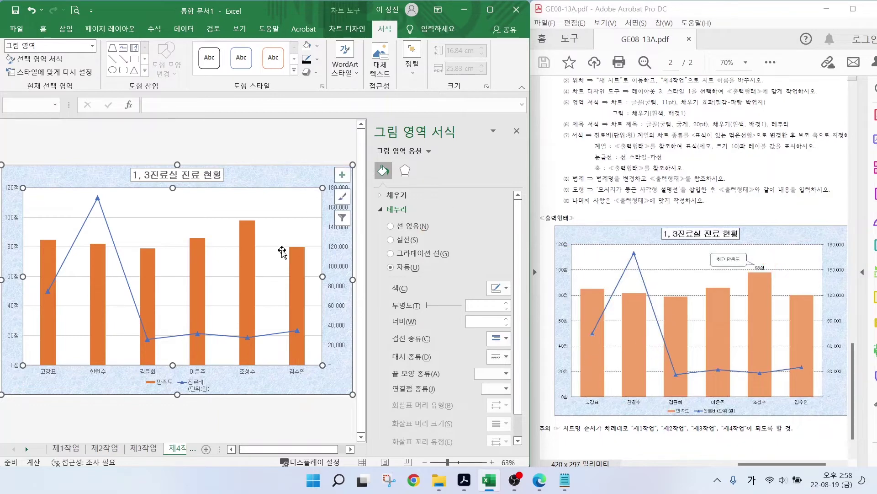
pyautogui.click(251, 253)
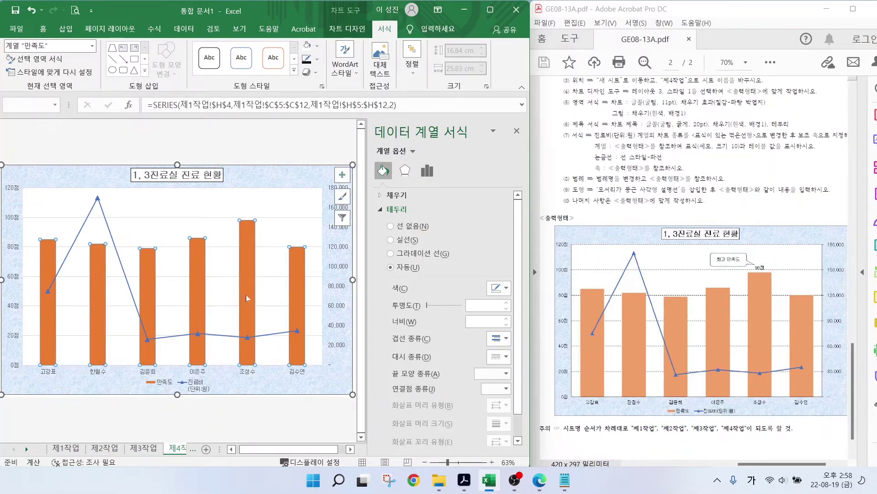
pyautogui.click(248, 240)
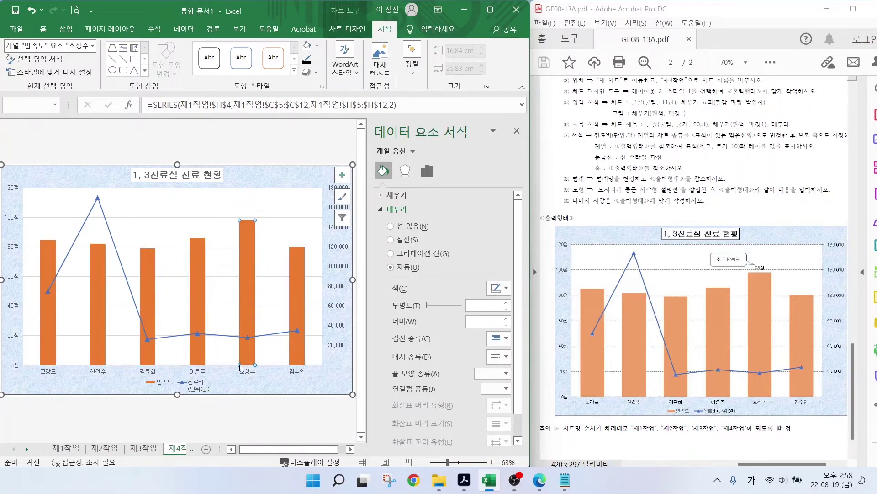
pyautogui.rightClick(249, 232)
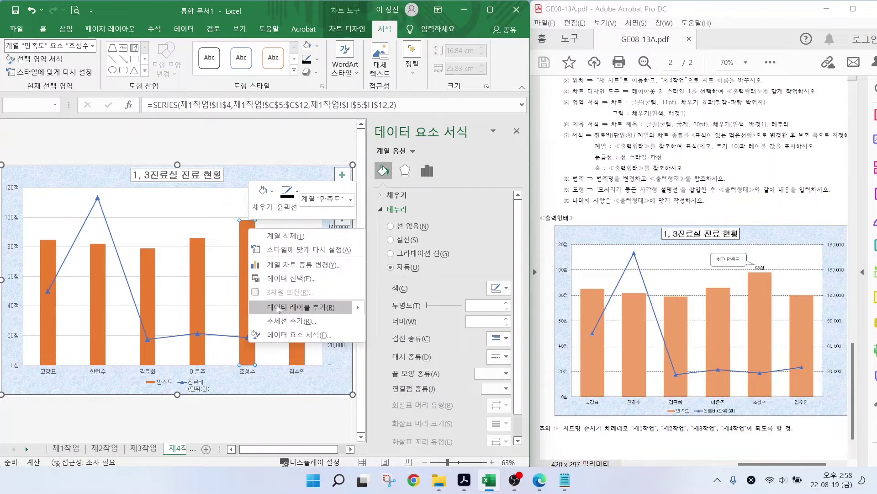
pyautogui.click(278, 307)
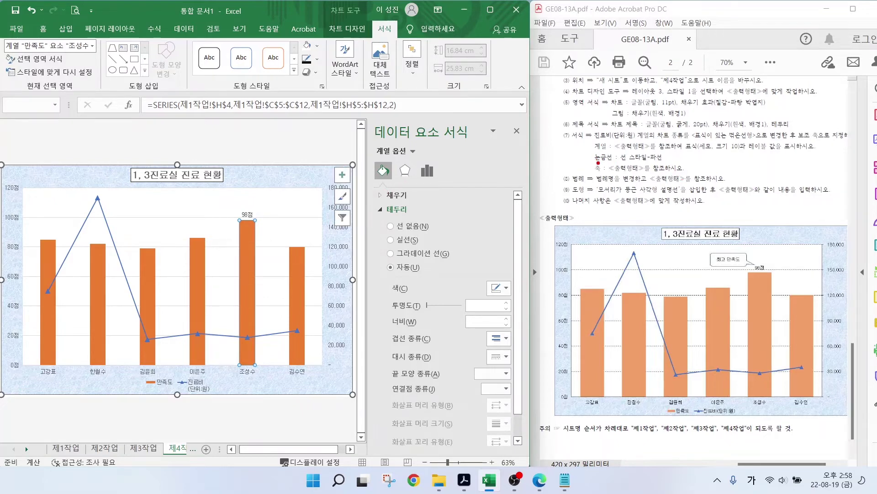
pyautogui.moveTo(597, 162); pyautogui.dragTo(687, 162)
pyautogui.click(208, 217)
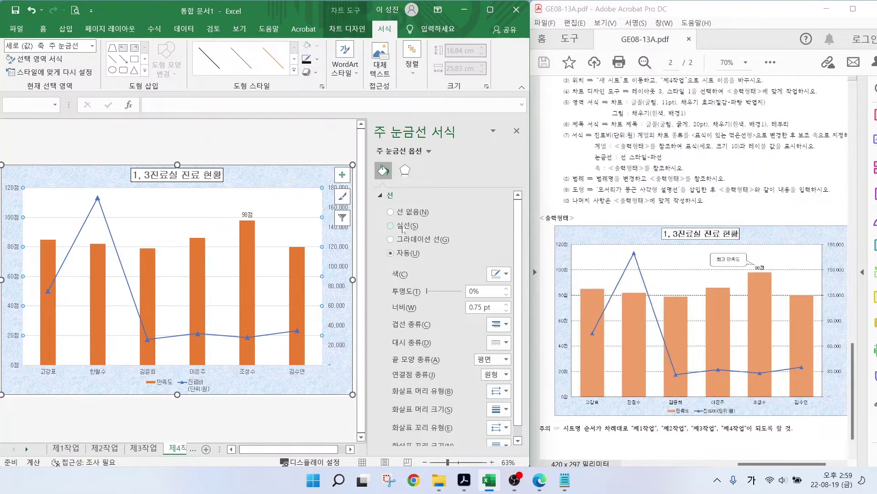
# Make the chart's major gridlines a dashed line
pyautogui.click(404, 229)
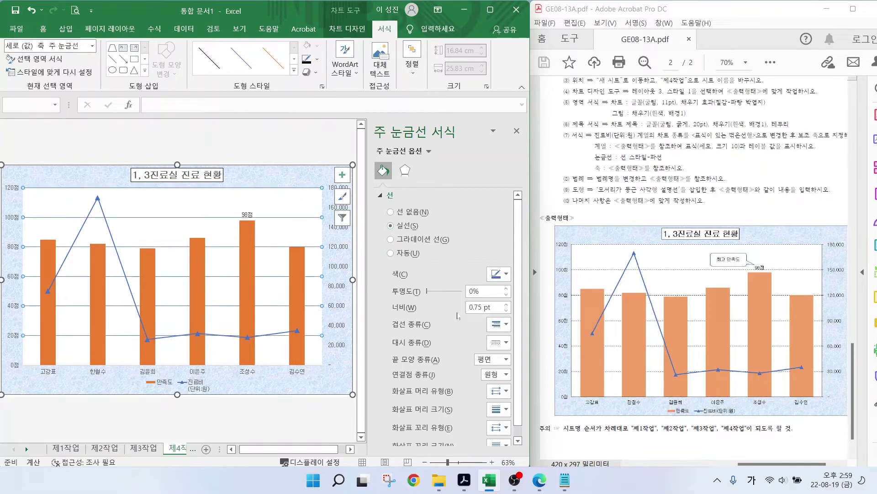
pyautogui.click(497, 326)
pyautogui.click(497, 328)
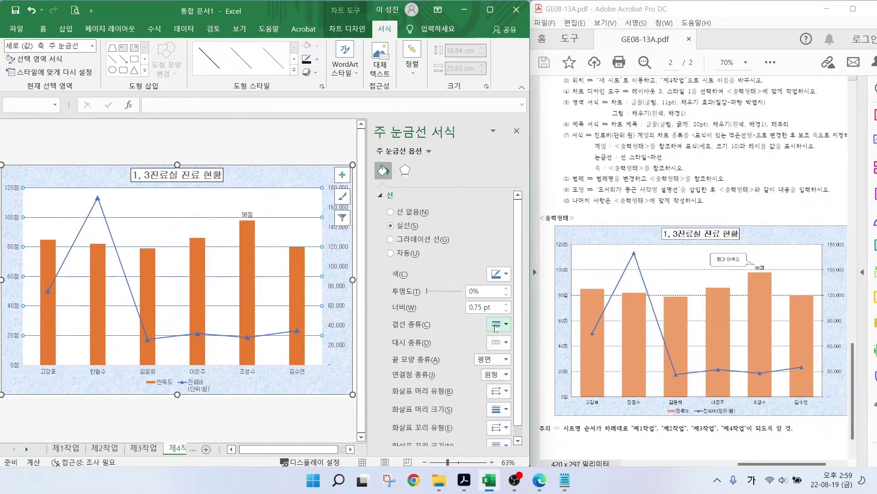
pyautogui.click(498, 342)
pyautogui.click(498, 369)
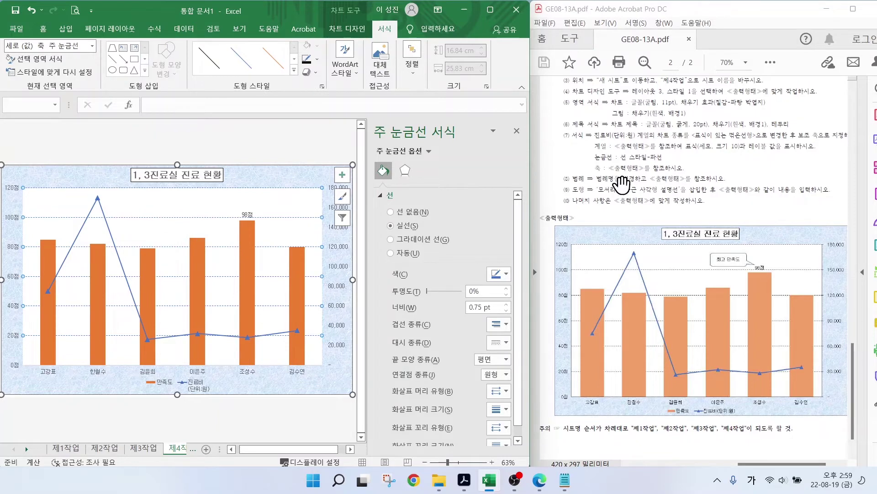
# Compare the primary axis labels (0점 to 120점) with the reference chart
pyautogui.moveTo(614, 171); pyautogui.dragTo(702, 173)
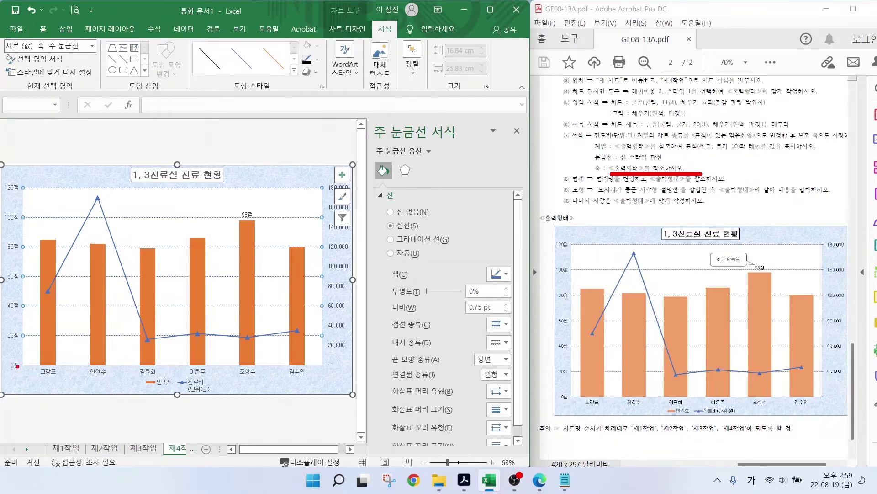
pyautogui.moveTo(14, 371); pyautogui.dragTo(2, 390)
pyautogui.moveTo(58, 146); pyautogui.dragTo(26, 184)
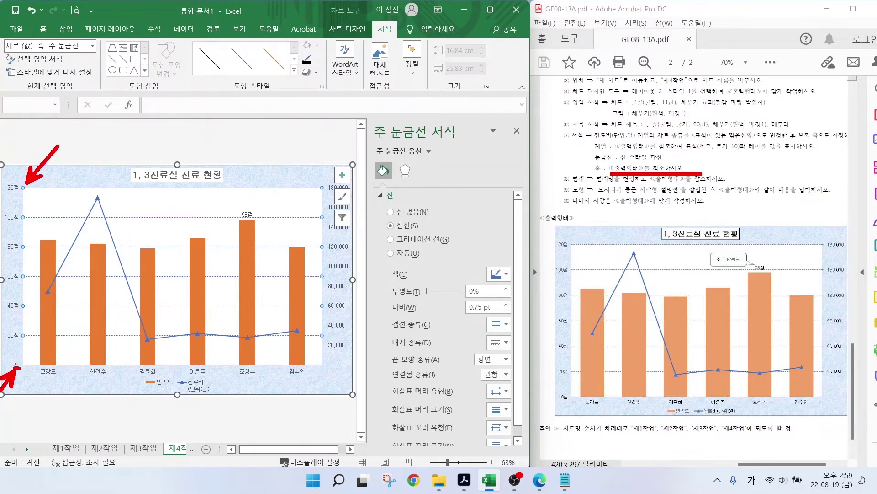
pyautogui.moveTo(15, 336)
pyautogui.mouseDown()
pyautogui.moveTo(27, 347)
pyautogui.moveTo(20, 366)
pyautogui.mouseUp()
pyautogui.moveTo(27, 322)
pyautogui.mouseDown()
pyautogui.moveTo(17, 320)
pyautogui.moveTo(21, 296)
pyautogui.mouseUp()
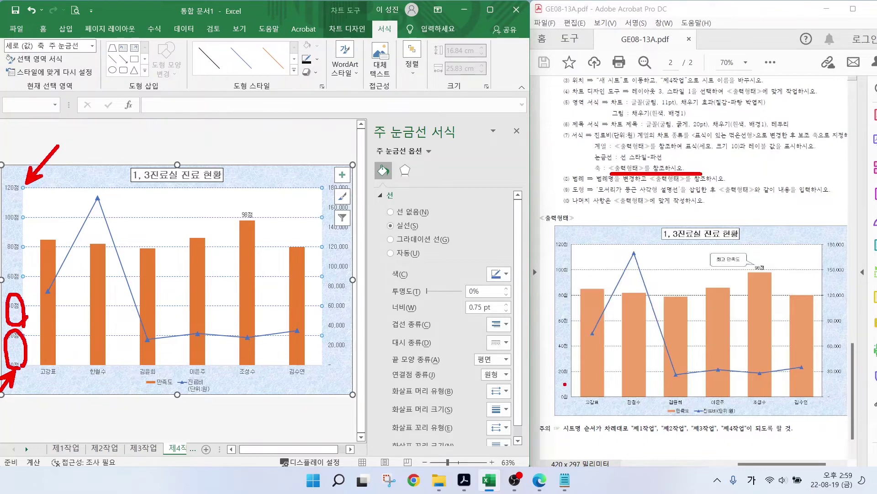
pyautogui.moveTo(564, 403)
pyautogui.mouseDown()
pyautogui.moveTo(554, 366)
pyautogui.moveTo(566, 364)
pyautogui.moveTo(565, 352)
pyautogui.mouseUp()
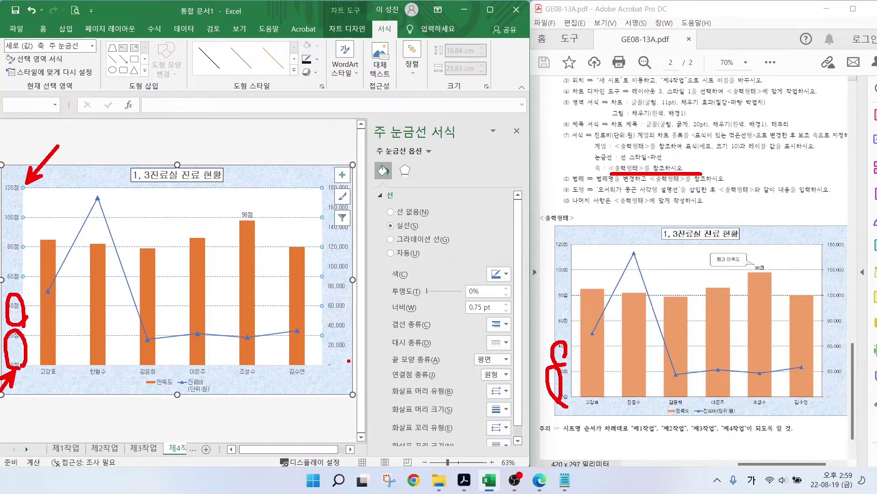
# Compare the secondary axis labels with the reference and select the secondary value axis
pyautogui.moveTo(329, 370); pyautogui.dragTo(346, 383)
pyautogui.moveTo(329, 179)
pyautogui.mouseDown()
pyautogui.moveTo(343, 163)
pyautogui.moveTo(335, 181)
pyautogui.mouseUp()
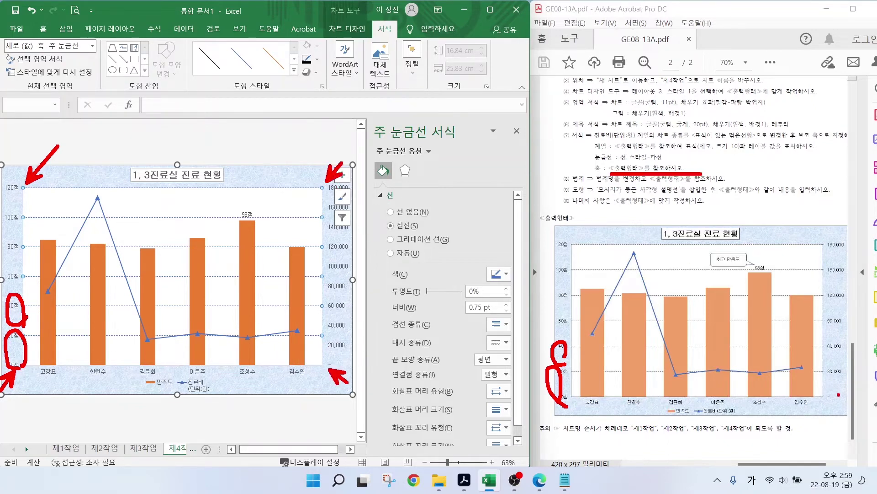
pyautogui.moveTo(847, 417)
pyautogui.mouseDown()
pyautogui.moveTo(832, 403)
pyautogui.moveTo(843, 405)
pyautogui.mouseUp()
pyautogui.moveTo(830, 242); pyautogui.dragTo(848, 214)
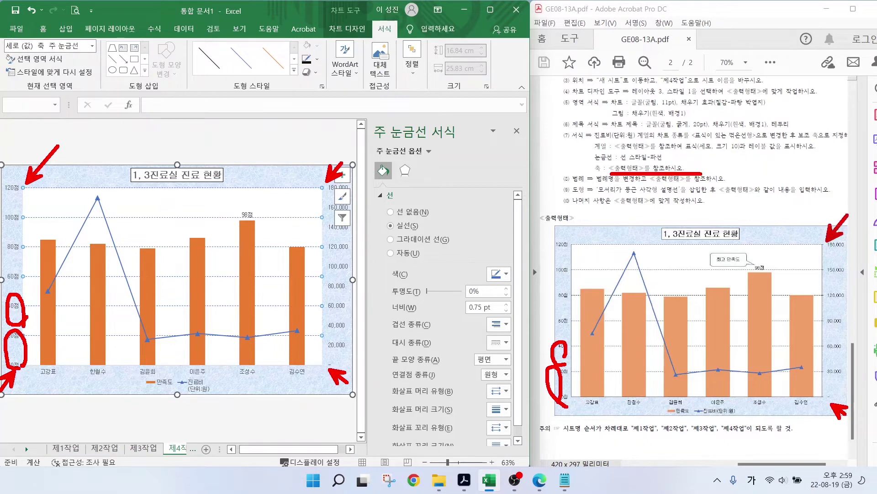
pyautogui.moveTo(330, 365)
pyautogui.mouseDown()
pyautogui.moveTo(345, 342)
pyautogui.moveTo(341, 363)
pyautogui.mouseUp()
pyautogui.click(596, 356)
pyautogui.moveTo(828, 387)
pyautogui.mouseDown()
pyautogui.moveTo(817, 374)
pyautogui.moveTo(835, 399)
pyautogui.mouseUp()
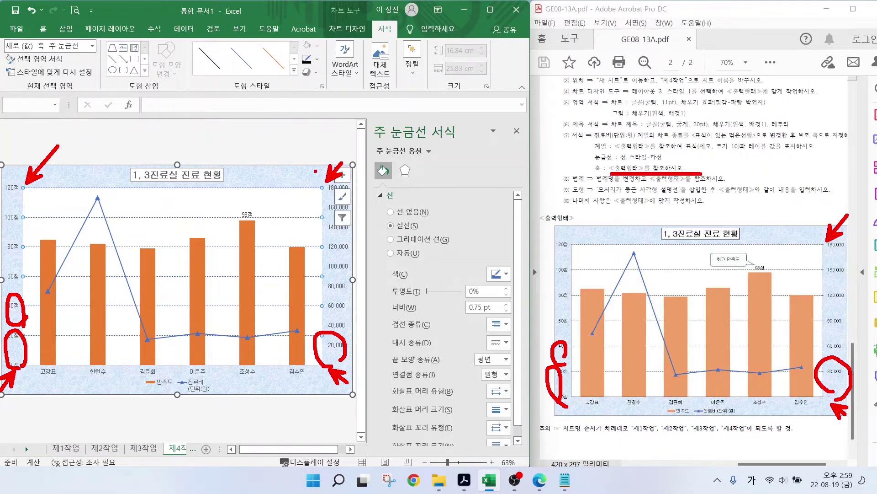
pyautogui.moveTo(337, 165)
pyautogui.mouseDown()
pyautogui.moveTo(314, 351)
pyautogui.moveTo(352, 166)
pyautogui.mouseUp()
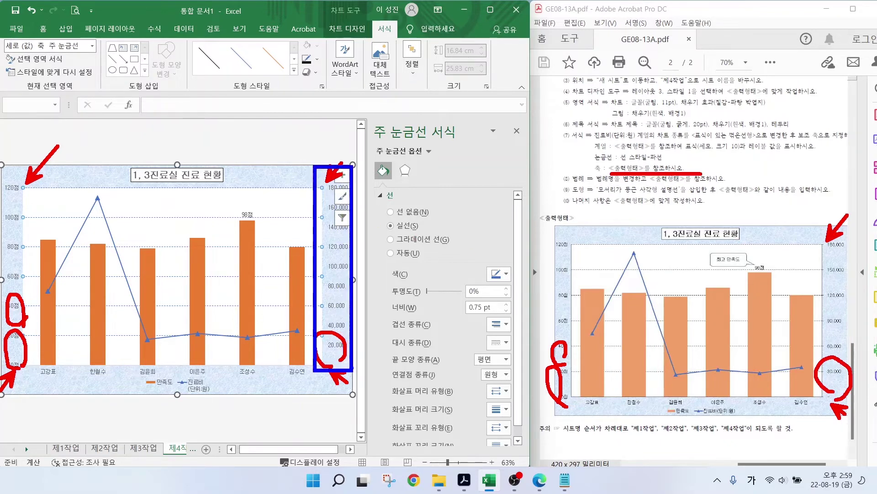
pyautogui.moveTo(382, 223); pyautogui.dragTo(338, 246)
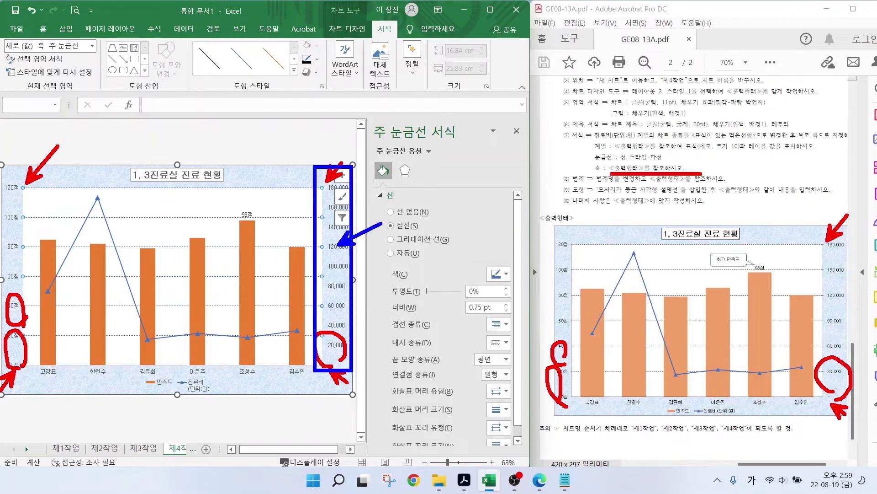
pyautogui.click(340, 249)
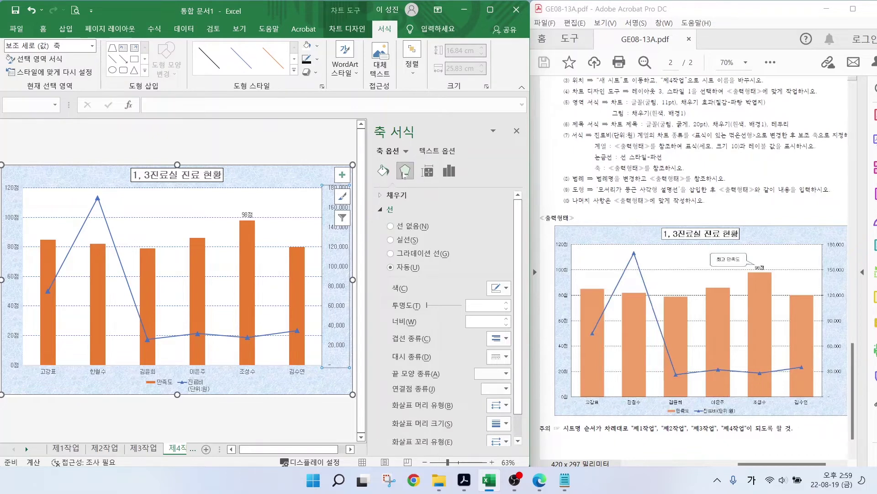
# Show the secondary axis's bounds and units options
pyautogui.click(427, 171)
pyautogui.click(445, 173)
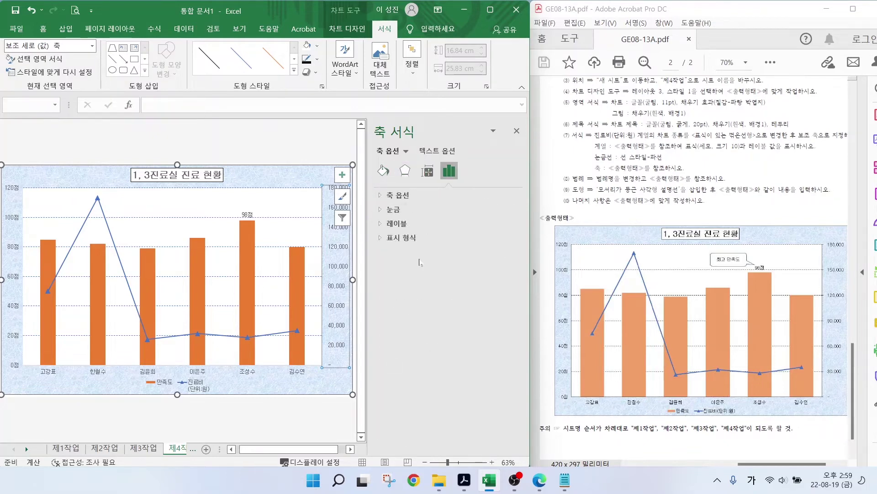
pyautogui.click(383, 197)
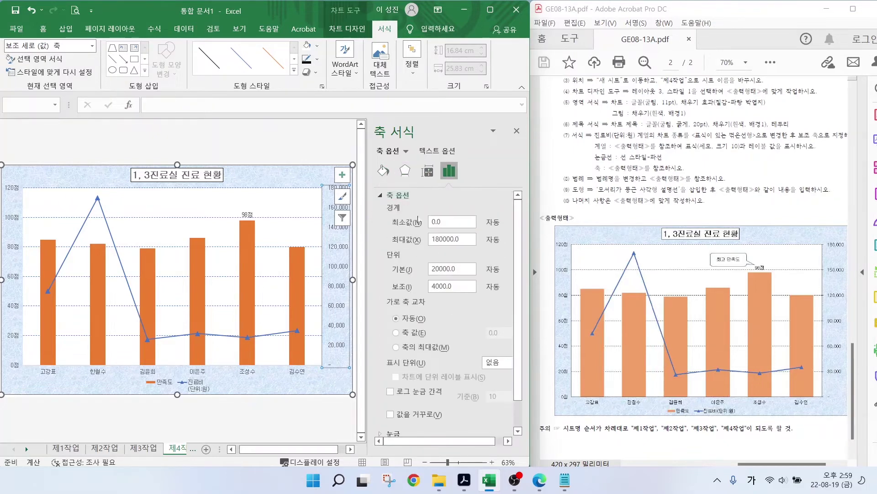
pyautogui.moveTo(442, 214); pyautogui.dragTo(470, 195)
pyautogui.moveTo(465, 238); pyautogui.dragTo(492, 222)
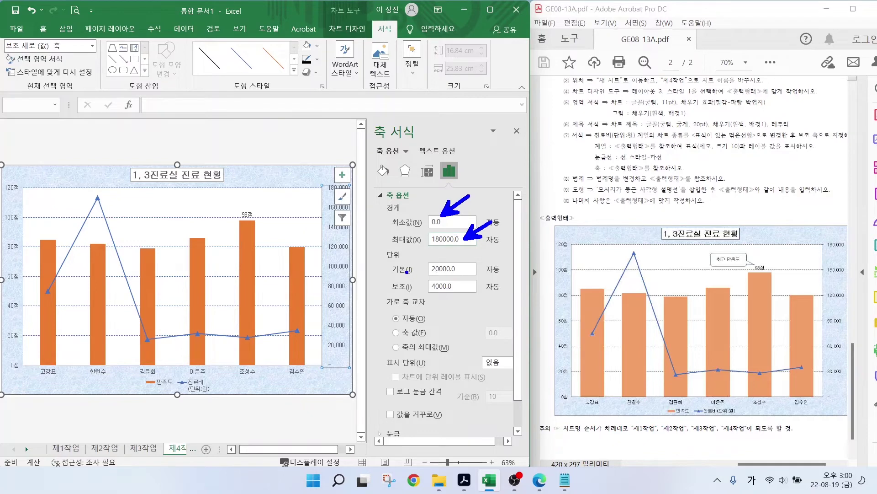
pyautogui.moveTo(422, 260)
pyautogui.mouseDown()
pyautogui.moveTo(475, 280)
pyautogui.moveTo(501, 305)
pyautogui.moveTo(475, 280)
pyautogui.mouseUp()
pyautogui.press('Escape')
# Set the secondary axis major unit to 30000
pyautogui.click(429, 271)
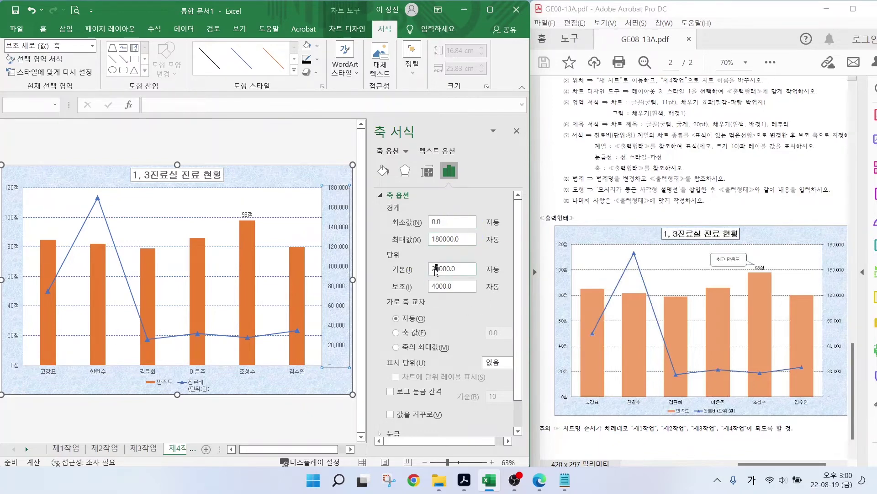
pyautogui.write('3')
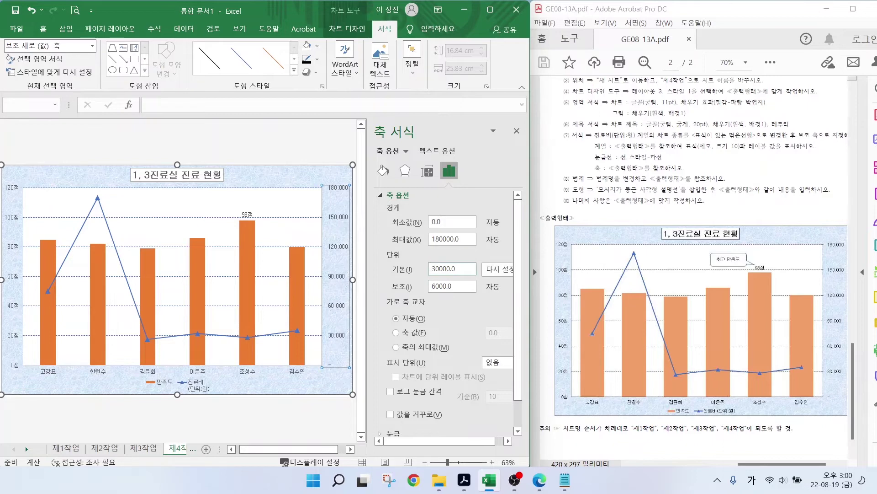
pyautogui.moveTo(343, 330)
pyautogui.mouseDown()
pyautogui.moveTo(384, 311)
pyautogui.moveTo(387, 251)
pyautogui.mouseUp()
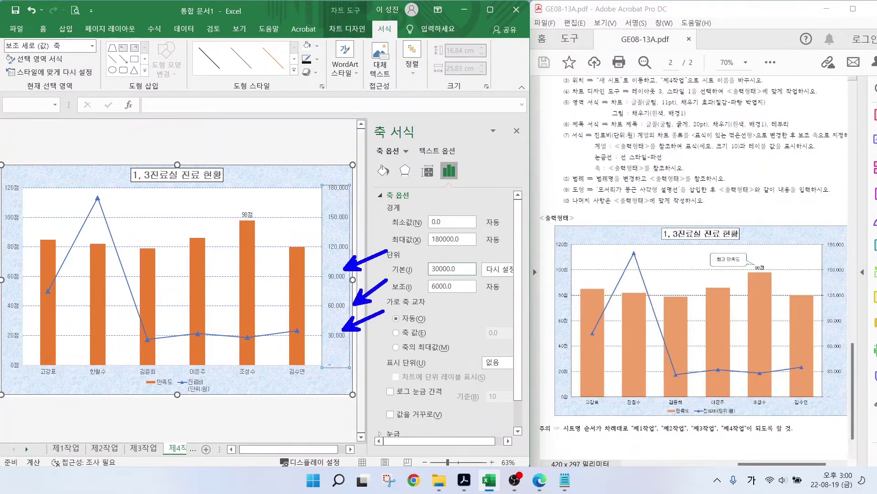
pyautogui.press('Escape')
pyautogui.moveTo(592, 187); pyautogui.dragTo(709, 187)
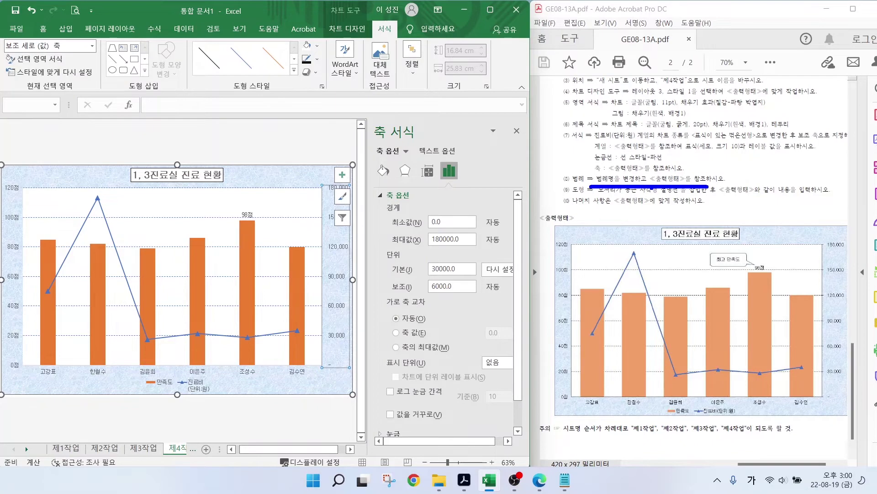
pyautogui.press('Escape')
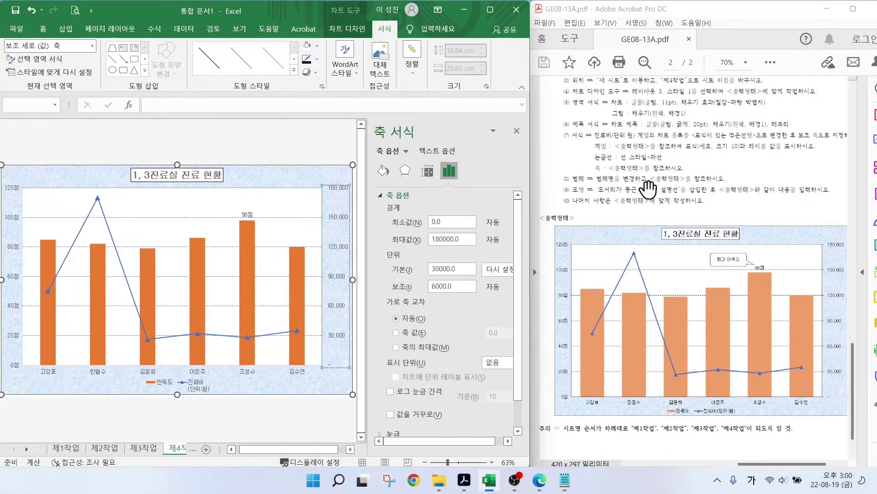
# Close the axis pane and compare the 진료비(단위:원) legend entry with the reference
pyautogui.click(517, 132)
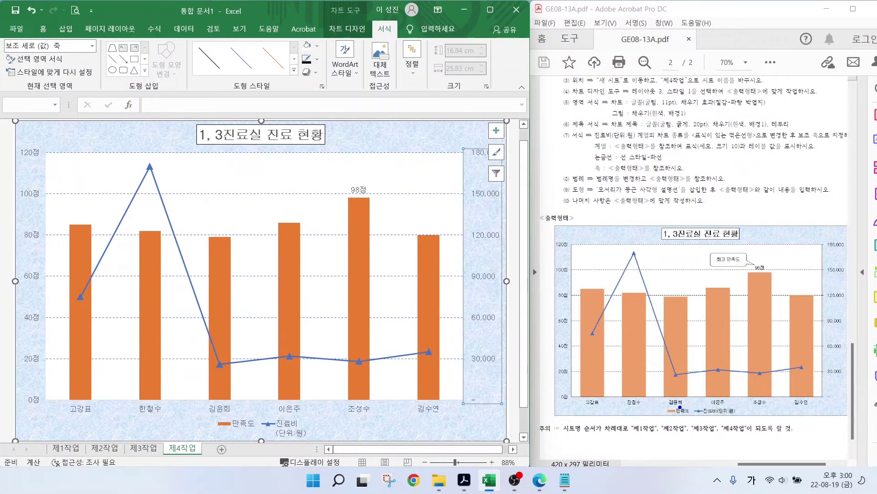
pyautogui.moveTo(680, 405)
pyautogui.mouseDown()
pyautogui.moveTo(705, 381)
pyautogui.moveTo(746, 379)
pyautogui.mouseUp()
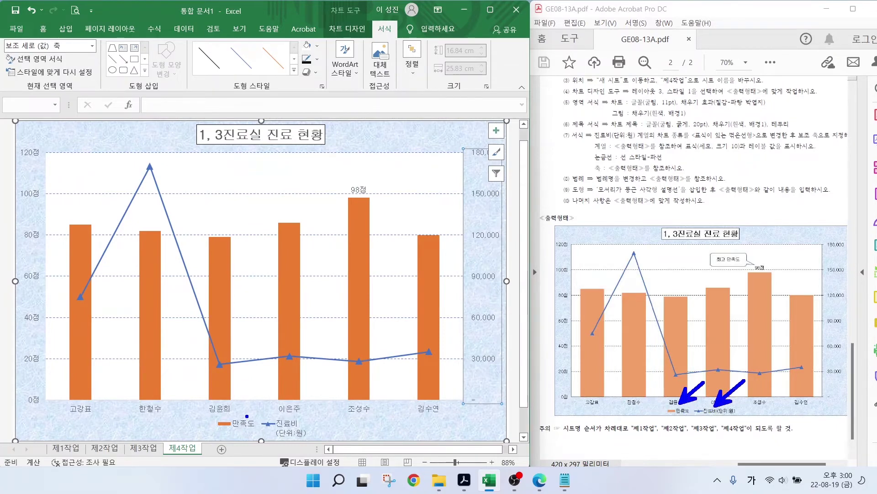
pyautogui.moveTo(240, 415)
pyautogui.mouseDown()
pyautogui.moveTo(268, 392)
pyautogui.moveTo(307, 399)
pyautogui.moveTo(328, 388)
pyautogui.mouseUp()
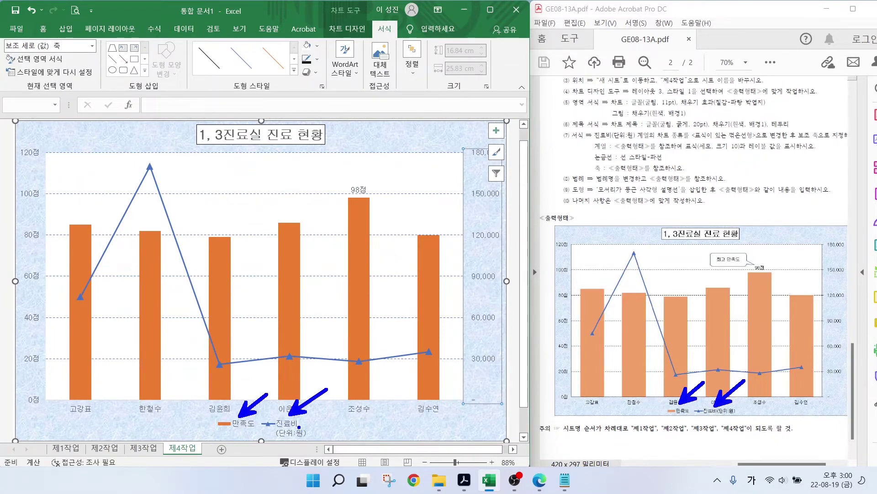
pyautogui.moveTo(273, 414); pyautogui.dragTo(315, 441)
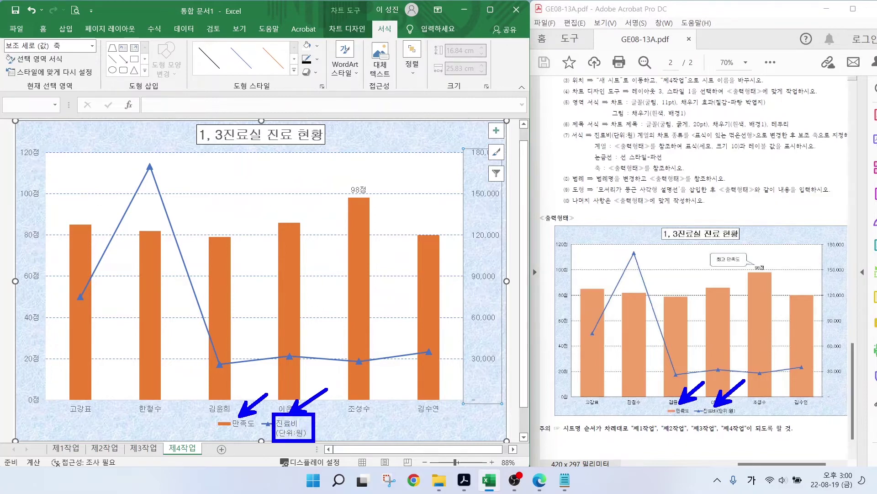
pyautogui.moveTo(699, 417); pyautogui.dragTo(748, 417)
pyautogui.press('Escape')
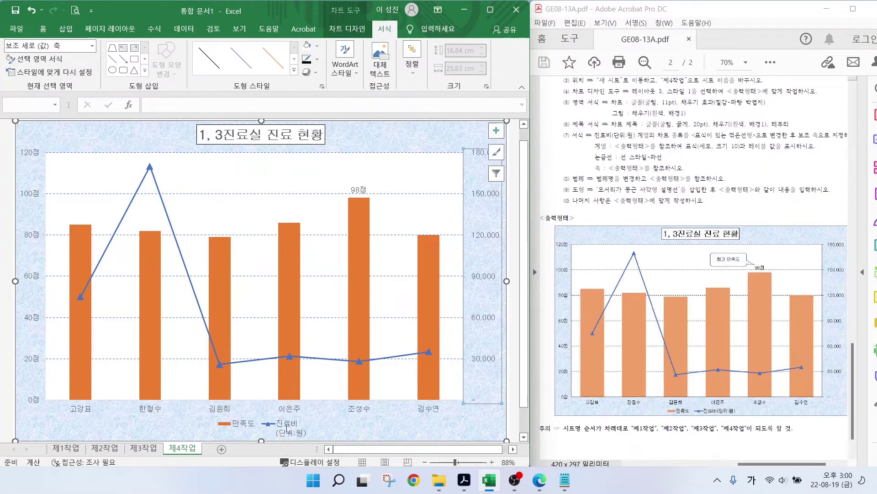
# Review the legend's formatting options, then select its 진료비 entry
pyautogui.click(286, 429)
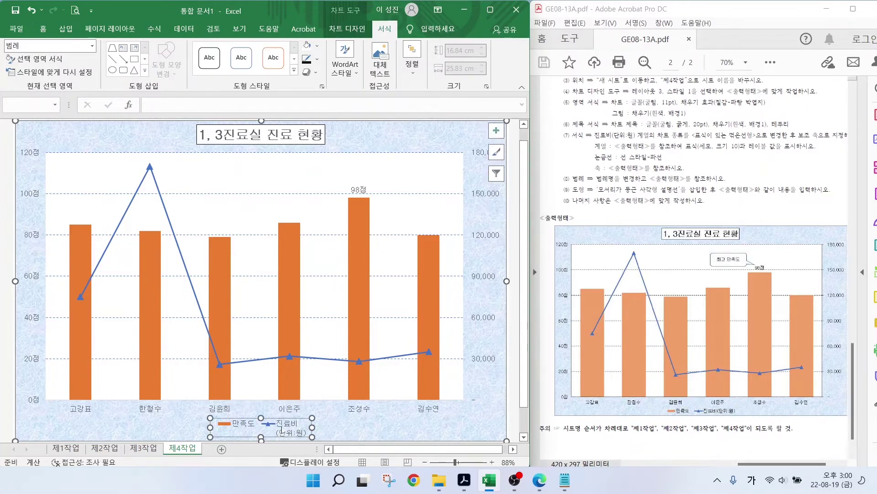
pyautogui.rightClick(282, 429)
pyautogui.click(315, 416)
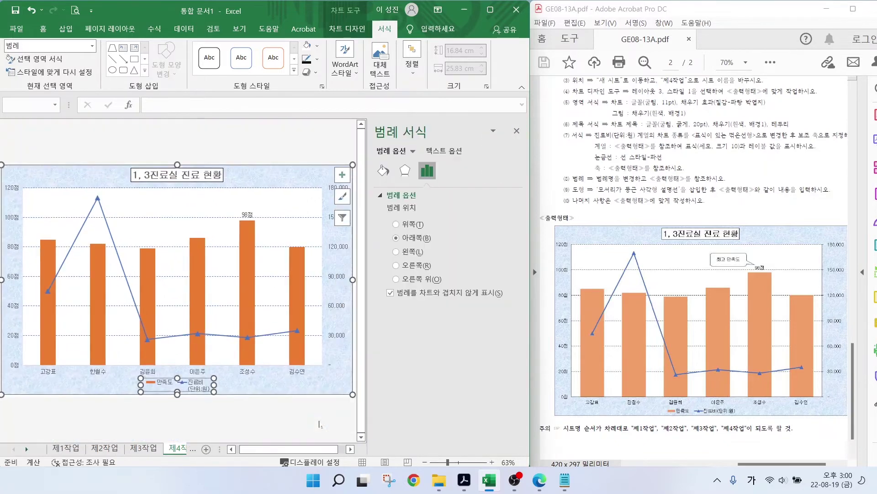
pyautogui.click(383, 171)
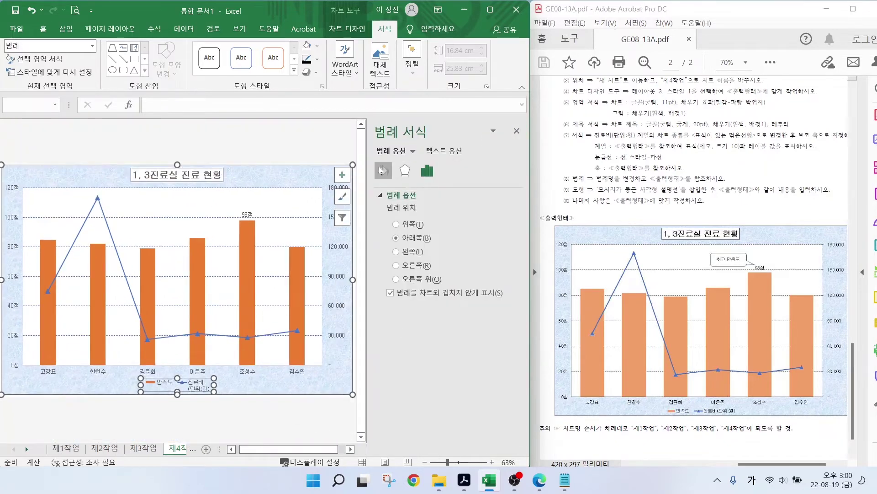
pyautogui.click(405, 172)
pyautogui.click(427, 170)
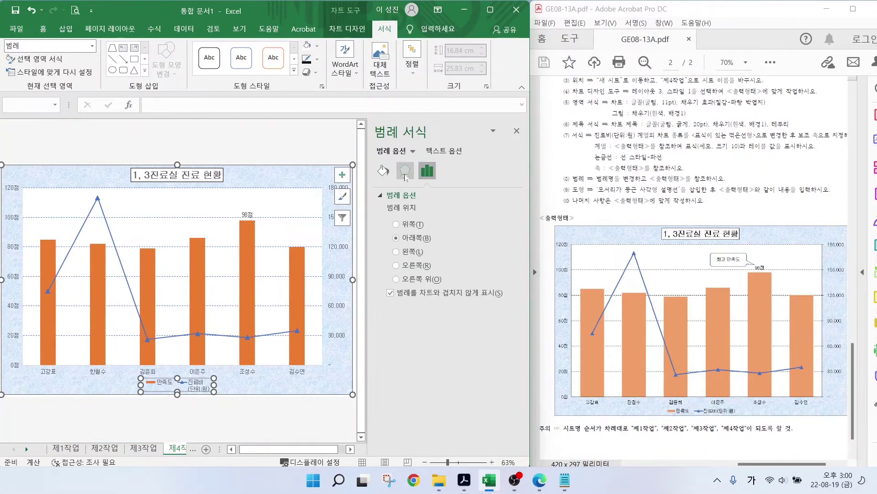
pyautogui.click(406, 171)
pyautogui.click(384, 171)
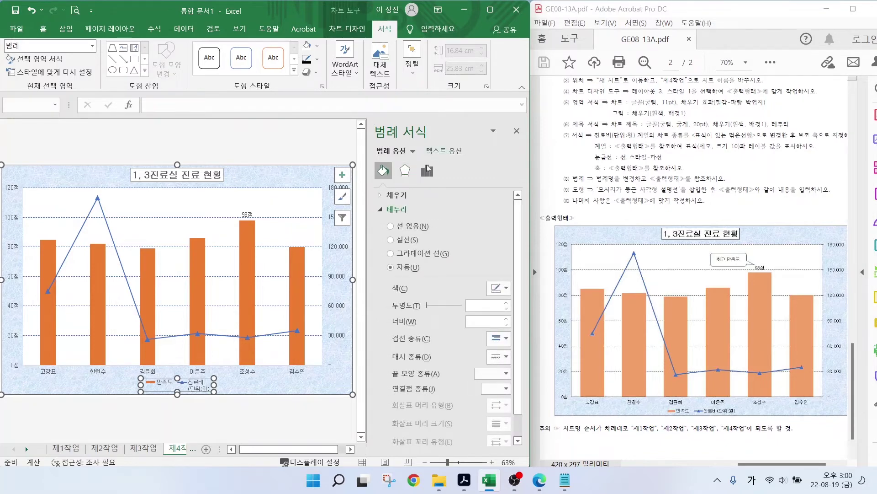
pyautogui.click(517, 131)
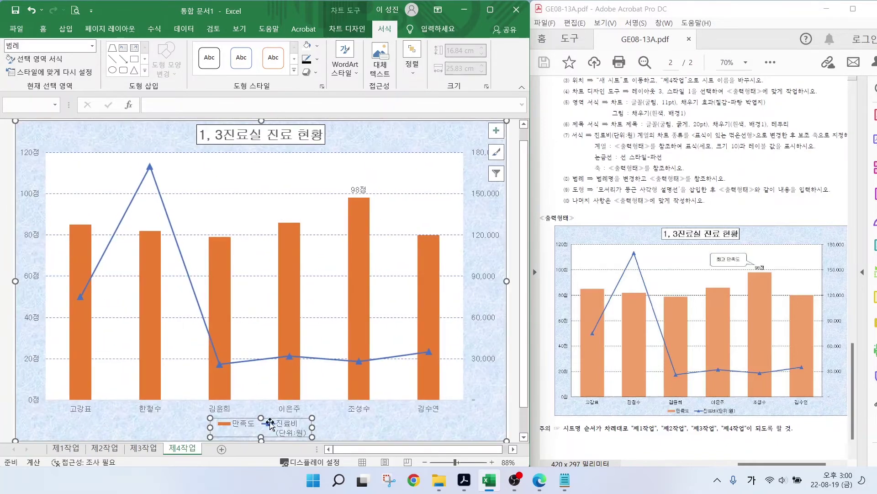
pyautogui.click(285, 429)
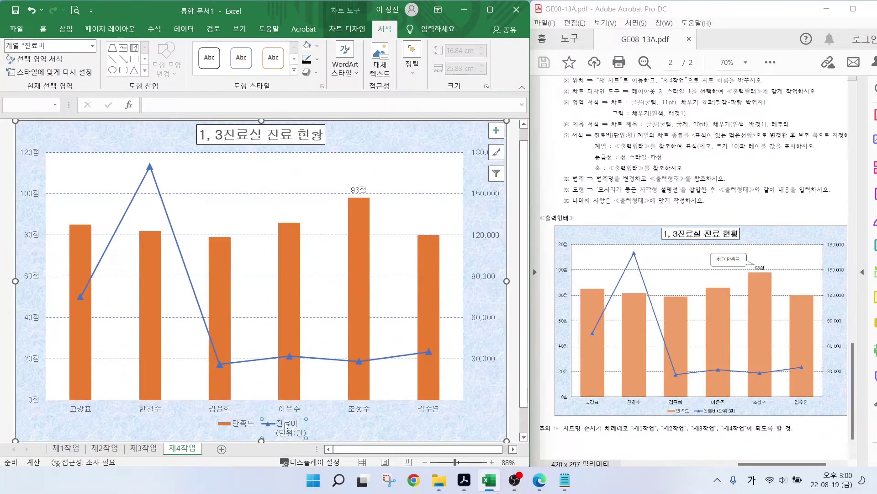
pyautogui.click(354, 29)
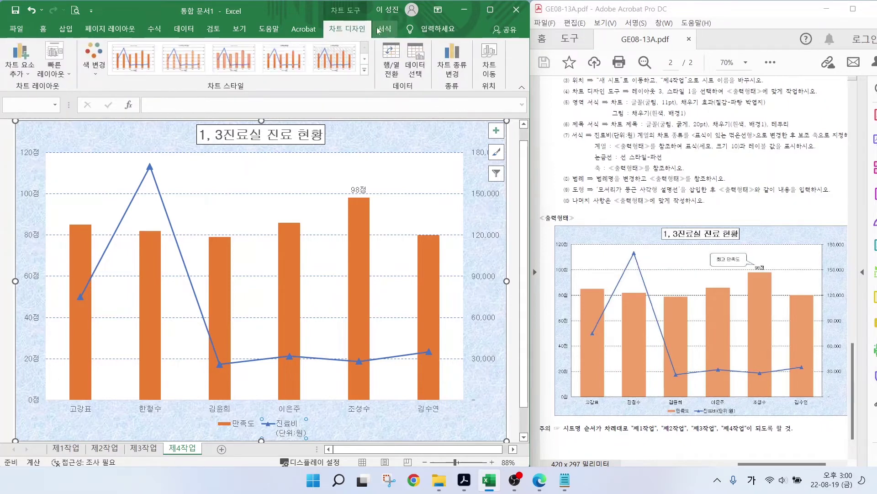
# Rename the chart's 진료비 series to the typed text 진료비(단위:원) instead of cell G4
pyautogui.click(416, 69)
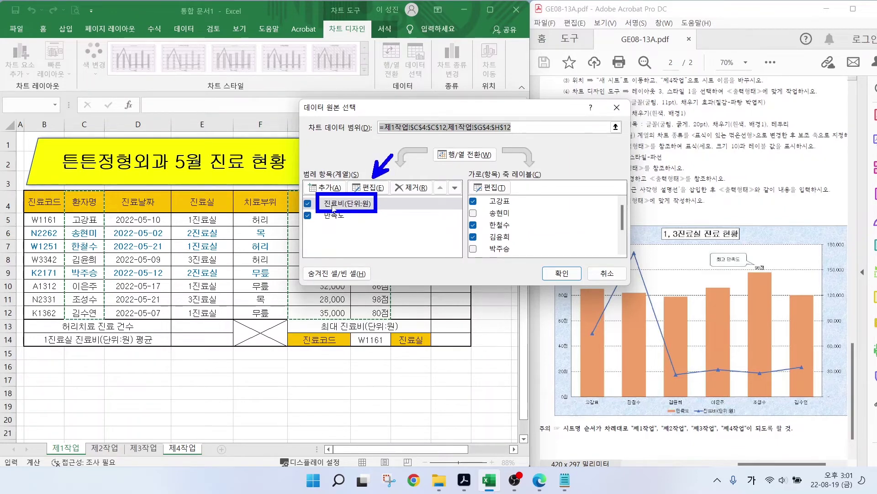
pyautogui.click(368, 187)
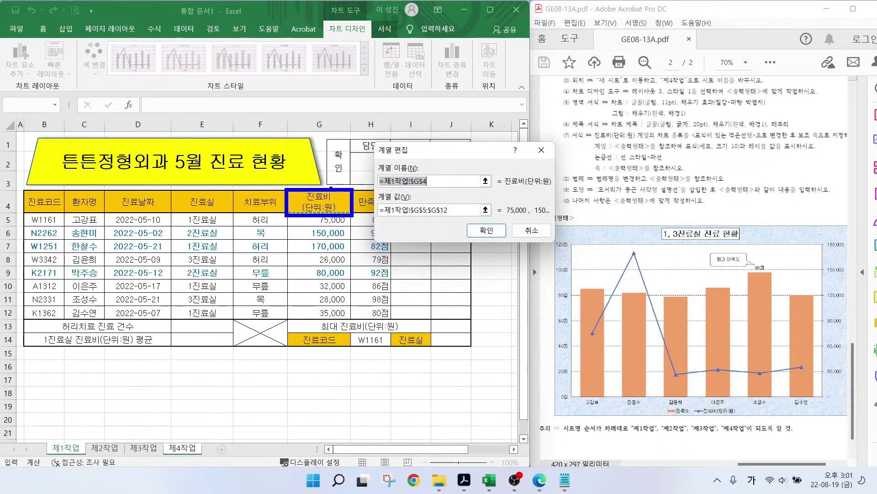
pyautogui.press('Escape')
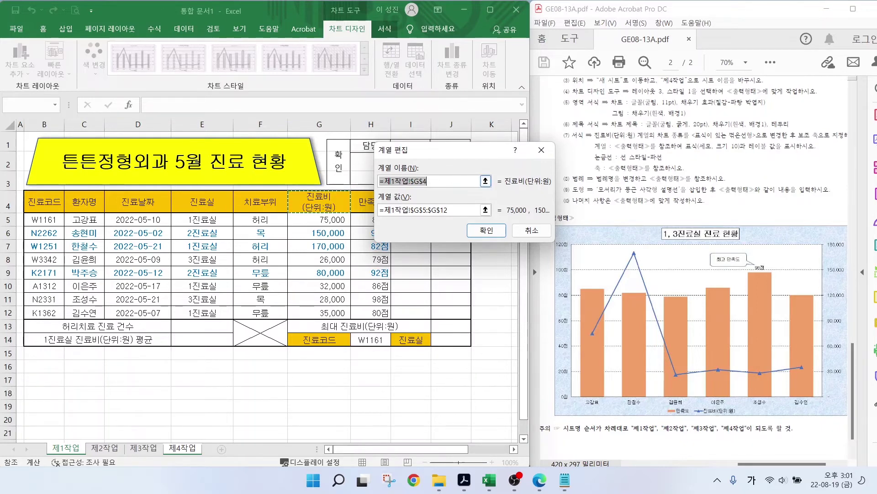
pyautogui.write('ㅈㄴ료비')
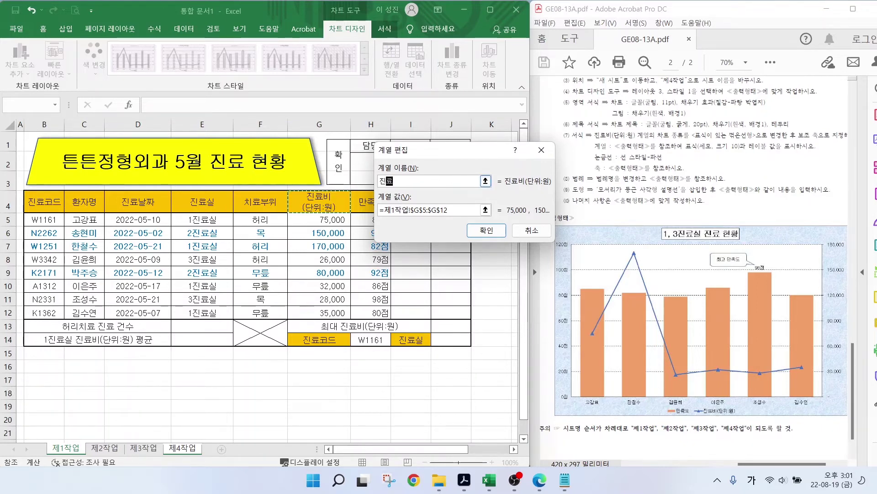
pyautogui.write('(')
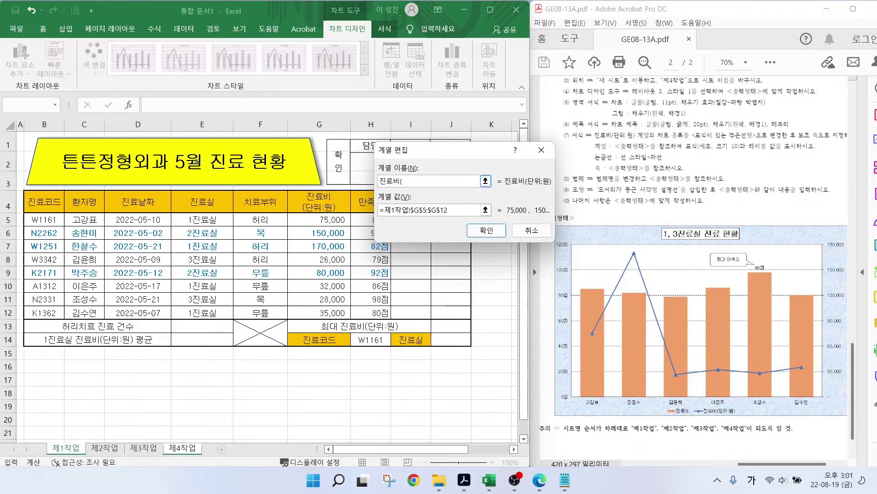
pyautogui.write('단우:원)')
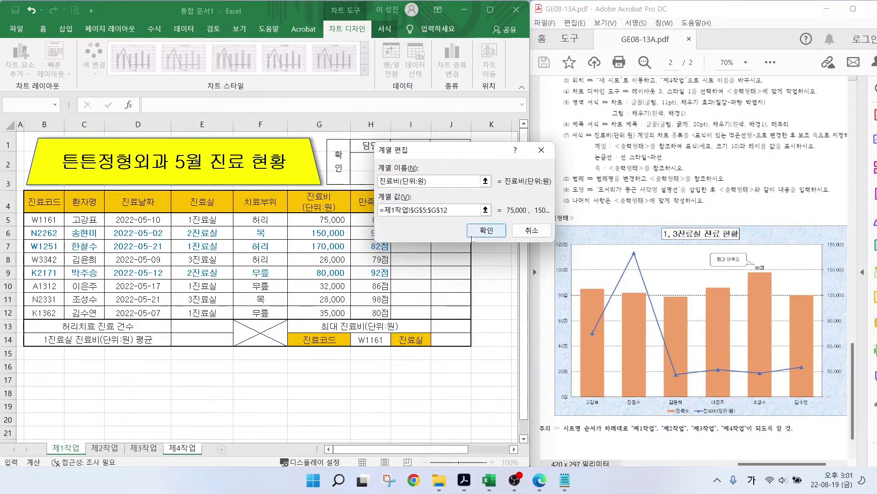
pyautogui.click(485, 231)
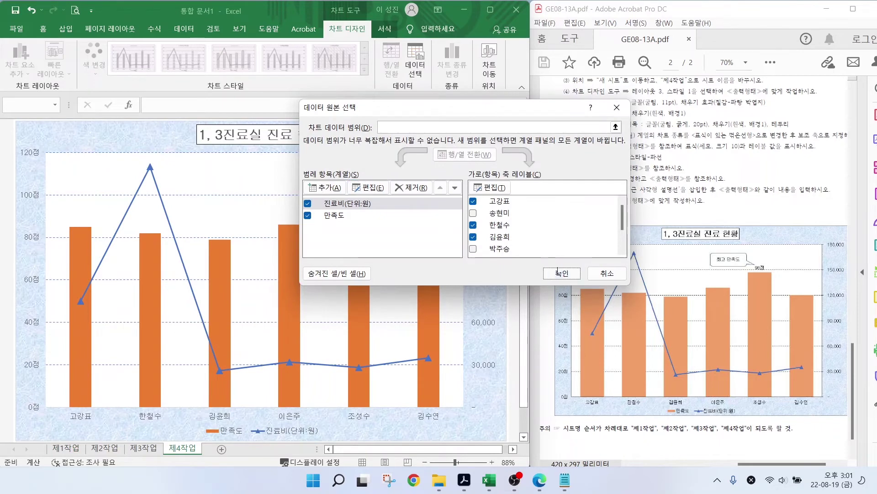
pyautogui.click(561, 273)
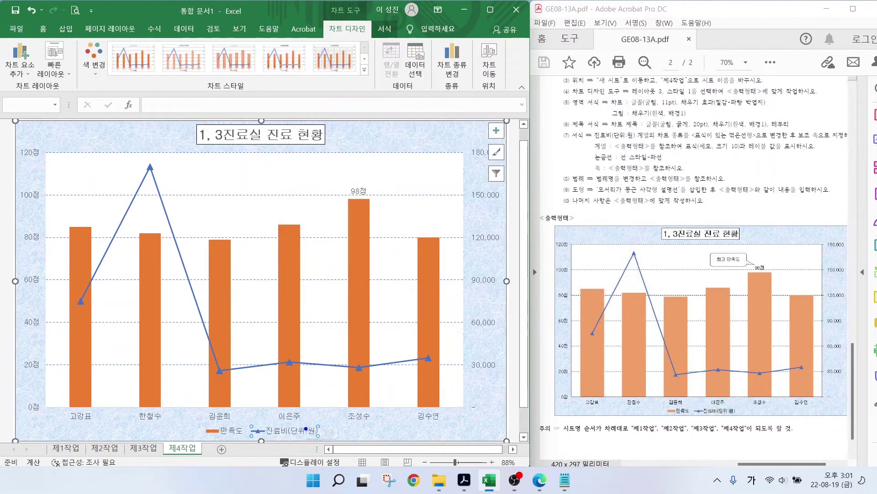
pyautogui.moveTo(306, 428); pyautogui.dragTo(346, 400)
pyautogui.moveTo(257, 437); pyautogui.dragTo(335, 437)
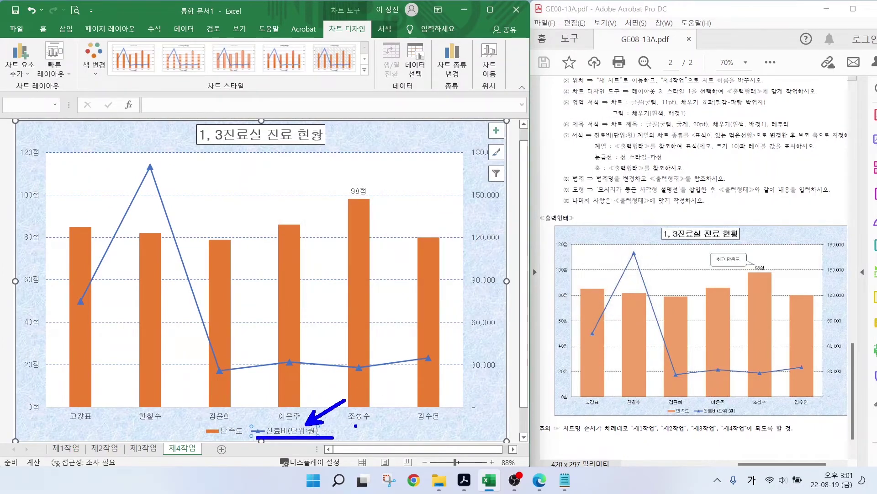
pyautogui.press('Escape')
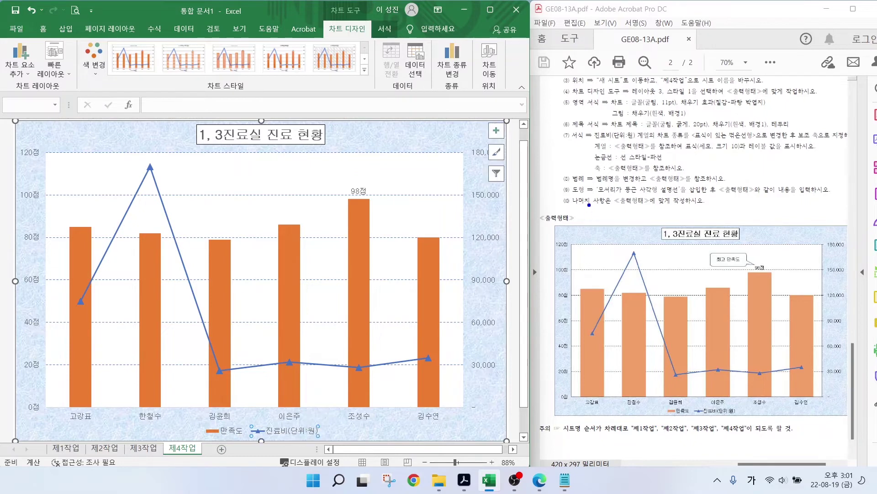
pyautogui.moveTo(593, 192); pyautogui.dragTo(728, 194)
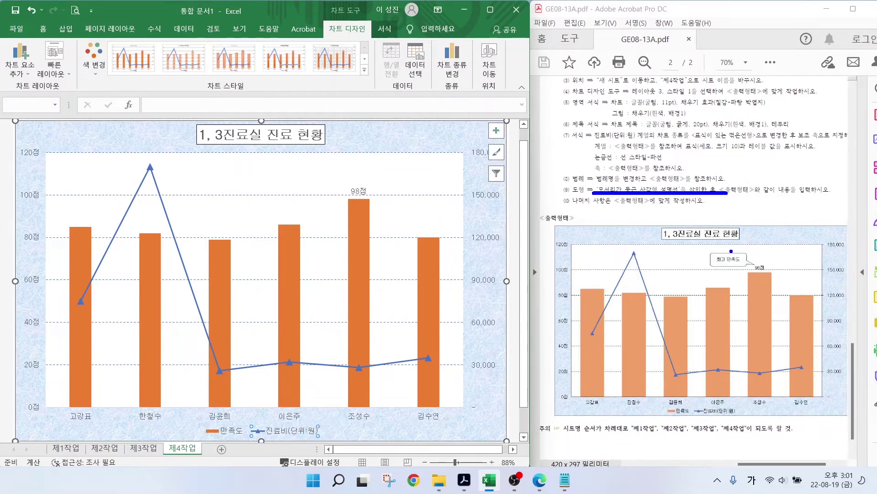
pyautogui.click(66, 29)
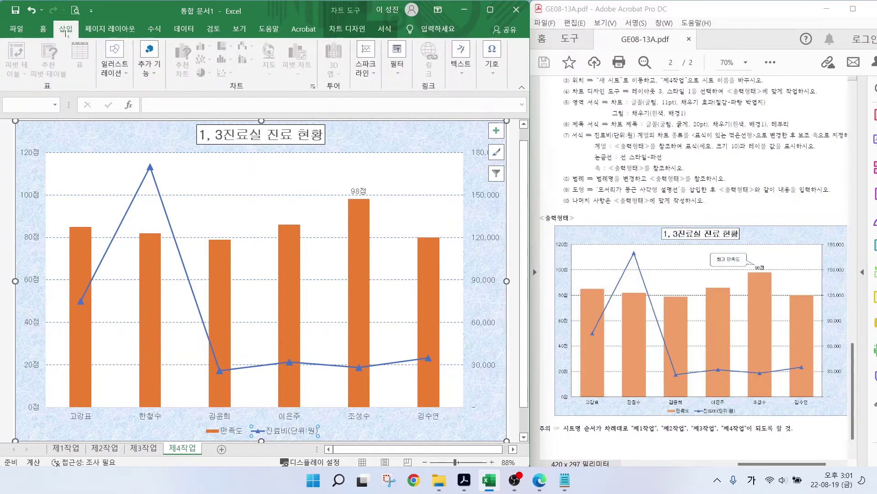
# Draw a rounded rectangle callout reading 최고 만족도 with its tail on the 98점 label
pyautogui.click(114, 66)
pyautogui.click(136, 109)
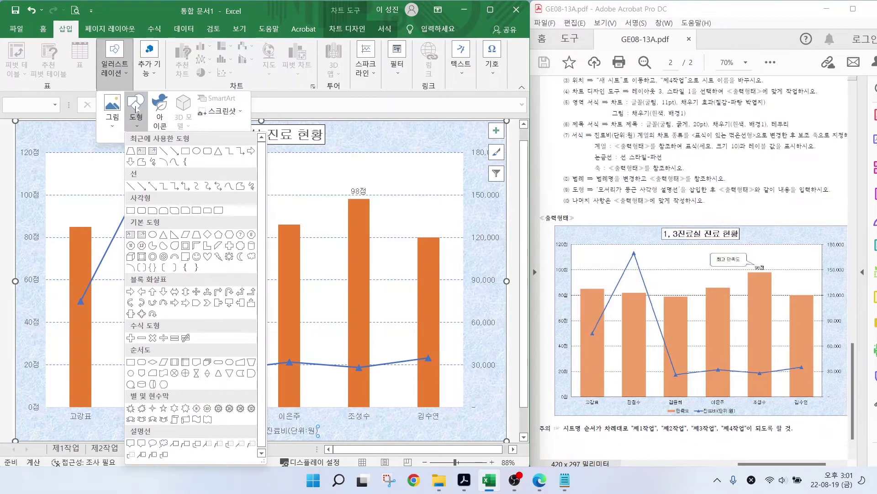
pyautogui.click(141, 442)
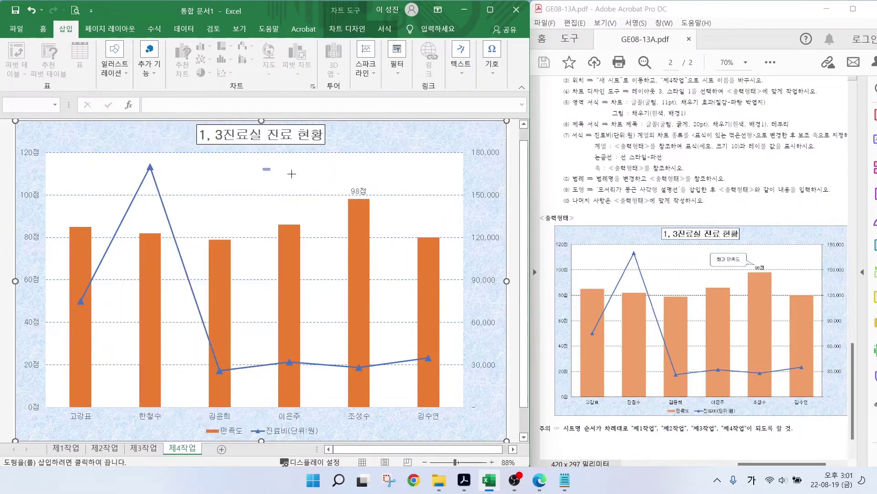
pyautogui.moveTo(263, 168); pyautogui.dragTo(346, 188)
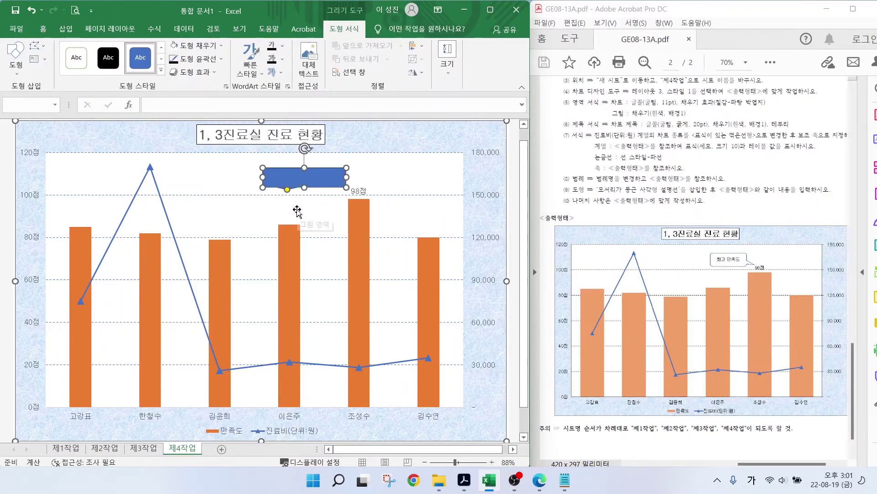
pyautogui.moveTo(292, 199)
pyautogui.mouseDown()
pyautogui.moveTo(287, 180)
pyautogui.moveTo(296, 202)
pyautogui.moveTo(359, 187)
pyautogui.mouseUp()
pyautogui.press('Escape')
pyautogui.write('최고 만족도')
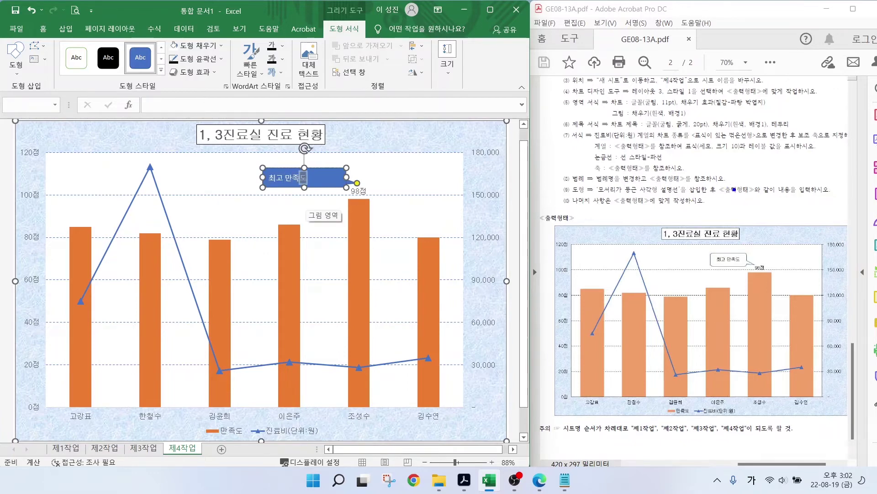
pyautogui.moveTo(748, 184); pyautogui.dragTo(771, 167)
pyautogui.moveTo(724, 196); pyautogui.dragTo(810, 196)
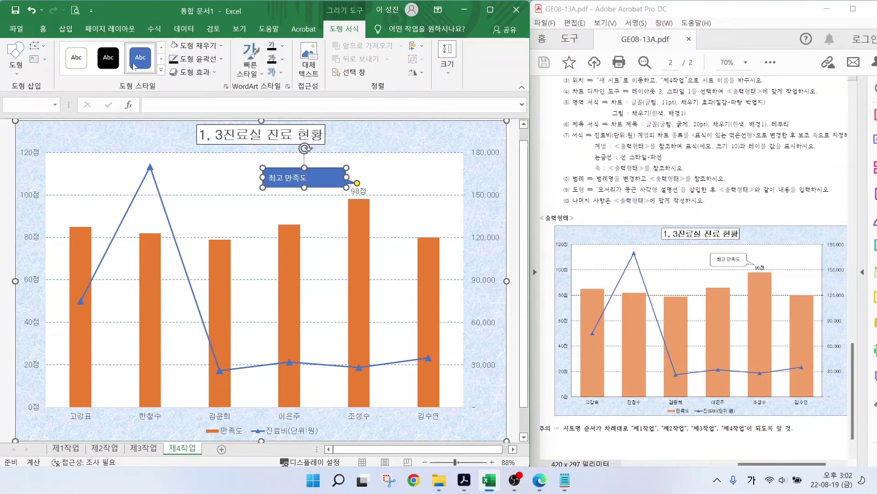
# Give the callout the white outlined shape style and centre its text
pyautogui.click(79, 60)
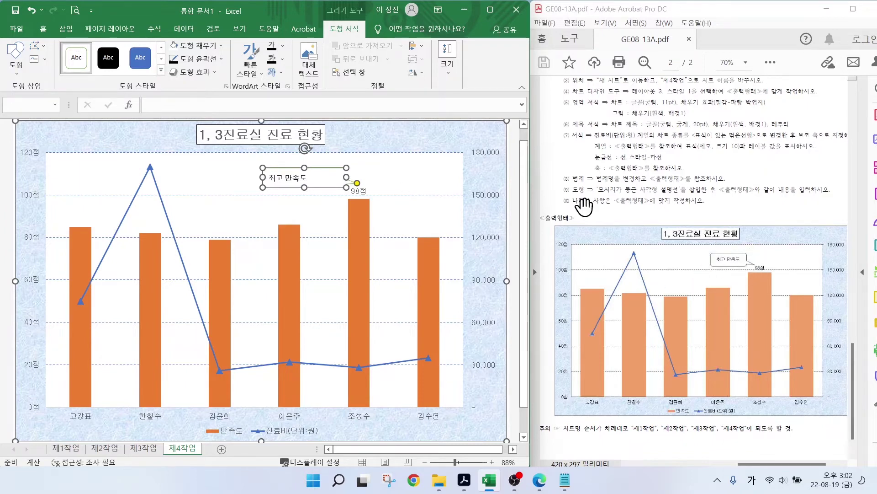
pyautogui.click(44, 29)
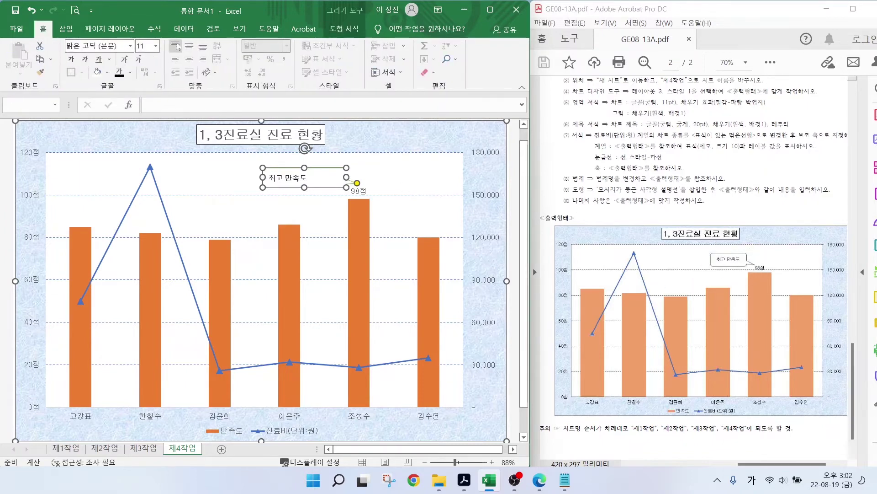
pyautogui.click(189, 59)
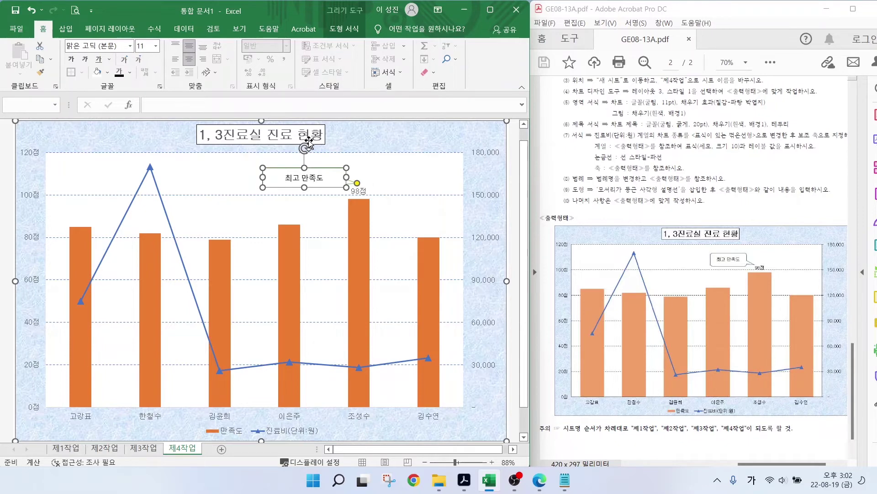
pyautogui.click(230, 173)
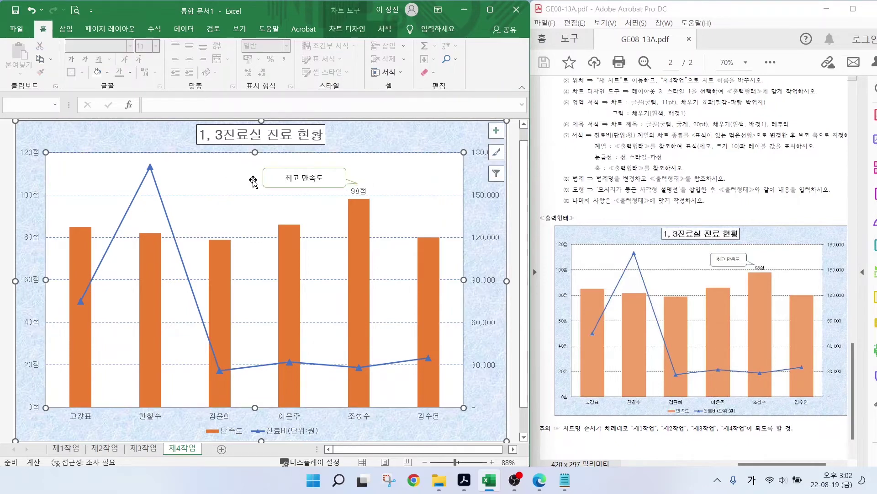
pyautogui.click(437, 139)
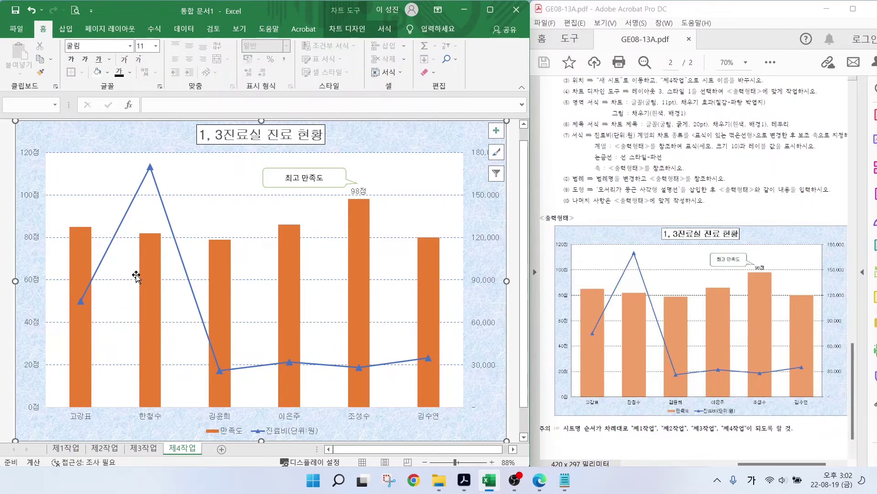
pyautogui.moveTo(142, 275)
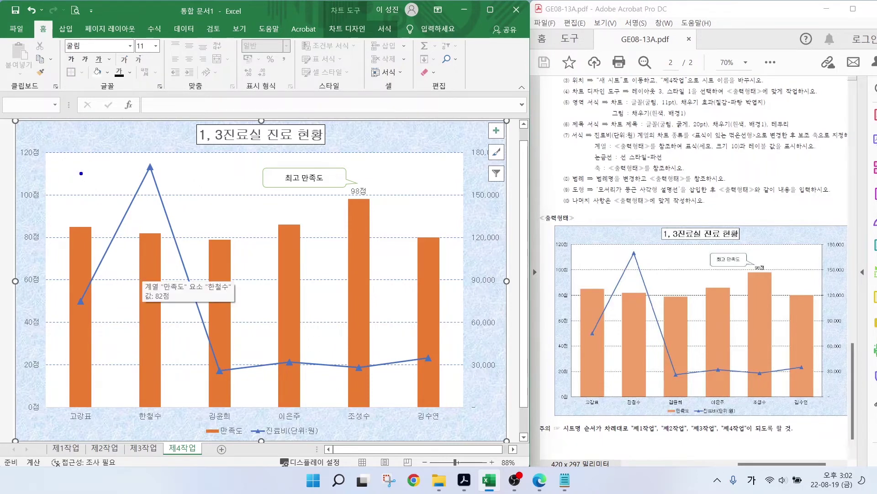
pyautogui.moveTo(48, 154); pyautogui.dragTo(46, 406)
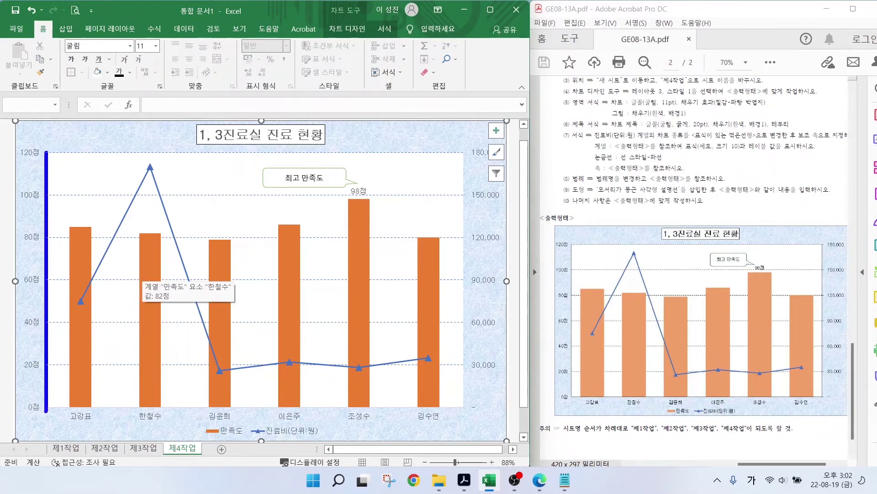
pyautogui.moveTo(457, 152); pyautogui.dragTo(465, 409)
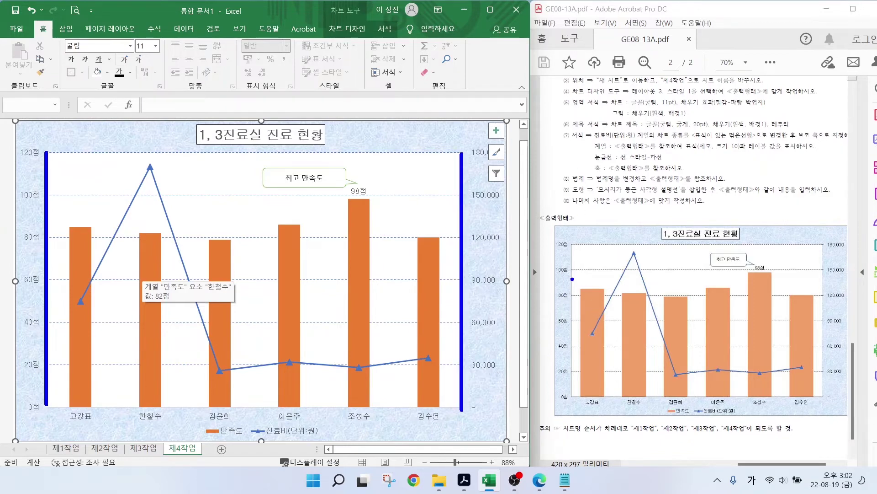
pyautogui.moveTo(48, 405); pyautogui.dragTo(458, 405)
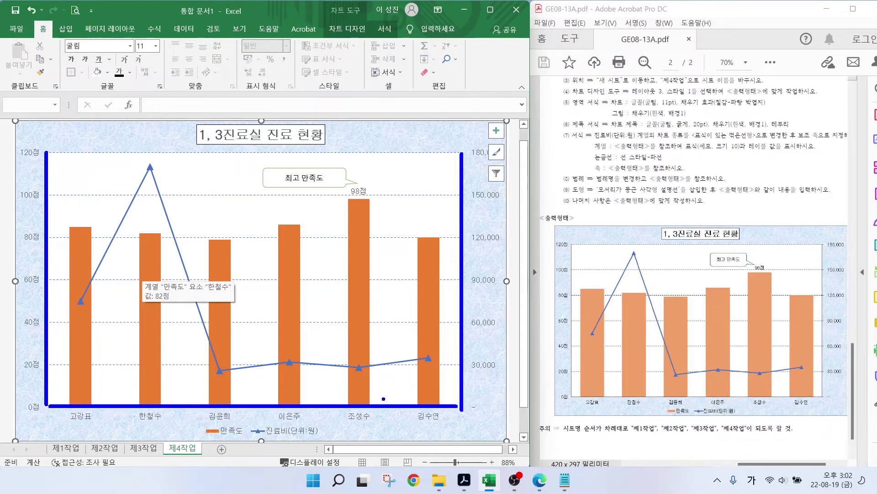
pyautogui.press('Escape')
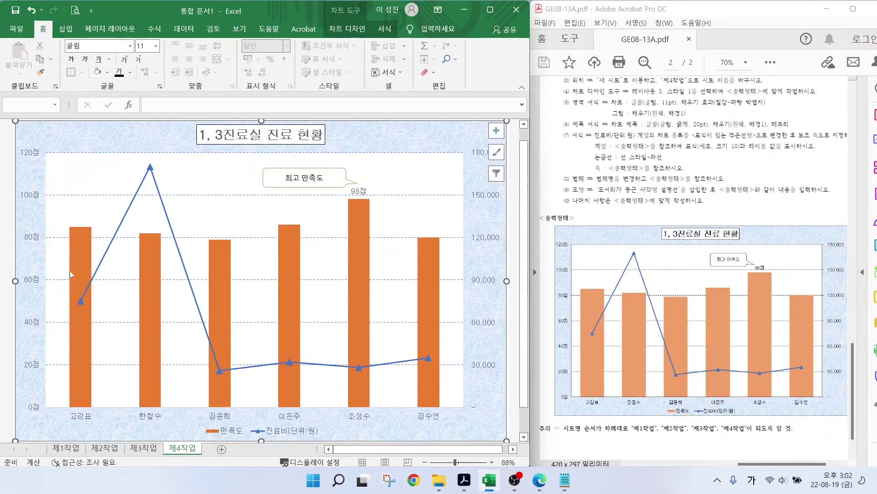
pyautogui.click(31, 240)
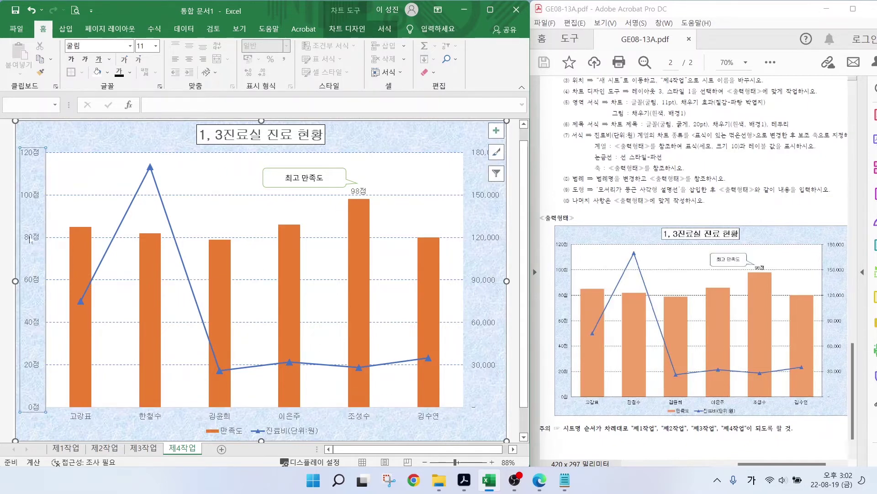
# Give the primary and secondary value axes solid black lines
pyautogui.rightClick(30, 240)
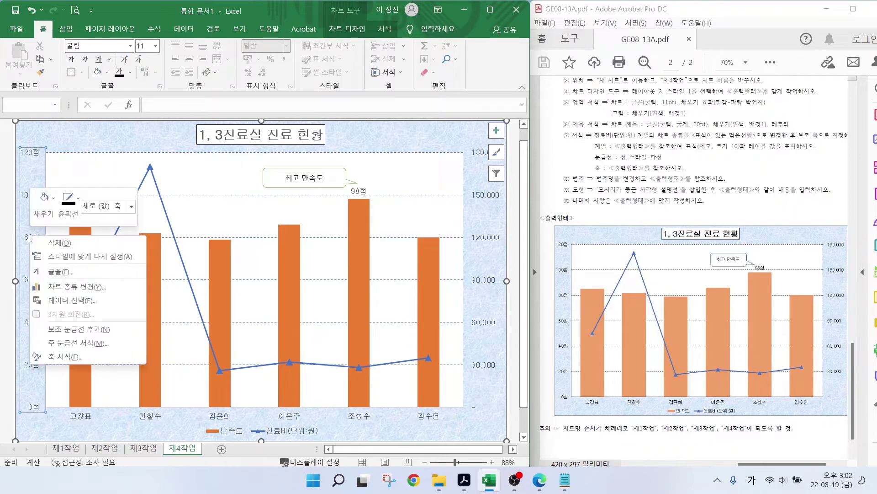
pyautogui.click(62, 362)
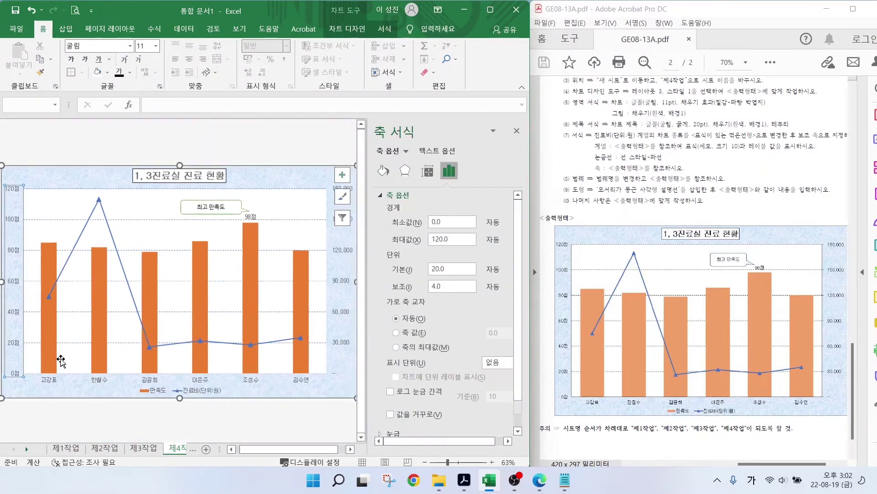
pyautogui.click(386, 174)
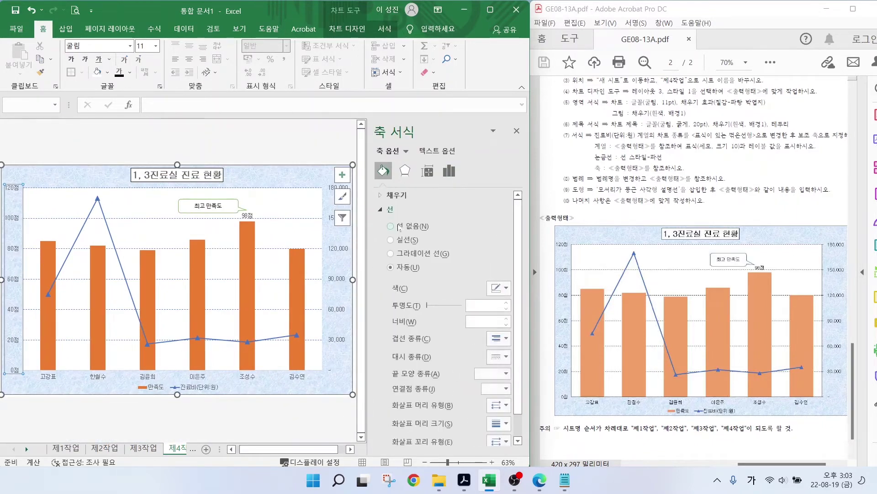
pyautogui.click(394, 239)
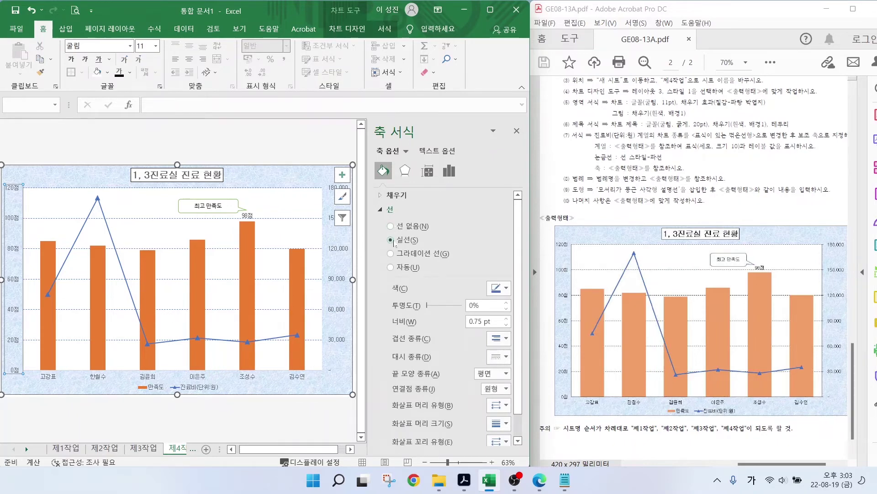
pyautogui.click(497, 287)
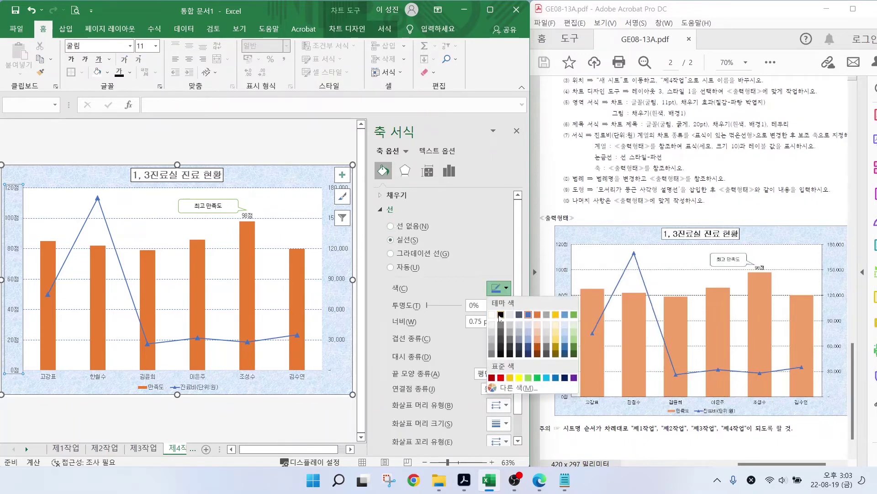
pyautogui.click(501, 316)
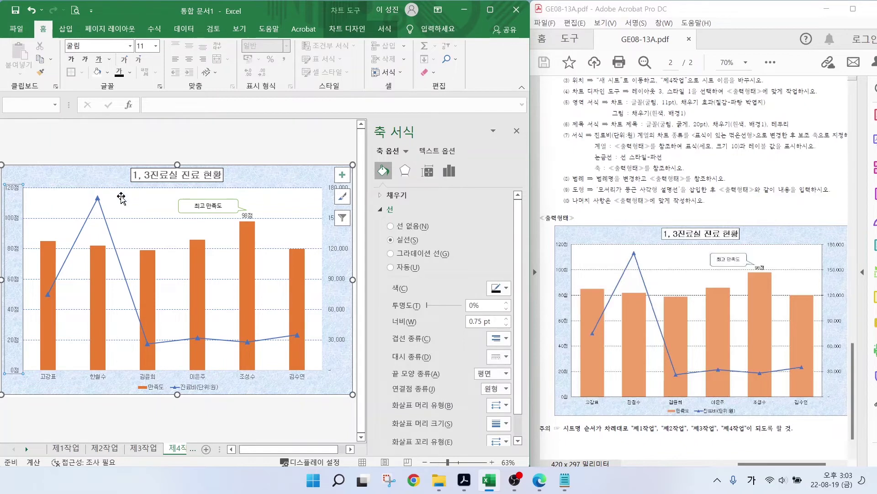
pyautogui.click(340, 251)
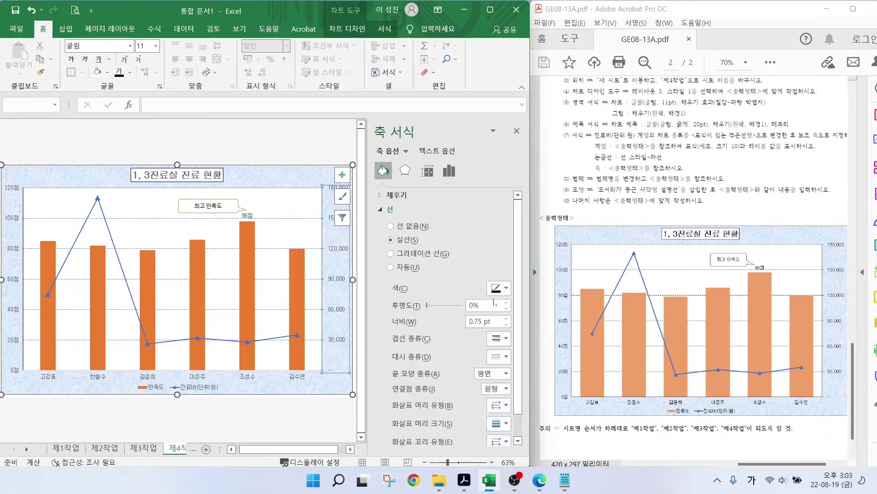
pyautogui.click(498, 289)
pyautogui.click(501, 314)
# Give the category axis a solid black line as well
pyautogui.click(152, 376)
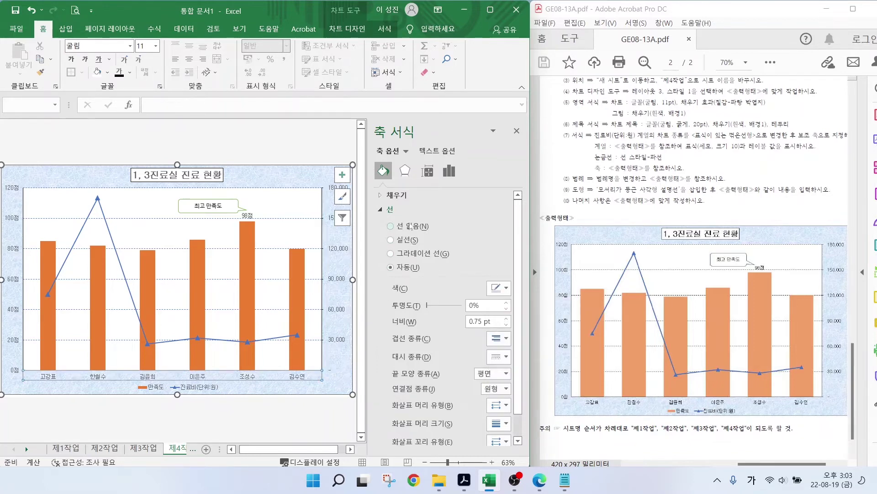
pyautogui.click(406, 240)
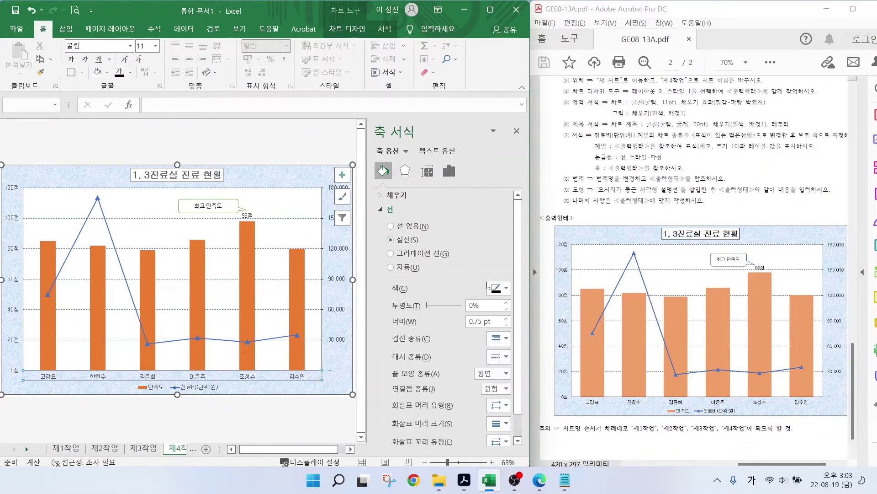
pyautogui.click(338, 255)
pyautogui.click(517, 131)
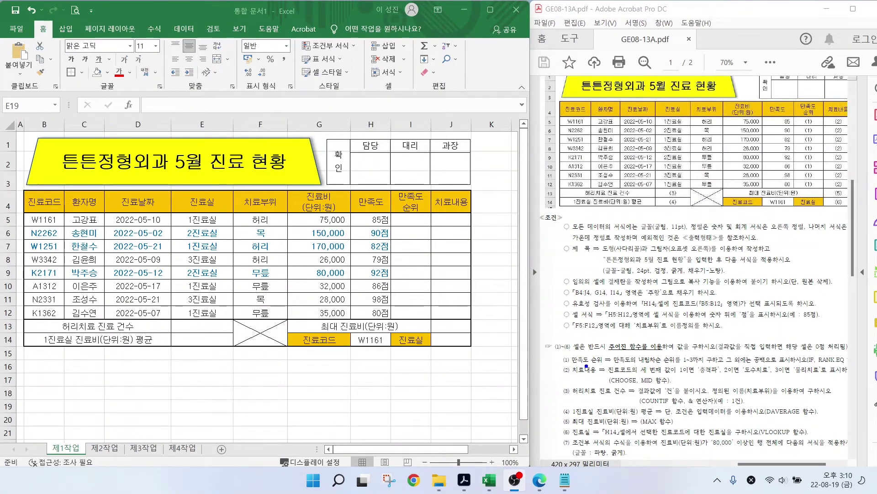
# Mark up page 1's function conditions: IF/RANK.EQ, CHOOSE/MID, DAVERAGE and the criteria note
pyautogui.moveTo(551, 349)
pyautogui.mouseDown()
pyautogui.moveTo(708, 432)
pyautogui.moveTo(856, 442)
pyautogui.mouseUp()
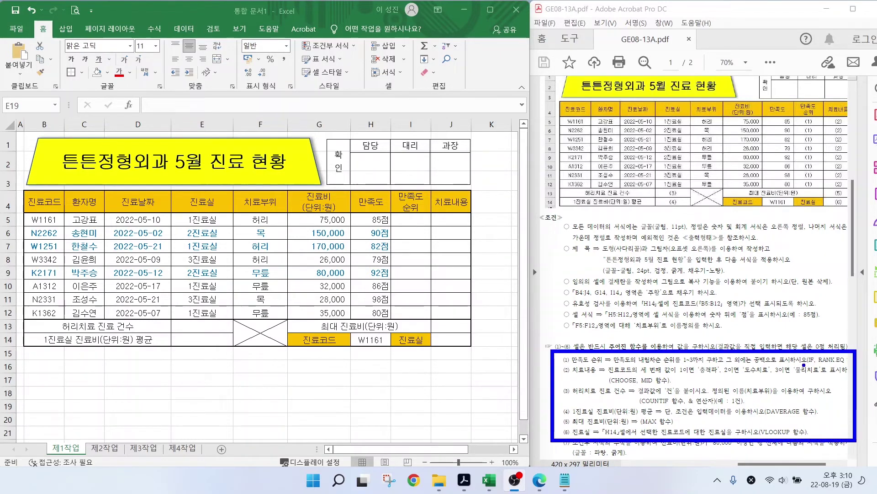
pyautogui.moveTo(803, 364); pyautogui.dragTo(846, 365)
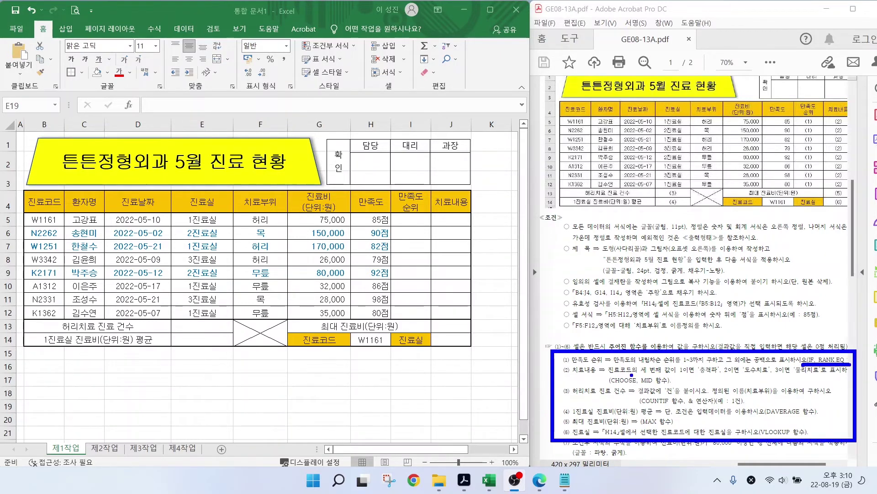
pyautogui.moveTo(611, 384); pyautogui.dragTo(697, 374)
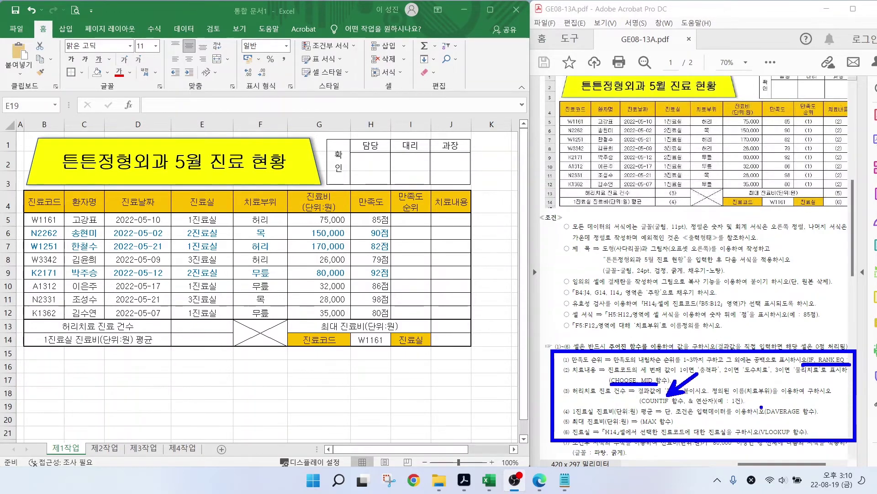
pyautogui.moveTo(771, 407); pyautogui.dragTo(790, 393)
pyautogui.moveTo(697, 404); pyautogui.dragTo(676, 417)
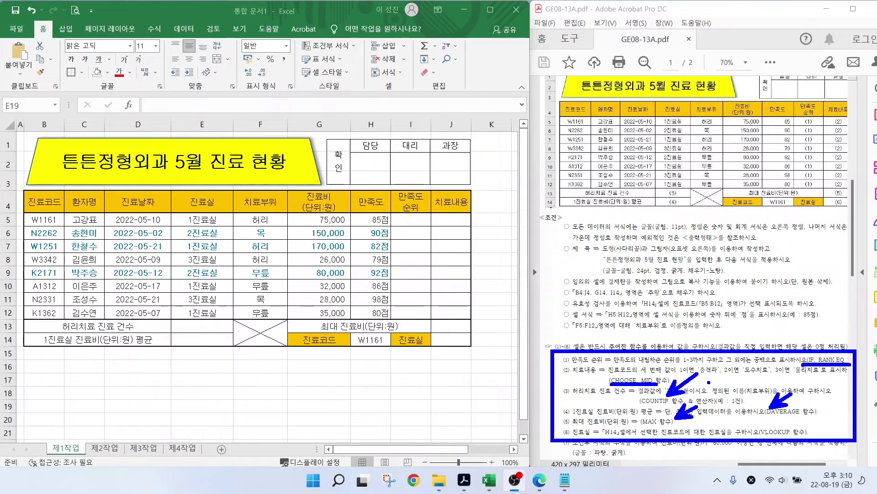
pyautogui.press('Escape')
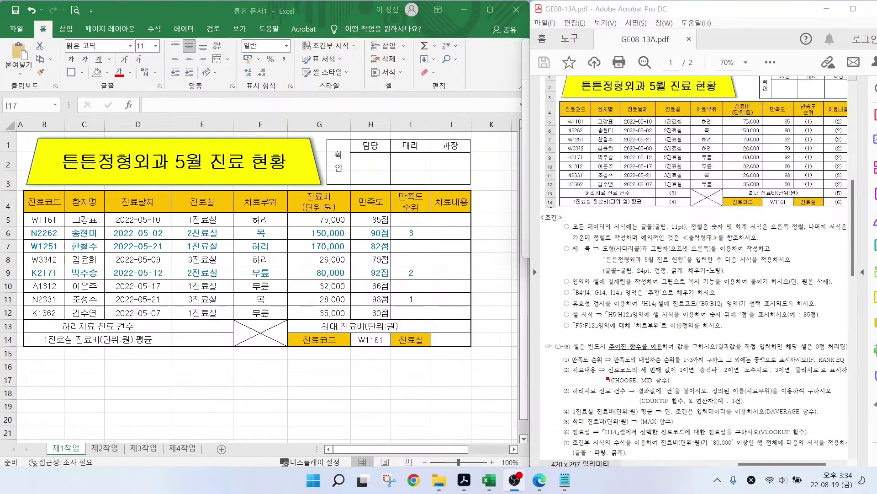
# Highlight the 만족도 순위 rule: ranks 1~3 shown, other ranks left blank
pyautogui.moveTo(572, 365)
pyautogui.mouseDown()
pyautogui.moveTo(603, 364)
pyautogui.moveTo(673, 331)
pyautogui.mouseUp()
pyautogui.moveTo(695, 365)
pyautogui.mouseDown()
pyautogui.moveTo(672, 356)
pyautogui.moveTo(699, 361)
pyautogui.mouseUp()
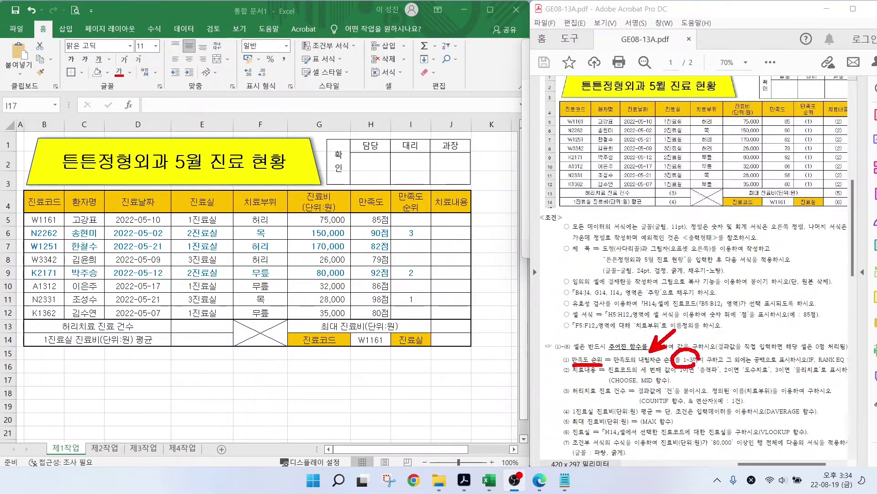
pyautogui.moveTo(771, 368)
pyautogui.mouseDown()
pyautogui.moveTo(747, 359)
pyautogui.moveTo(768, 354)
pyautogui.moveTo(767, 366)
pyautogui.moveTo(802, 366)
pyautogui.moveTo(822, 353)
pyautogui.moveTo(845, 362)
pyautogui.mouseUp()
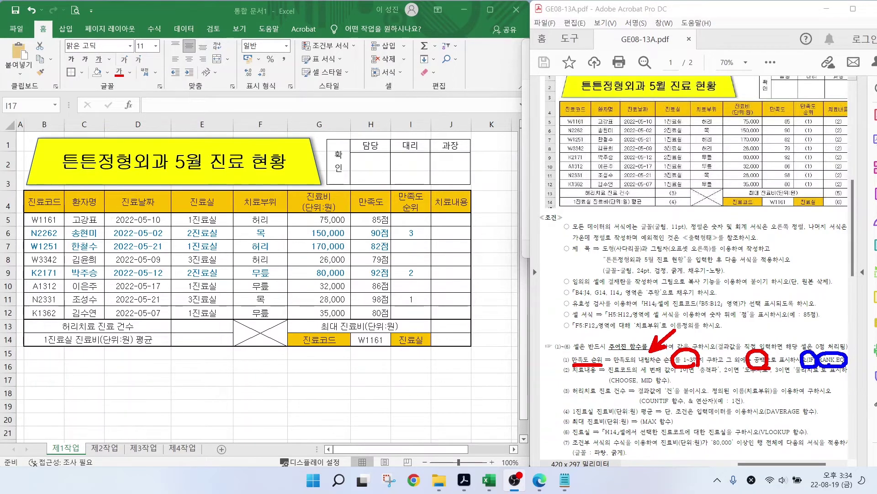
pyautogui.press('Escape')
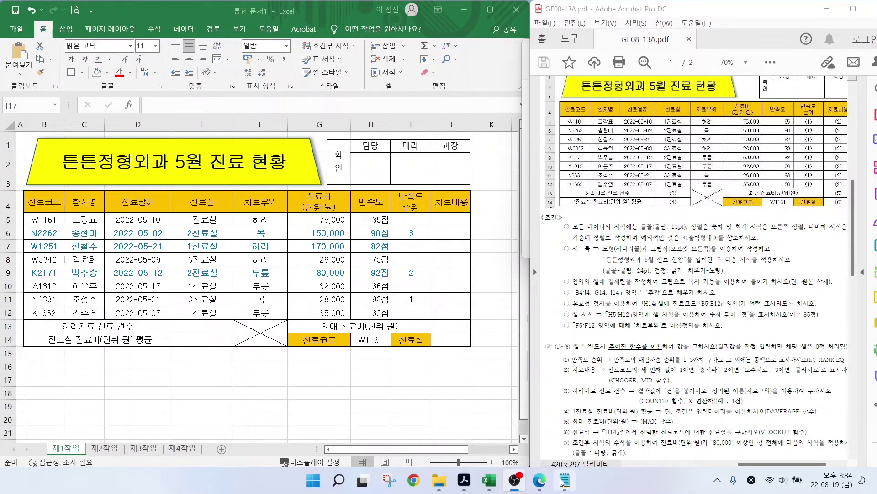
# Mark the 조건, 참 and 거짓 arguments of the IF template in the Notepad notes
pyautogui.click(566, 481)
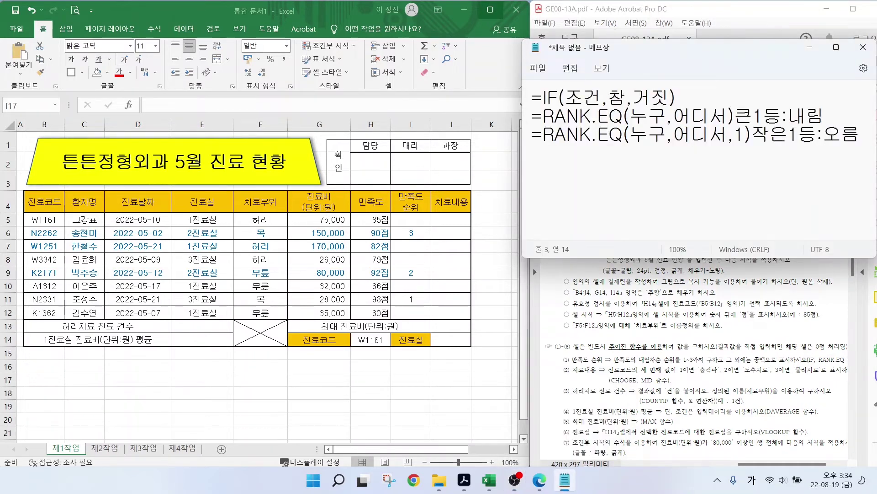
pyautogui.moveTo(591, 95)
pyautogui.mouseDown()
pyautogui.moveTo(564, 105)
pyautogui.moveTo(594, 82)
pyautogui.moveTo(596, 100)
pyautogui.mouseUp()
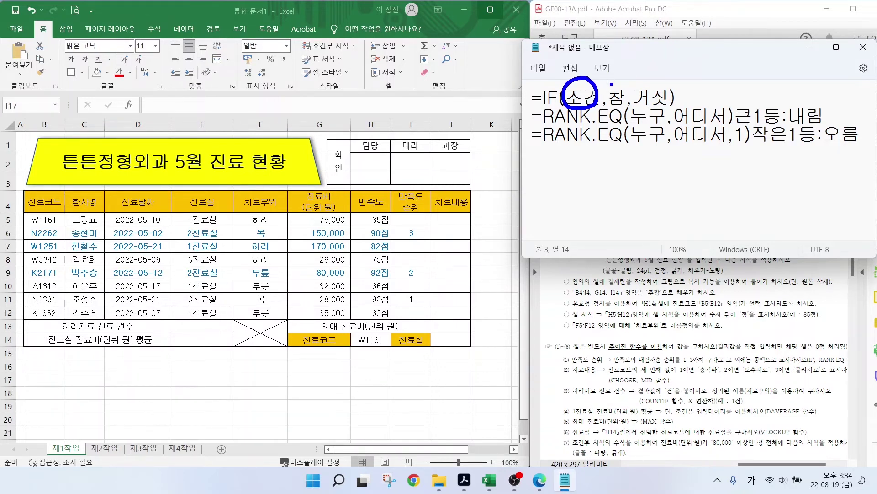
pyautogui.moveTo(612, 84); pyautogui.dragTo(599, 53)
pyautogui.moveTo(649, 84); pyautogui.dragTo(634, 54)
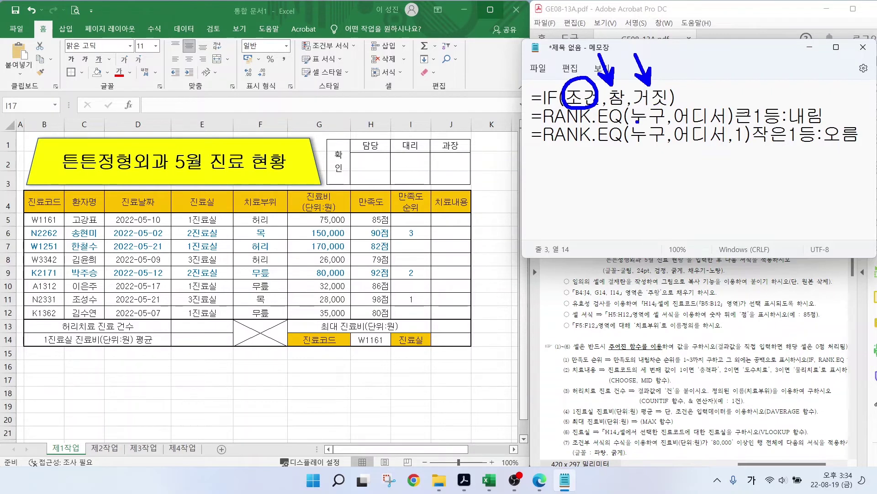
pyautogui.press('Escape')
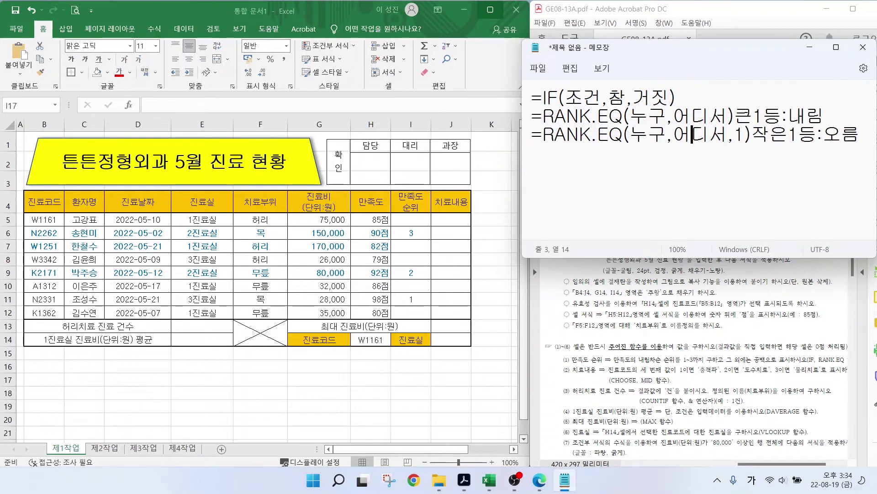
# Explain RANK.EQ's 누구, 어디서 and order arguments, then delete the ascending RANK.EQ line
pyautogui.moveTo(658, 114)
pyautogui.mouseDown()
pyautogui.moveTo(651, 126)
pyautogui.moveTo(647, 98)
pyautogui.moveTo(668, 121)
pyautogui.moveTo(713, 98)
pyautogui.moveTo(716, 120)
pyautogui.mouseUp()
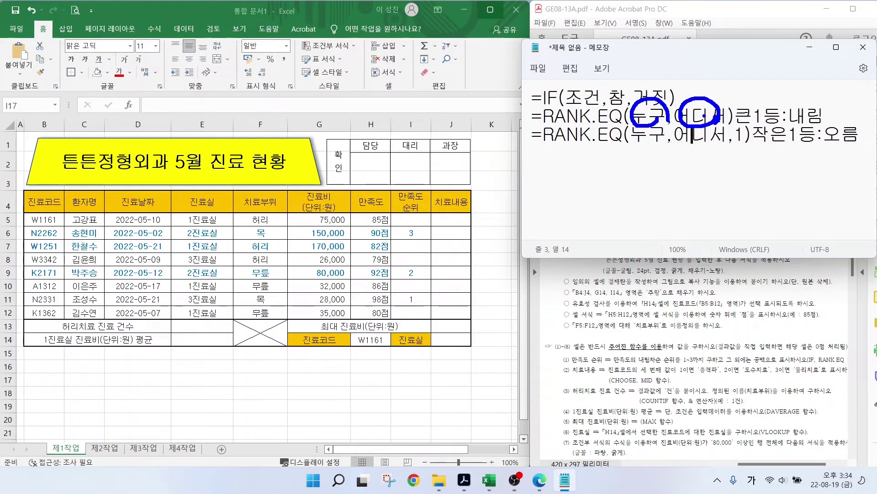
pyautogui.press('Escape')
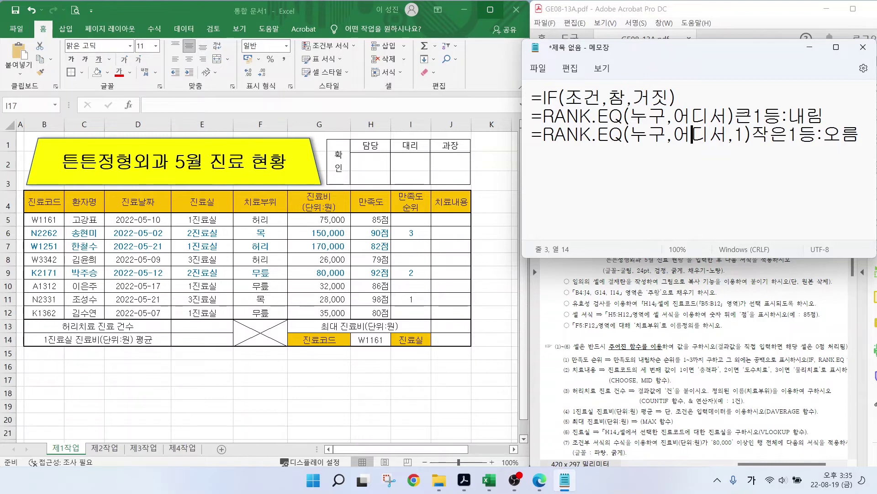
pyautogui.moveTo(664, 123)
pyautogui.mouseDown()
pyautogui.moveTo(635, 118)
pyautogui.moveTo(710, 123)
pyautogui.moveTo(713, 94)
pyautogui.moveTo(706, 121)
pyautogui.mouseUp()
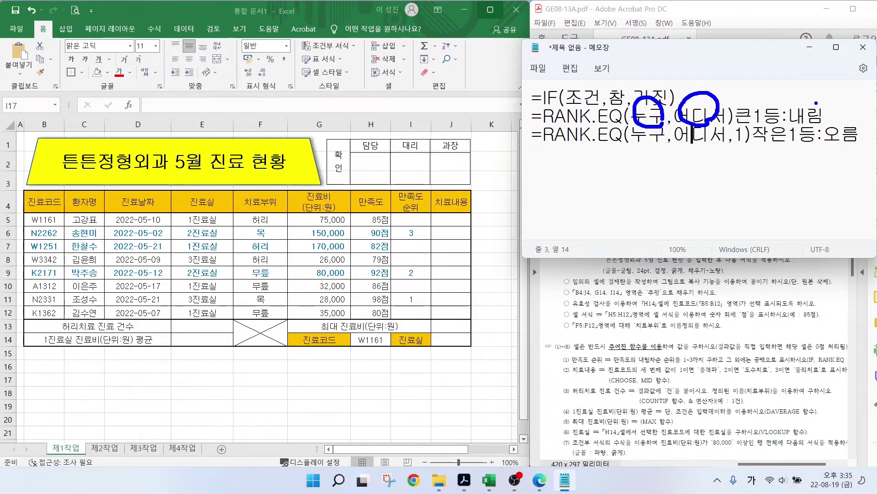
pyautogui.moveTo(841, 80); pyautogui.dragTo(813, 105)
pyautogui.moveTo(814, 94); pyautogui.dragTo(827, 104)
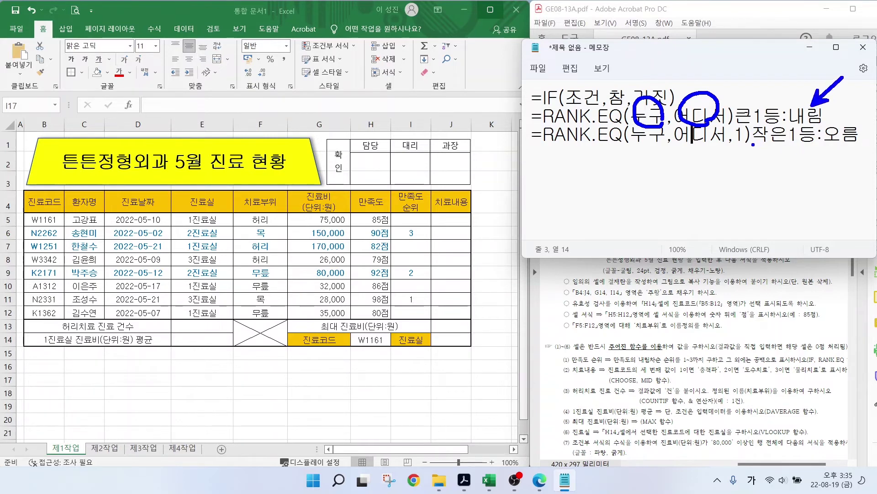
pyautogui.press('Escape')
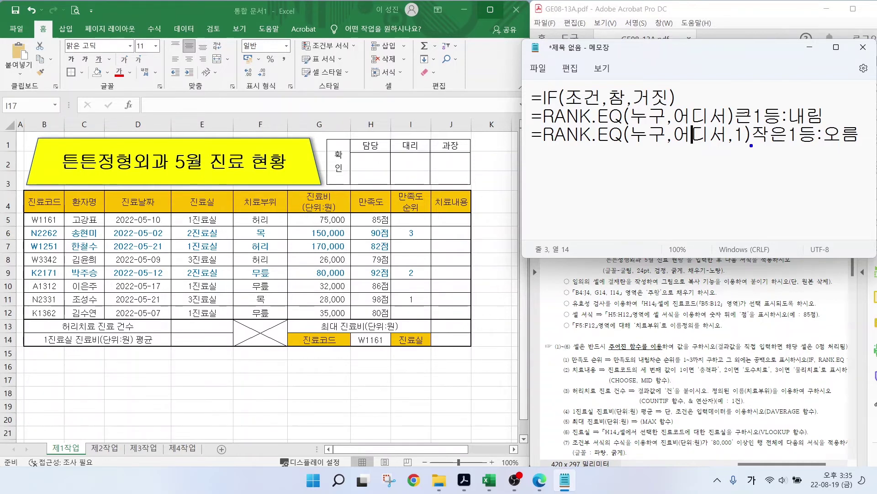
pyautogui.moveTo(752, 152)
pyautogui.mouseDown()
pyautogui.moveTo(725, 136)
pyautogui.moveTo(748, 126)
pyautogui.moveTo(746, 151)
pyautogui.mouseUp()
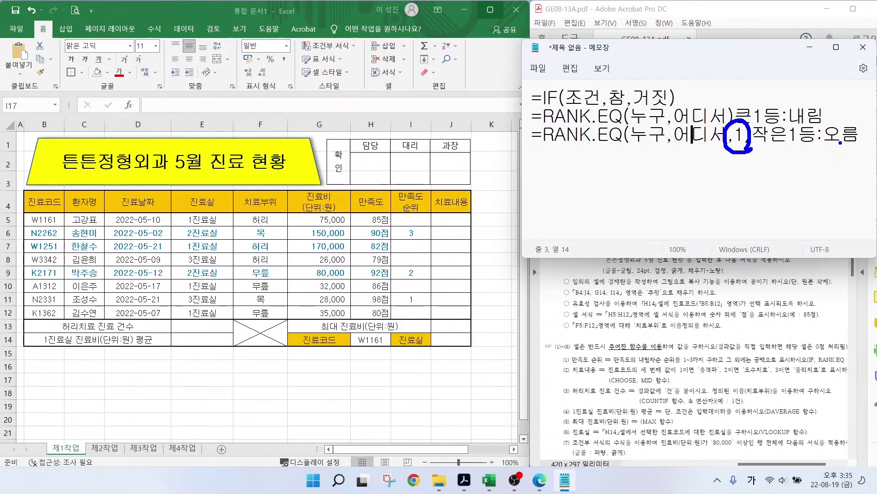
pyautogui.press('Escape')
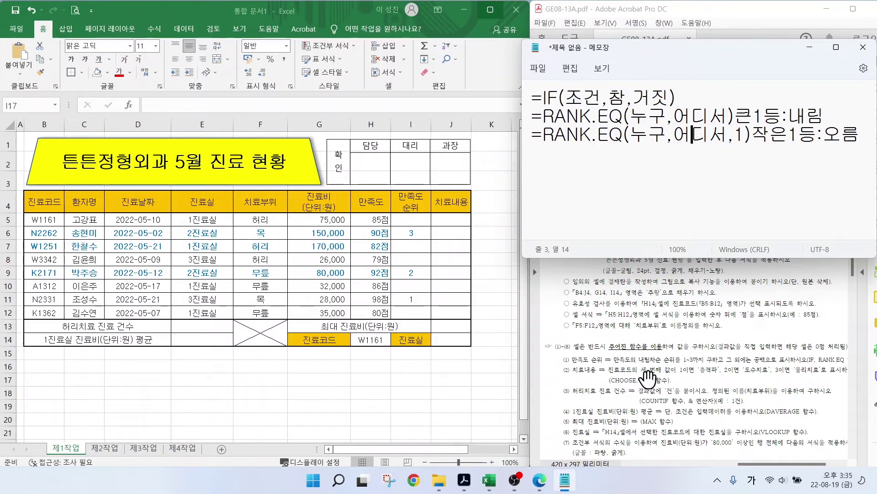
pyautogui.moveTo(532, 134); pyautogui.dragTo(850, 141)
pyautogui.press('Delete')
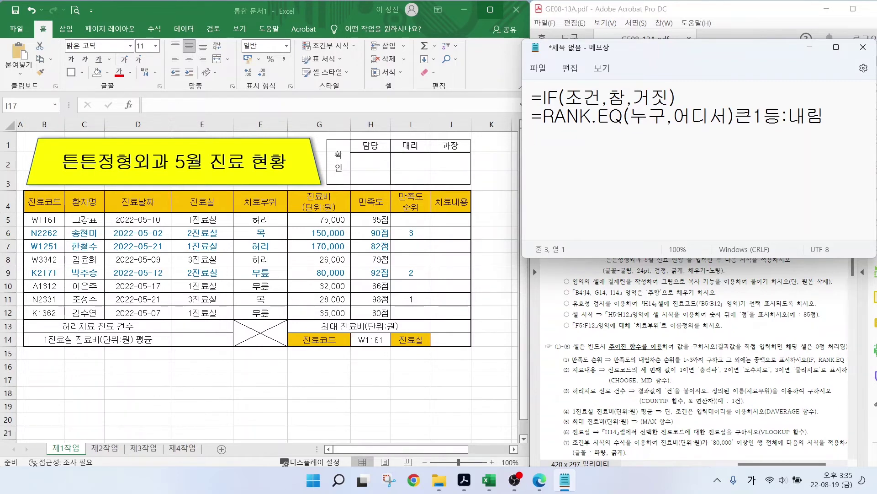
# On a new line type =IF(RANK.EQ(H5,H5:H12), referring to the 만족도 scores H5:H12
pyautogui.press('Return')
pyautogui.write('=')
pyautogui.press('Hangul')
pyautogui.write('IF(')
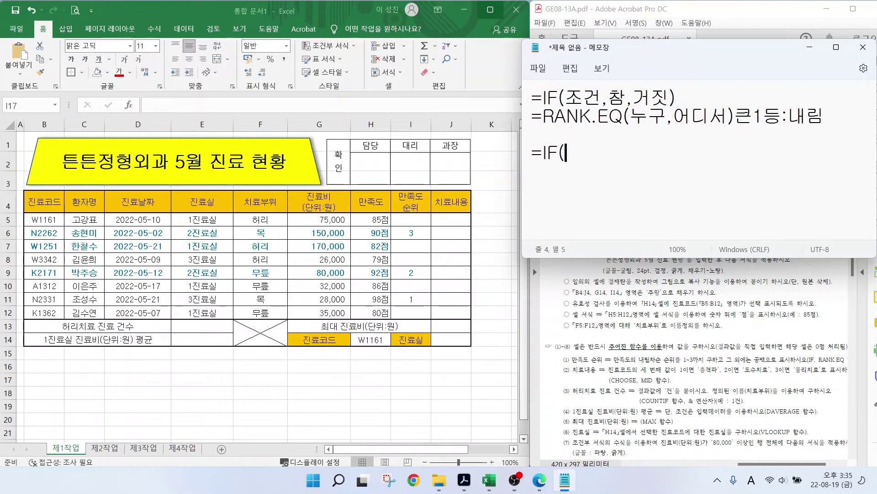
pyautogui.write('RAN')
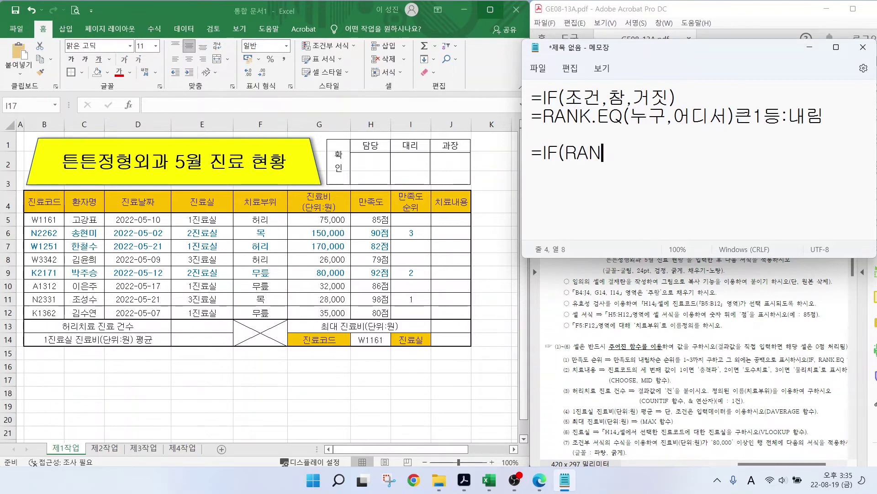
pyautogui.write('K.EQ(')
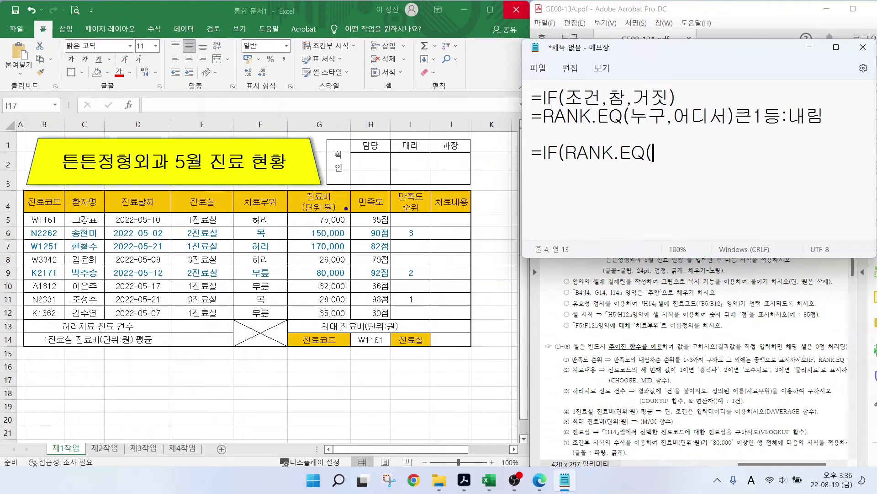
pyautogui.moveTo(347, 208)
pyautogui.mouseDown()
pyautogui.moveTo(409, 313)
pyautogui.moveTo(397, 325)
pyautogui.mouseUp()
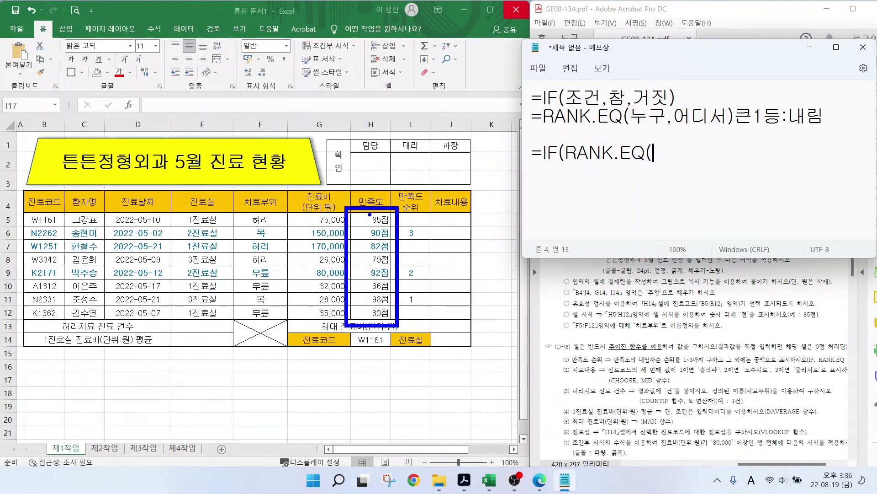
pyautogui.moveTo(370, 215); pyautogui.dragTo(397, 180)
pyautogui.press('Escape')
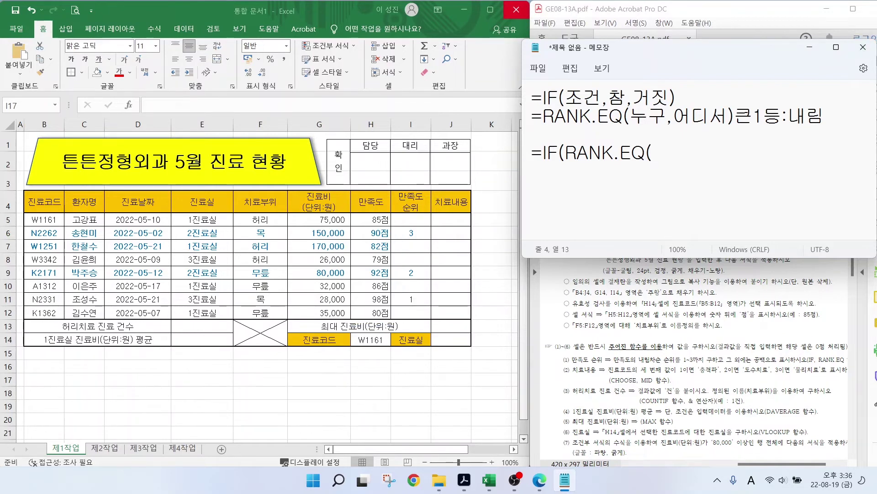
pyautogui.write('H5,H')
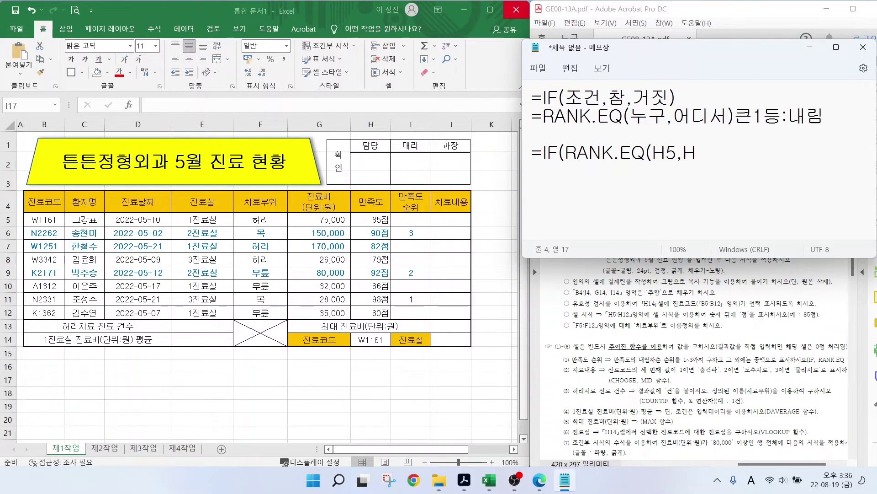
pyautogui.write('5:H1')
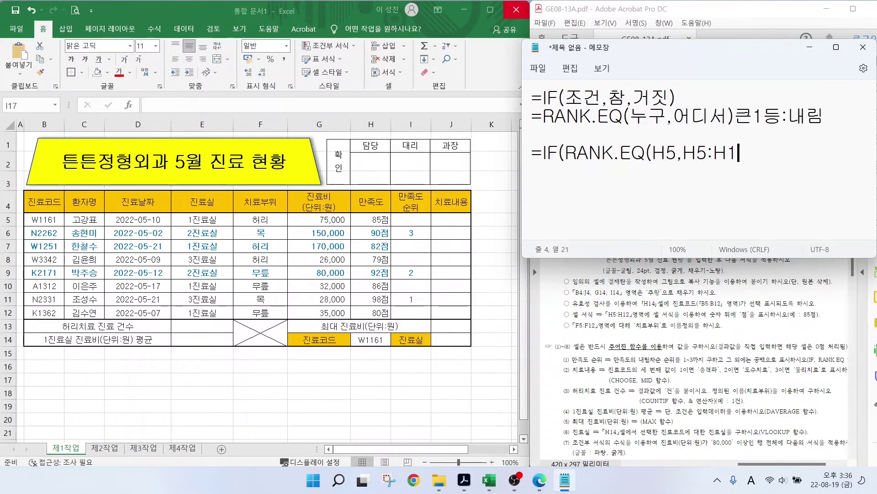
pyautogui.write('2')
pyautogui.moveTo(345, 210); pyautogui.dragTo(395, 320)
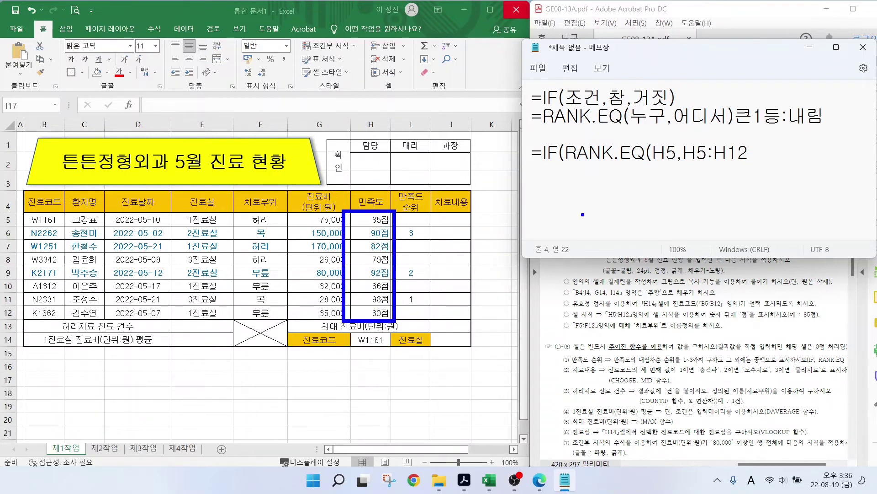
pyautogui.press('Escape')
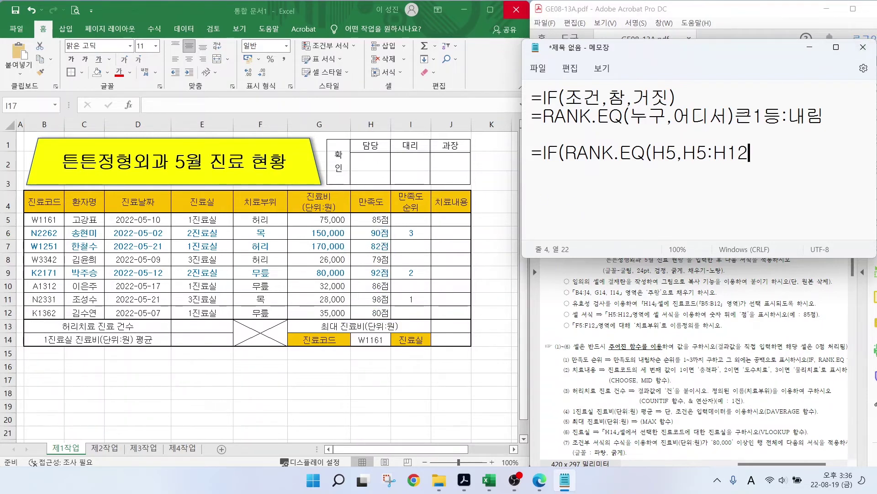
pyautogui.write(')')
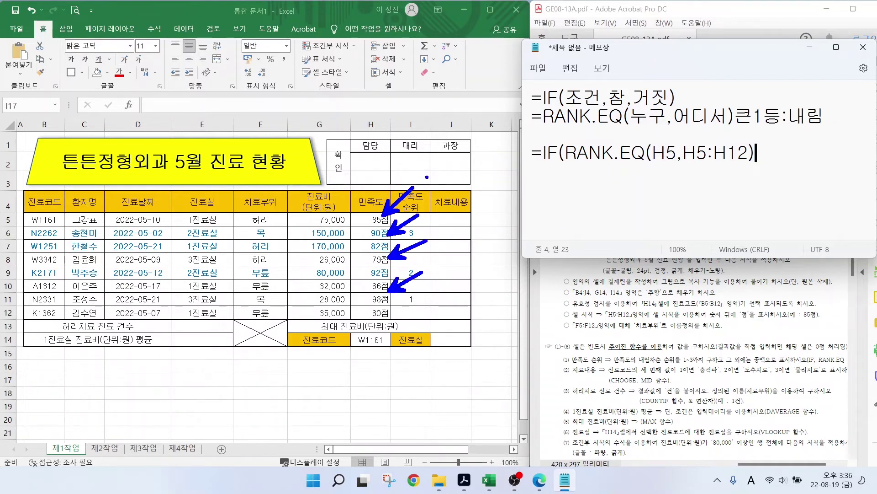
# Make the ranking range absolute as $H$5:$H$12
pyautogui.moveTo(350, 212)
pyautogui.mouseDown()
pyautogui.moveTo(363, 219)
pyautogui.moveTo(392, 322)
pyautogui.mouseUp()
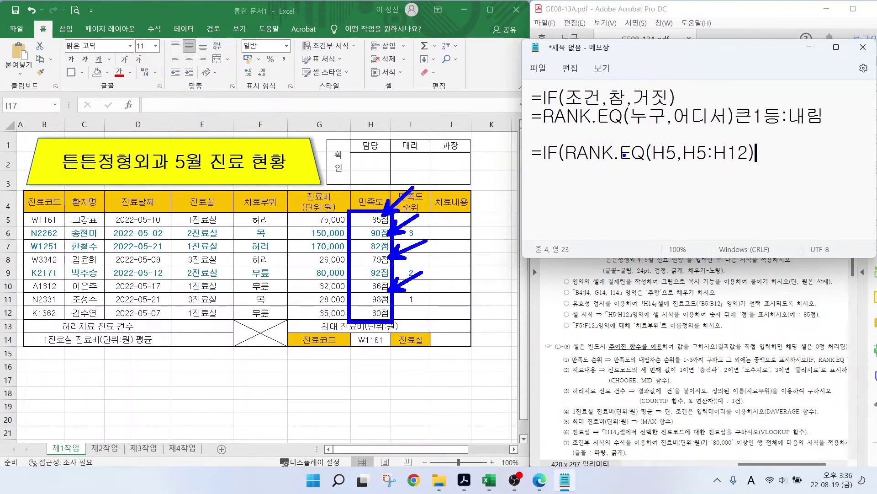
pyautogui.moveTo(713, 106)
pyautogui.mouseDown()
pyautogui.moveTo(692, 112)
pyautogui.moveTo(685, 130)
pyautogui.mouseUp()
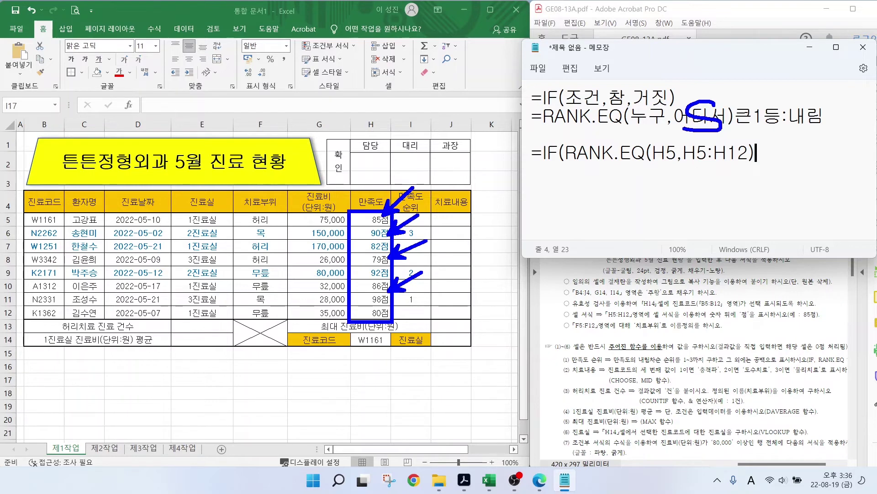
pyautogui.moveTo(701, 86); pyautogui.dragTo(700, 147)
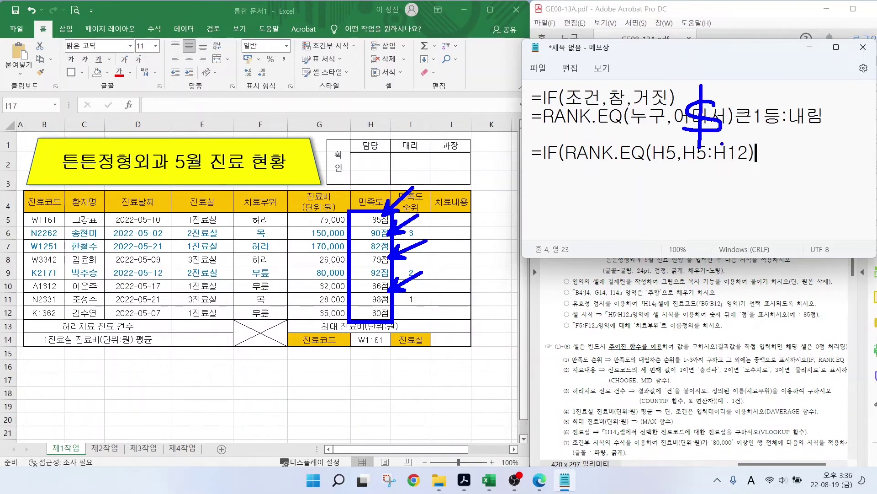
pyautogui.press('Escape')
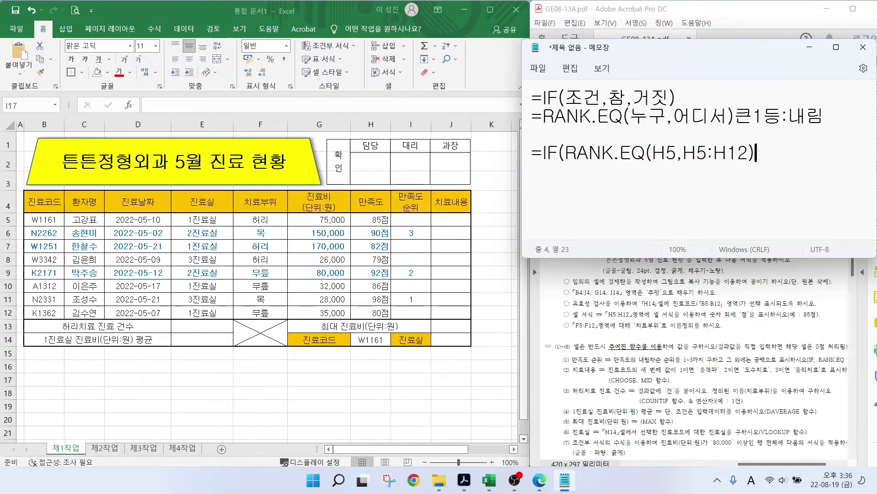
pyautogui.click(684, 153)
pyautogui.write('$')
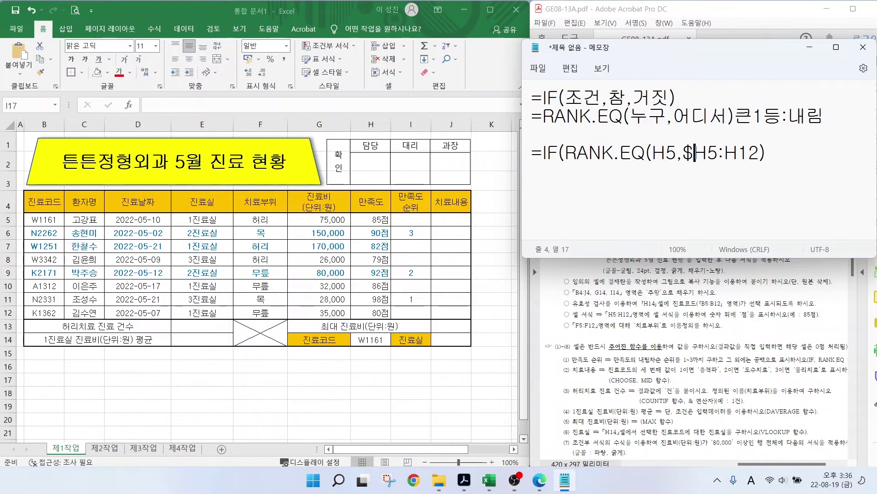
pyautogui.press('Right')
pyautogui.write('$')
pyautogui.press('Right')
pyautogui.press('Right')
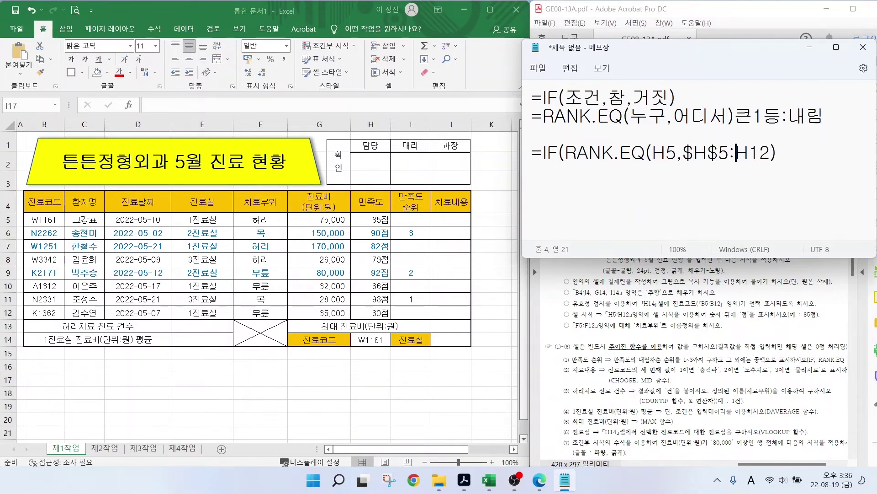
pyautogui.write('$H$')
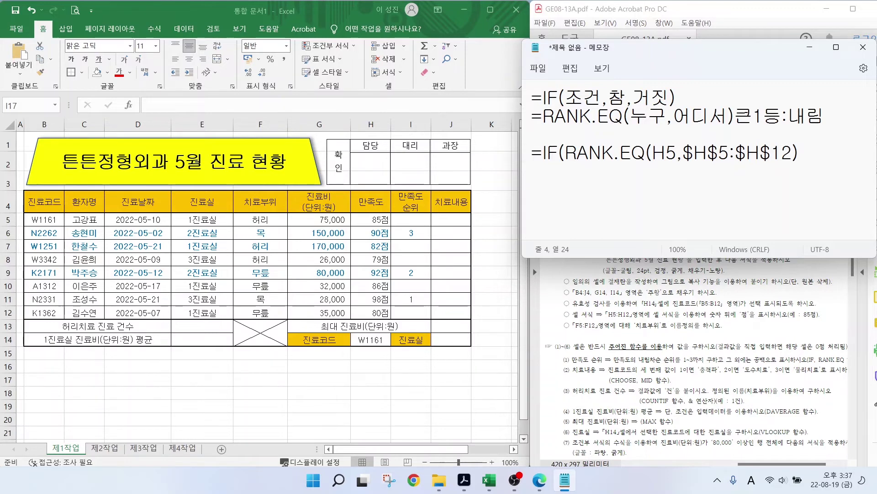
# Append the condition <=3, and start a new line below it
pyautogui.press('End')
pyautogui.write('<=3,')
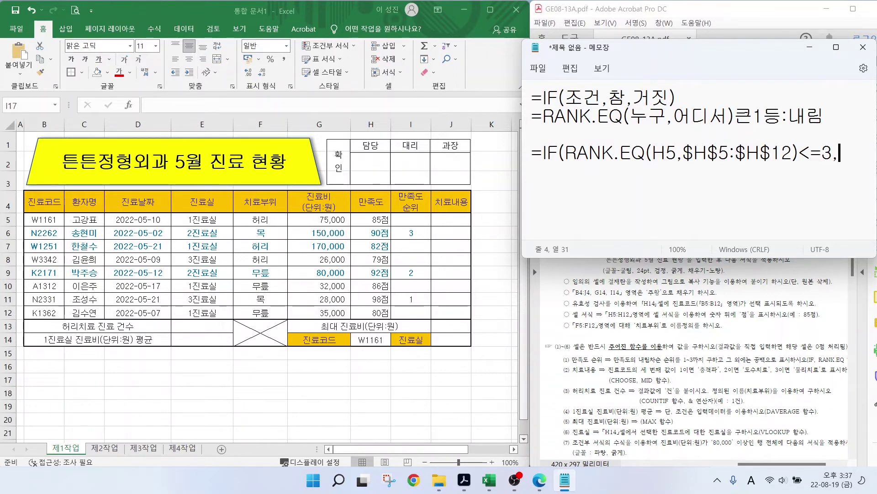
pyautogui.moveTo(566, 152); pyautogui.dragTo(799, 152)
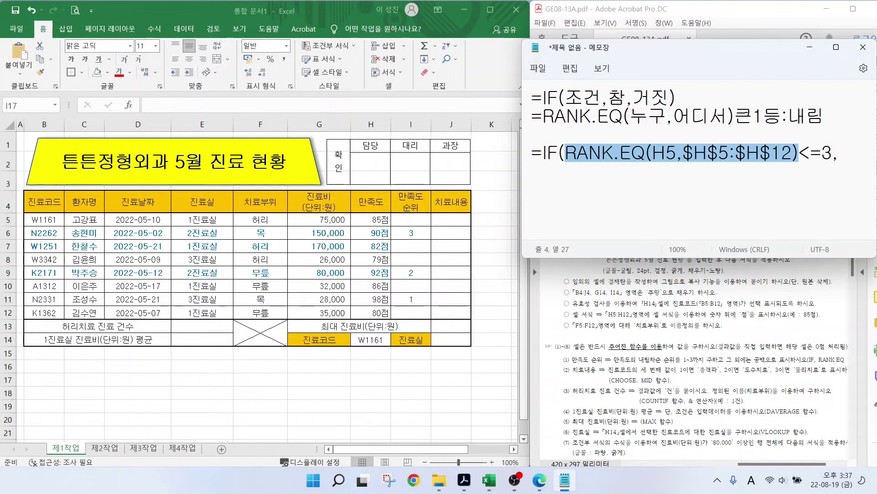
pyautogui.click(548, 152)
pyautogui.press('End')
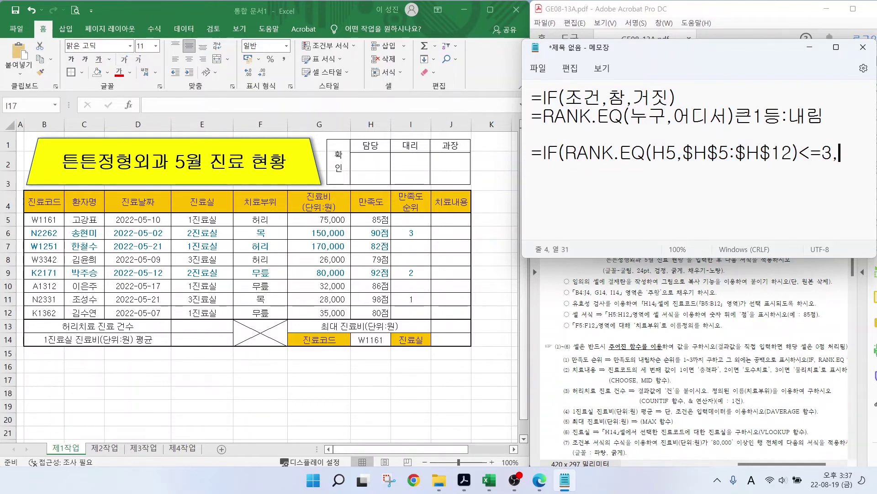
pyautogui.press('Return')
# Paste RANK.EQ(H5,$H$5:$H$12) on the new line and finish it with ,"")
pyautogui.moveTo(566, 152); pyautogui.dragTo(798, 153)
pyautogui.hotkey('ctrl', 'c')
pyautogui.click(558, 171)
pyautogui.hotkey('ctrl', 'v')
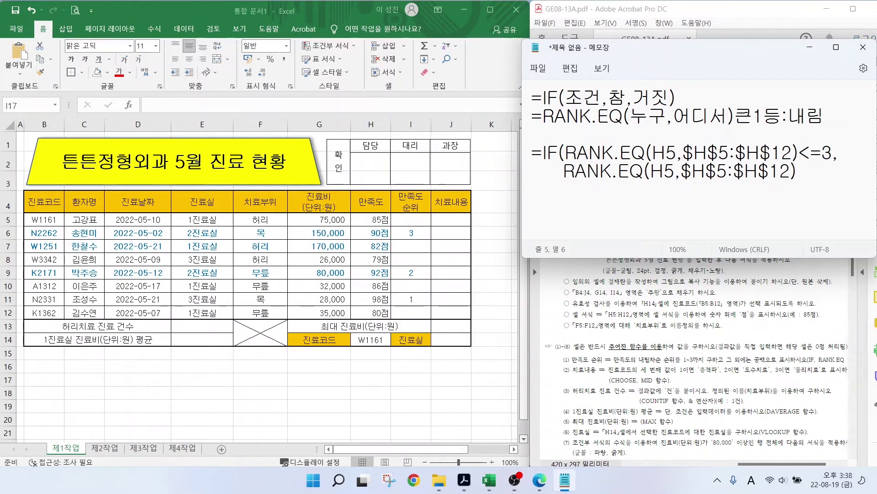
pyautogui.press('End')
pyautogui.write(',""')
pyautogui.press('Left')
pyautogui.write('1EM')
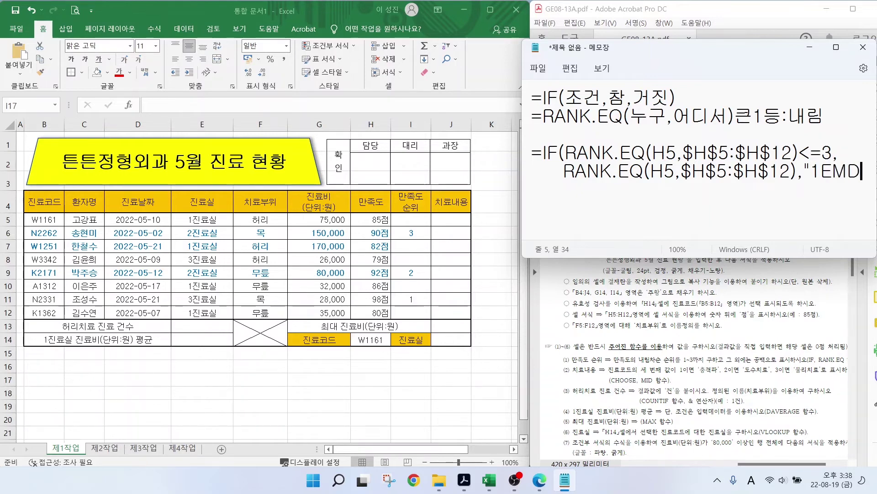
pyautogui.press('BackSpace')
pyautogui.press('BackSpace')
pyautogui.press('BackSpace')
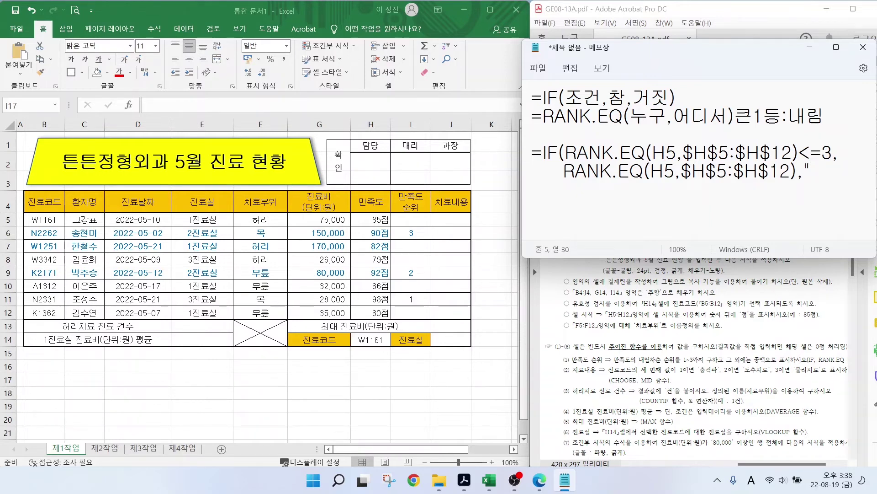
pyautogui.write('")')
# Point out the matching brackets of both RANK.EQ calls and the enclosing IF
pyautogui.moveTo(653, 143); pyautogui.dragTo(649, 160)
pyautogui.moveTo(794, 142); pyautogui.dragTo(793, 160)
pyautogui.moveTo(649, 165); pyautogui.dragTo(647, 177)
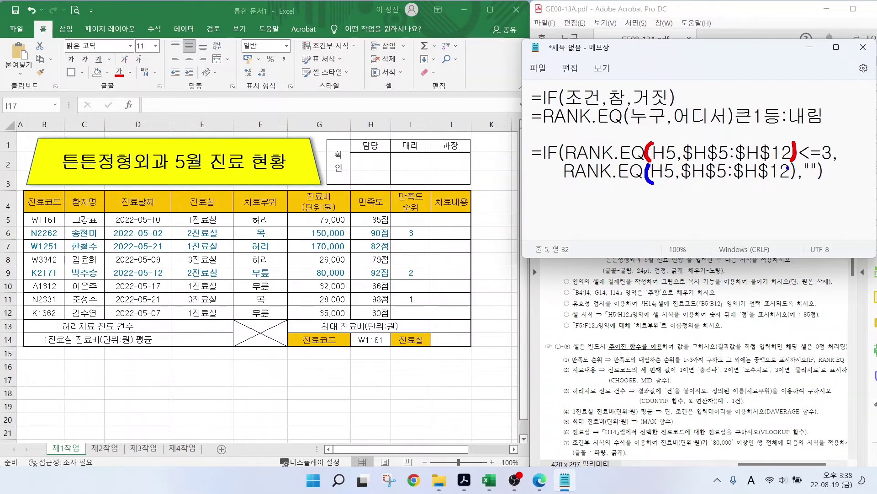
pyautogui.moveTo(791, 166); pyautogui.dragTo(789, 182)
pyautogui.moveTo(564, 140); pyautogui.dragTo(565, 165)
pyautogui.moveTo(817, 165); pyautogui.dragTo(814, 182)
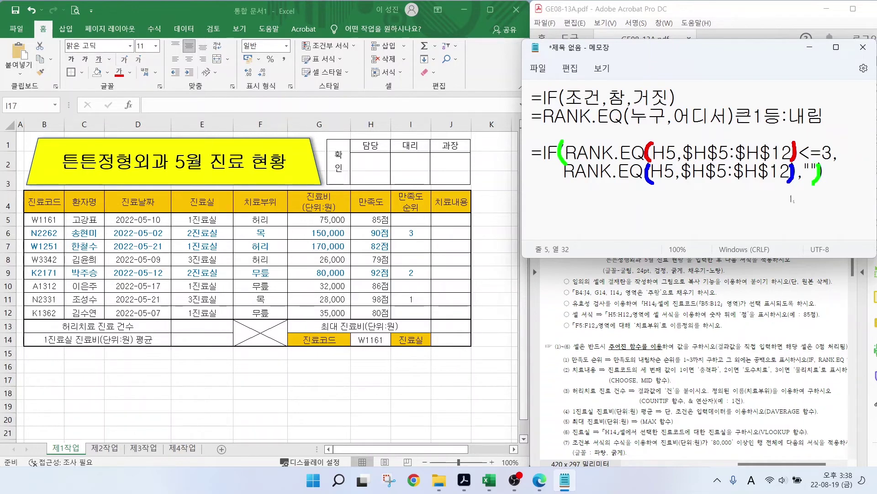
pyautogui.press('Escape')
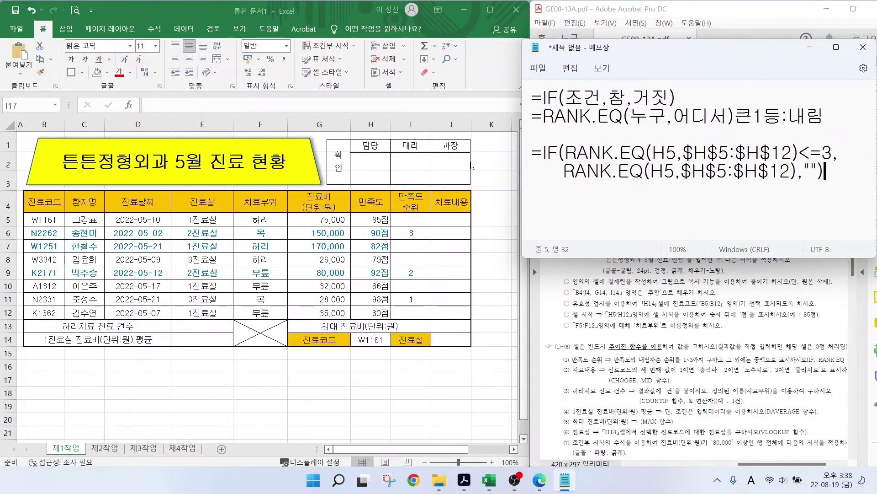
pyautogui.hotkey('alt', 'Tab')
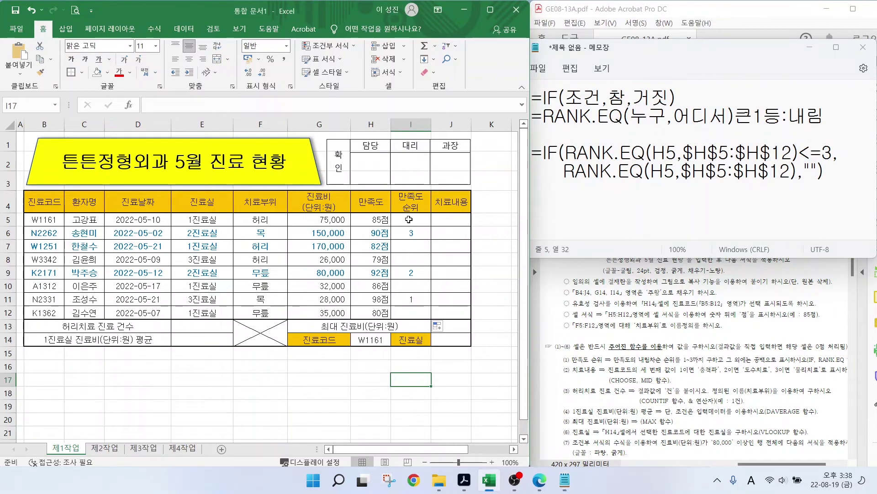
# Clear the old rank values from I5:I12
pyautogui.moveTo(409, 219); pyautogui.dragTo(411, 312)
pyautogui.press('Delete')
pyautogui.moveTo(404, 218); pyautogui.dragTo(409, 245)
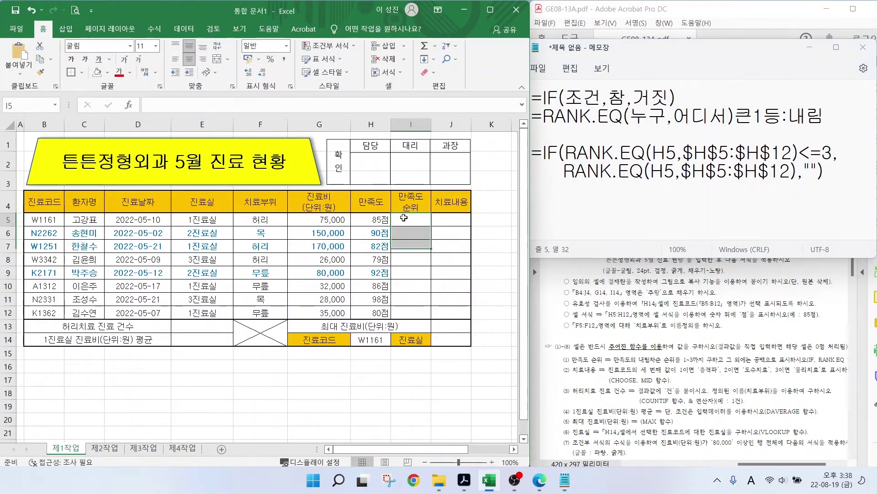
# In I5 enter =IF(RANK.EQ(H5,$H$5:$H$12)<=3, with the range made absolute via F4
pyautogui.click(403, 218)
pyautogui.write('=')
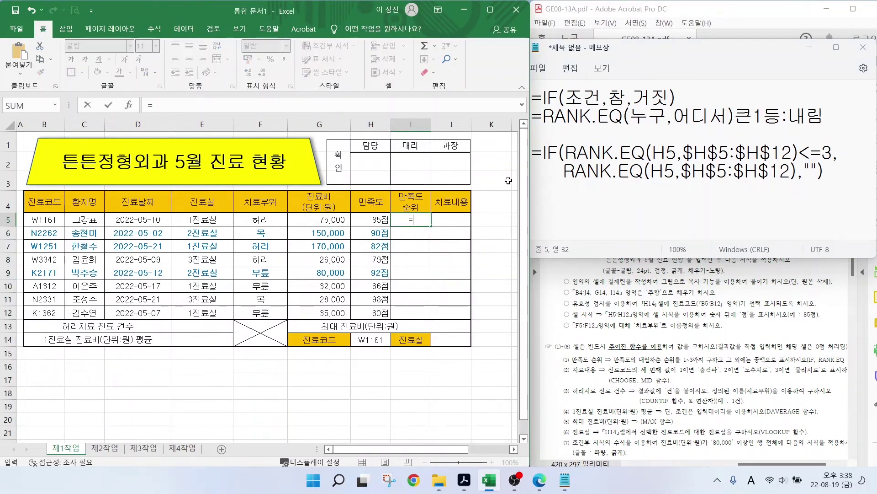
pyautogui.write('IF(')
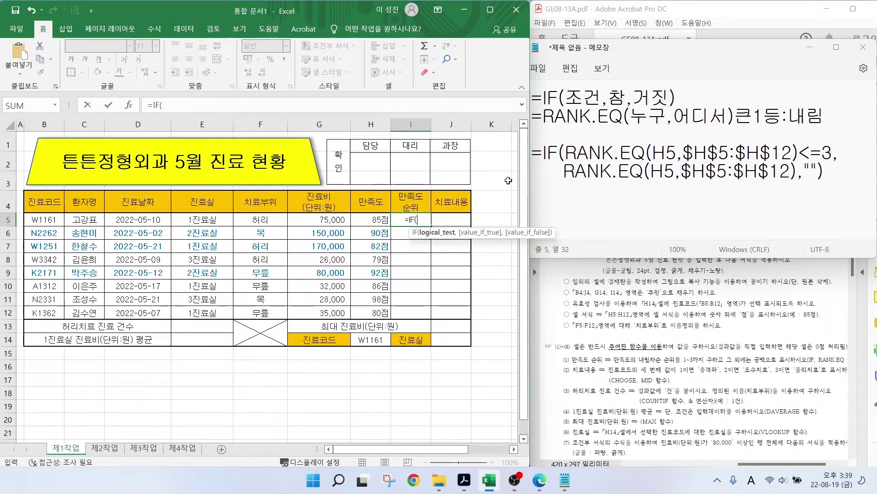
pyautogui.write('RANK.EQ(')
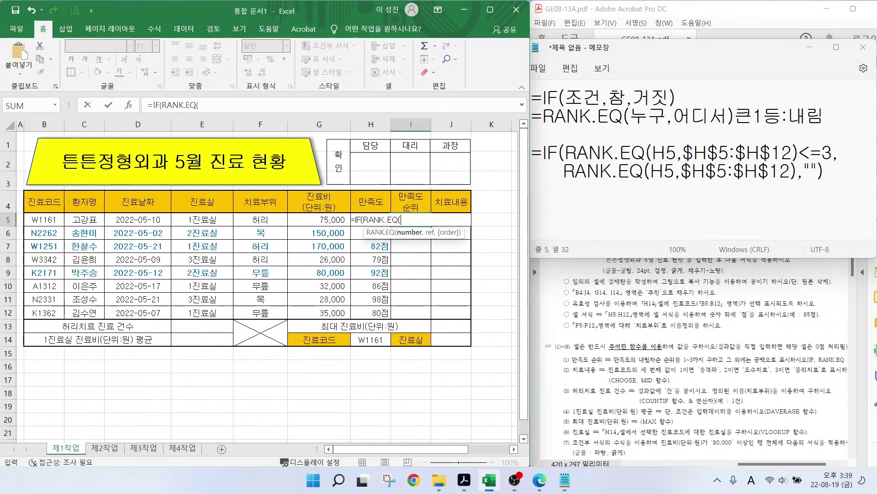
pyautogui.moveTo(349, 215); pyautogui.dragTo(392, 225)
pyautogui.click(370, 285)
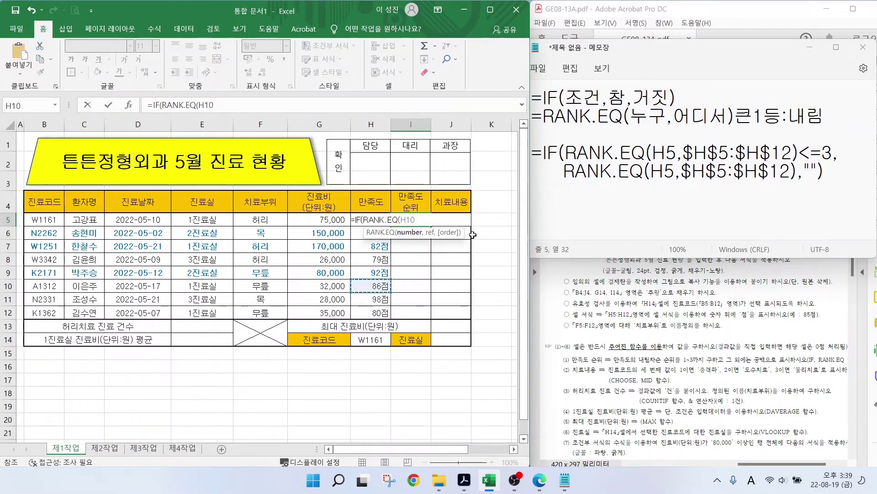
pyautogui.press('Up')
pyautogui.press('Up')
pyautogui.press('Up')
pyautogui.press('Up')
pyautogui.press('Up')
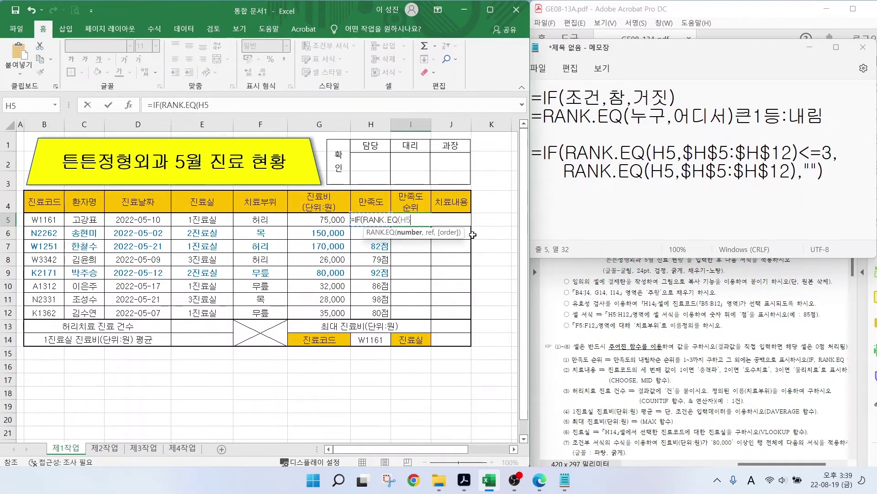
pyautogui.write(',')
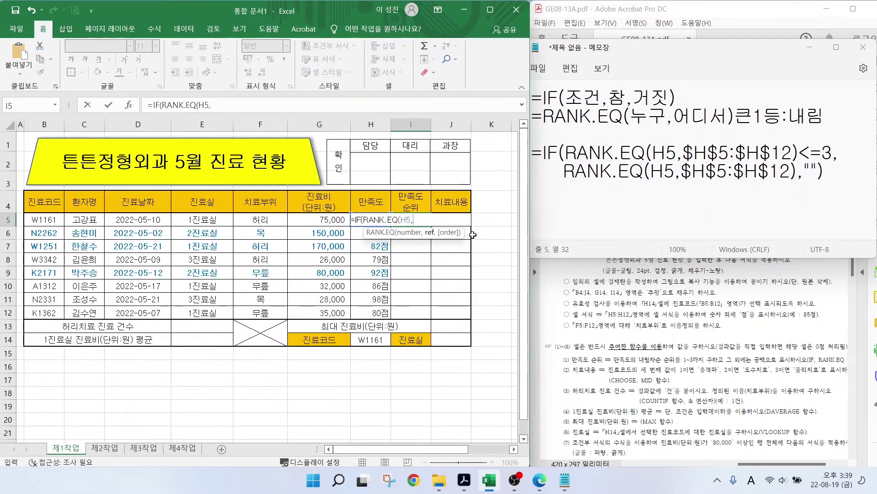
pyautogui.click(375, 308)
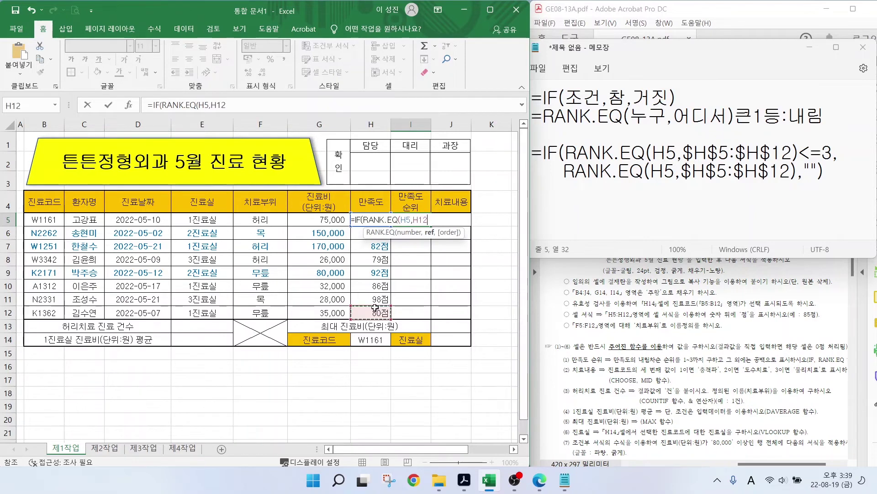
pyautogui.moveTo(375, 307); pyautogui.dragTo(371, 225)
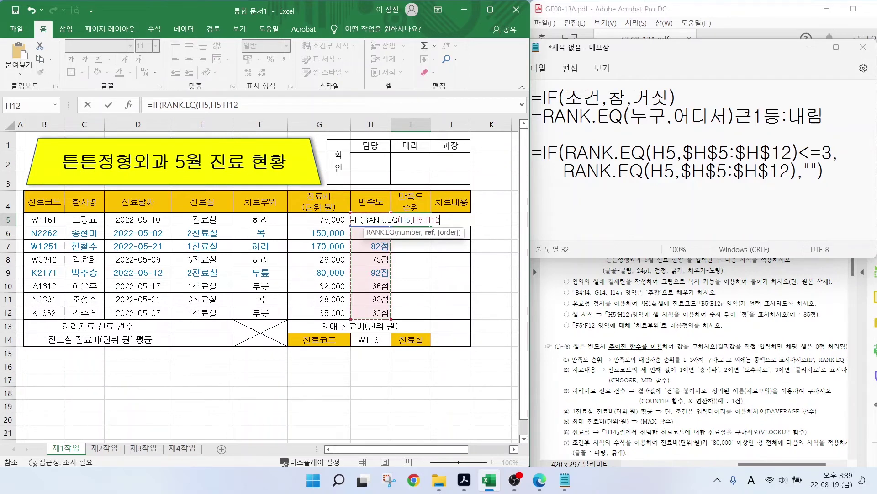
pyautogui.press('F4')
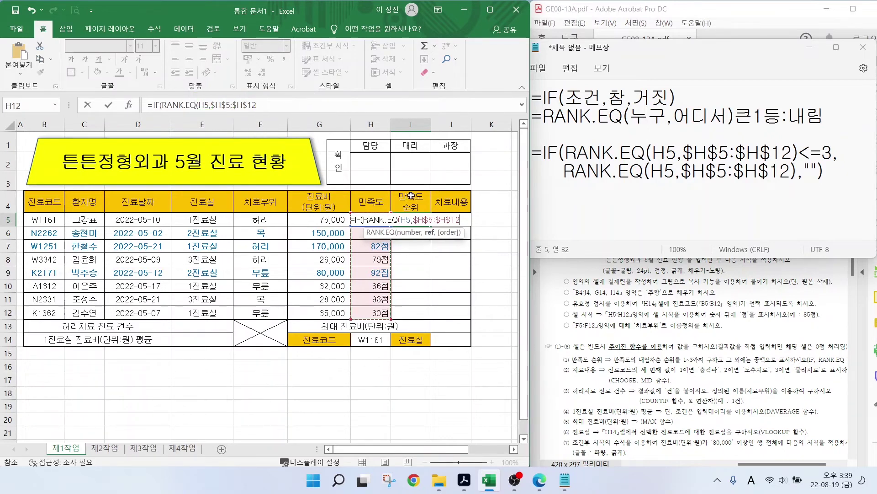
pyautogui.write(')')
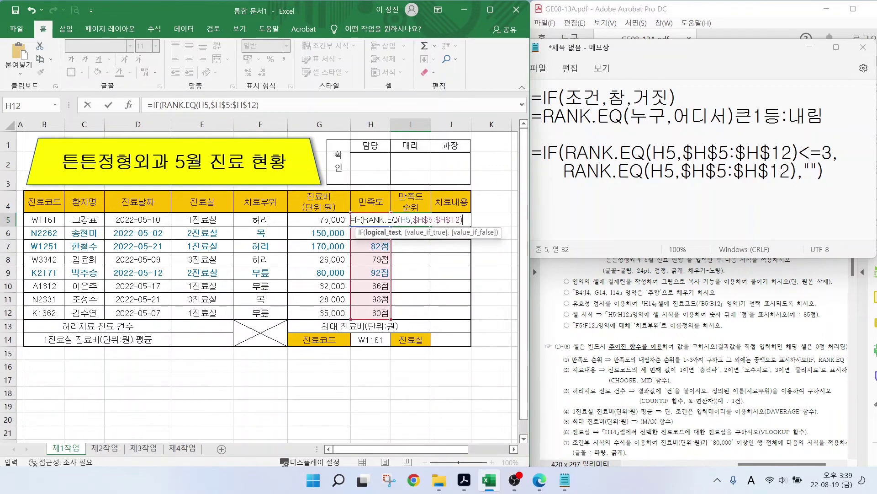
pyautogui.write('<')
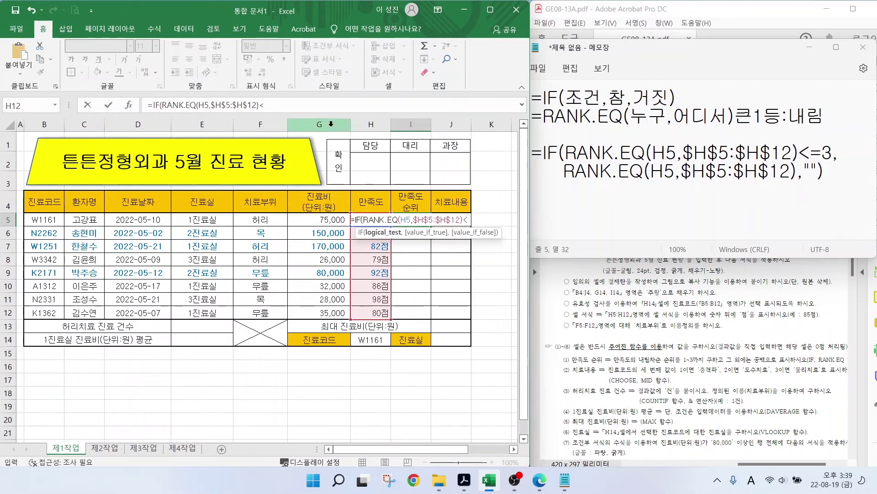
pyautogui.write('=')
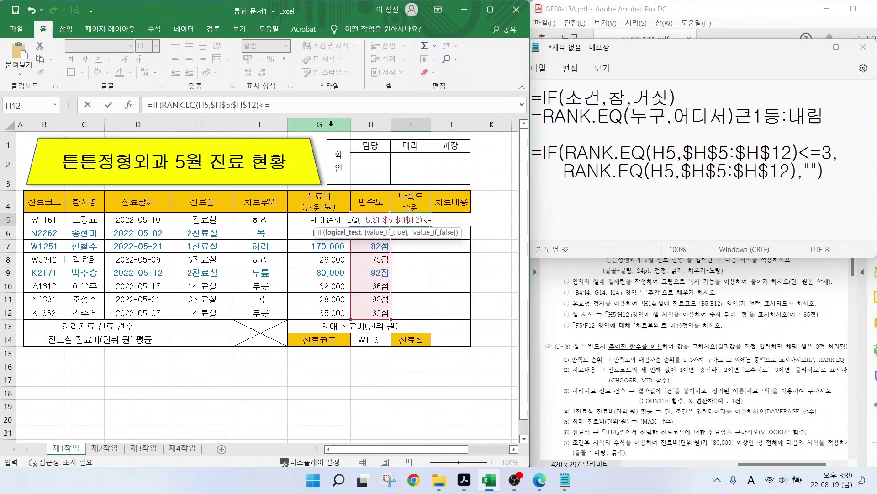
pyautogui.write('3')
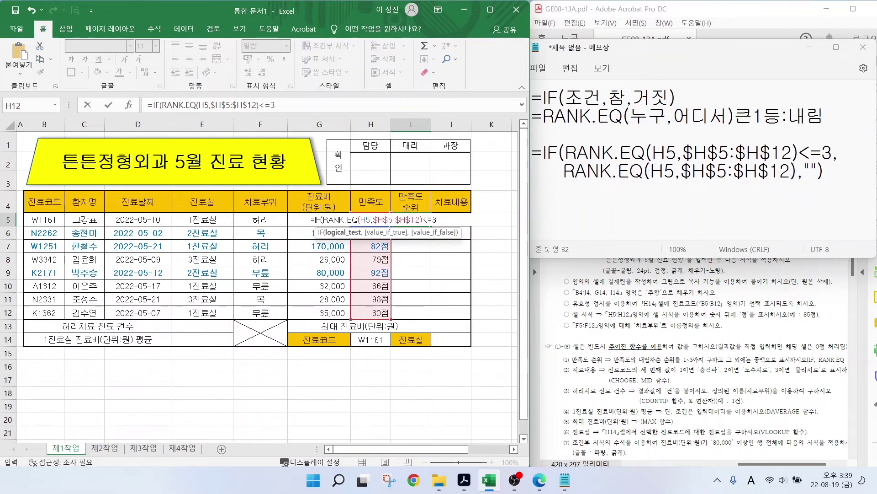
pyautogui.write(',')
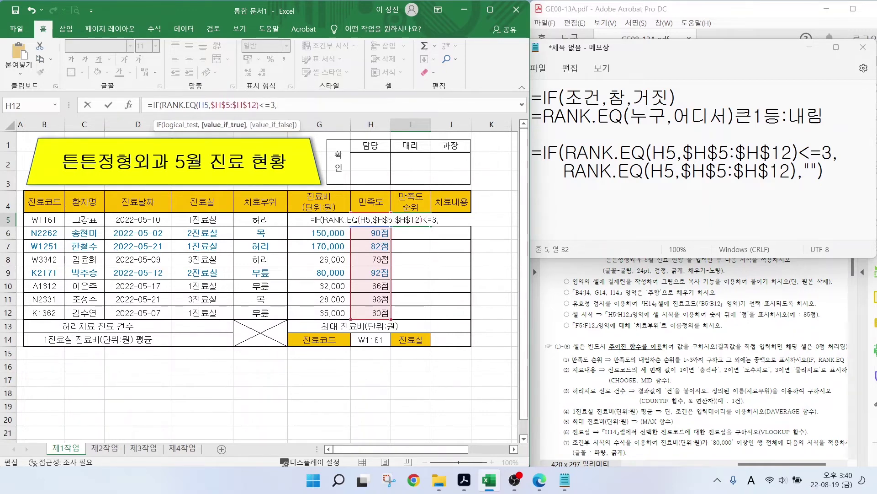
# Reuse the copied RANK.EQ expression as the true value, close with ,"") and commit
pyautogui.moveTo(162, 105); pyautogui.dragTo(259, 105)
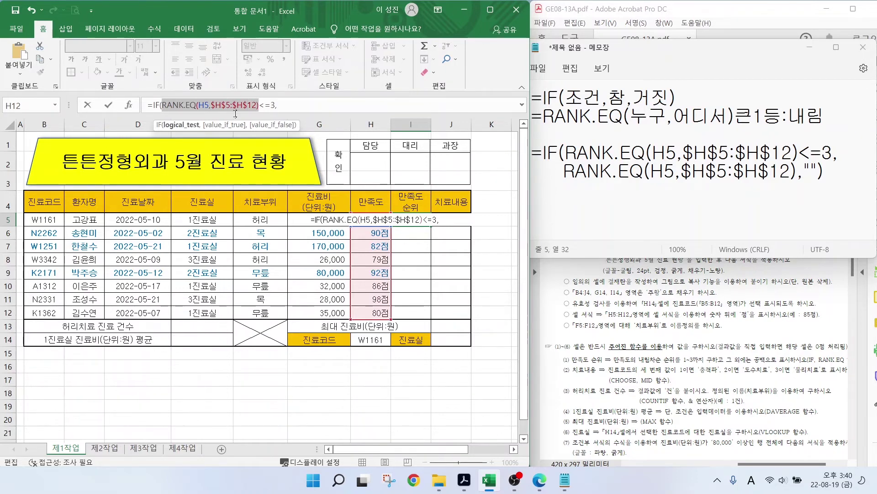
pyautogui.hotkey('ctrl', 'c')
pyautogui.press('End')
pyautogui.hotkey('ctrl', 'v')
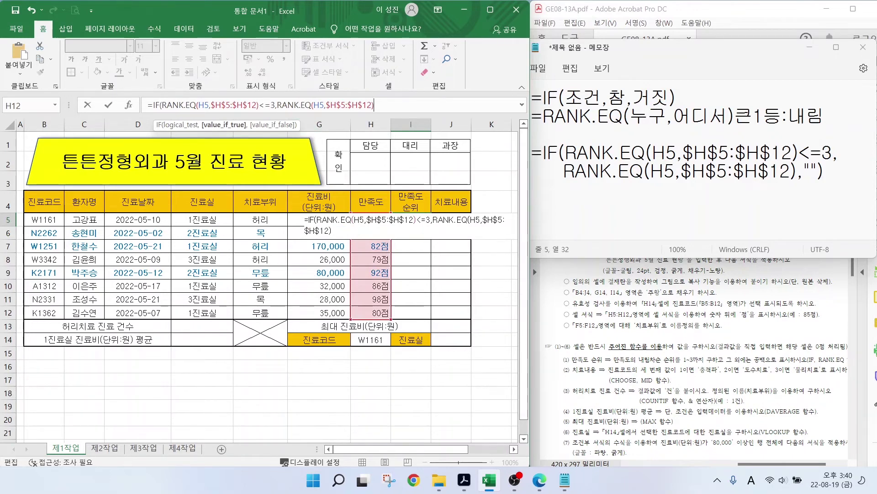
pyautogui.write(',')
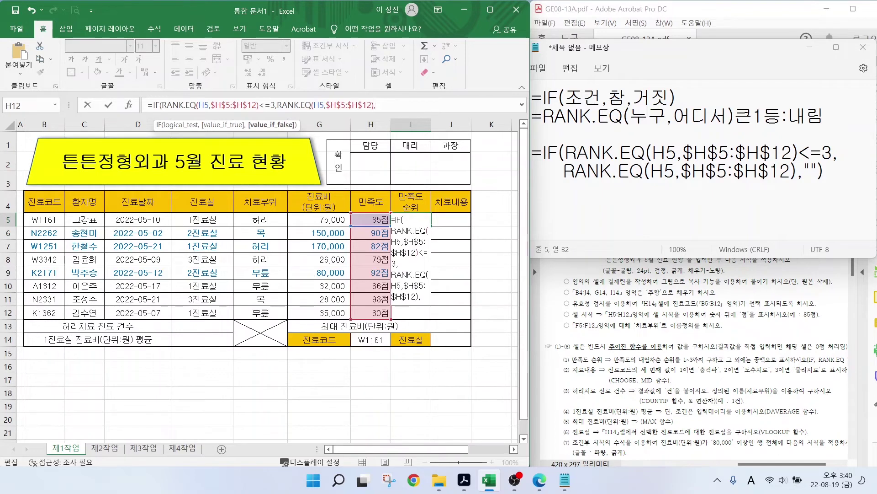
pyautogui.write('"")')
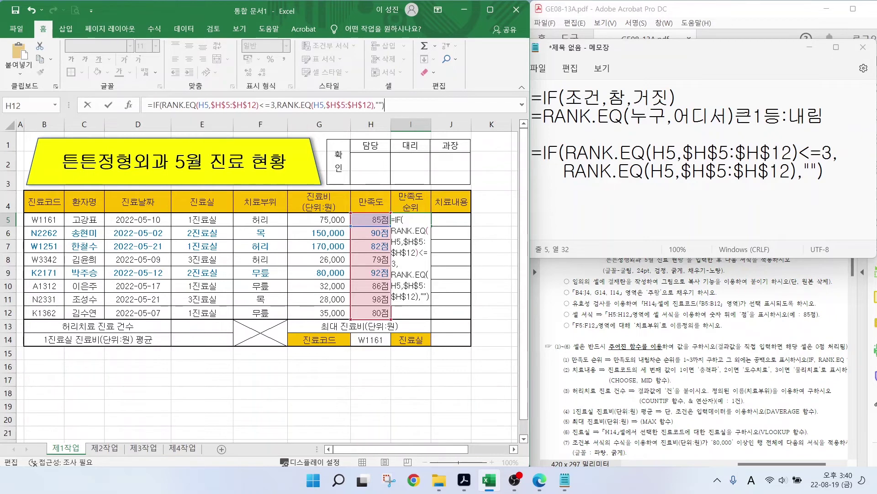
pyautogui.press('Return')
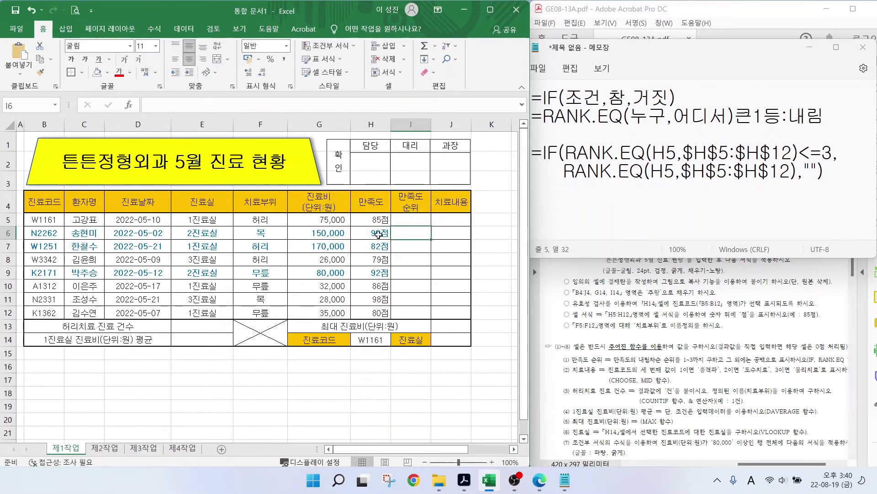
# Fill I5's rank formula down to I12 without formatting, giving ranks 3, 2, 1
pyautogui.click(406, 217)
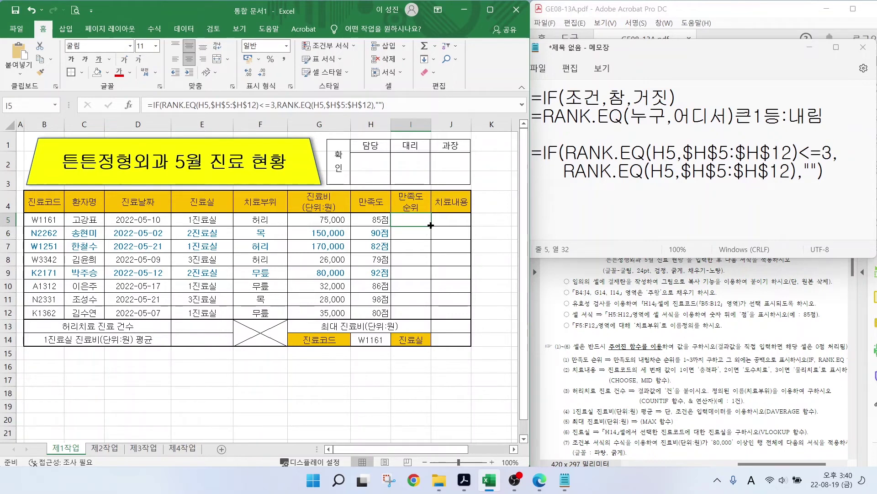
pyautogui.moveTo(431, 224); pyautogui.dragTo(431, 314)
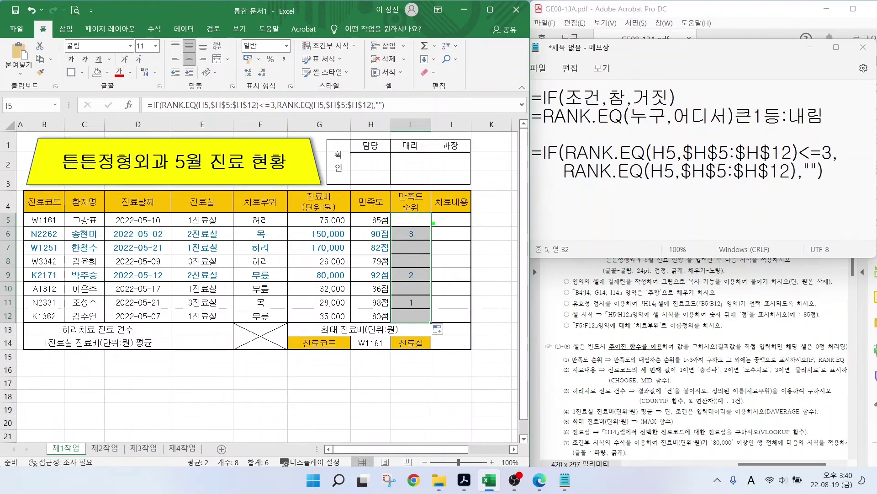
pyautogui.moveTo(433, 224); pyautogui.dragTo(466, 196)
pyautogui.click(437, 330)
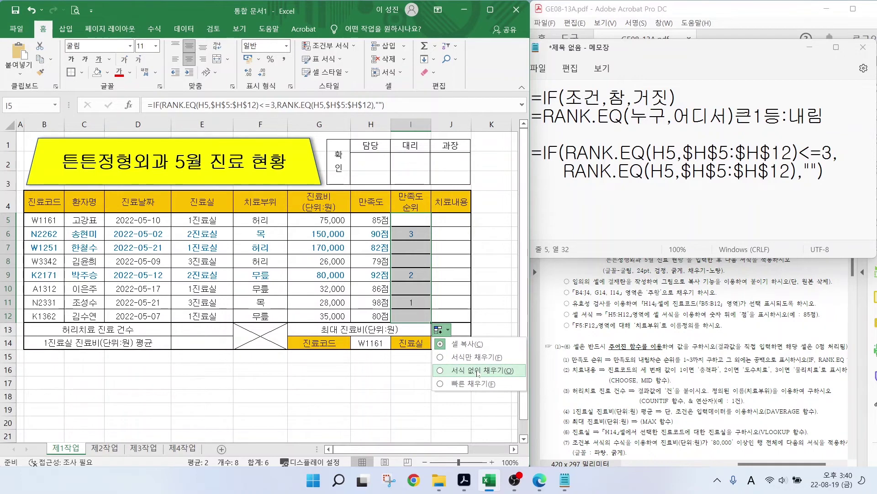
pyautogui.click(478, 373)
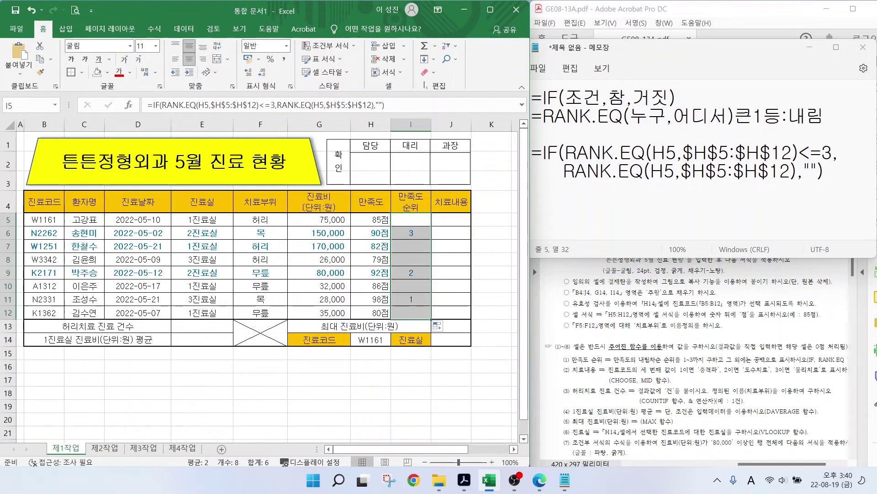
pyautogui.click(411, 392)
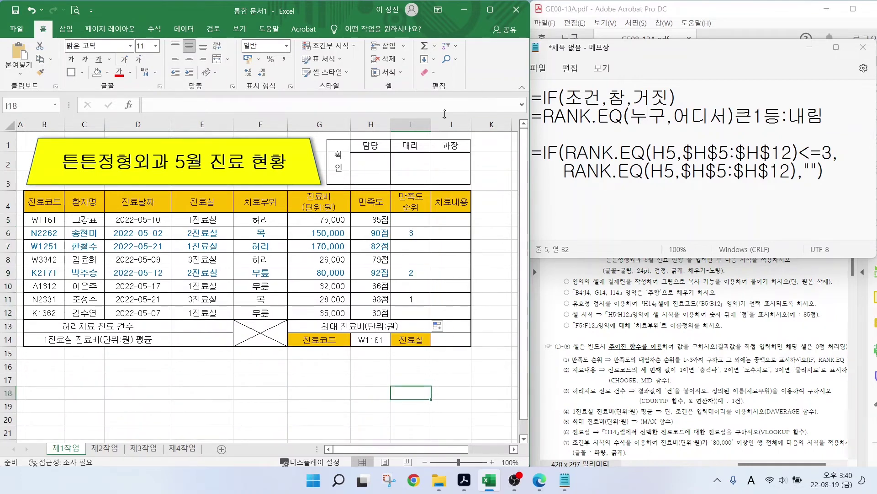
pyautogui.click(464, 365)
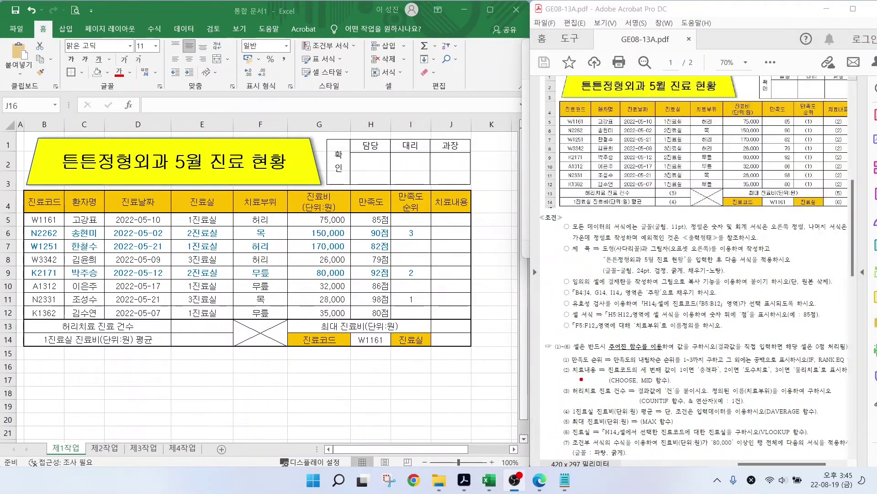
# Mark the 치료내용 task and its CHOOSE hint in the PDF, then bring up the Notepad notes
pyautogui.moveTo(570, 375); pyautogui.dragTo(599, 375)
pyautogui.moveTo(685, 376)
pyautogui.mouseDown()
pyautogui.moveTo(671, 361)
pyautogui.moveTo(789, 374)
pyautogui.mouseUp()
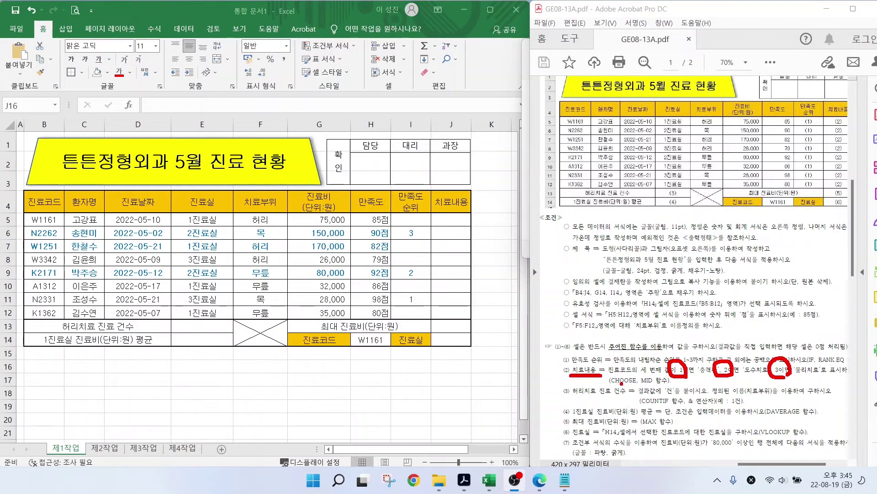
pyautogui.moveTo(622, 383)
pyautogui.mouseDown()
pyautogui.moveTo(602, 426)
pyautogui.moveTo(623, 388)
pyautogui.moveTo(665, 420)
pyautogui.moveTo(648, 388)
pyautogui.mouseUp()
pyautogui.press('Escape')
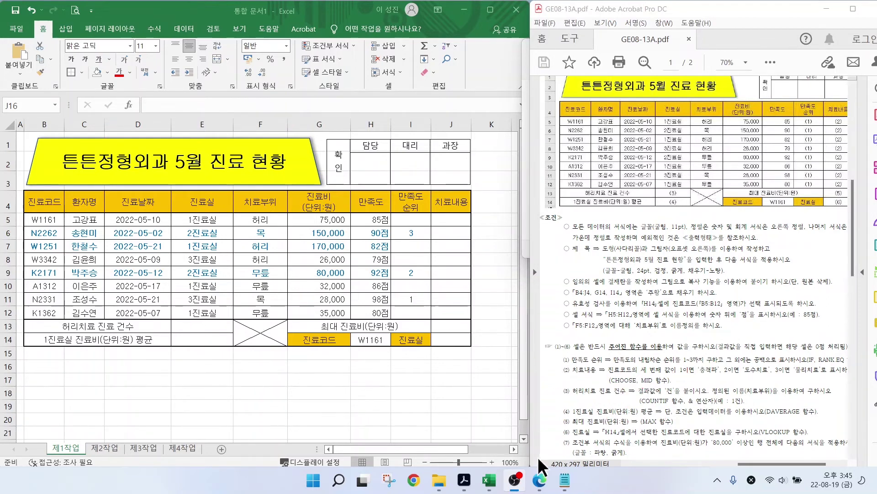
pyautogui.click(565, 480)
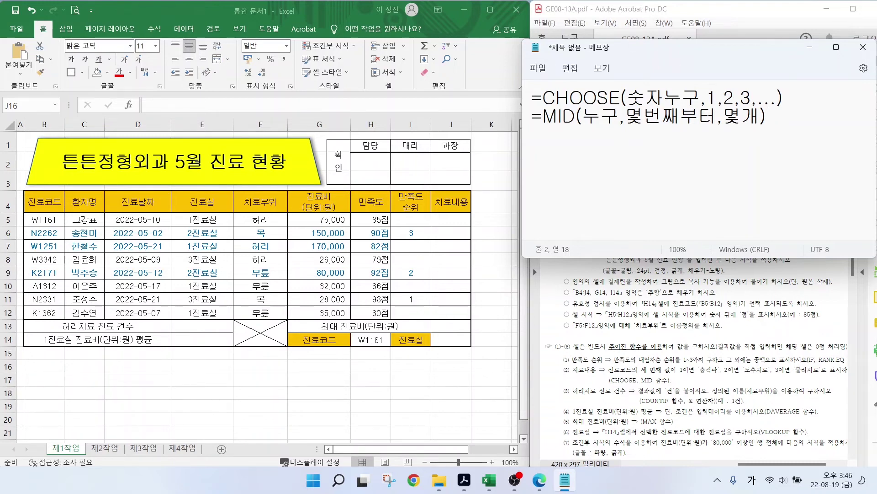
# On a new Notepad line, draft =CHOOSE(MID(B5,3,1) using the 진료코드 values in B5:B12
pyautogui.press('Return')
pyautogui.press('Return')
pyautogui.write('=')
pyautogui.press('Hangul')
pyautogui.write('CHOOSE(')
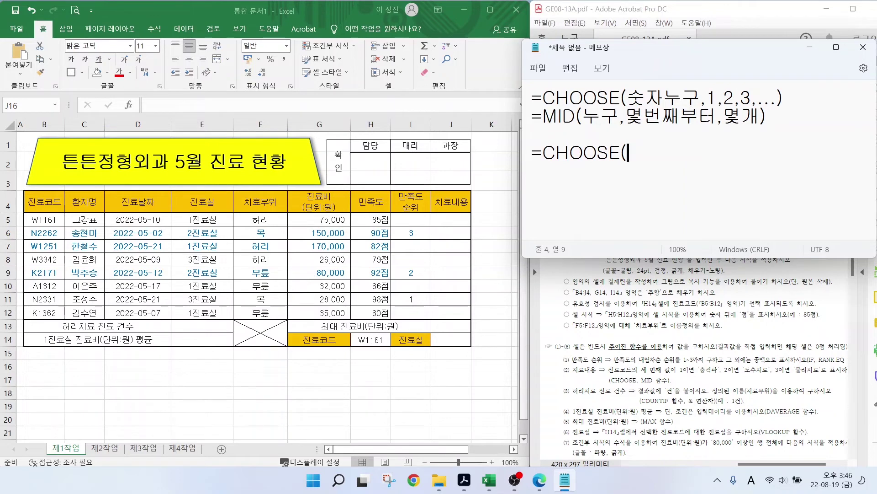
pyautogui.write('MID(')
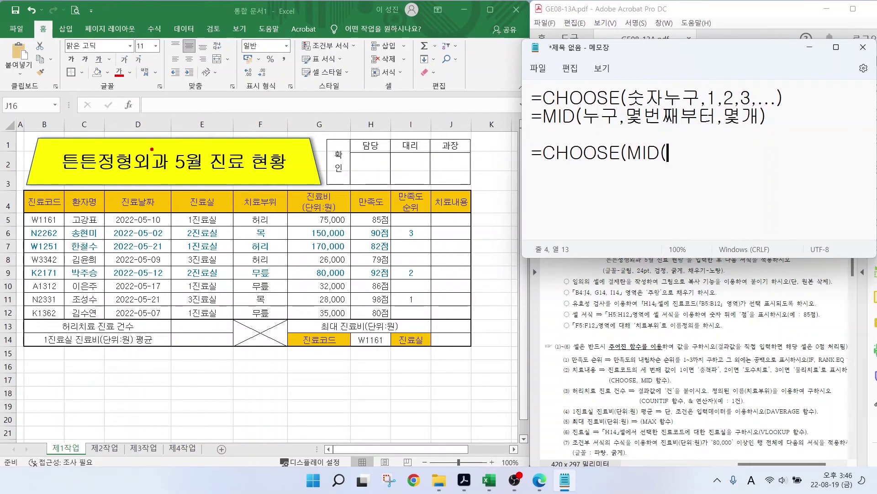
pyautogui.moveTo(22, 208)
pyautogui.mouseDown()
pyautogui.moveTo(69, 285)
pyautogui.moveTo(73, 322)
pyautogui.mouseUp()
pyautogui.moveTo(51, 209); pyautogui.dragTo(50, 212)
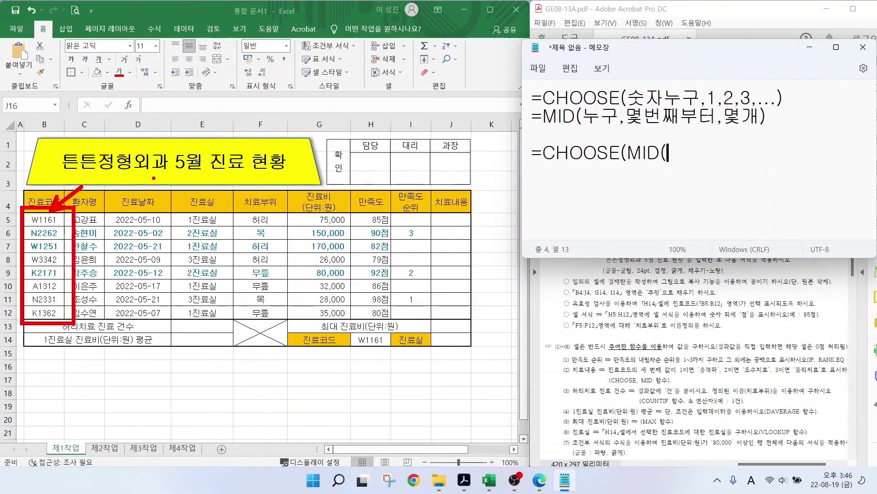
pyautogui.press('Escape')
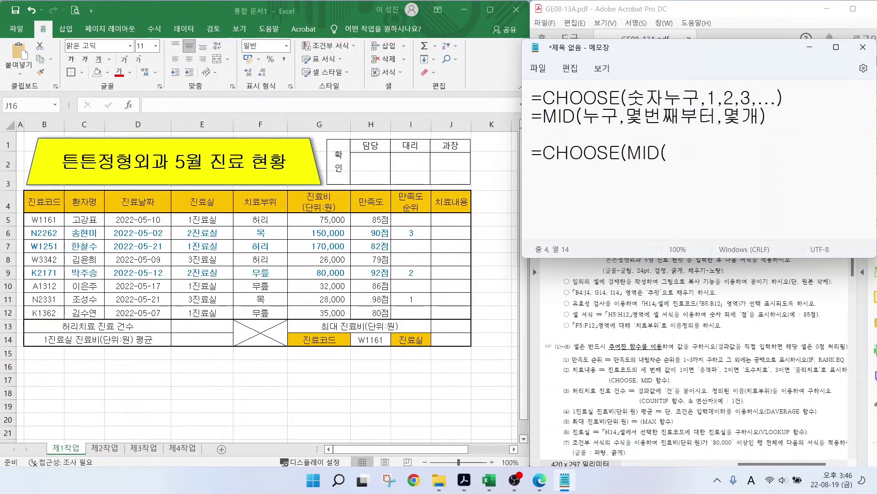
pyautogui.write('B5,')
pyautogui.write('3')
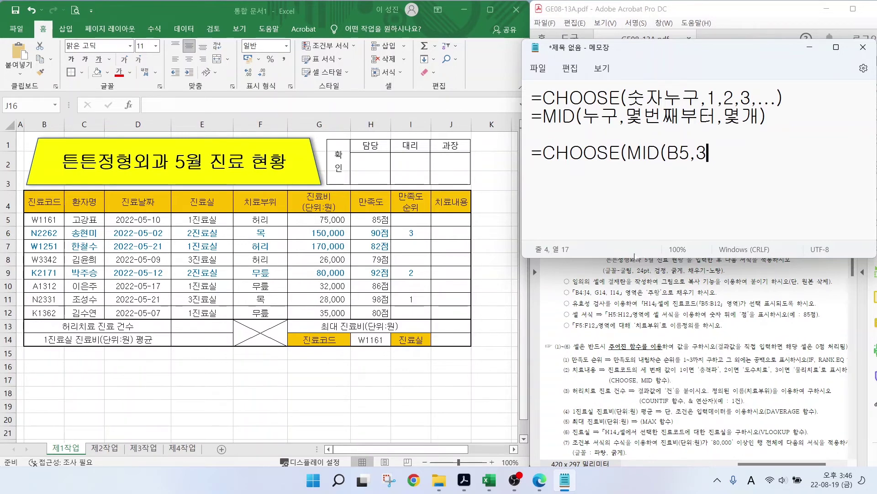
pyautogui.write(',1)')
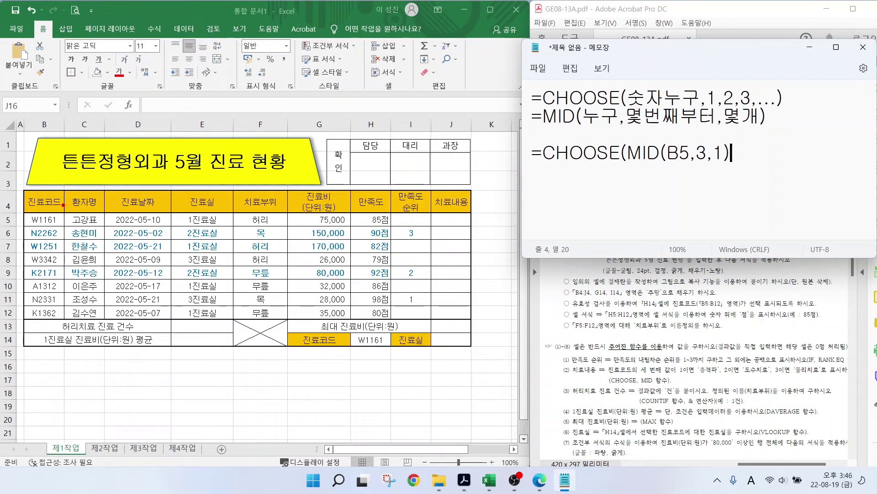
# Write out sample code W1161 and mark its third character as MID's result
pyautogui.moveTo(40, 178)
pyautogui.mouseDown()
pyautogui.moveTo(61, 207)
pyautogui.moveTo(74, 170)
pyautogui.moveTo(90, 211)
pyautogui.mouseUp()
pyautogui.moveTo(110, 171); pyautogui.dragTo(109, 213)
pyautogui.moveTo(139, 175)
pyautogui.mouseDown()
pyautogui.moveTo(122, 204)
pyautogui.moveTo(152, 214)
pyautogui.mouseUp()
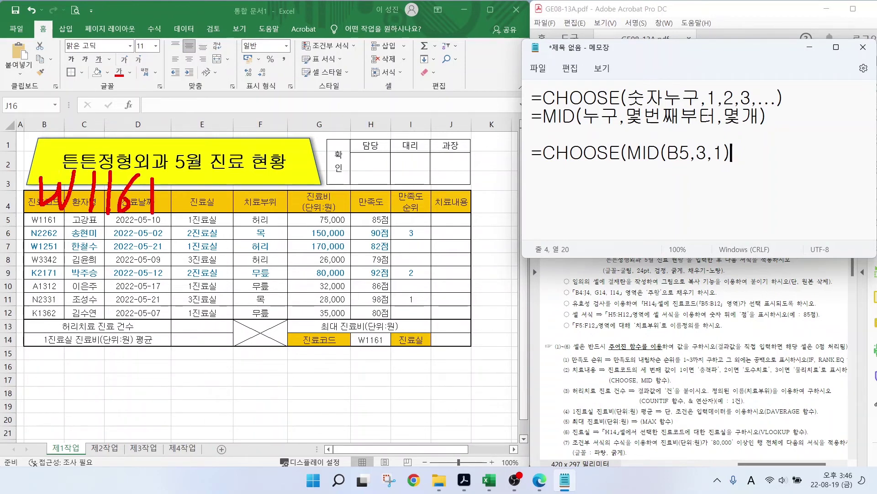
pyautogui.moveTo(98, 109); pyautogui.dragTo(58, 163)
pyautogui.moveTo(63, 145); pyautogui.dragTo(78, 154)
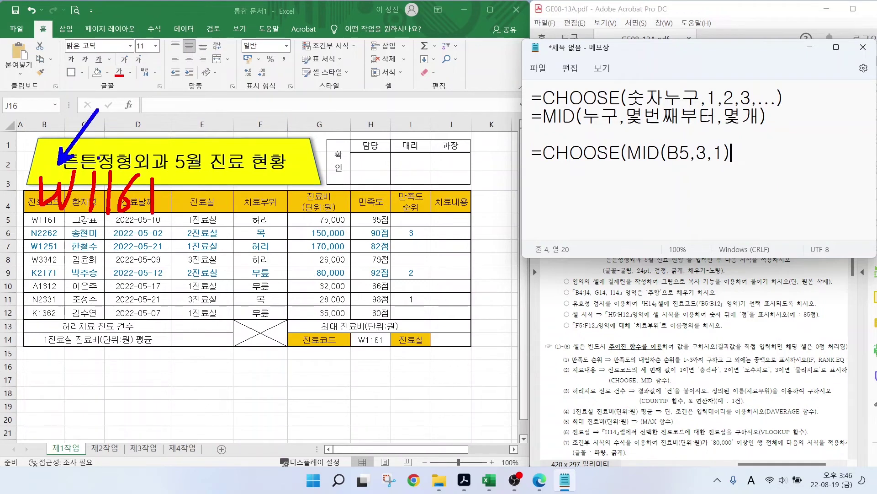
pyautogui.moveTo(126, 118); pyautogui.dragTo(95, 161)
pyautogui.moveTo(98, 144); pyautogui.dragTo(112, 152)
pyautogui.moveTo(166, 118)
pyautogui.mouseDown()
pyautogui.moveTo(120, 167)
pyautogui.moveTo(137, 158)
pyautogui.mouseUp()
pyautogui.moveTo(118, 217)
pyautogui.mouseDown()
pyautogui.moveTo(99, 211)
pyautogui.moveTo(108, 156)
pyautogui.moveTo(119, 197)
pyautogui.moveTo(114, 224)
pyautogui.mouseUp()
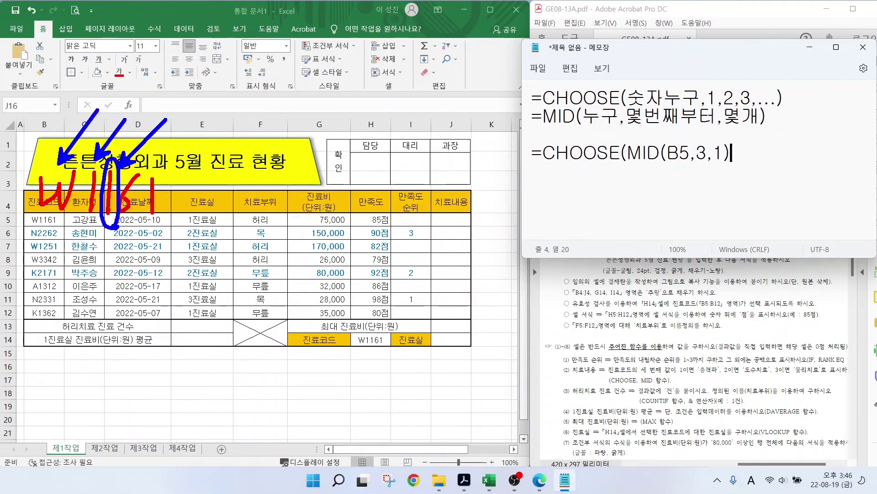
pyautogui.press('Escape')
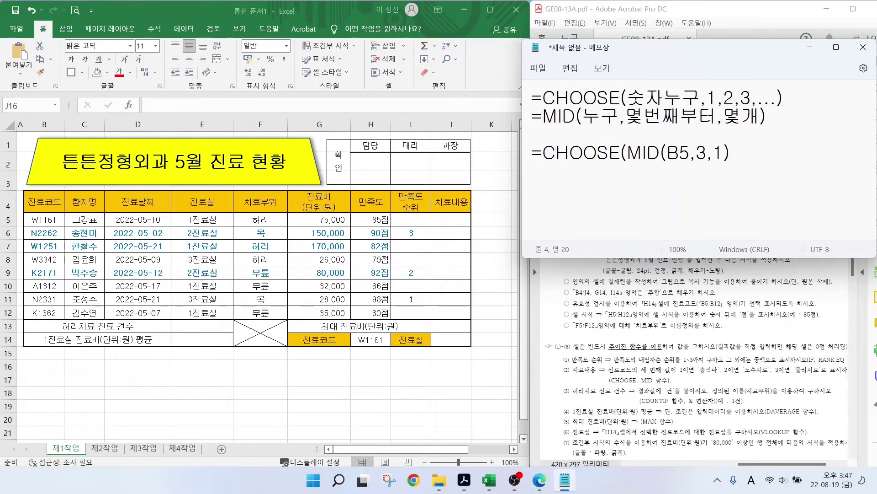
# Add the choices "충격파", "도수치료", "물리치료" and the closing parenthesis to the draft formula
pyautogui.write(',"C')
pyautogui.press('BackSpace')
pyautogui.press('Hangul')
pyautogui.write('충격파",')
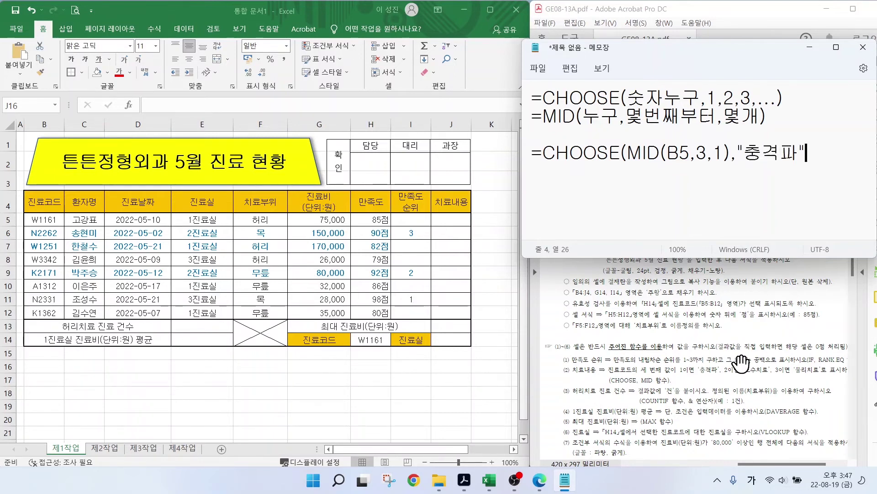
pyautogui.press('Return')
pyautogui.write('"도수치료","')
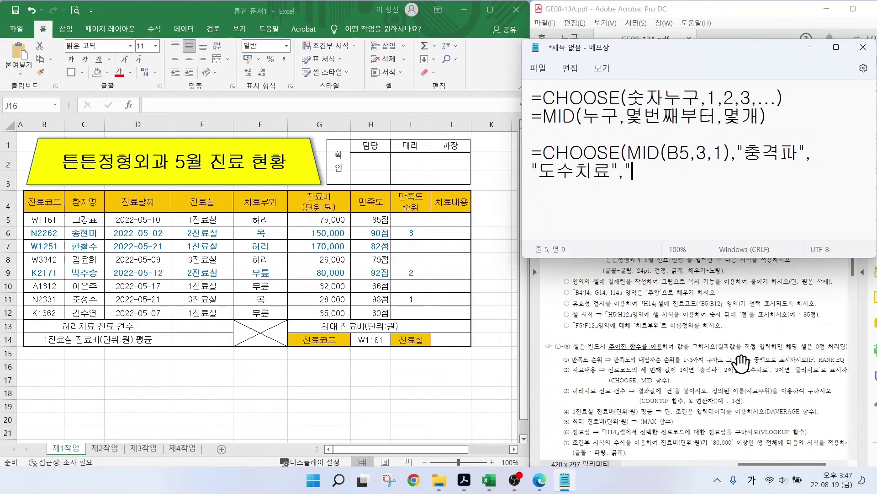
pyautogui.write('물리치료')
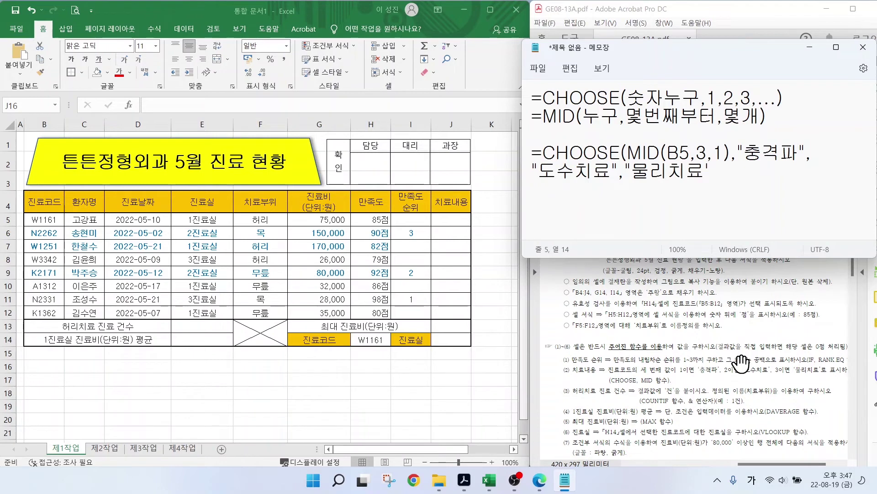
pyautogui.press('BackSpace')
pyautogui.write('")')
# Label the choices 1, 2 and 3, then highlight the parentheses closing MID and CHOOSE
pyautogui.moveTo(784, 138); pyautogui.dragTo(777, 161)
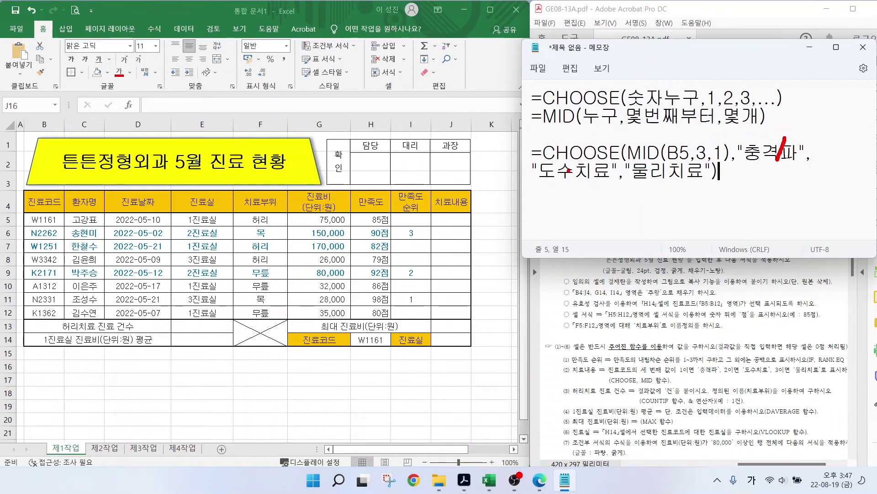
pyautogui.moveTo(567, 163); pyautogui.dragTo(582, 185)
pyautogui.moveTo(659, 165); pyautogui.dragTo(656, 183)
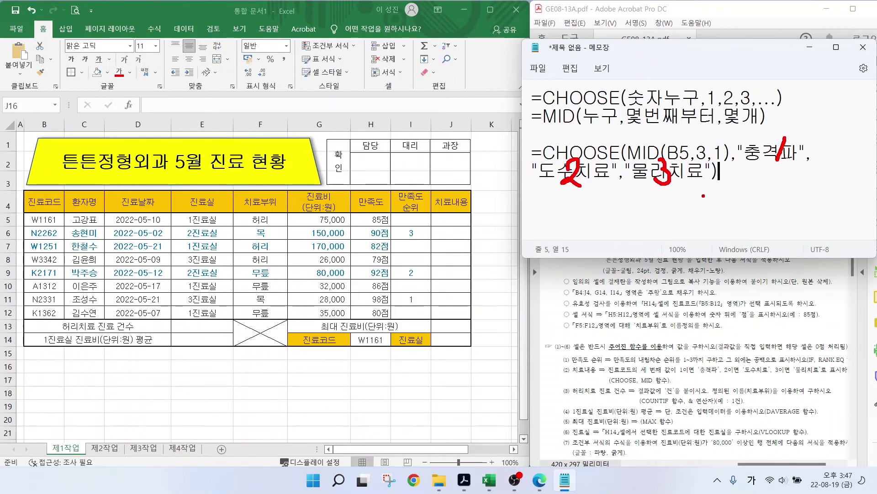
pyautogui.press('Escape')
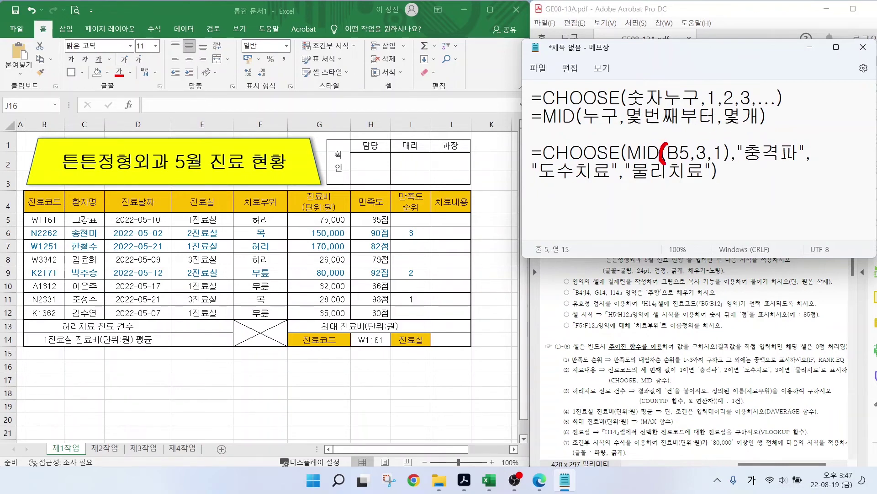
pyautogui.moveTo(726, 143); pyautogui.dragTo(727, 163)
pyautogui.moveTo(709, 160); pyautogui.dragTo(714, 181)
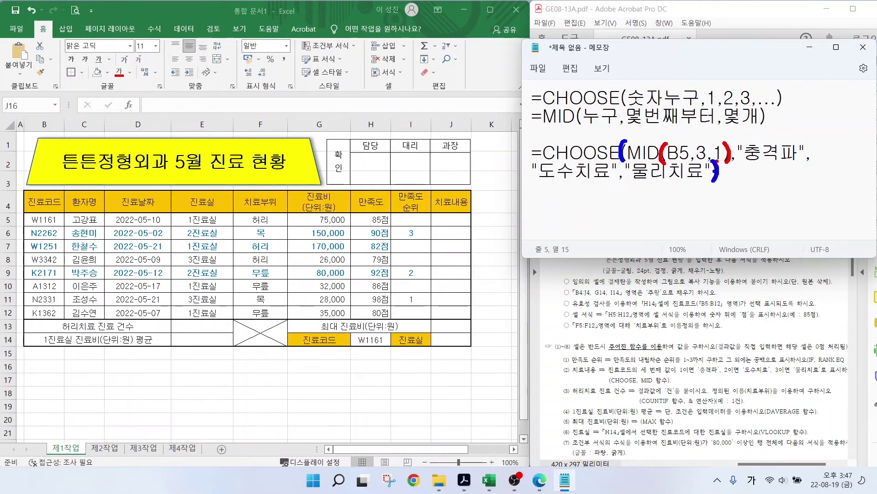
pyautogui.press('Escape')
# Enter =CHOOSE(MID(B5,3,1),"충격파","도수치료","물리치료") in J5, which shows 충격파
pyautogui.click(450, 220)
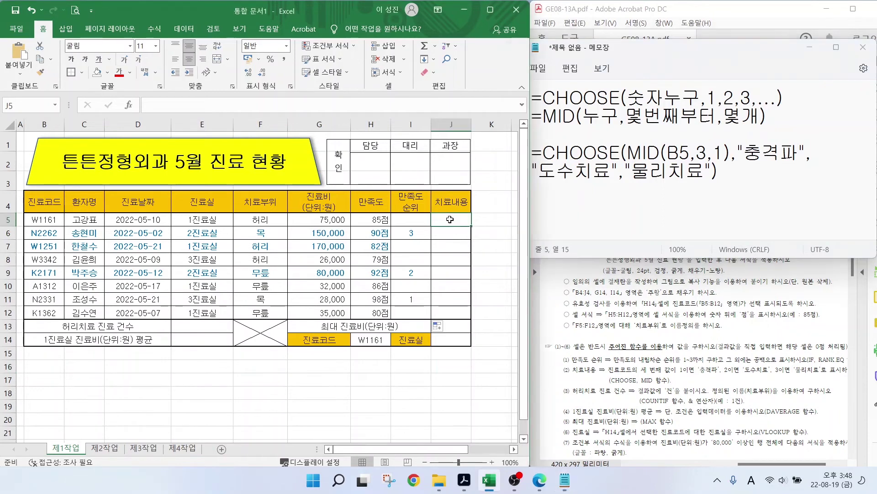
pyautogui.write('=CH')
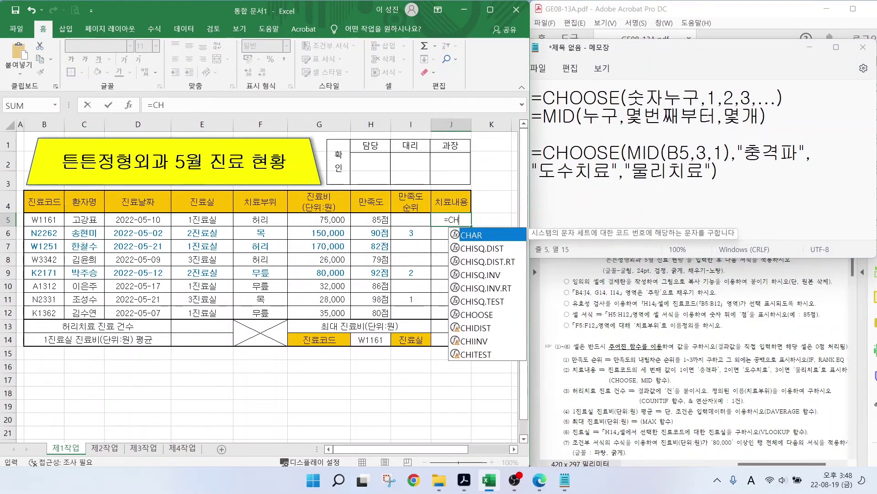
pyautogui.doubleClick(473, 314)
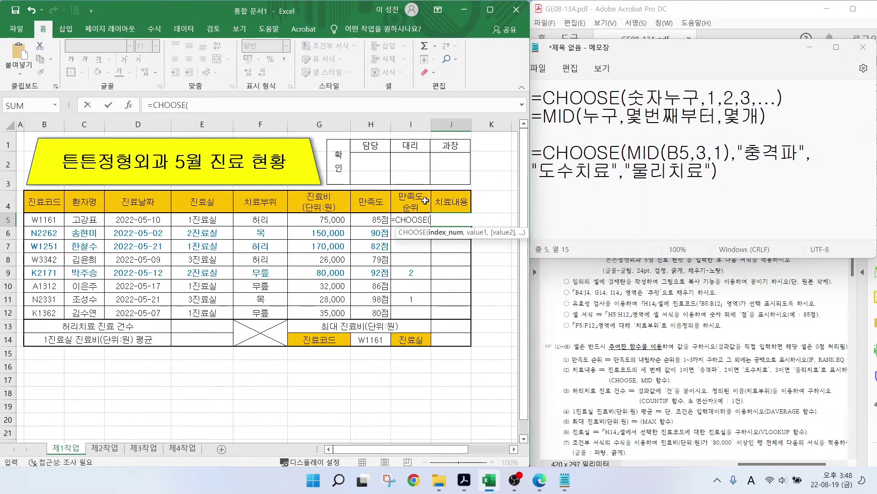
pyautogui.write('MID')
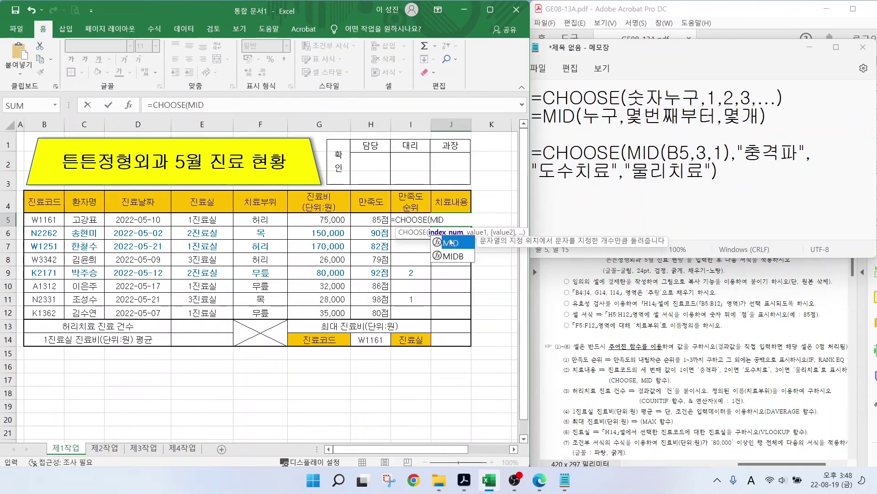
pyautogui.write('(')
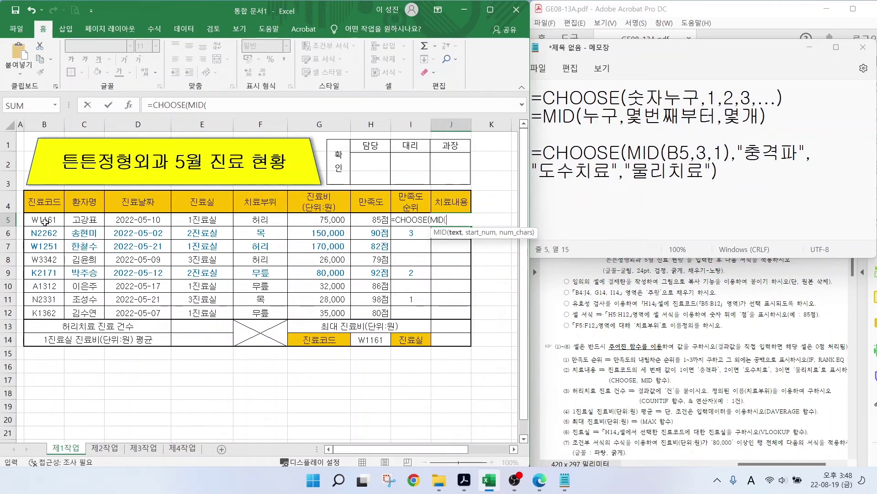
pyautogui.click(45, 221)
pyautogui.write(',')
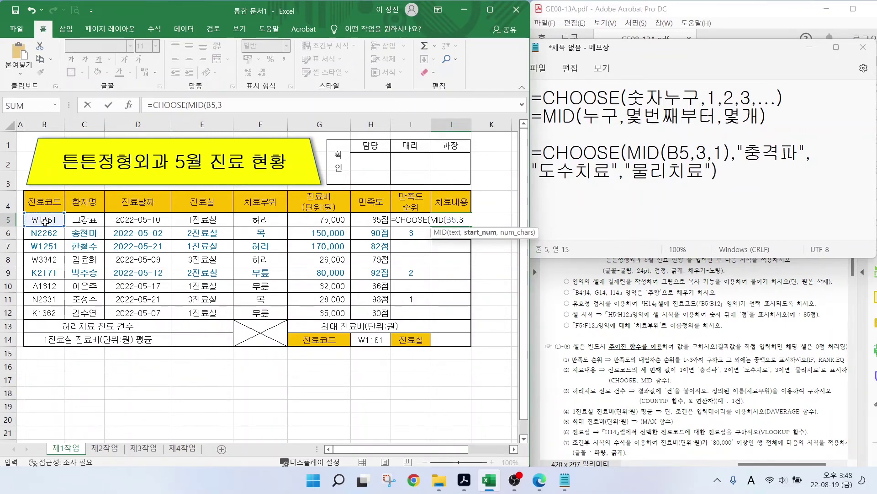
pyautogui.write('3,1')
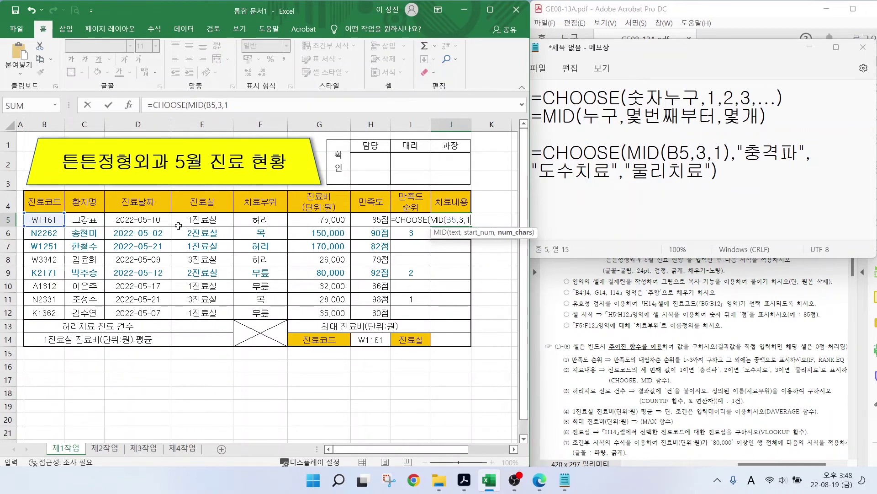
pyautogui.write(')')
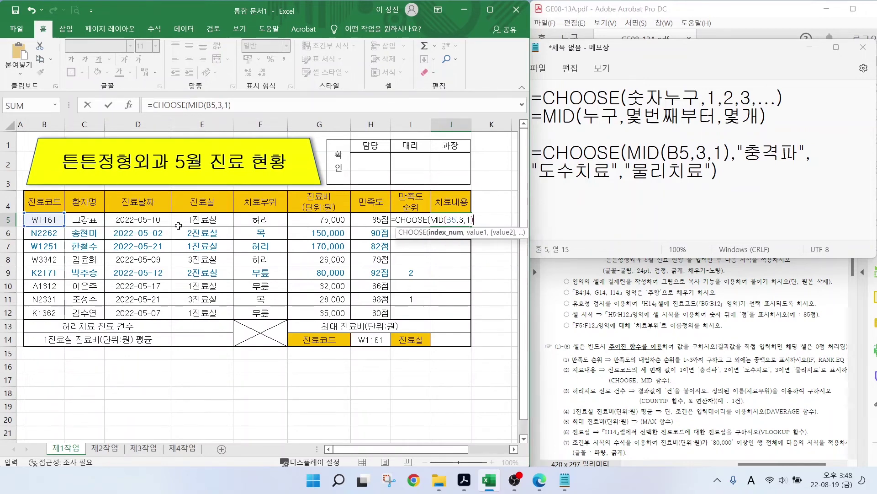
pyautogui.write(',')
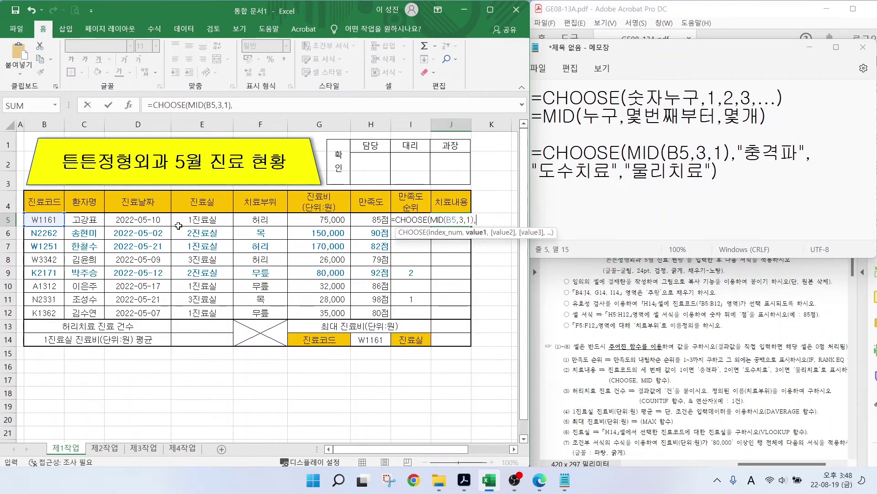
pyautogui.write('"충격파')
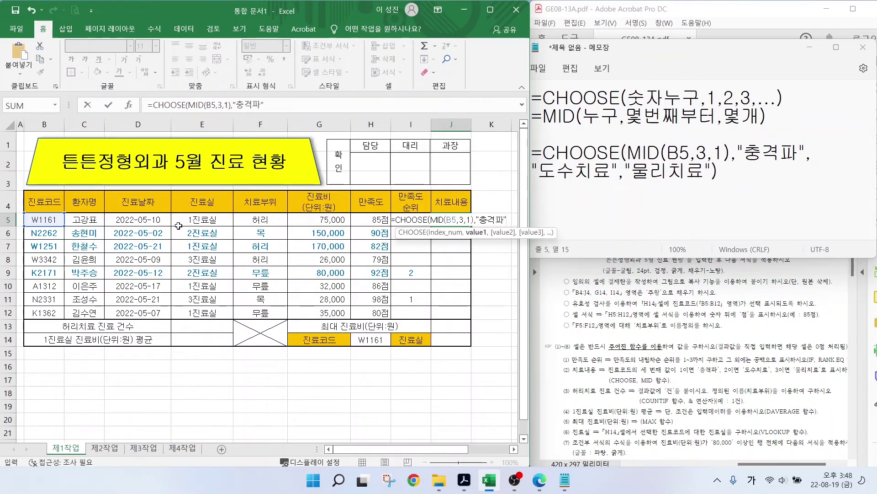
pyautogui.write('","')
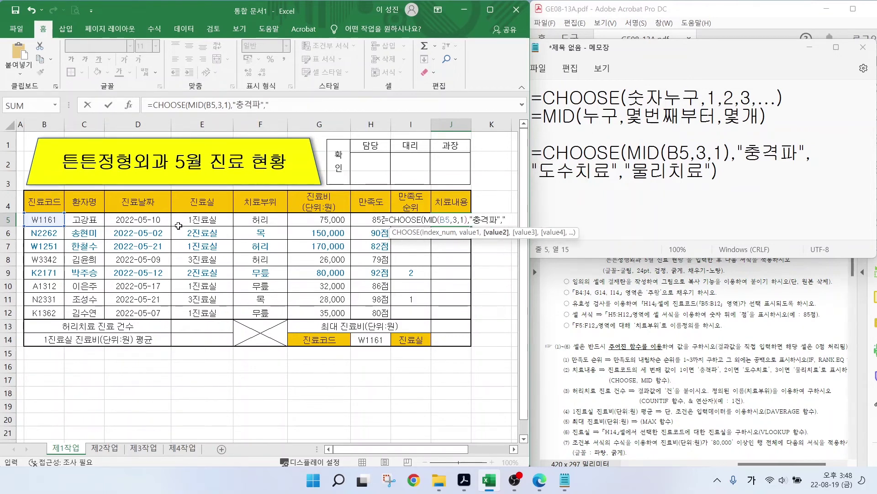
pyautogui.write('도수치료",.')
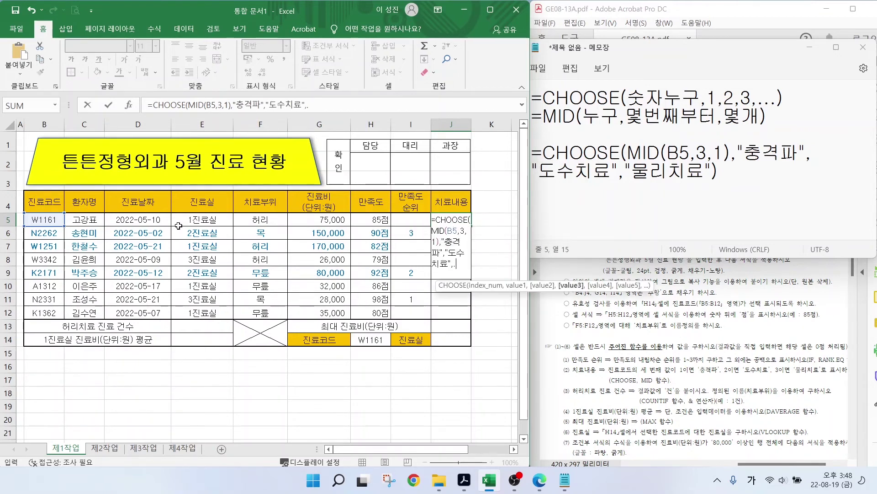
pyautogui.write('"물릿')
pyautogui.write('치료:')
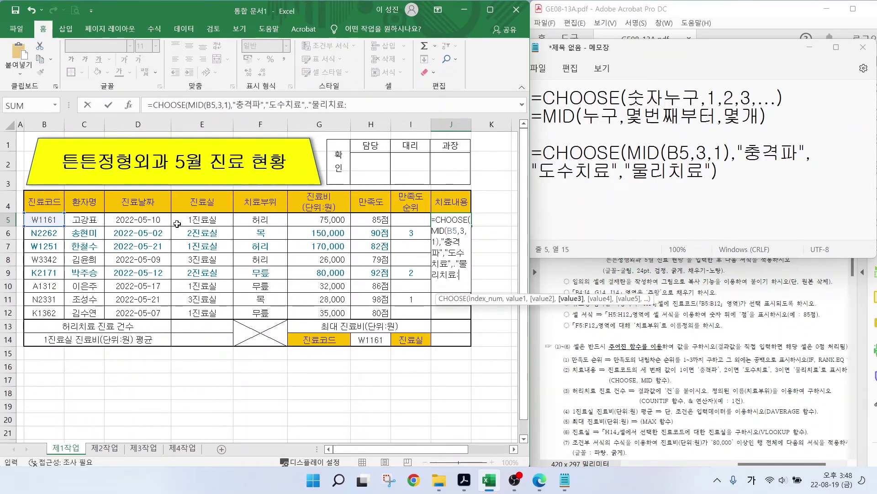
pyautogui.press('BackSpace')
pyautogui.write('")')
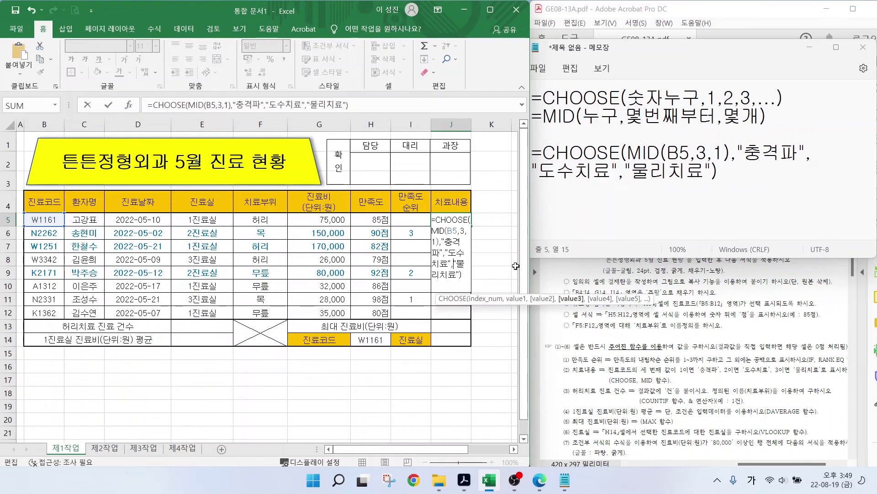
pyautogui.press('Return')
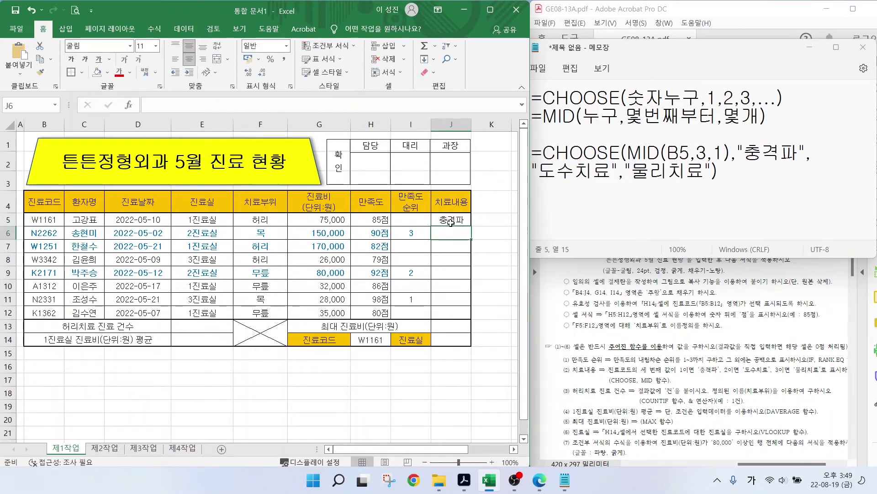
# Fill J5's CHOOSE formula down to J12 without formatting
pyautogui.click(451, 222)
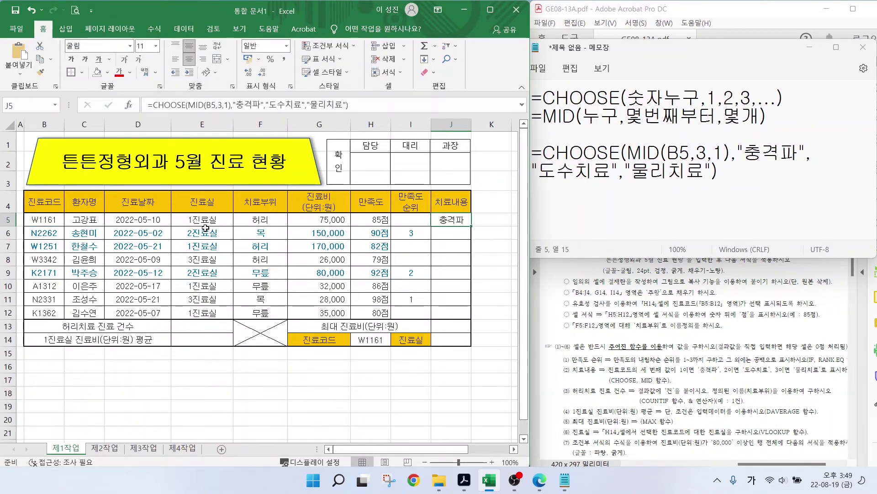
pyautogui.click(455, 218)
pyautogui.moveTo(471, 224); pyautogui.dragTo(476, 318)
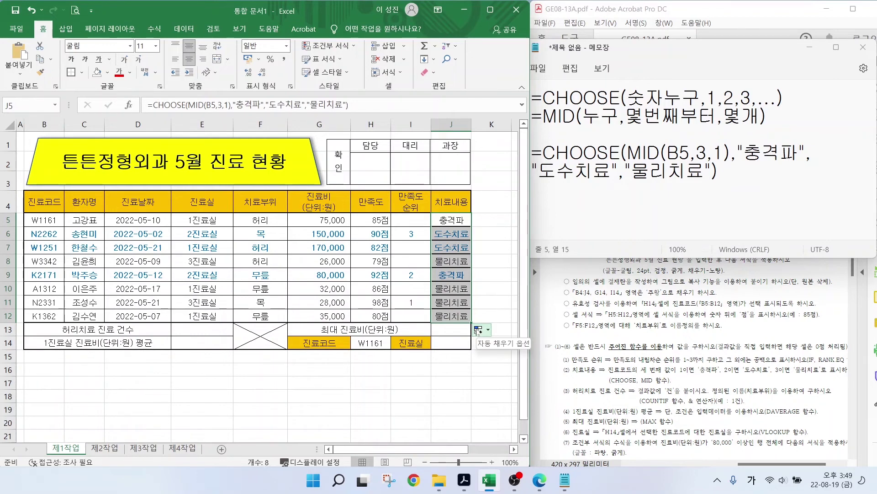
pyautogui.click(478, 330)
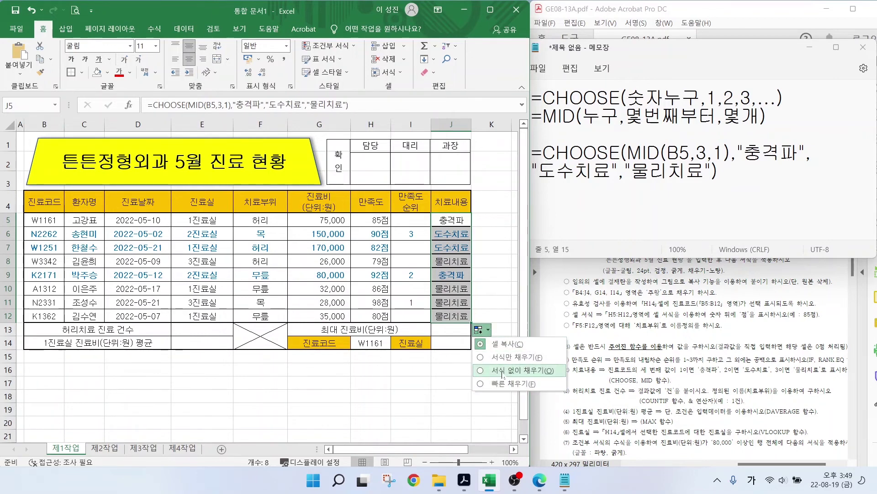
pyautogui.click(503, 372)
pyautogui.click(464, 404)
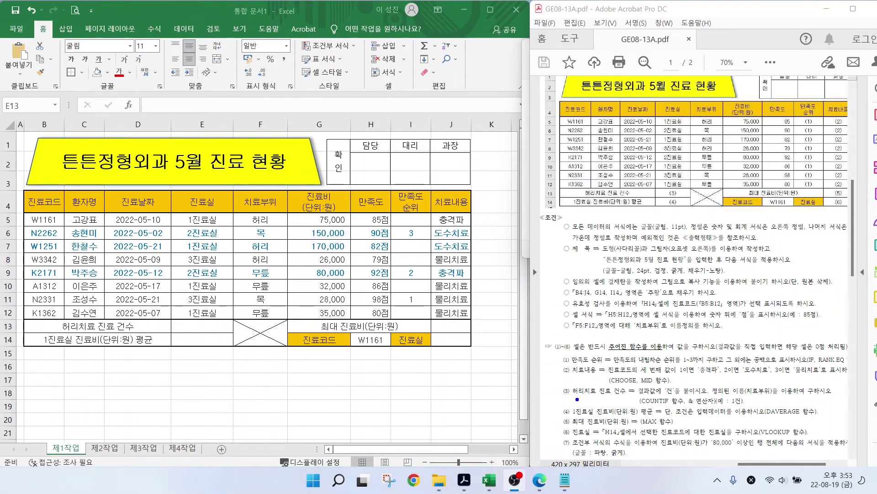
pyautogui.moveTo(573, 396); pyautogui.dragTo(624, 396)
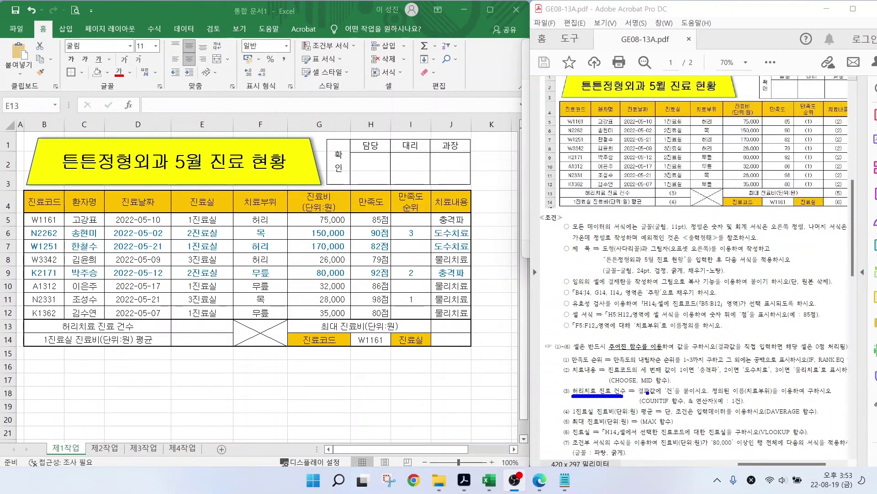
pyautogui.moveTo(669, 386); pyautogui.dragTo(691, 357)
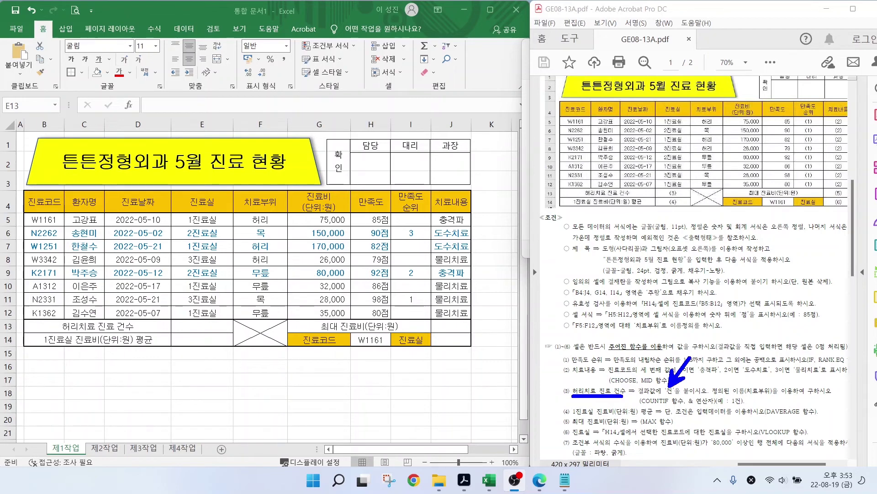
pyautogui.moveTo(728, 396); pyautogui.dragTo(818, 396)
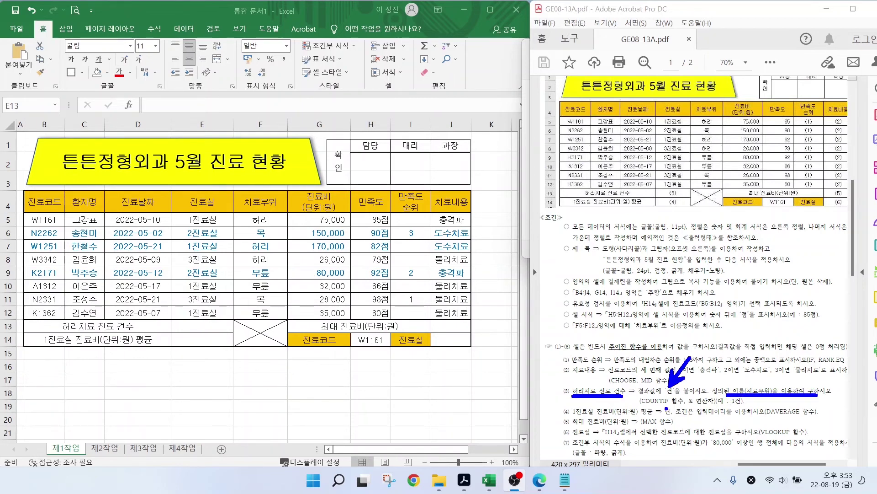
pyautogui.moveTo(667, 408)
pyautogui.mouseDown()
pyautogui.moveTo(638, 391)
pyautogui.moveTo(667, 406)
pyautogui.mouseUp()
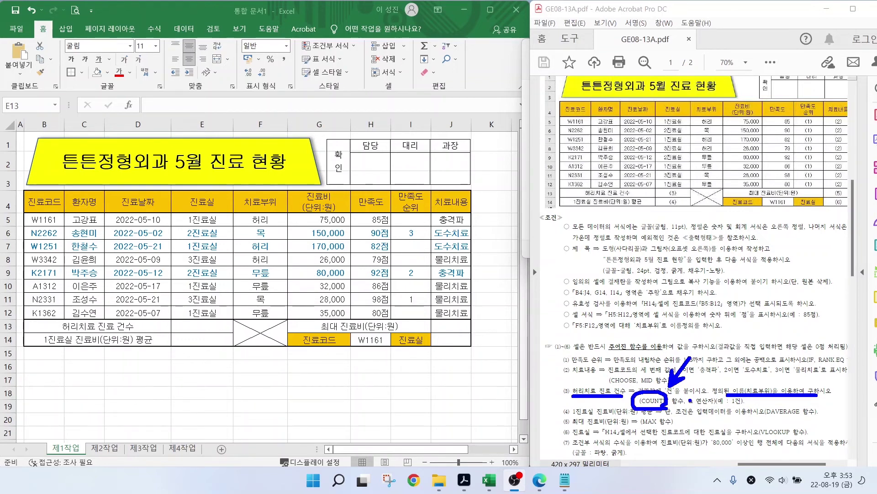
pyautogui.moveTo(691, 405); pyautogui.dragTo(722, 404)
# Bring up the Notepad notes and mark the COUNTIF(조건범위,조건) syntax with an example count of 2
pyautogui.click(565, 482)
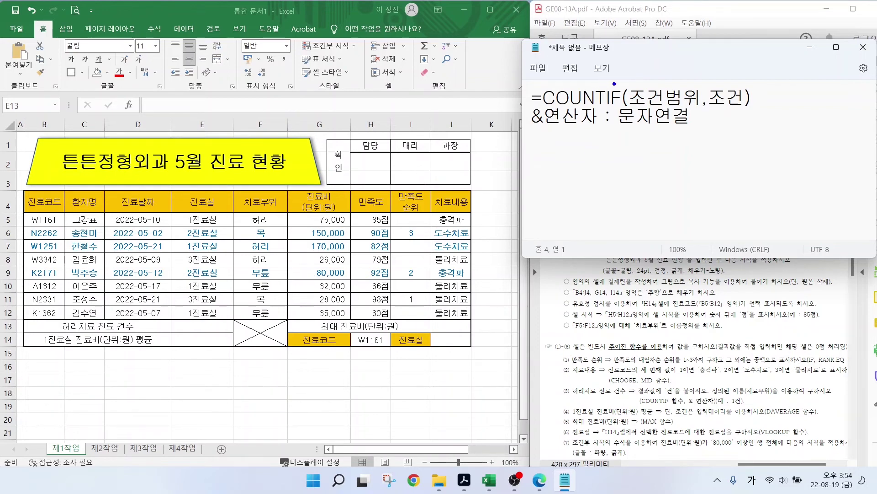
pyautogui.moveTo(546, 106); pyautogui.dragTo(618, 103)
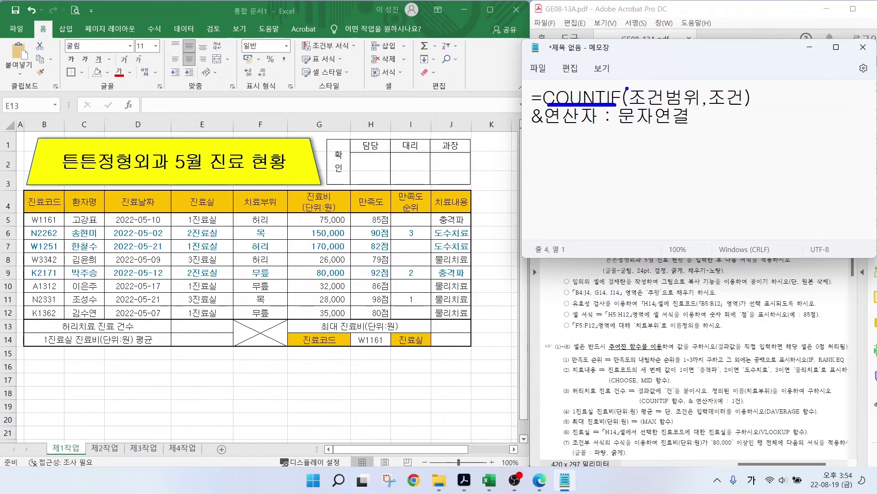
pyautogui.moveTo(628, 84)
pyautogui.mouseDown()
pyautogui.moveTo(694, 104)
pyautogui.moveTo(746, 104)
pyautogui.mouseUp()
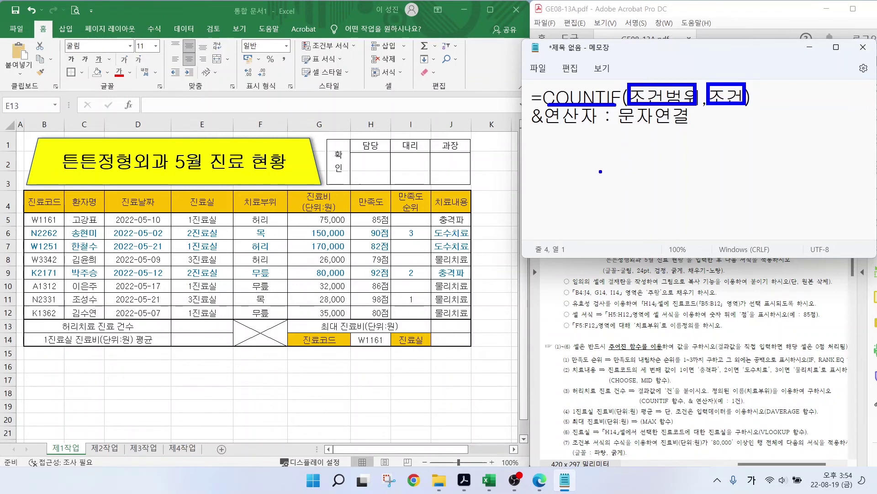
pyautogui.moveTo(595, 159)
pyautogui.mouseDown()
pyautogui.moveTo(615, 167)
pyautogui.moveTo(604, 186)
pyautogui.moveTo(631, 192)
pyautogui.mouseUp()
# Illustrate the & text-join operator with the example 2&"건" giving 2건
pyautogui.moveTo(533, 129); pyautogui.dragTo(596, 130)
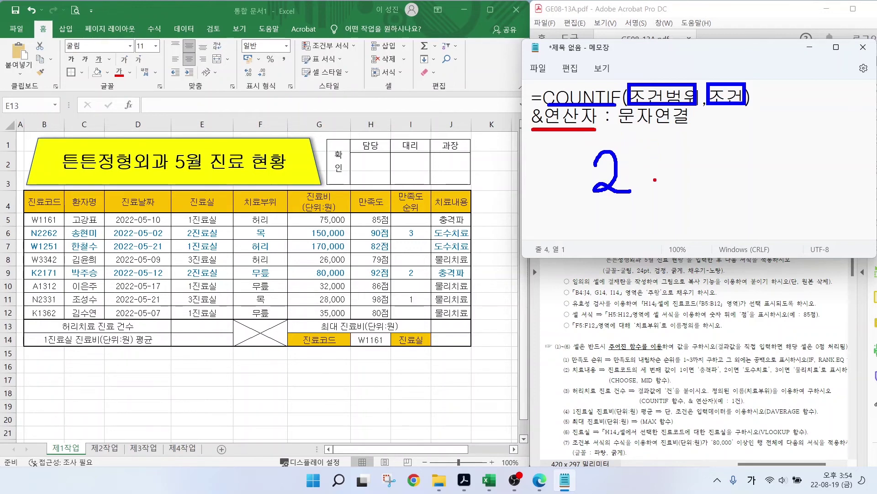
pyautogui.moveTo(654, 180)
pyautogui.mouseDown()
pyautogui.moveTo(642, 188)
pyautogui.moveTo(662, 176)
pyautogui.mouseUp()
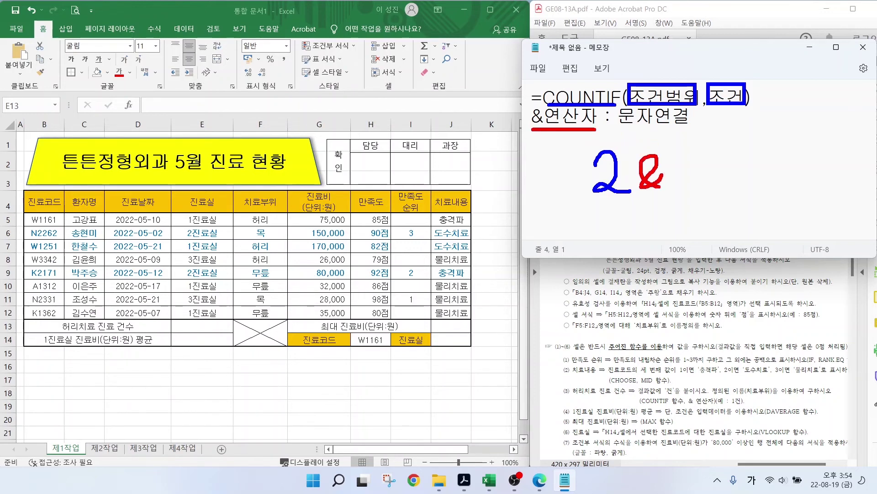
pyautogui.moveTo(694, 150); pyautogui.dragTo(699, 168)
pyautogui.moveTo(700, 159)
pyautogui.mouseDown()
pyautogui.moveTo(711, 158)
pyautogui.moveTo(725, 182)
pyautogui.mouseUp()
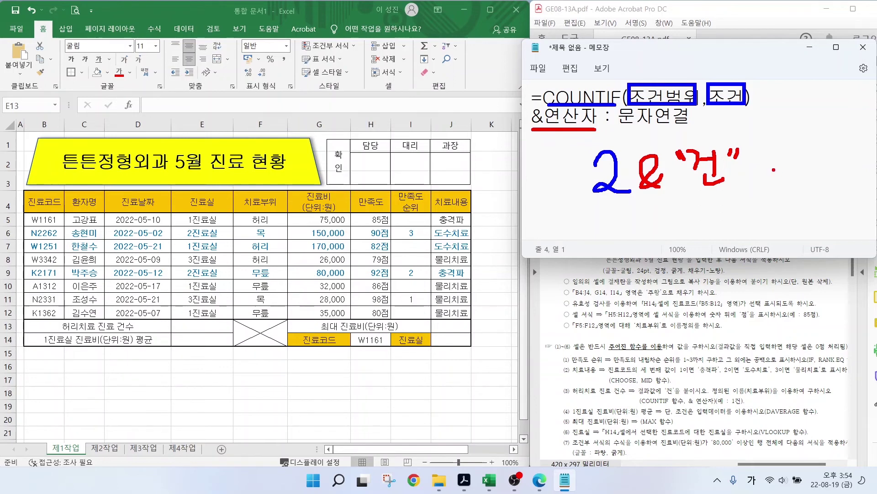
pyautogui.moveTo(776, 156); pyautogui.dragTo(797, 186)
pyautogui.moveTo(803, 152)
pyautogui.mouseDown()
pyautogui.moveTo(816, 150)
pyautogui.moveTo(813, 170)
pyautogui.moveTo(833, 157)
pyautogui.mouseUp()
pyautogui.moveTo(832, 145); pyautogui.dragTo(824, 187)
pyautogui.moveTo(824, 188); pyautogui.dragTo(853, 185)
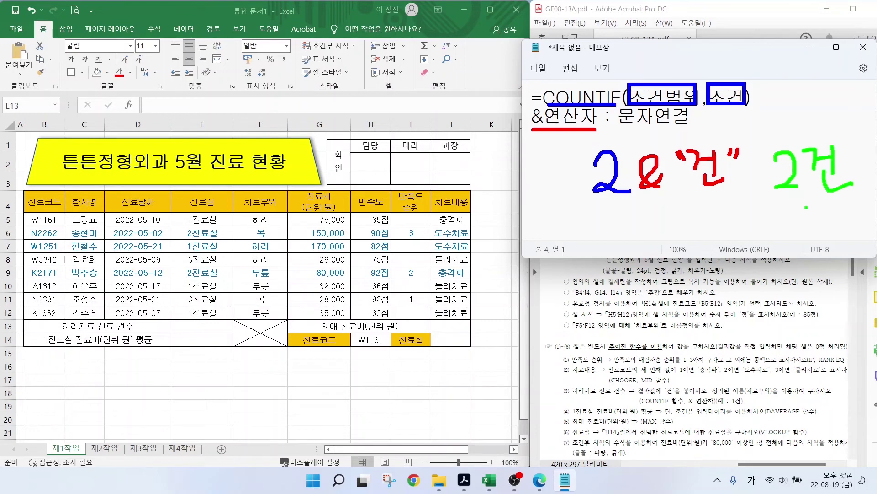
pyautogui.press('Escape')
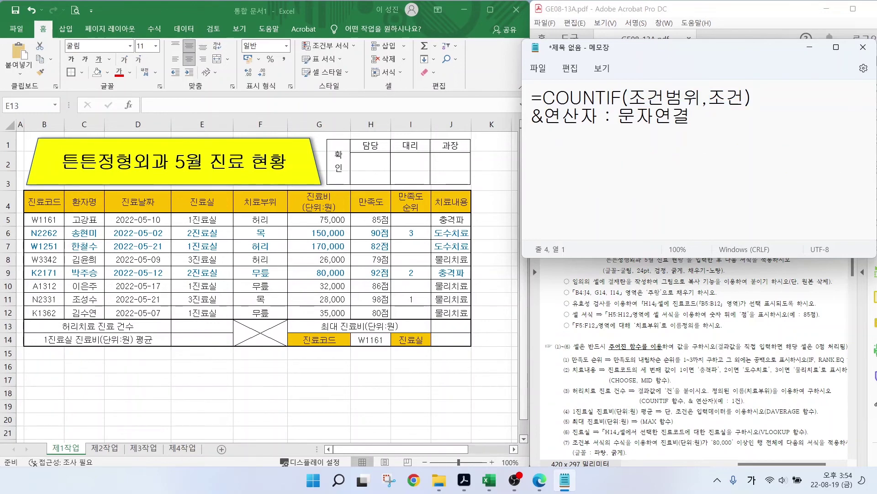
# Draft =COUNTIF(F5:F12,F5) in Notepad, counting over the 치료부위 range
pyautogui.write('=')
pyautogui.press('Hangul')
pyautogui.write('COUNTIF(')
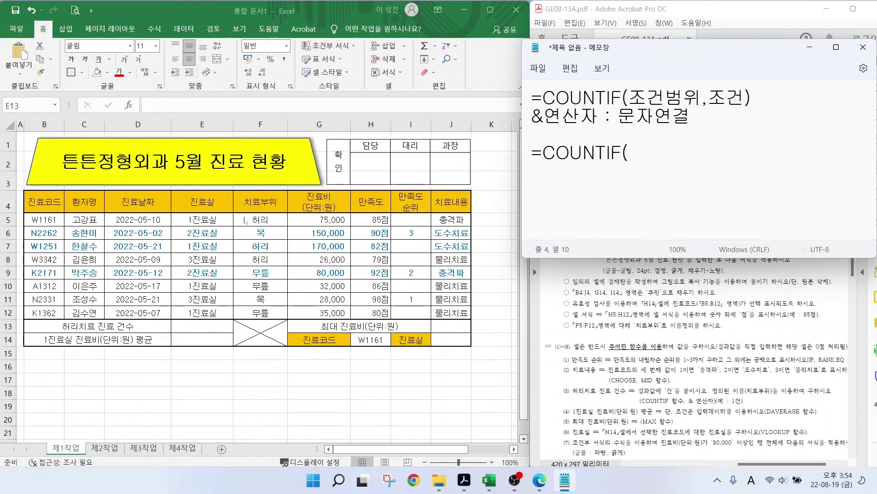
pyautogui.moveTo(233, 213); pyautogui.dragTo(281, 319)
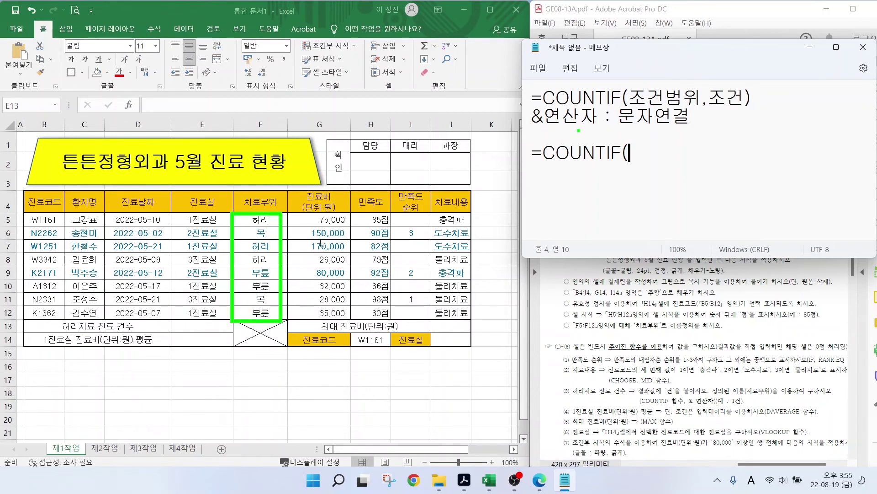
pyautogui.press('Escape')
pyautogui.write('F')
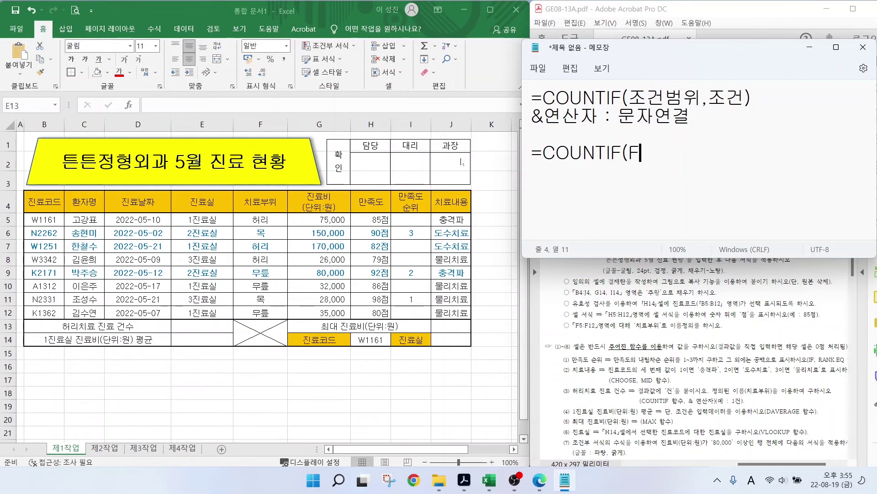
pyautogui.write('5:F12')
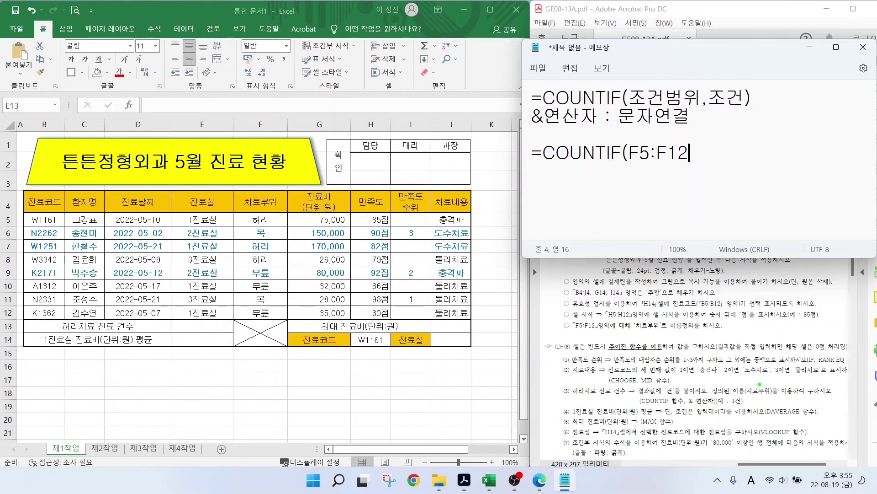
pyautogui.moveTo(759, 384); pyautogui.dragTo(783, 356)
pyautogui.press('Escape')
pyautogui.write(',')
pyautogui.write('F5)')
# Duplicate the COUNTIF line below and select the range argument in the copy
pyautogui.hotkey('shift', 'Home')
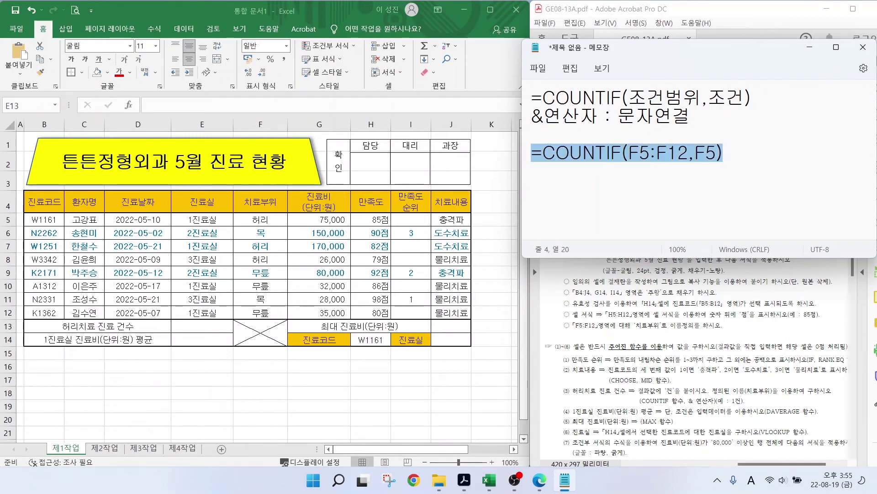
pyautogui.hotkey('ctrl', 'c')
pyautogui.press('End')
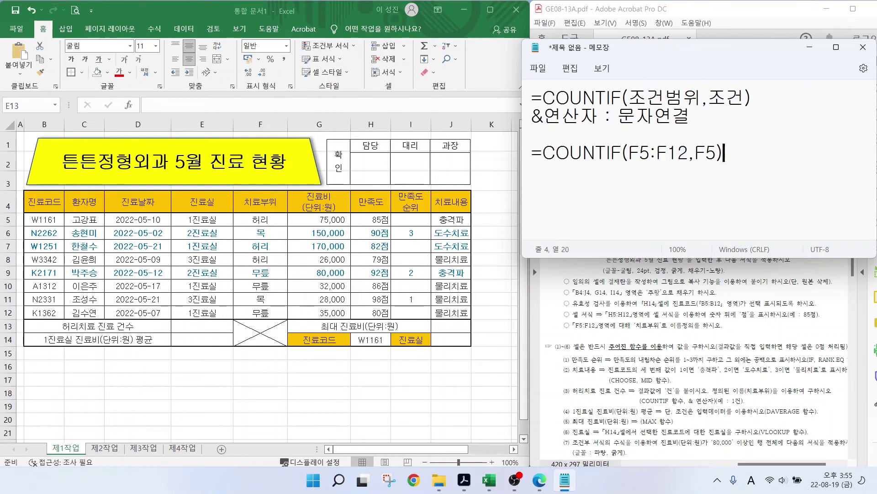
pyautogui.press('Return')
pyautogui.hotkey('ctrl', 'v')
pyautogui.press('Left')
pyautogui.press('Left')
pyautogui.press('Left')
pyautogui.press('Left')
pyautogui.press('Left')
pyautogui.press('Left')
pyautogui.press('Left')
pyautogui.press('Left')
pyautogui.press('Left')
pyautogui.press('Left')
pyautogui.hotkey('shift', 'Right')
pyautogui.hotkey('shift', 'Right')
pyautogui.hotkey('shift', 'Right')
pyautogui.hotkey('shift', 'Right')
pyautogui.hotkey('shift', 'Right')
pyautogui.hotkey('shift', 'Right')
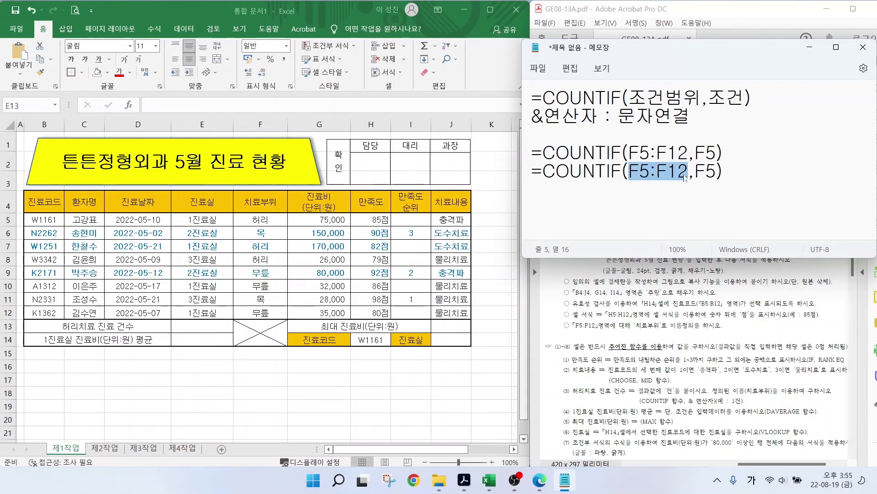
# Rewrite the copy as =COUNTIF(치료부위,"허리") and compare it with the F5:F12,F5 version
pyautogui.write('치료부위')
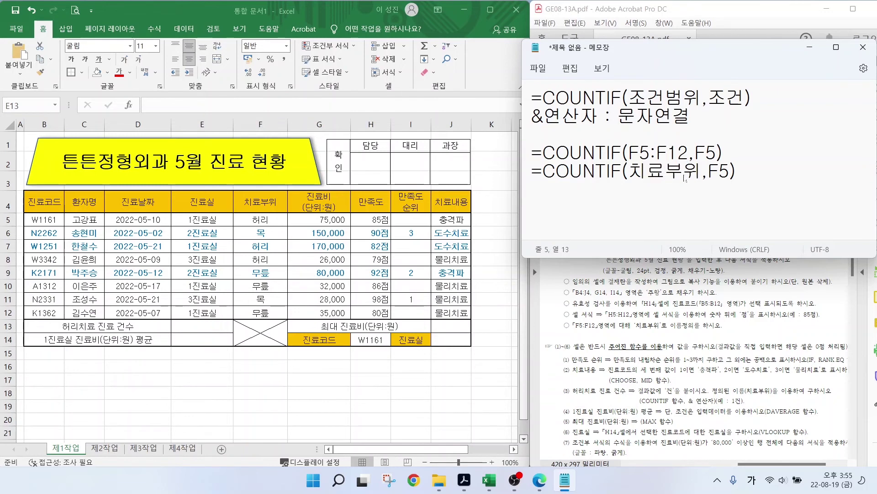
pyautogui.moveTo(708, 173); pyautogui.dragTo(728, 176)
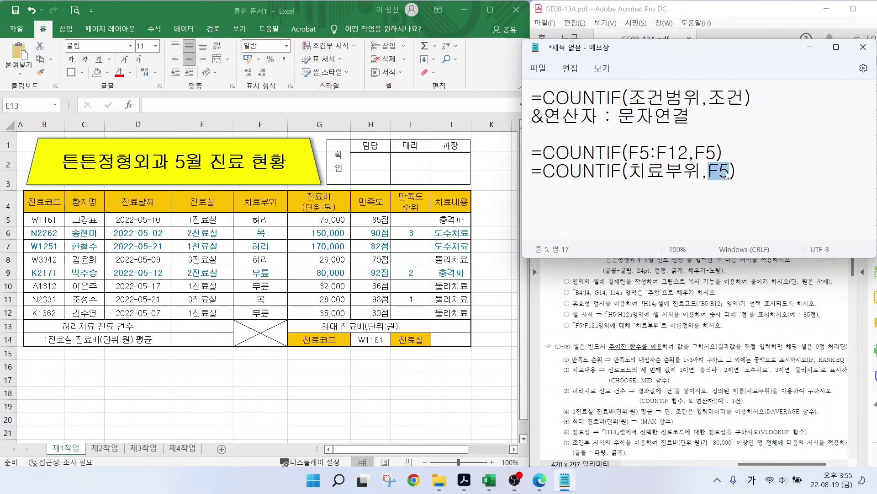
pyautogui.write('"허리')
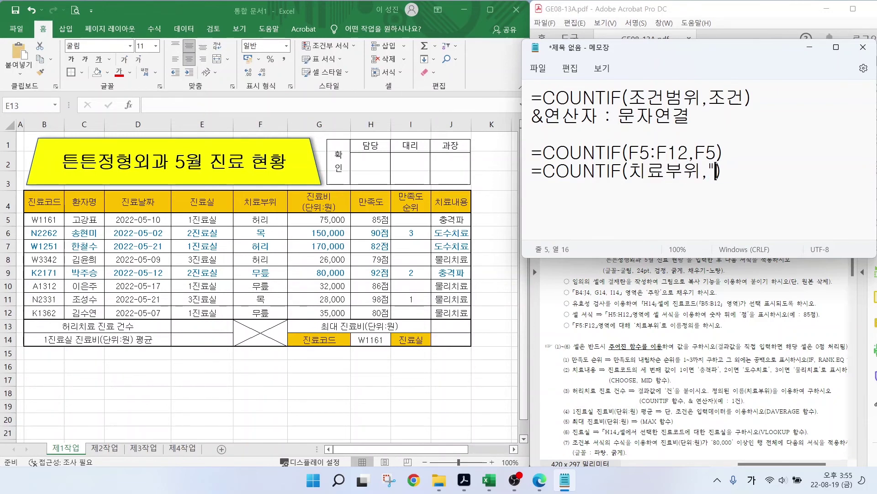
pyautogui.write('"')
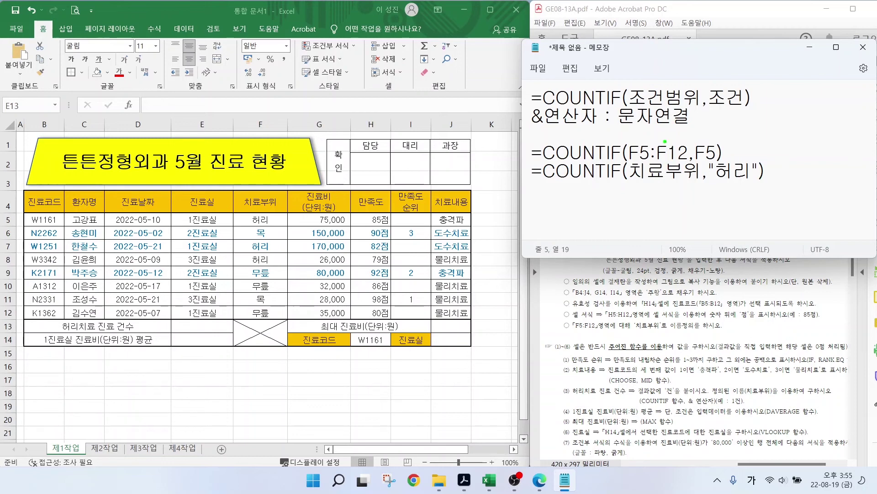
pyautogui.moveTo(614, 106); pyautogui.dragTo(664, 141)
pyautogui.moveTo(632, 183); pyautogui.dragTo(691, 181)
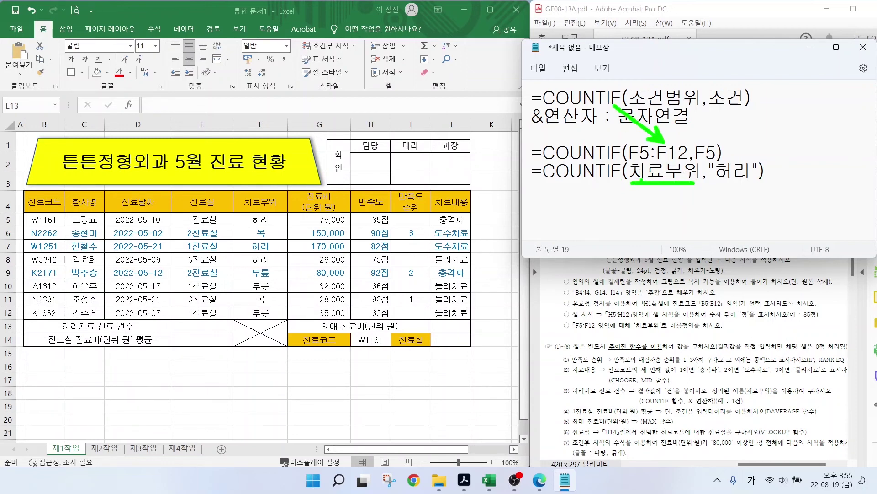
pyautogui.moveTo(711, 125)
pyautogui.mouseDown()
pyautogui.moveTo(723, 138)
pyautogui.moveTo(707, 139)
pyautogui.mouseUp()
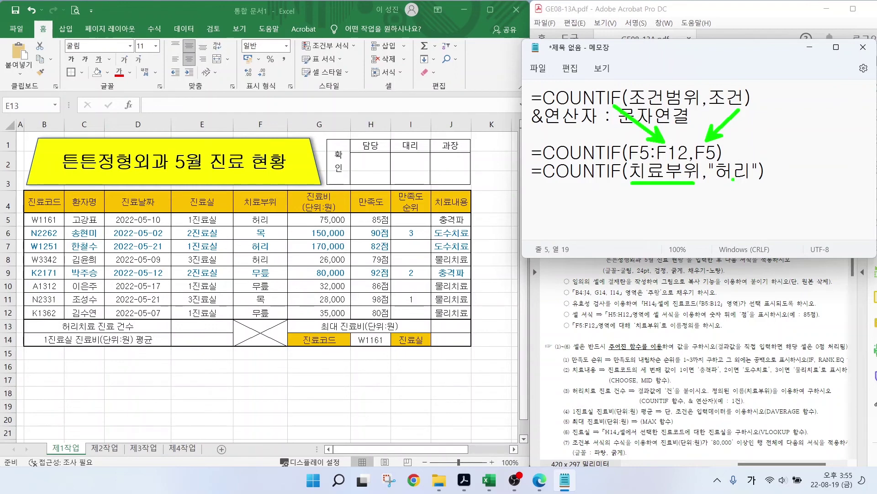
pyautogui.moveTo(724, 177)
pyautogui.mouseDown()
pyautogui.moveTo(716, 160)
pyautogui.moveTo(746, 170)
pyautogui.mouseUp()
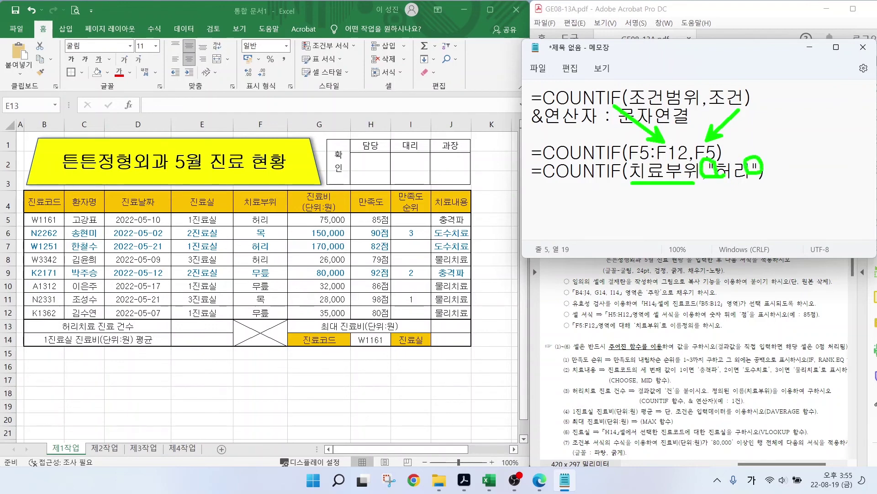
pyautogui.press('Escape')
# Append &"건" to both COUNTIF draft lines
pyautogui.press('Up')
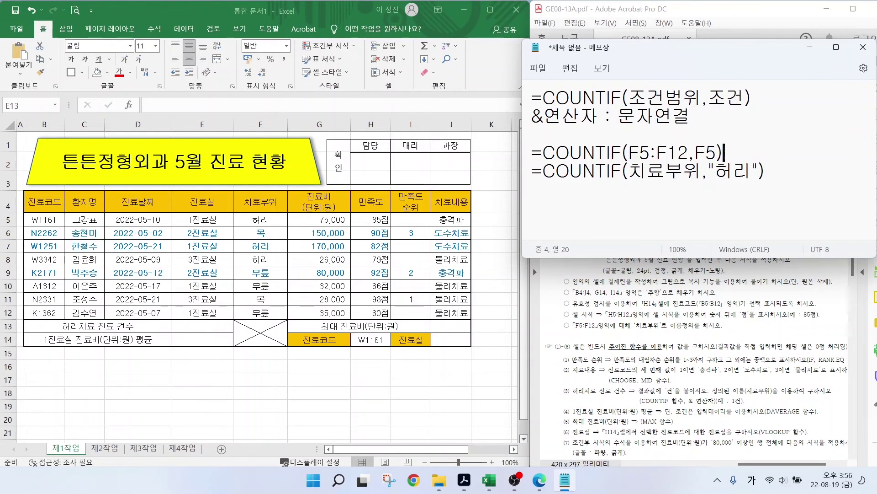
pyautogui.write('&"건"')
pyautogui.hotkey('shift', 'Left')
pyautogui.hotkey('shift', 'Left')
pyautogui.hotkey('shift', 'Left')
pyautogui.hotkey('shift', 'Left')
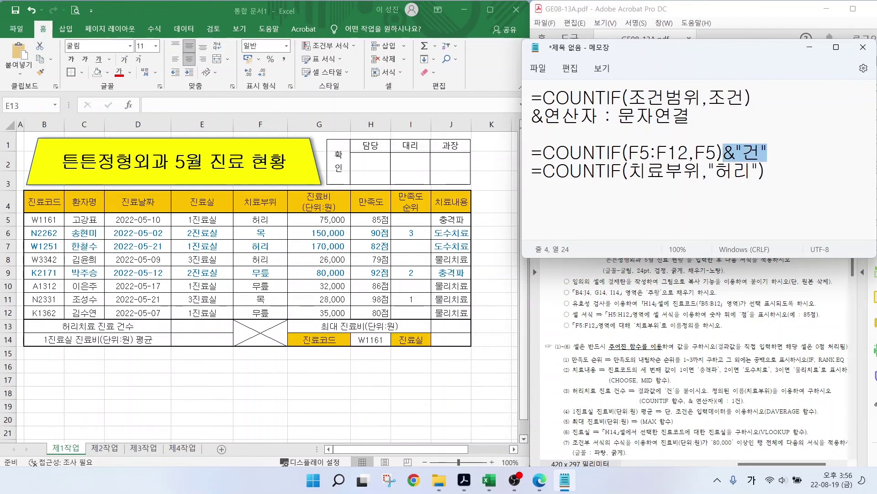
pyautogui.hotkey('ctrl', 'c')
pyautogui.press('Down')
pyautogui.press('End')
pyautogui.hotkey('ctrl', 'v')
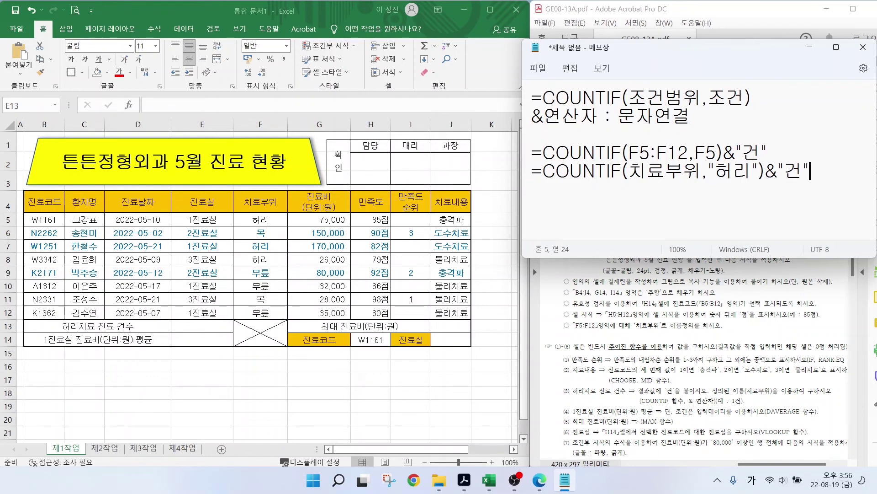
# In E13, enter a COUNTIF over F5:F12 with F8 (허리) as the criterion
pyautogui.click(191, 328)
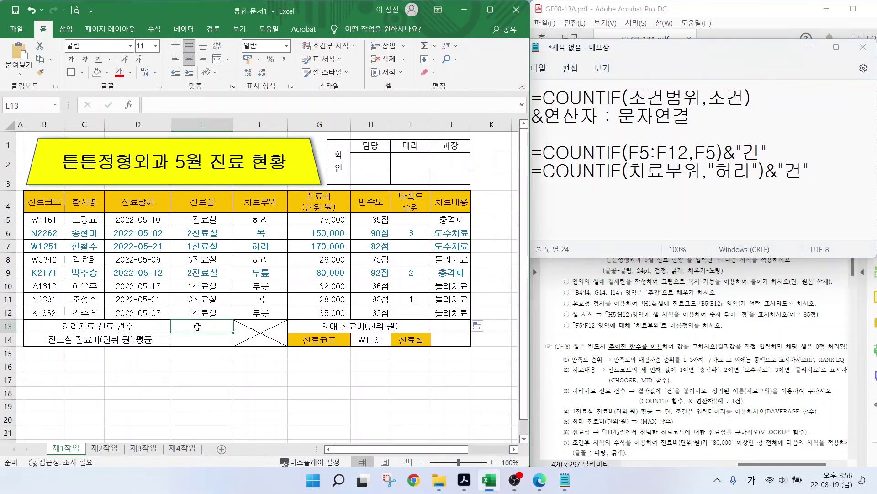
pyautogui.write('=')
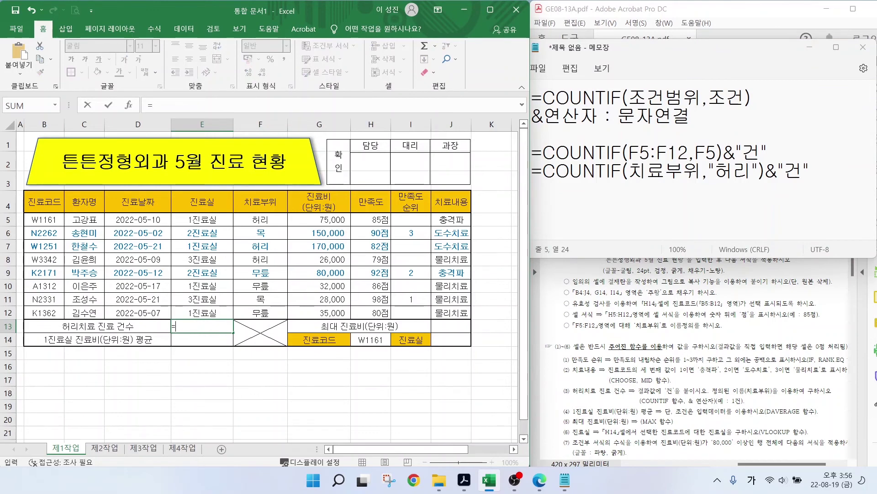
pyautogui.write('COU')
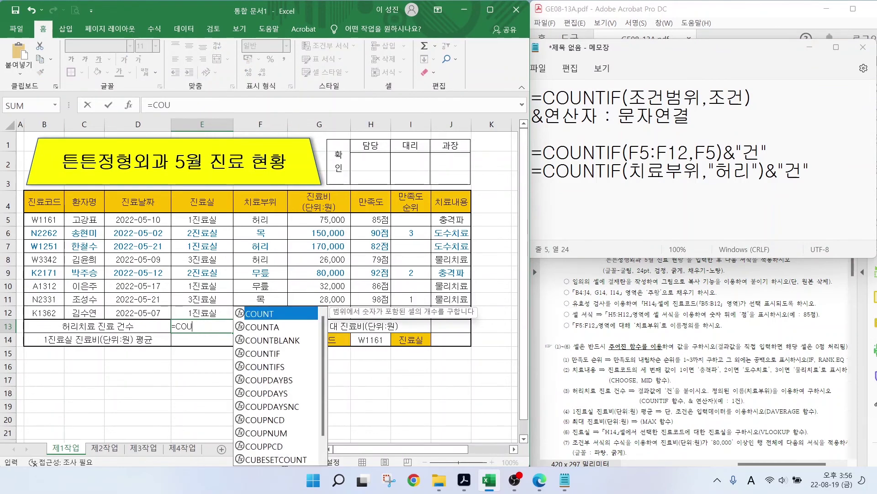
pyautogui.doubleClick(258, 353)
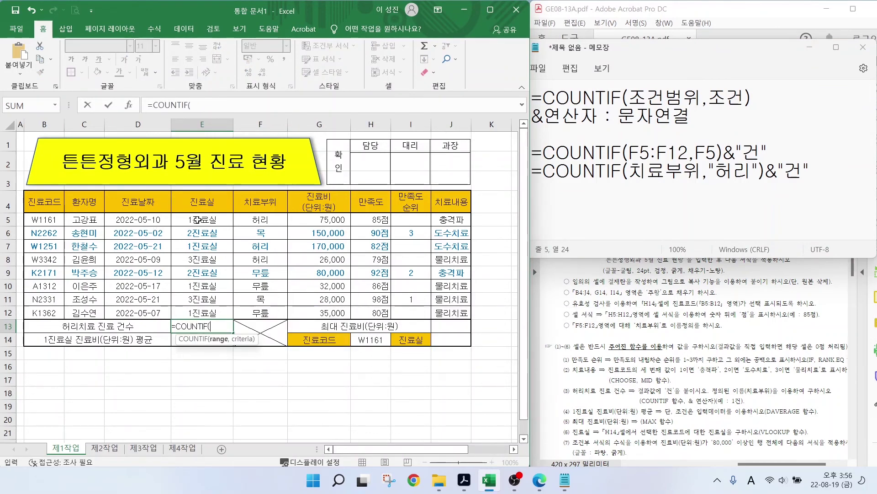
pyautogui.moveTo(257, 219); pyautogui.dragTo(260, 312)
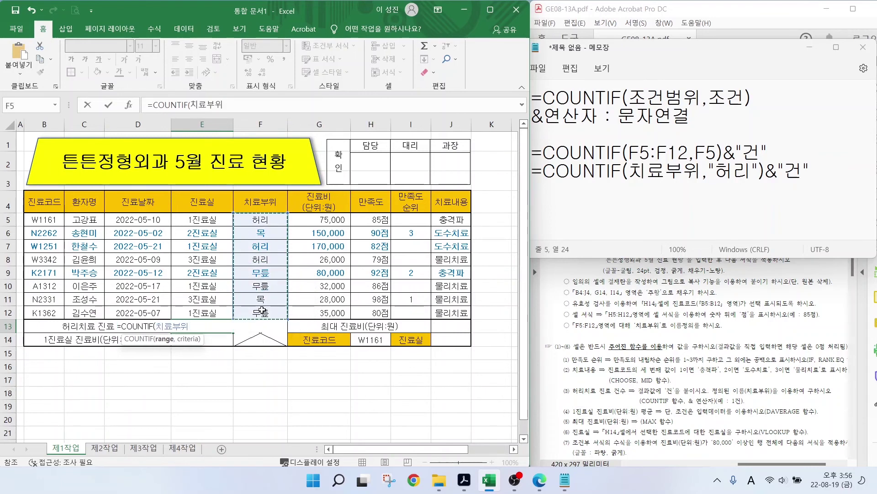
pyautogui.moveTo(256, 274); pyautogui.dragTo(229, 258)
pyautogui.moveTo(254, 220); pyautogui.dragTo(259, 313)
pyautogui.write(',')
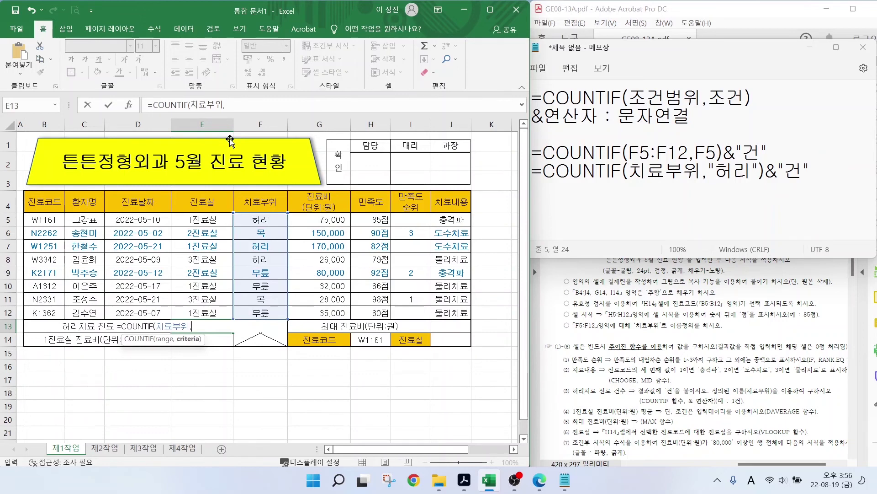
pyautogui.click(253, 221)
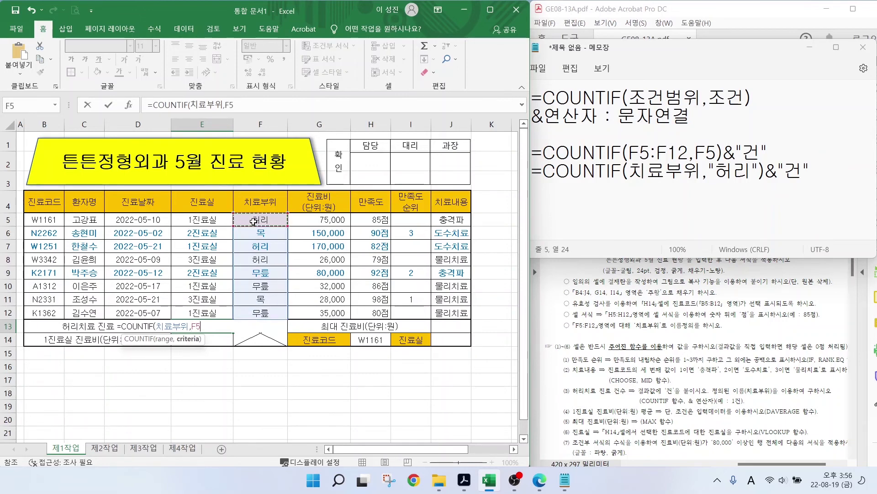
pyautogui.click(252, 248)
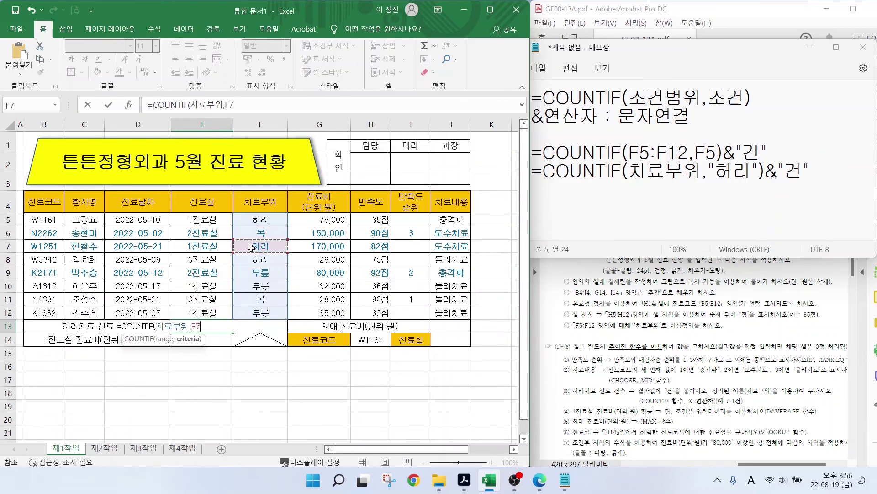
pyautogui.click(253, 259)
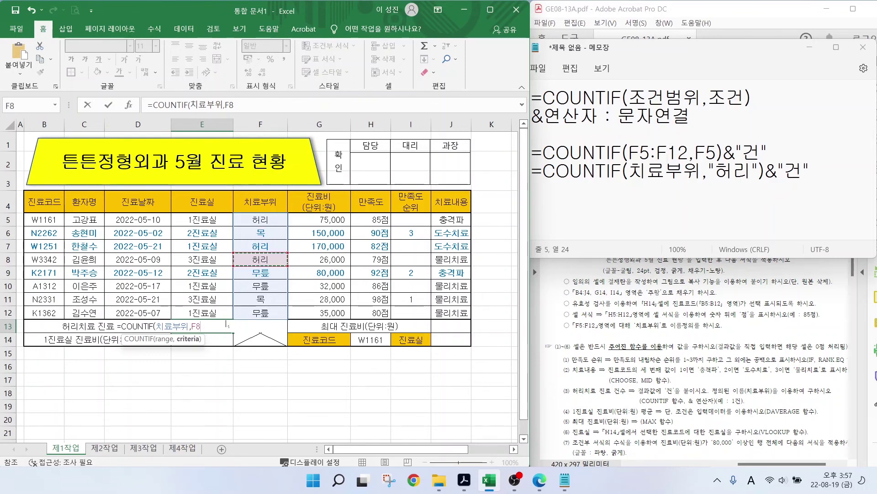
pyautogui.write(')')
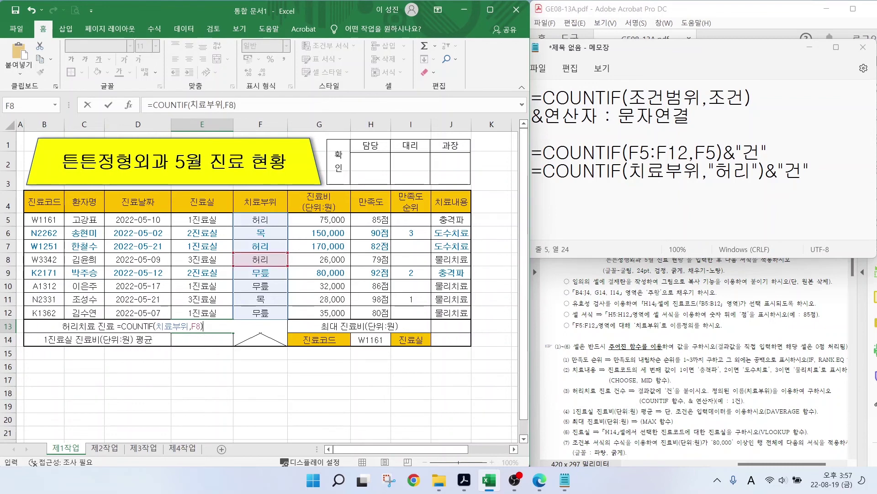
pyautogui.hotkey('ctrl', 'Return')
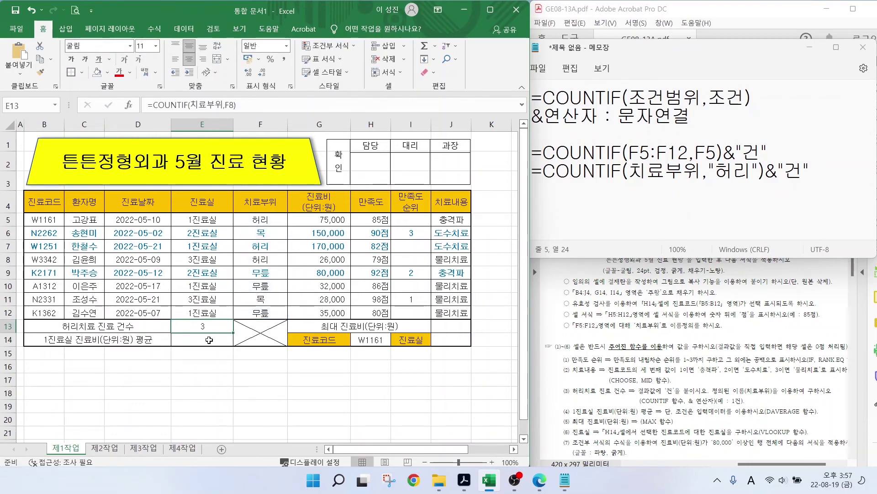
# Append &"건" to E13's formula so it displays 3건
pyautogui.press('F2')
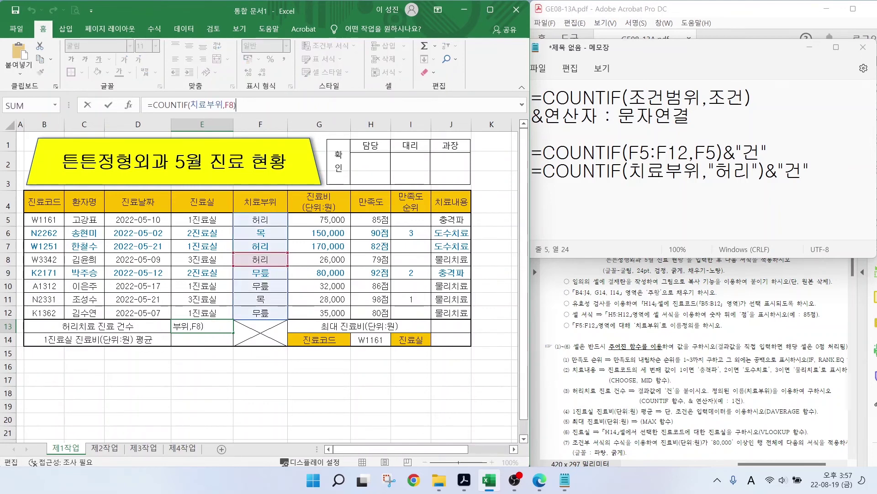
pyautogui.write('&"')
pyautogui.press('Hangul')
pyautogui.write('건"')
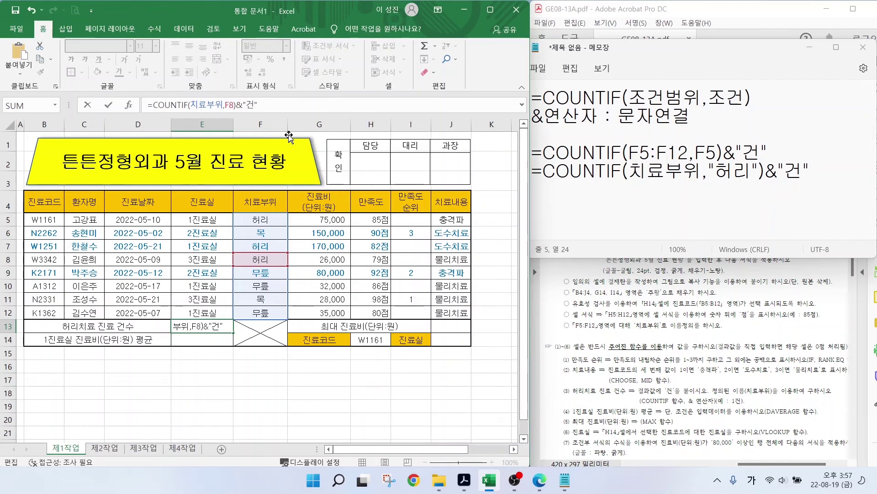
pyautogui.press('Return')
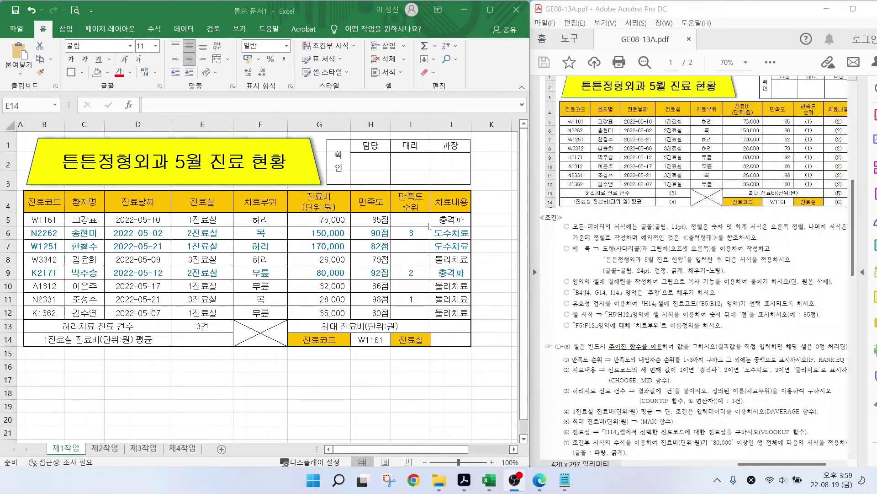
# Mark task item (4) and its DAVERAGE requirement in the PDF
pyautogui.hotkey('ctrl', '2')
pyautogui.moveTo(573, 419); pyautogui.dragTo(665, 416)
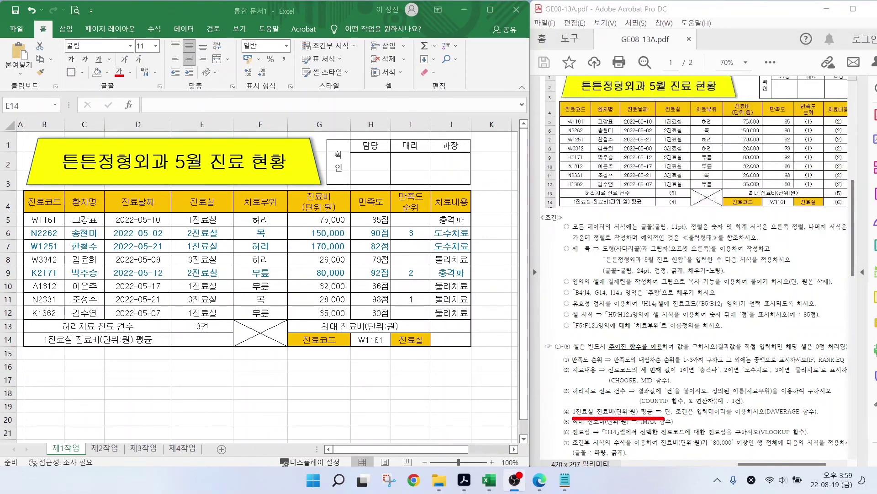
pyautogui.moveTo(753, 401); pyautogui.dragTo(814, 419)
pyautogui.press('Escape')
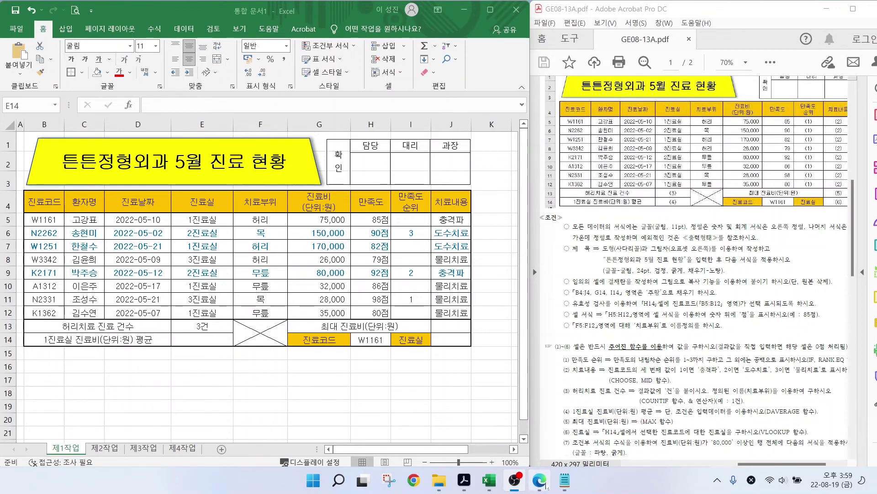
# Bring up the DAVERAGE, MAX and VLOOKUP notes, outline the B4:J12 database, and start on line 3
pyautogui.click(565, 480)
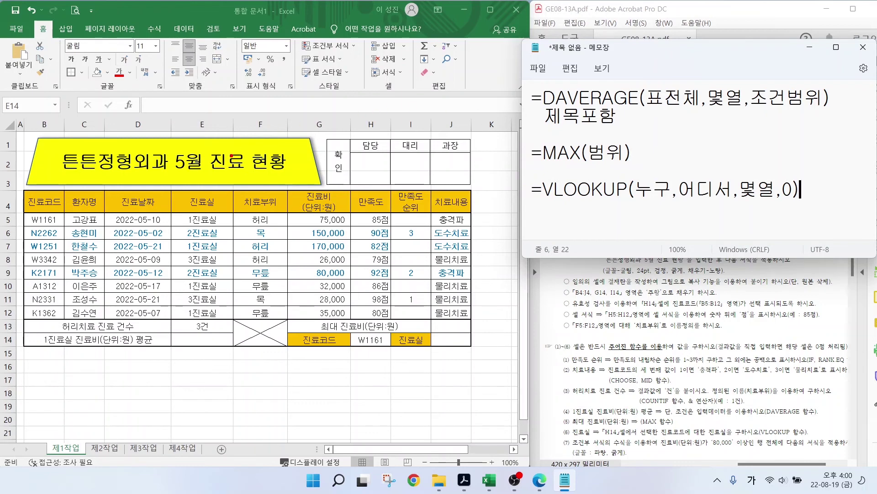
pyautogui.moveTo(30, 191)
pyautogui.mouseDown()
pyautogui.moveTo(450, 302)
pyautogui.moveTo(468, 318)
pyautogui.mouseUp()
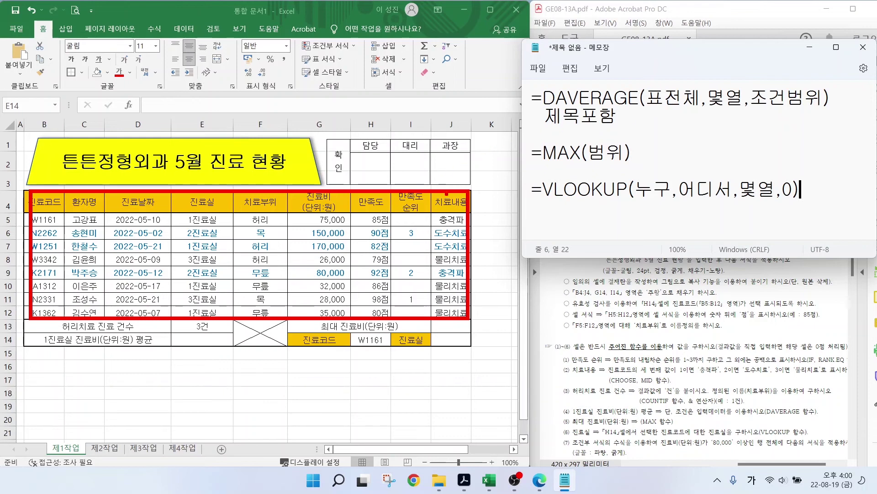
pyautogui.moveTo(461, 217)
pyautogui.mouseDown()
pyautogui.moveTo(424, 191)
pyautogui.moveTo(416, 212)
pyautogui.mouseUp()
pyautogui.moveTo(392, 208)
pyautogui.mouseDown()
pyautogui.moveTo(352, 203)
pyautogui.moveTo(380, 204)
pyautogui.mouseUp()
pyautogui.press('Escape')
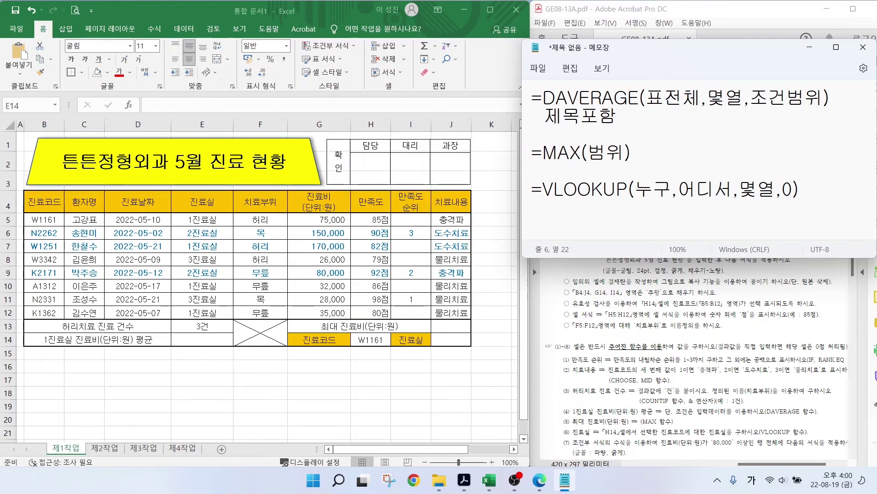
pyautogui.click(534, 134)
# Type =DAVERAGE(B4:J12, and count the headers to show 진료비 in G4 is column 6
pyautogui.write('=')
pyautogui.press('Hangul')
pyautogui.write('DAVERA')
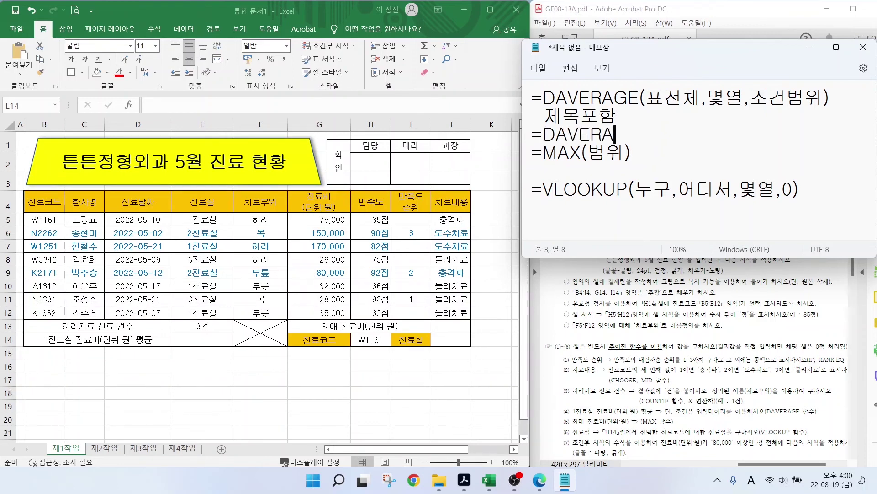
pyautogui.write('GE(B')
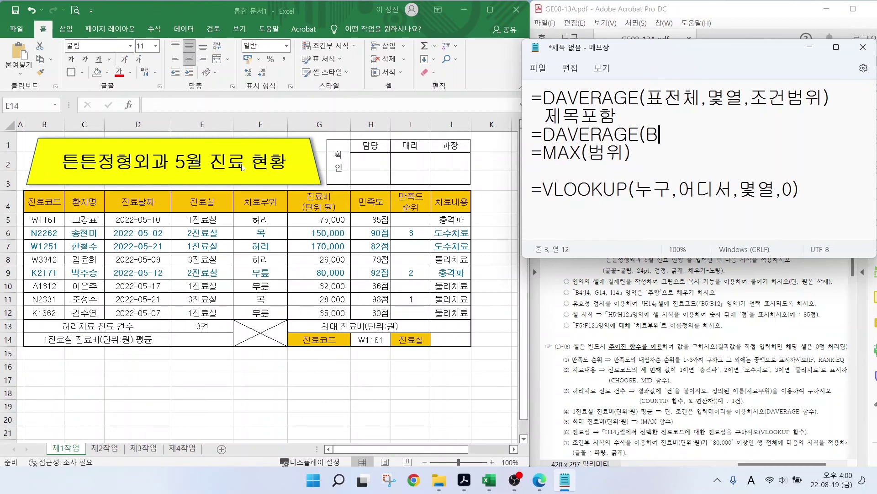
pyautogui.write('4:J12,')
pyautogui.moveTo(316, 206)
pyautogui.mouseDown()
pyautogui.moveTo(329, 223)
pyautogui.moveTo(327, 183)
pyautogui.moveTo(338, 206)
pyautogui.mouseUp()
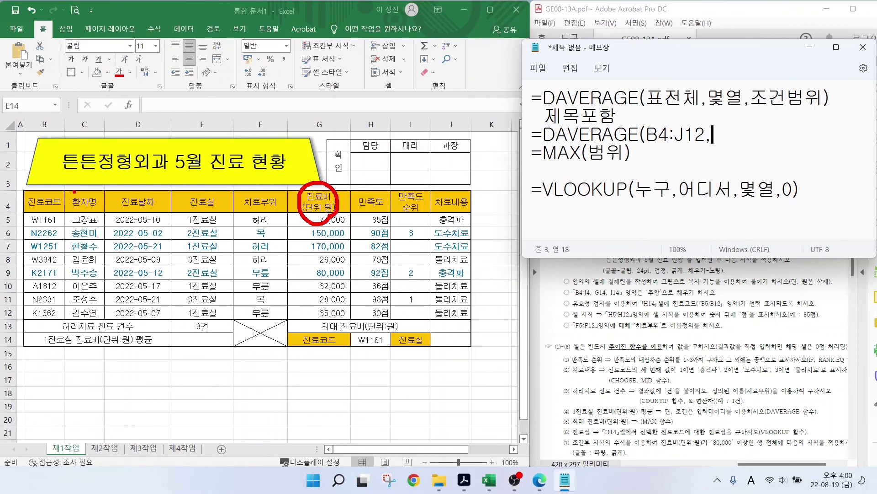
pyautogui.moveTo(77, 168); pyautogui.dragTo(47, 199)
pyautogui.moveTo(121, 168); pyautogui.dragTo(87, 206)
pyautogui.moveTo(173, 160); pyautogui.dragTo(130, 199)
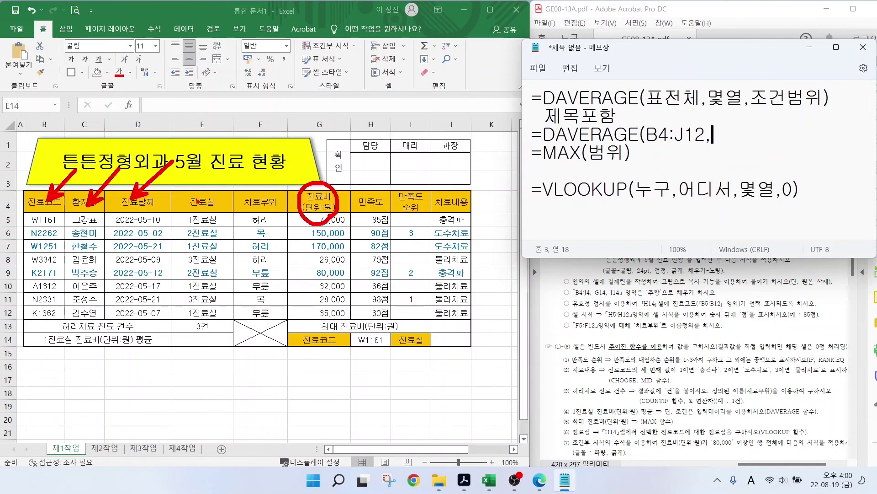
pyautogui.moveTo(239, 163); pyautogui.dragTo(198, 205)
pyautogui.moveTo(301, 161); pyautogui.dragTo(258, 201)
pyautogui.moveTo(359, 158); pyautogui.dragTo(321, 208)
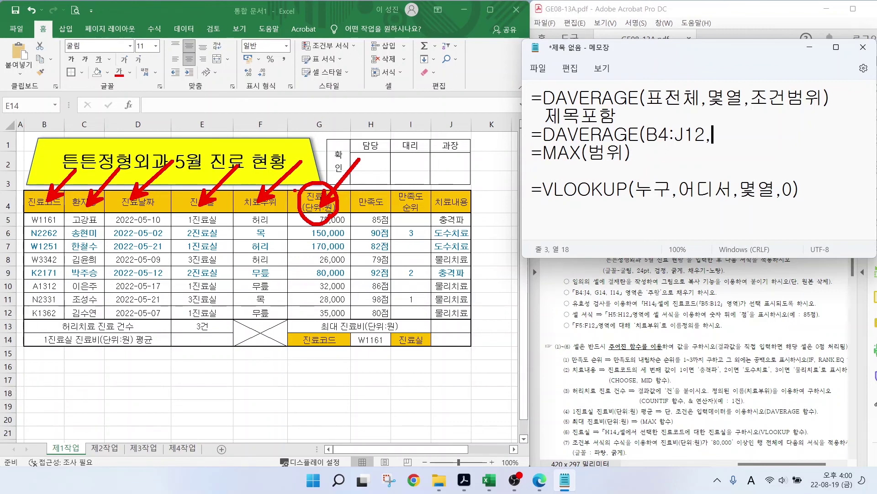
pyautogui.press('Escape')
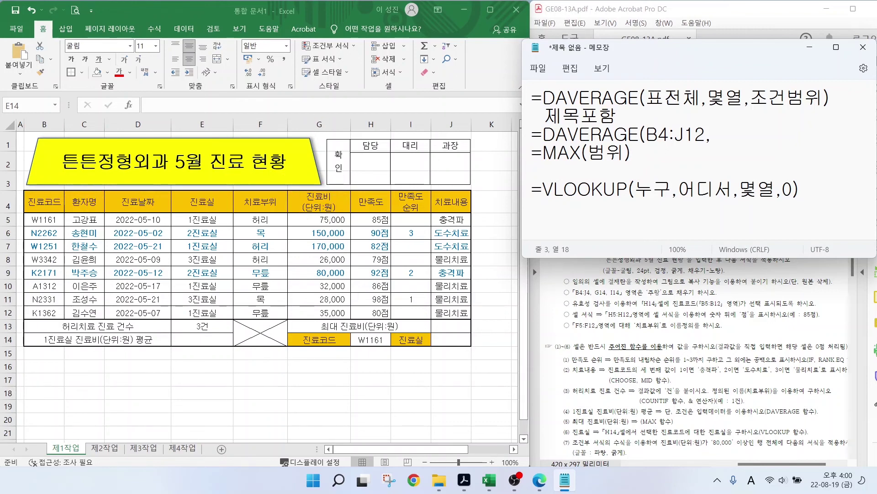
# Complete the line as =DAVERAGE(B4:J12,6,E4:E5), using 진료실 header plus E5 as criteria
pyautogui.write('6,')
pyautogui.moveTo(177, 211); pyautogui.dragTo(233, 227)
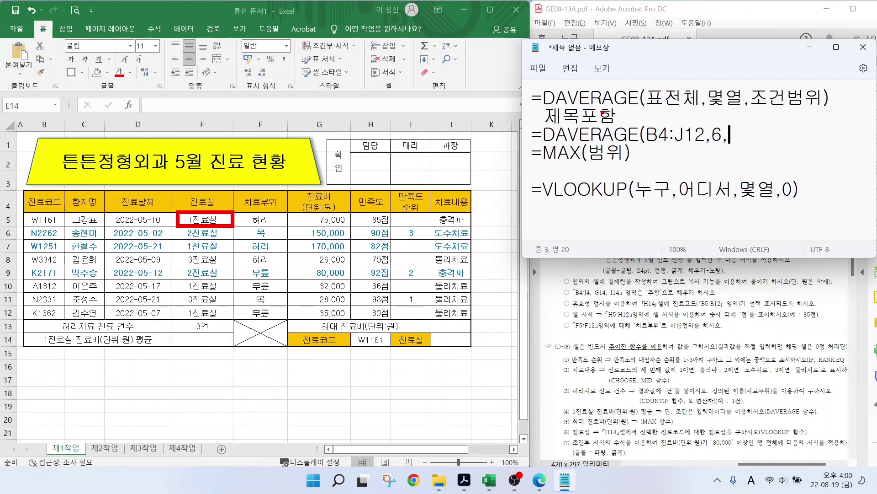
pyautogui.moveTo(649, 67); pyautogui.dragTo(599, 112)
pyautogui.moveTo(172, 186)
pyautogui.mouseDown()
pyautogui.moveTo(174, 202)
pyautogui.moveTo(219, 217)
pyautogui.moveTo(235, 197)
pyautogui.moveTo(174, 188)
pyautogui.mouseUp()
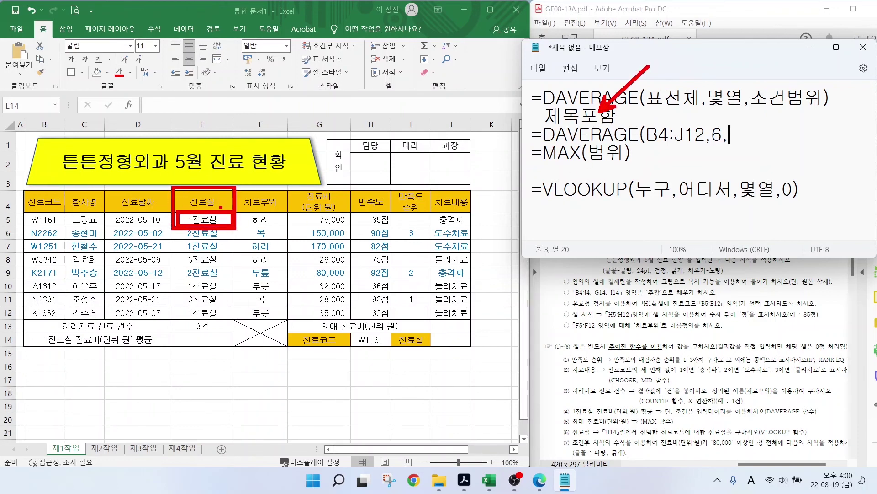
pyautogui.press('Escape')
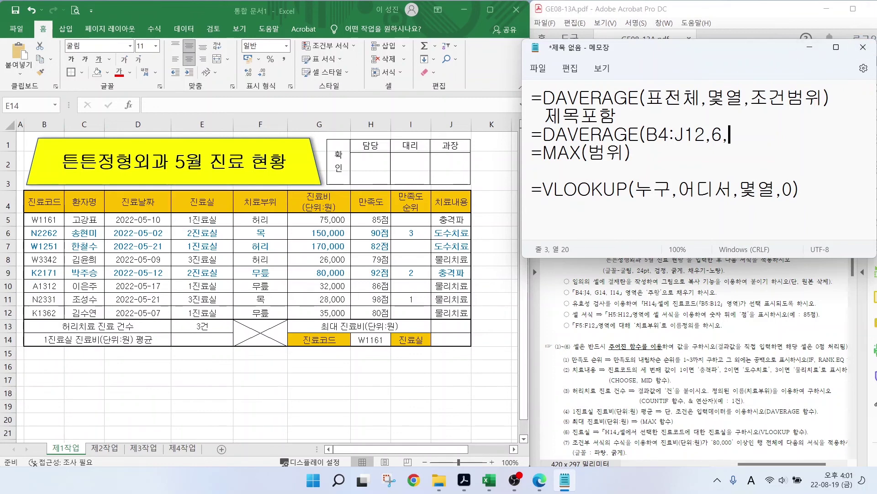
pyautogui.write('E4:E5)')
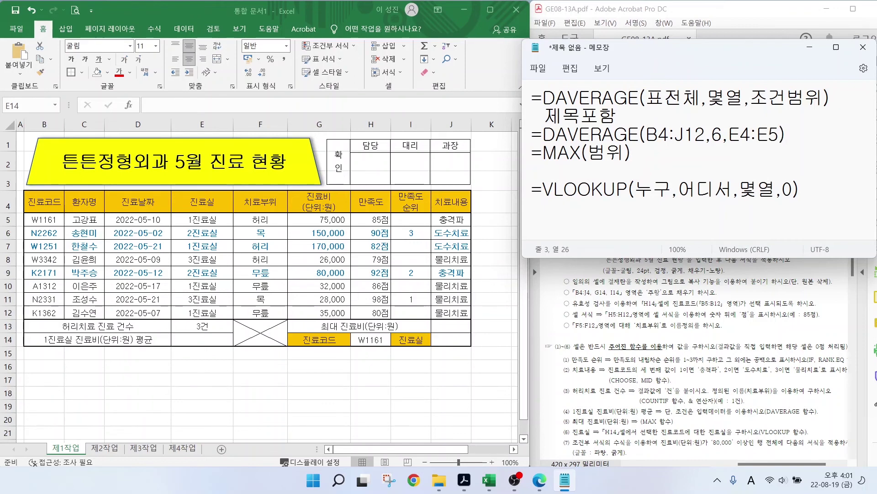
pyautogui.click(206, 339)
# Enter =DAVERAGE(B4:J12,G4,E4:E5) in E14 to get the 1진료실 average 진료비 of 78000
pyautogui.click(199, 341)
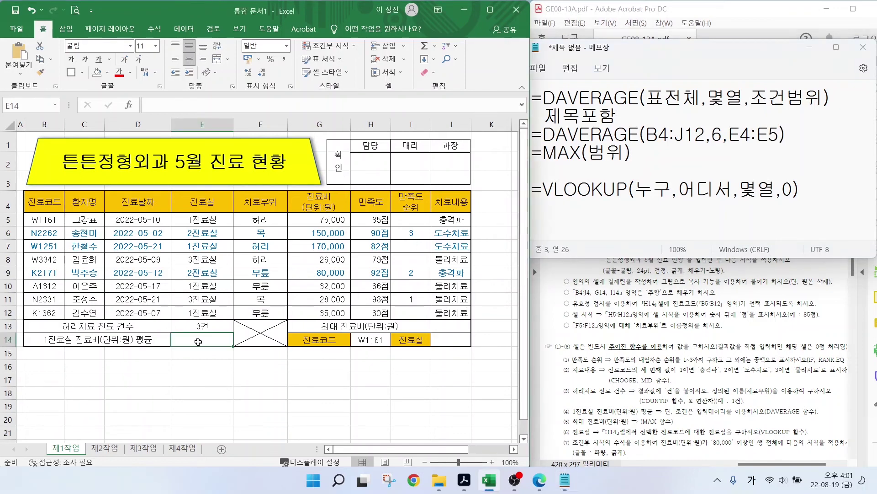
pyautogui.write('=ㅇㅁ')
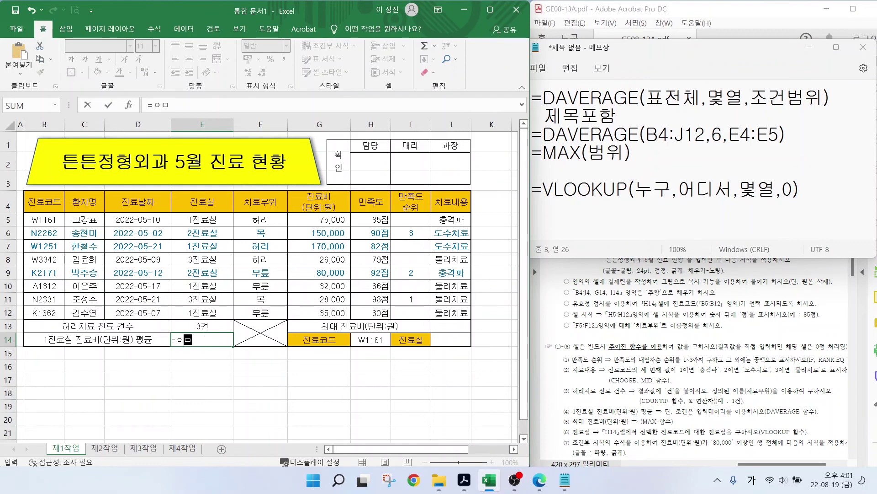
pyautogui.press('BackSpace')
pyautogui.press('BackSpace')
pyautogui.press('Hangul')
pyautogui.write('DAVERAGE(')
pyautogui.moveTo(33, 196); pyautogui.dragTo(449, 313)
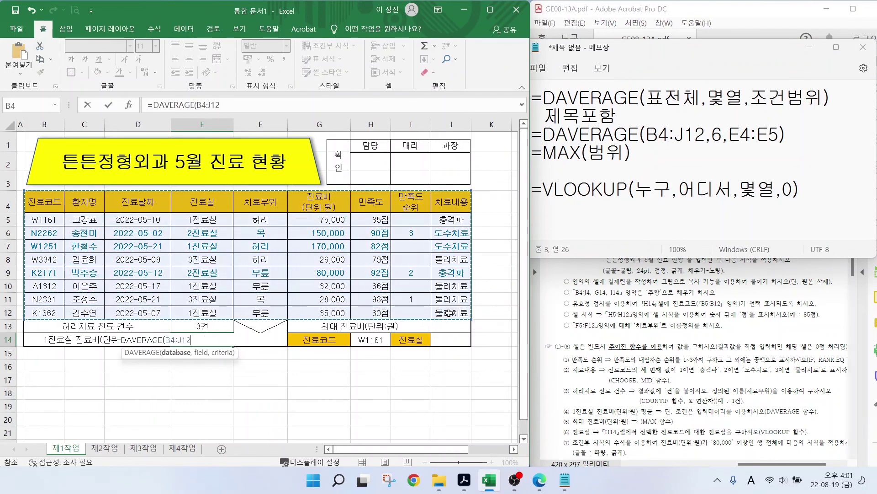
pyautogui.write(',')
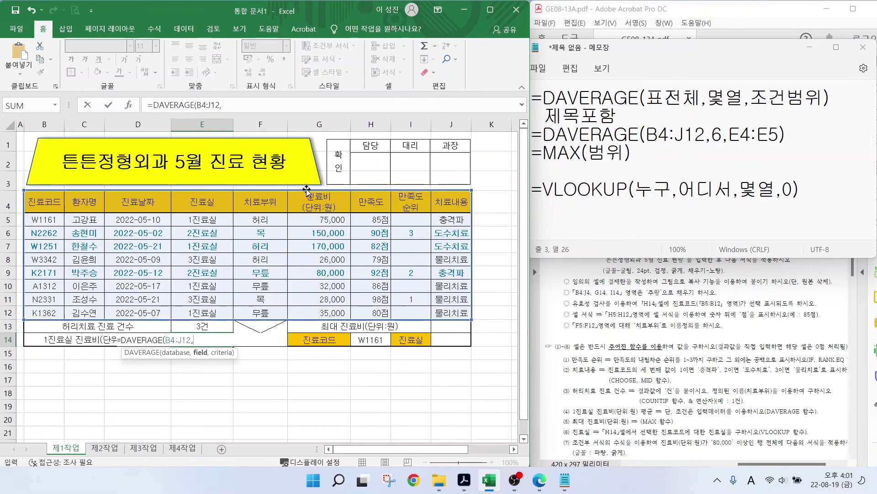
pyautogui.click(311, 205)
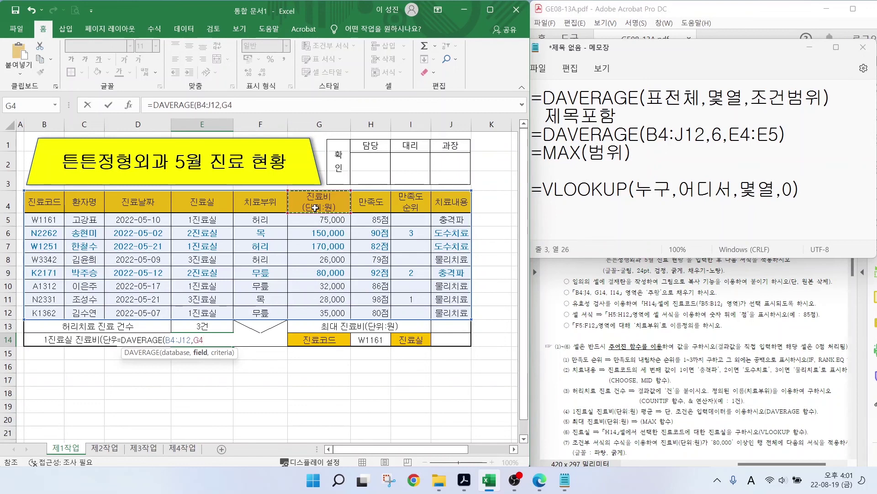
pyautogui.write(',')
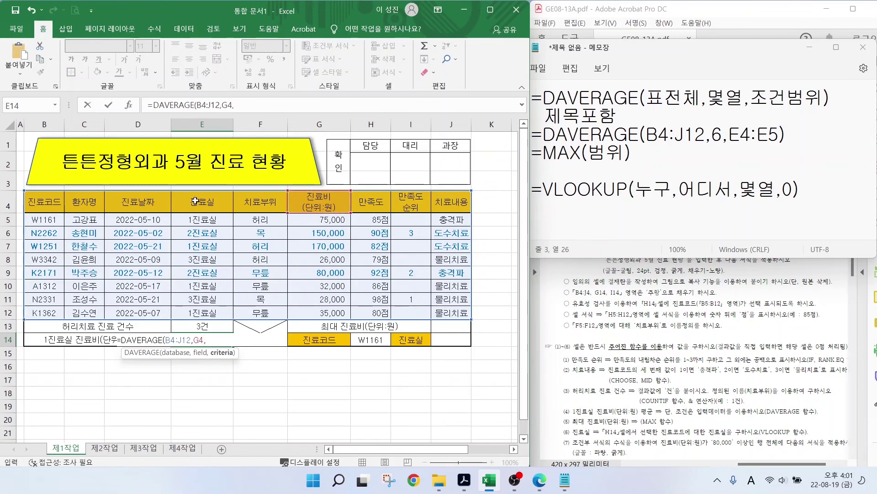
pyautogui.moveTo(196, 201); pyautogui.dragTo(196, 220)
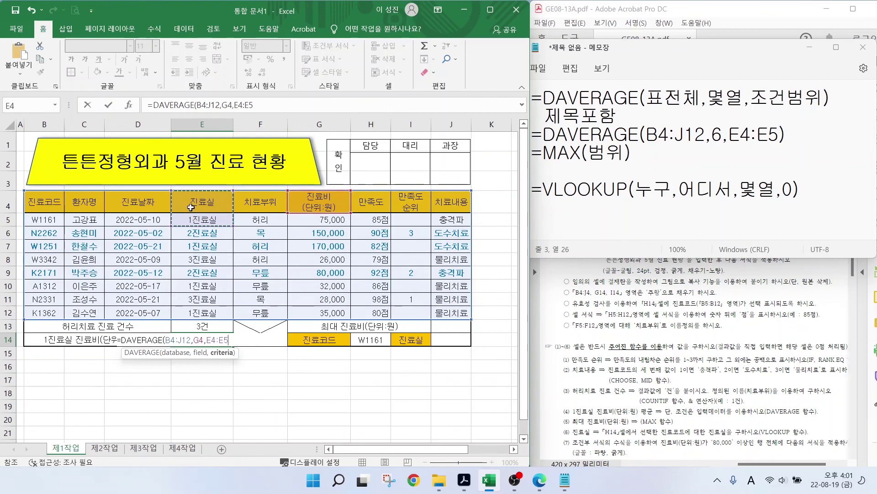
pyautogui.press('Return')
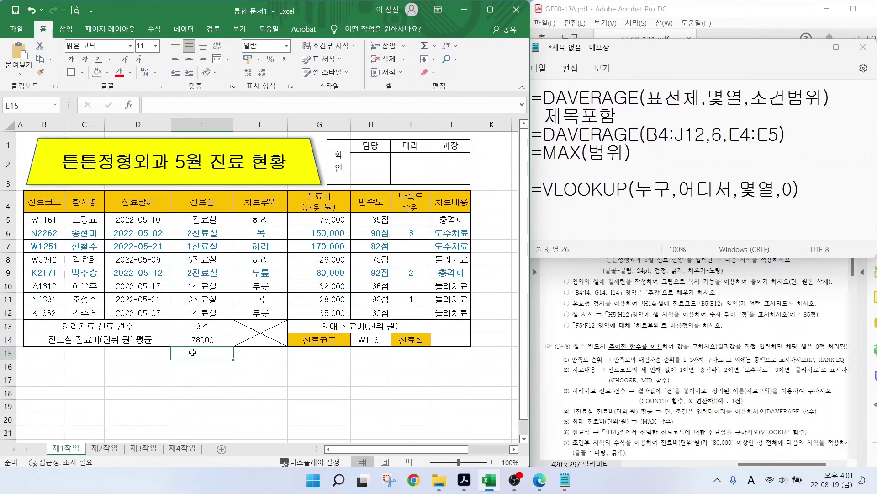
pyautogui.write('=DA')
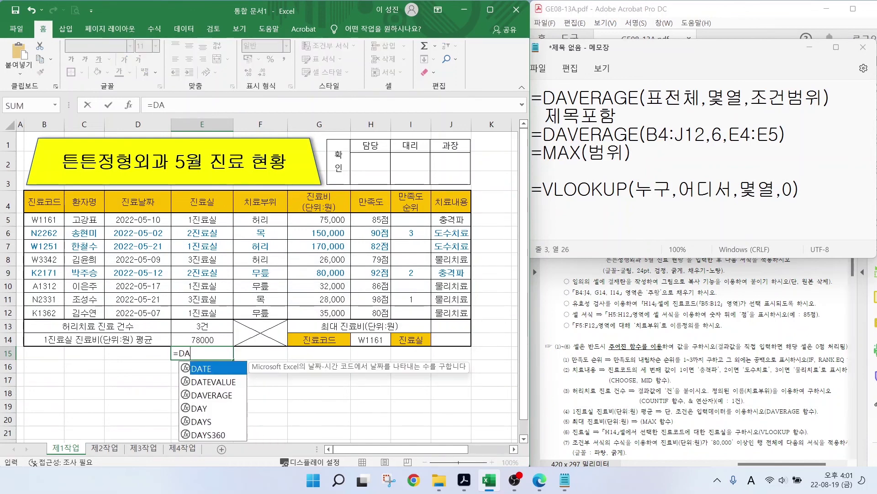
pyautogui.doubleClick(222, 395)
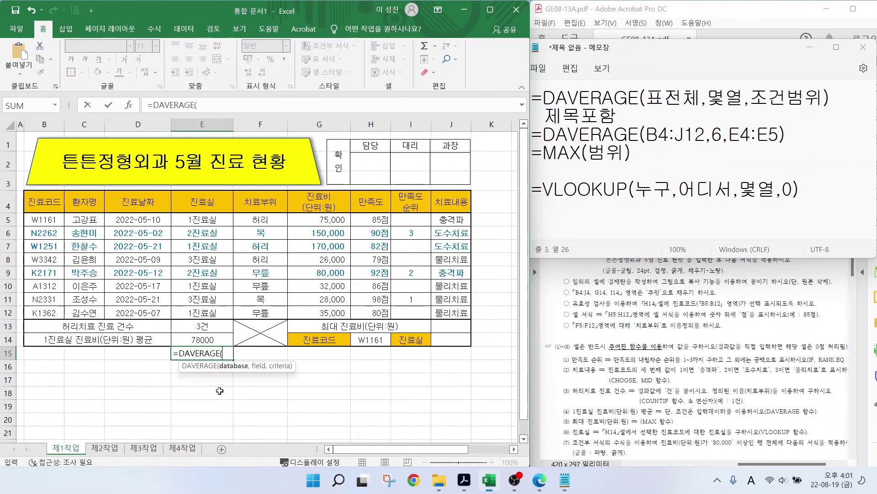
pyautogui.moveTo(45, 203); pyautogui.dragTo(463, 309)
pyautogui.write(',')
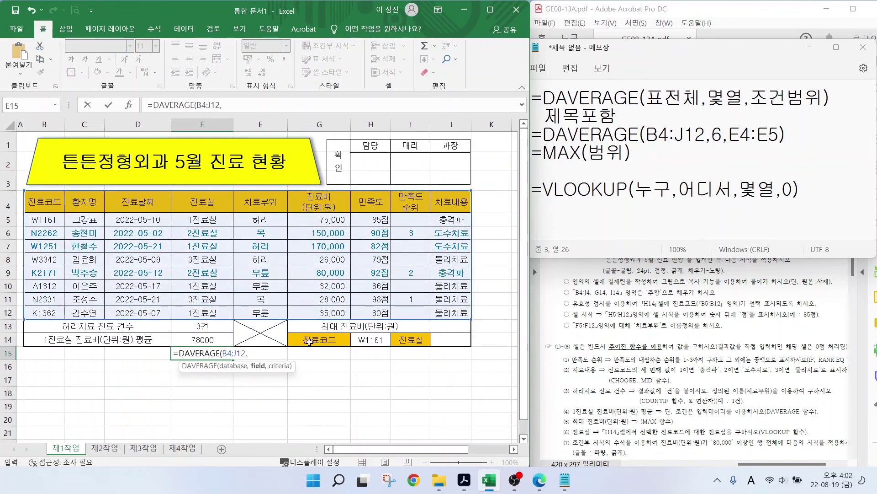
pyautogui.write('6,')
pyautogui.moveTo(194, 201); pyautogui.dragTo(201, 220)
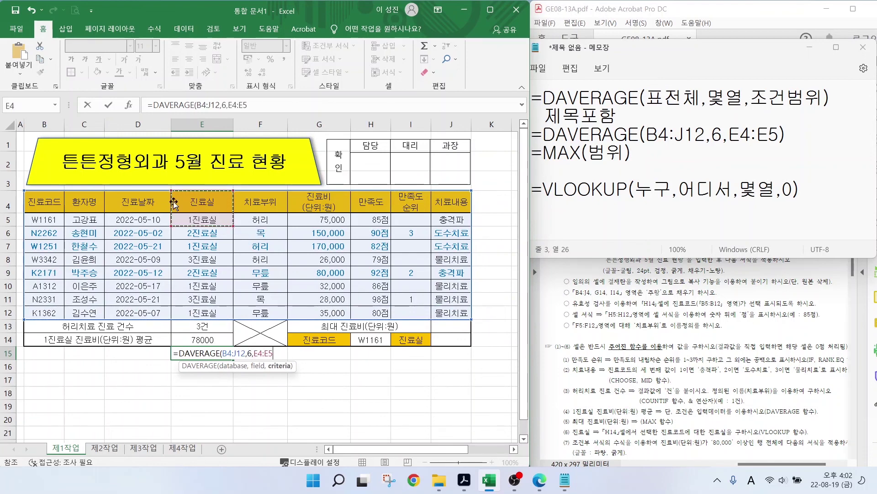
pyautogui.press('Return')
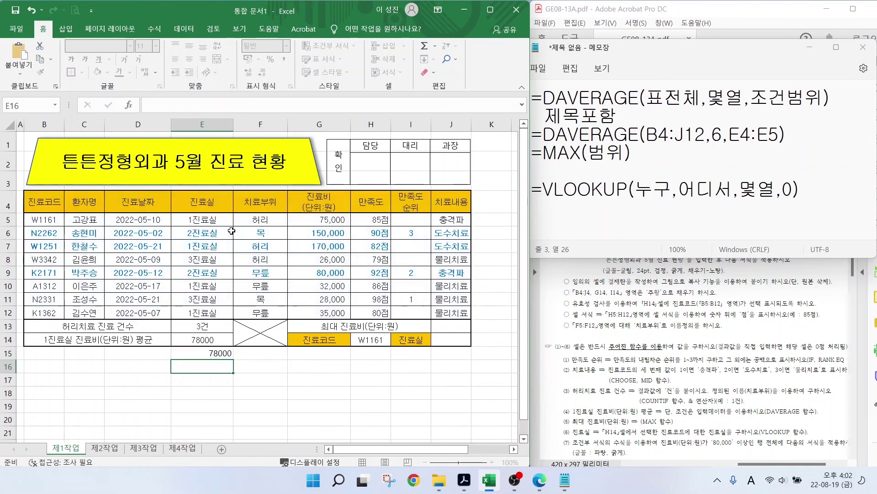
pyautogui.click(214, 356)
pyautogui.press('Delete')
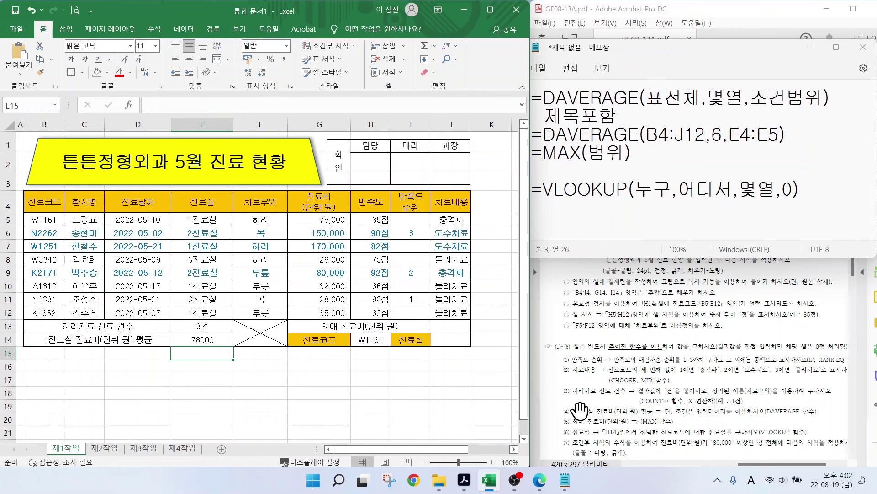
# Enter =MAX(G5:G12) in J13 to show the highest 진료비 of 170,000
pyautogui.moveTo(577, 430); pyautogui.dragTo(690, 426)
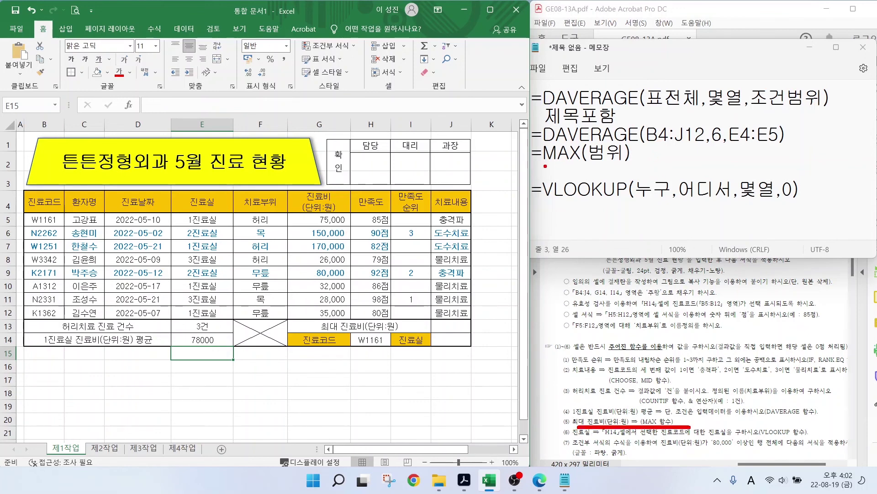
pyautogui.moveTo(545, 166); pyautogui.dragTo(649, 166)
pyautogui.press('Escape')
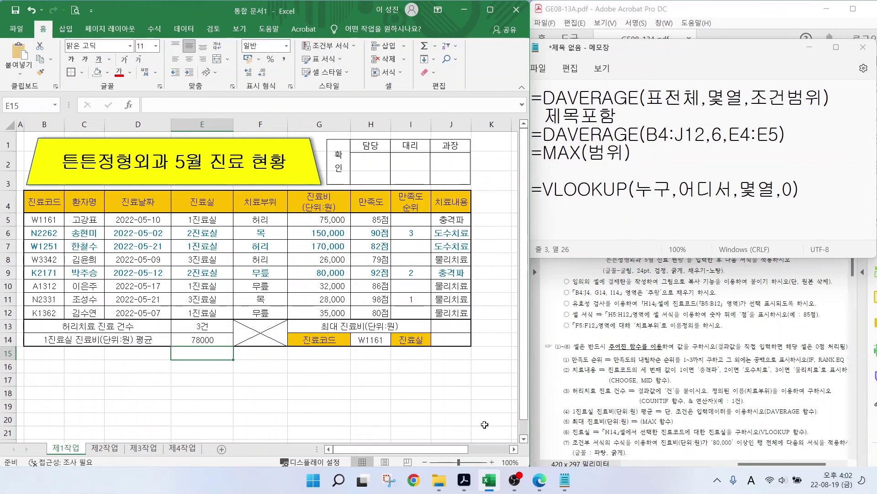
pyautogui.click(441, 326)
pyautogui.write('=')
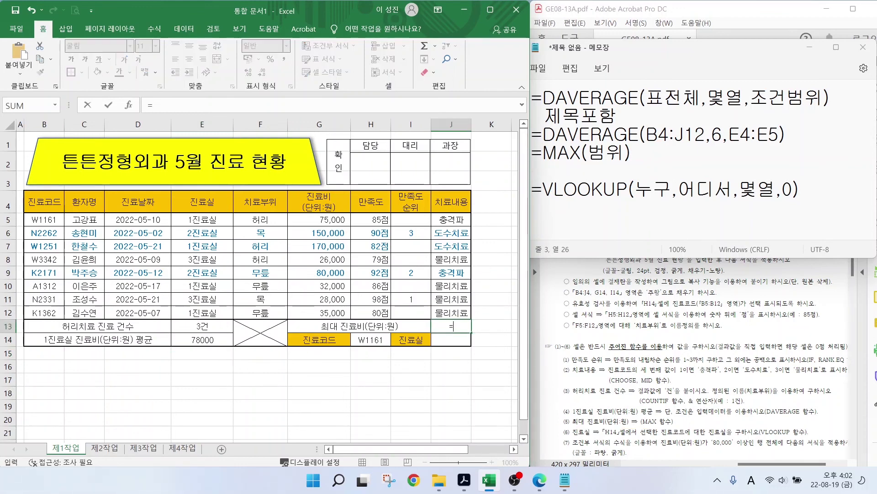
pyautogui.write('MAX(')
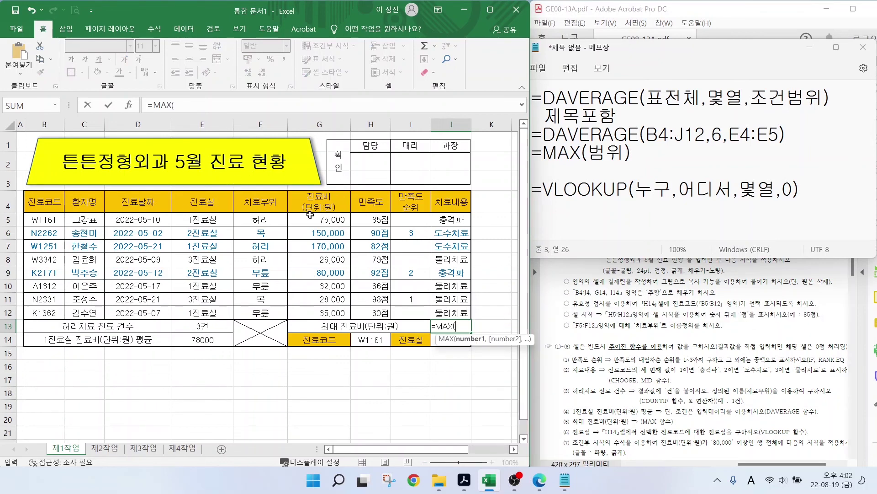
pyautogui.moveTo(320, 219); pyautogui.dragTo(324, 313)
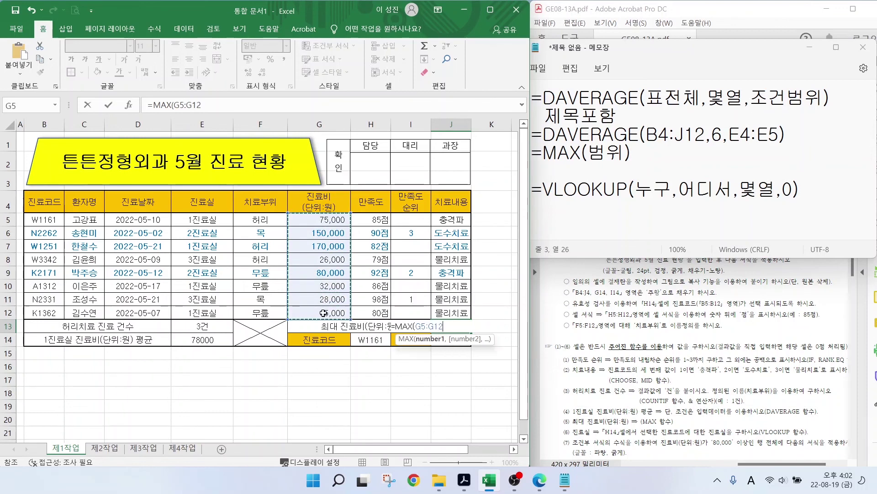
pyautogui.press('Return')
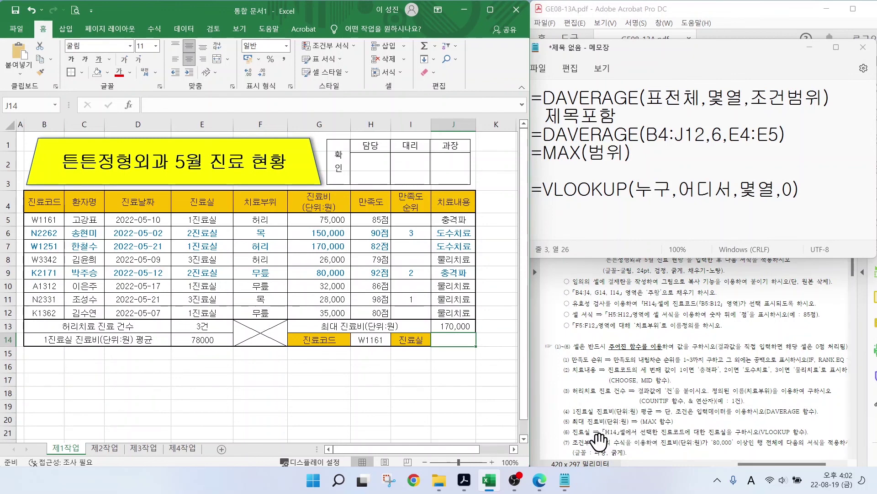
# Annotate the VLOOKUP instruction and syntax note, highlighting the lookup value and final 0 argument
pyautogui.moveTo(596, 439)
pyautogui.mouseDown()
pyautogui.moveTo(781, 430)
pyautogui.moveTo(813, 438)
pyautogui.mouseUp()
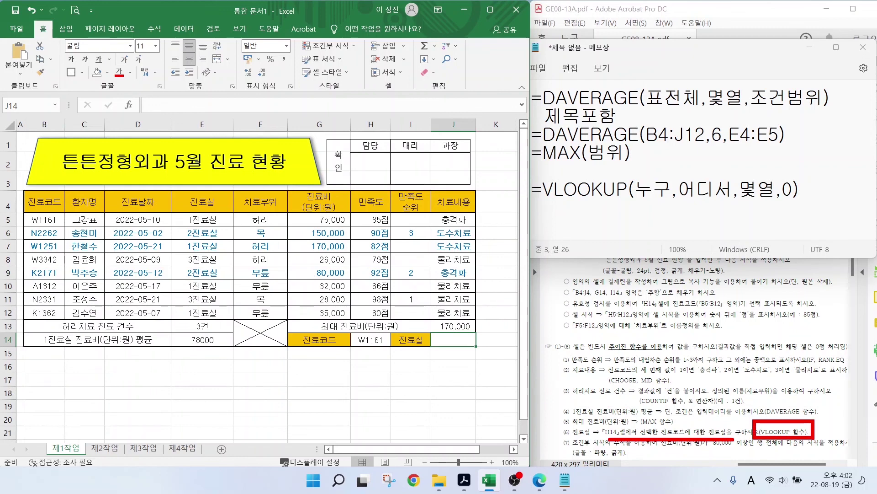
pyautogui.press('e')
pyautogui.moveTo(668, 189)
pyautogui.mouseDown()
pyautogui.moveTo(635, 185)
pyautogui.moveTo(695, 210)
pyautogui.moveTo(682, 185)
pyautogui.moveTo(726, 191)
pyautogui.moveTo(724, 206)
pyautogui.moveTo(767, 197)
pyautogui.moveTo(741, 201)
pyautogui.moveTo(759, 176)
pyautogui.mouseUp()
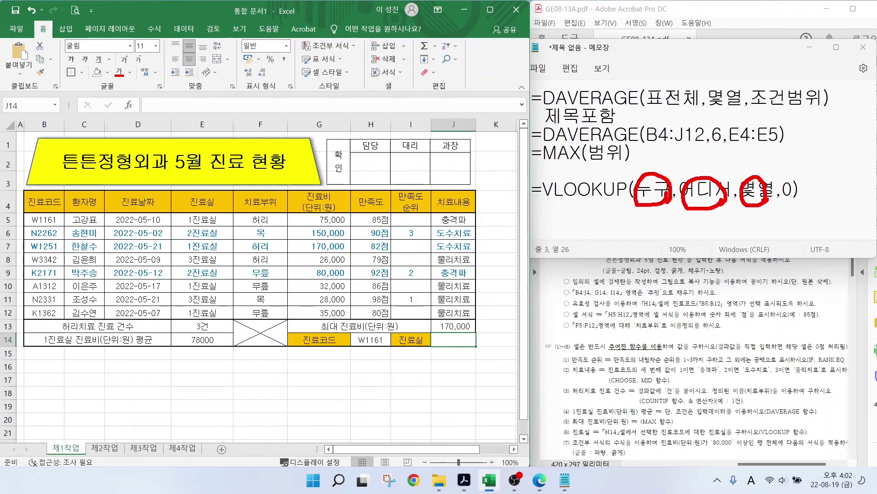
pyautogui.moveTo(807, 176)
pyautogui.mouseDown()
pyautogui.moveTo(804, 190)
pyautogui.moveTo(824, 154)
pyautogui.mouseUp()
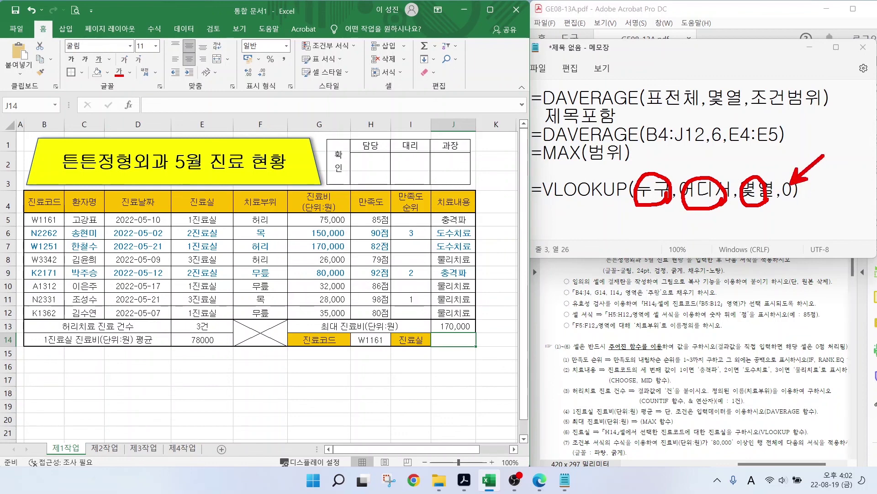
pyautogui.press('Escape')
pyautogui.click(801, 189)
pyautogui.press('Return')
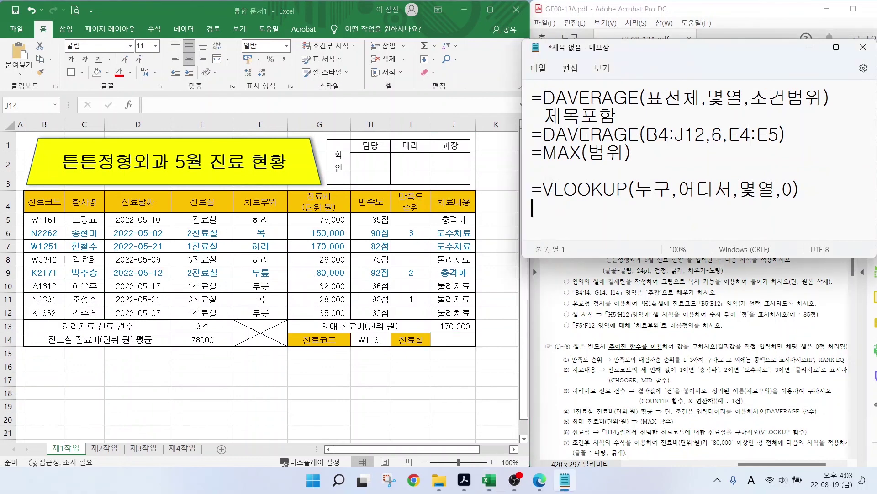
# Write =VLOOKUP(H14, in the note while marking the 진료코드 and 진료실 columns on the sheet
pyautogui.write('=VLOOK')
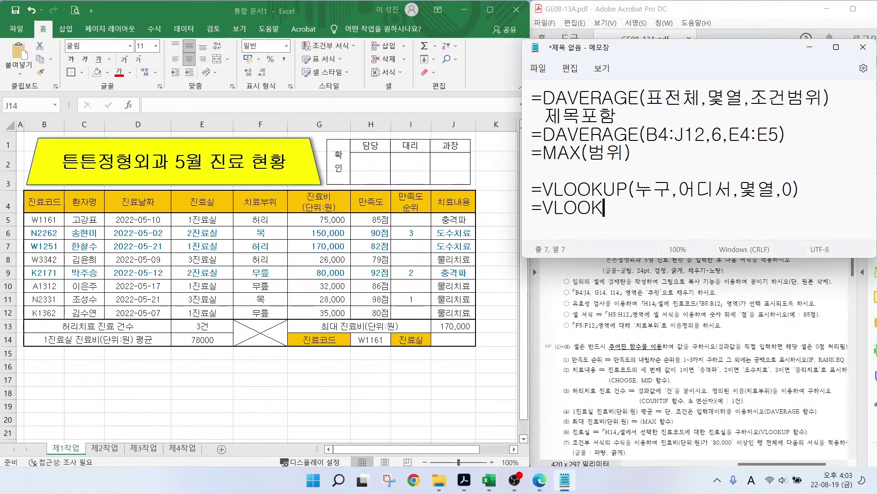
pyautogui.write('UP(')
pyautogui.moveTo(611, 429); pyautogui.dragTo(638, 387)
pyautogui.press('Escape')
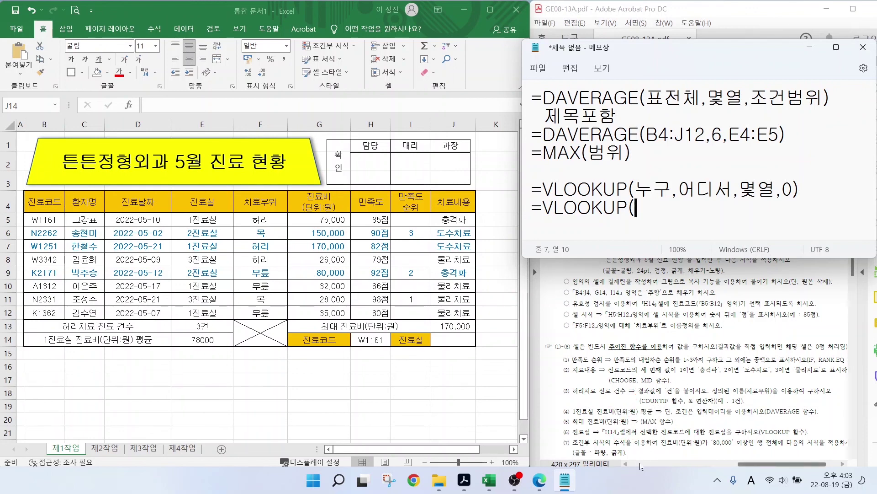
pyautogui.write('H14,')
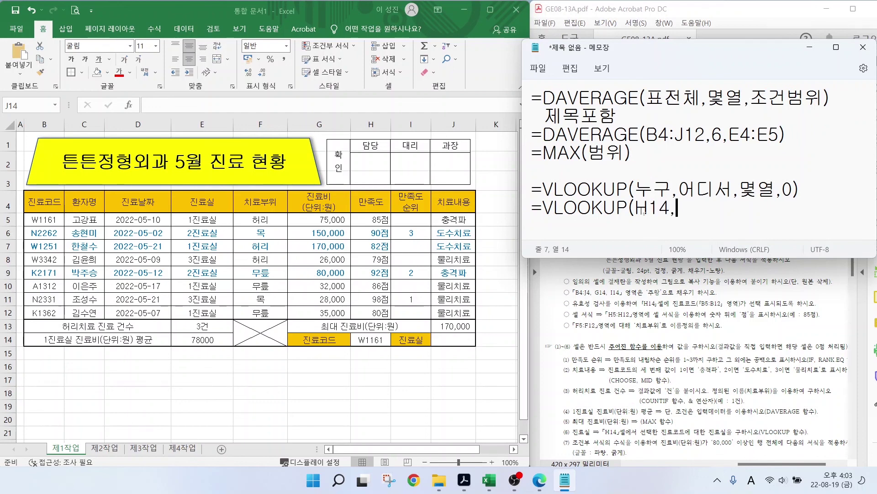
pyautogui.moveTo(681, 432)
pyautogui.mouseDown()
pyautogui.moveTo(668, 422)
pyautogui.moveTo(725, 439)
pyautogui.mouseUp()
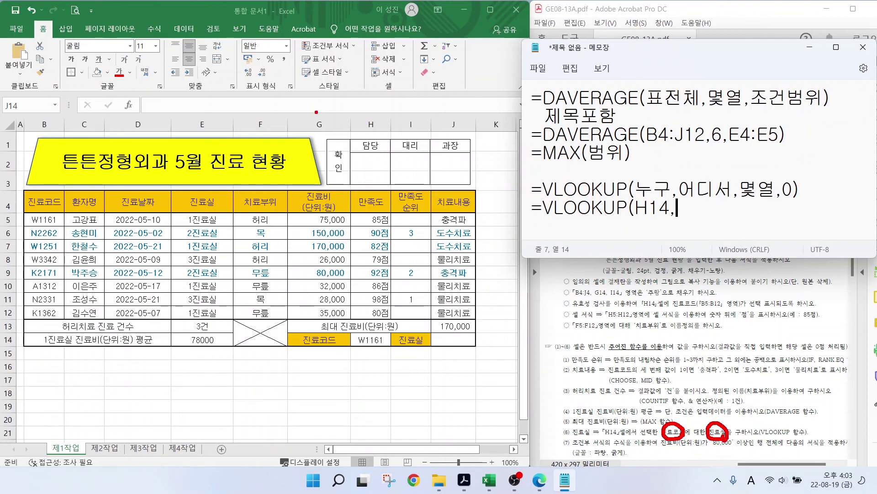
pyautogui.moveTo(51, 194); pyautogui.dragTo(96, 158)
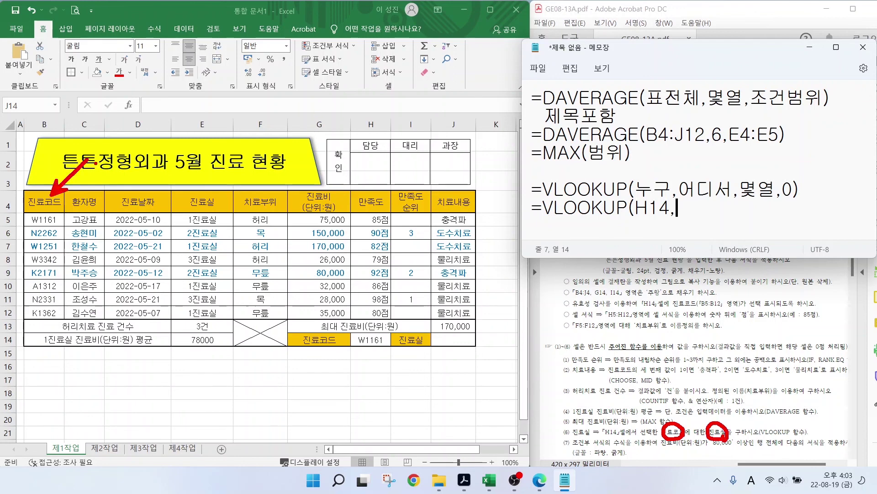
pyautogui.moveTo(219, 192); pyautogui.dragTo(253, 152)
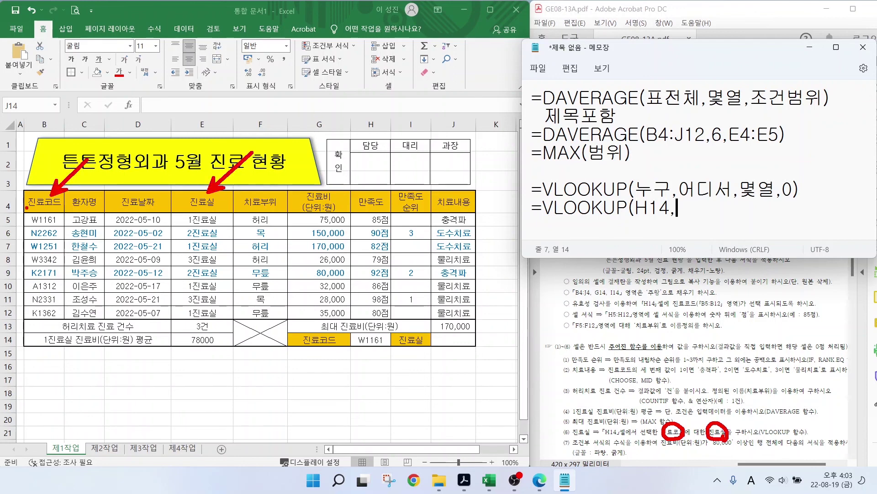
pyautogui.moveTo(20, 209); pyautogui.dragTo(236, 317)
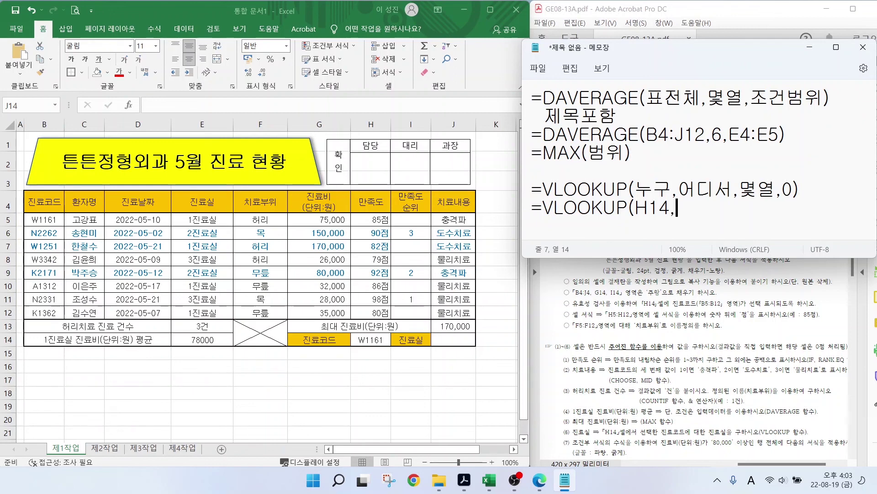
# Complete the note with B5:E12,4,0), showing 진료실 as the range's fourth column
pyautogui.write('B5:E12,')
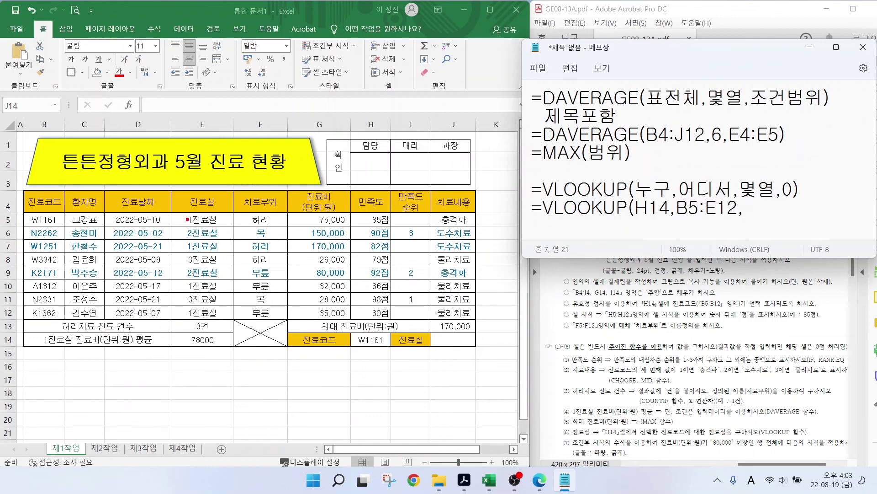
pyautogui.moveTo(18, 208)
pyautogui.mouseDown()
pyautogui.moveTo(208, 323)
pyautogui.moveTo(235, 325)
pyautogui.mouseUp()
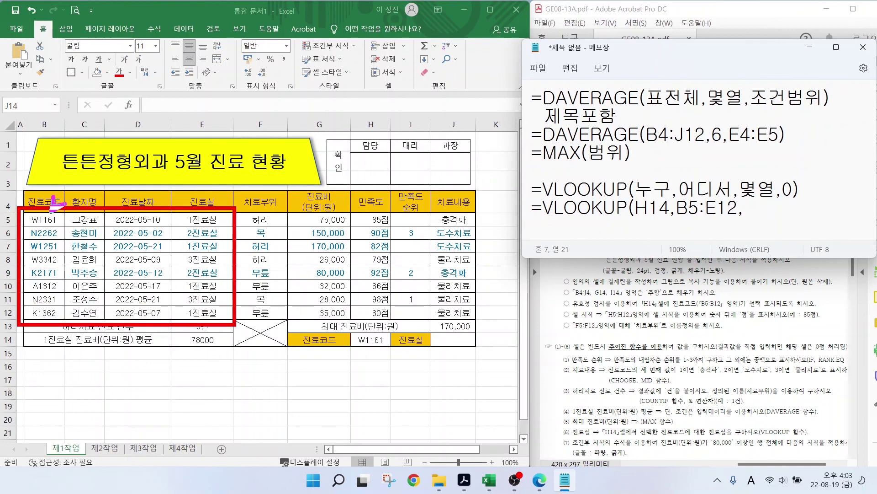
pyautogui.moveTo(82, 176); pyautogui.dragTo(49, 213)
pyautogui.moveTo(129, 172); pyautogui.dragTo(88, 210)
pyautogui.moveTo(187, 173); pyautogui.dragTo(145, 207)
pyautogui.moveTo(227, 183); pyautogui.dragTo(196, 211)
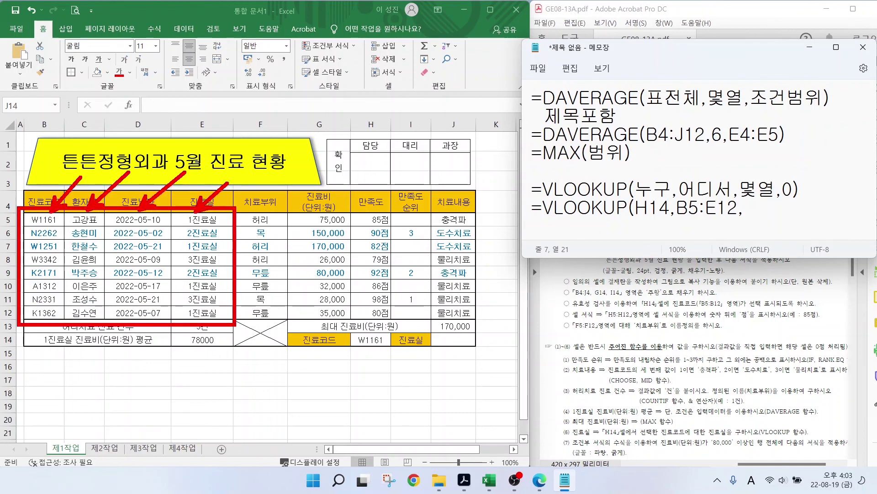
pyautogui.press('Escape')
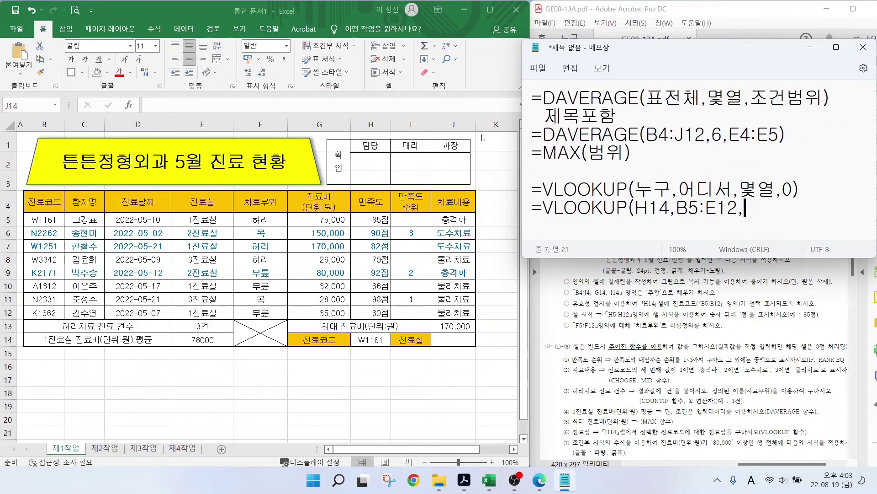
pyautogui.write('4,0)')
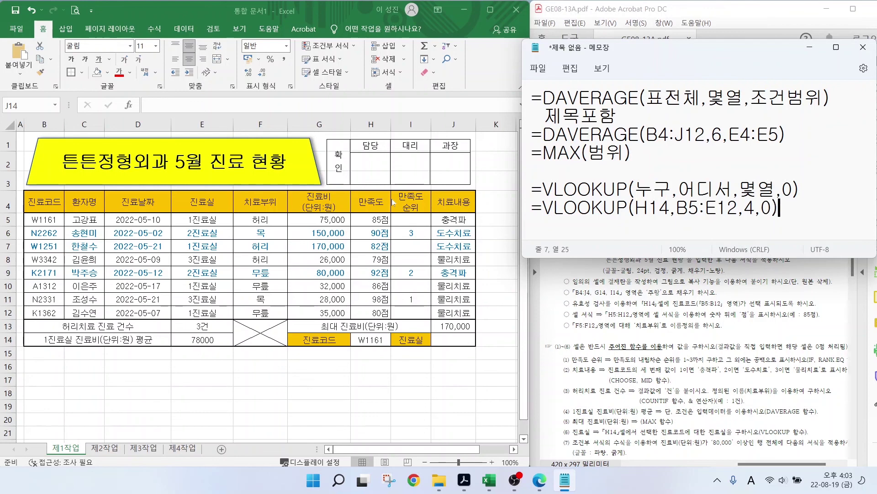
pyautogui.click(439, 341)
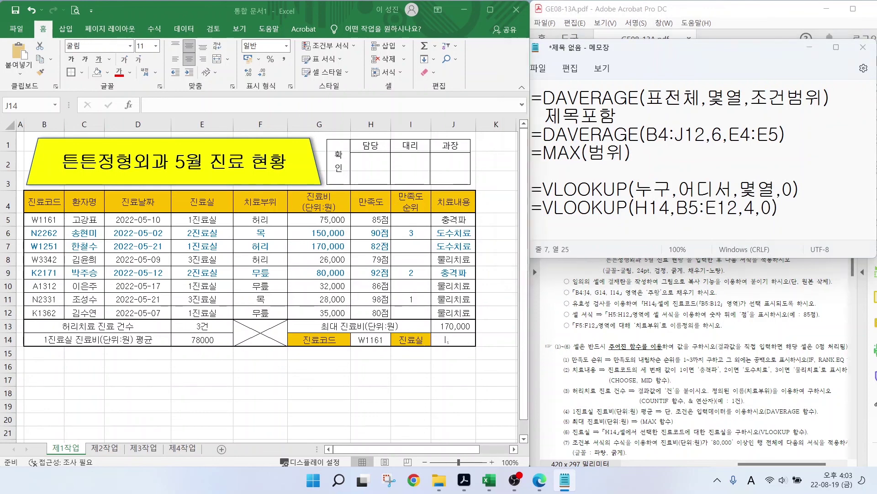
# In J14 build =VLOOKUP(H14,B5:E12,4, with H14 as lookup value and B5:E12 as the table
pyautogui.write('=VL')
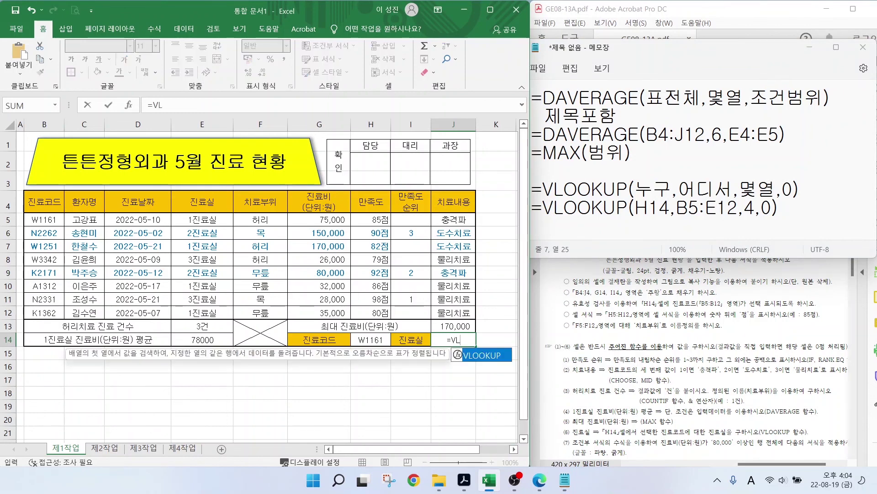
pyautogui.doubleClick(492, 362)
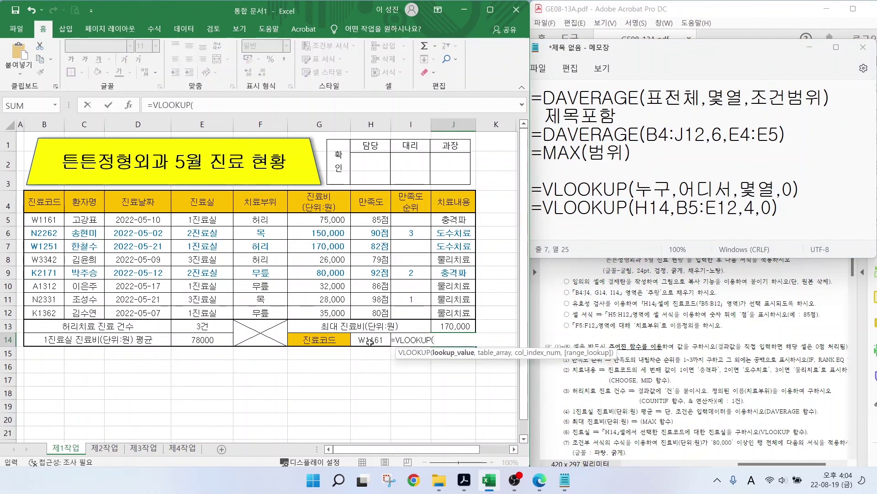
pyautogui.click(365, 340)
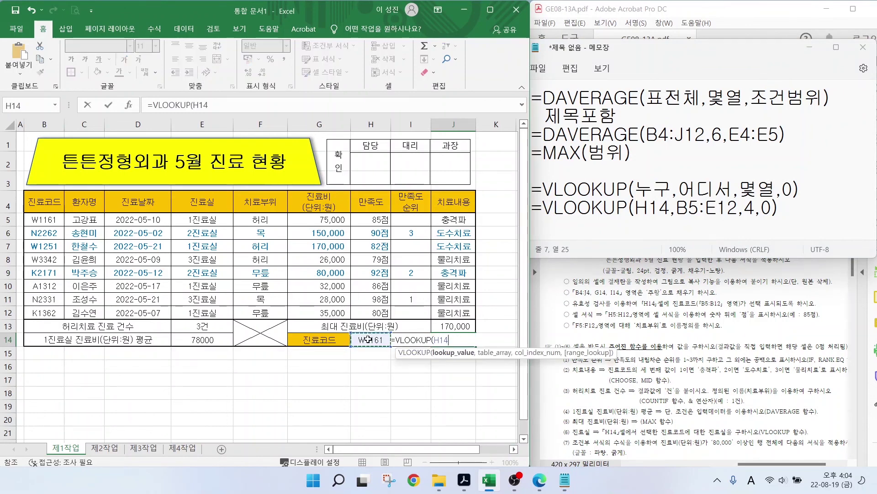
pyautogui.write(',')
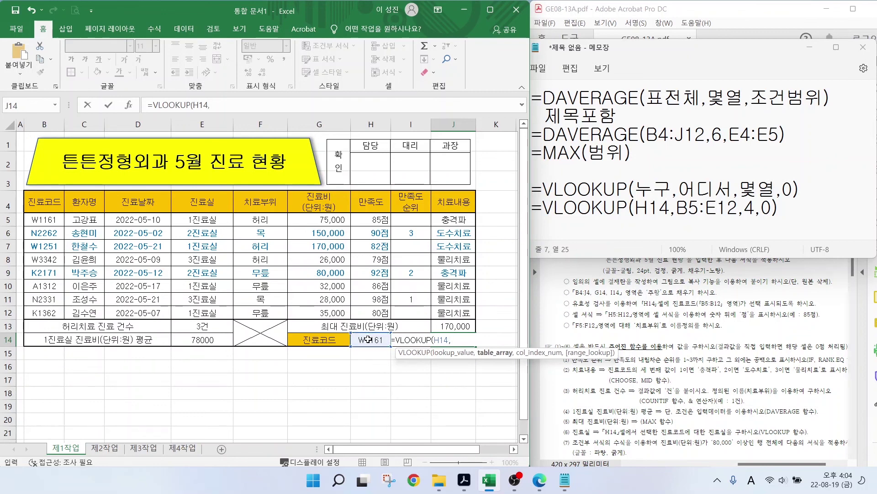
pyautogui.click(43, 220)
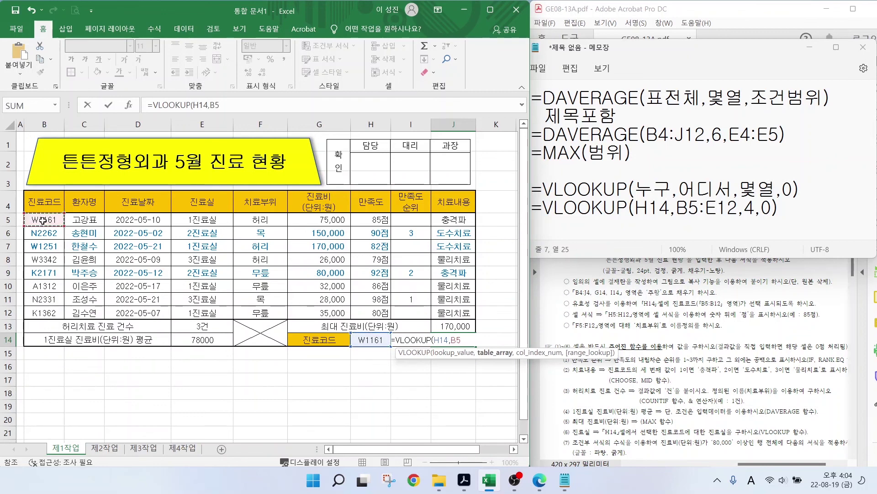
pyautogui.moveTo(42, 221); pyautogui.dragTo(201, 312)
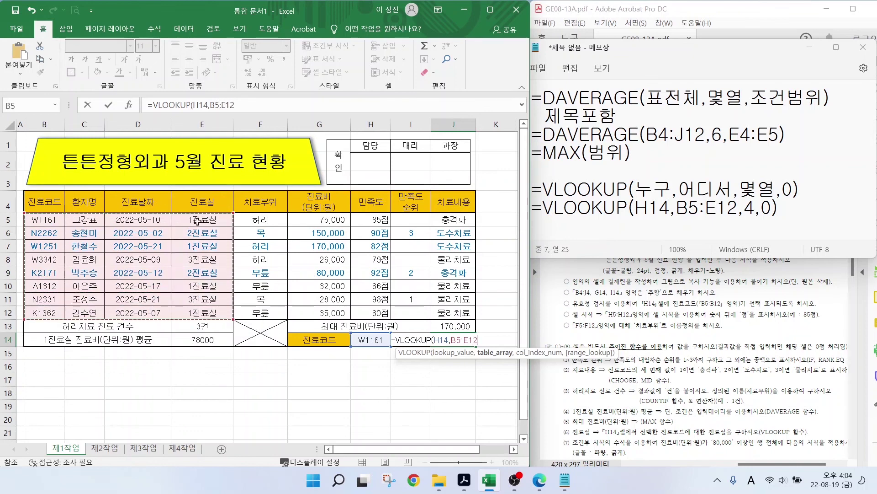
pyautogui.write(',')
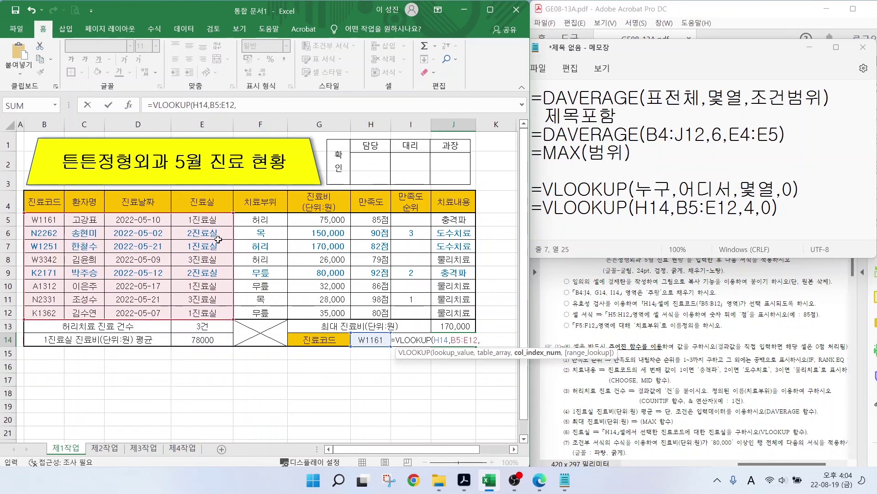
pyautogui.write('4,')
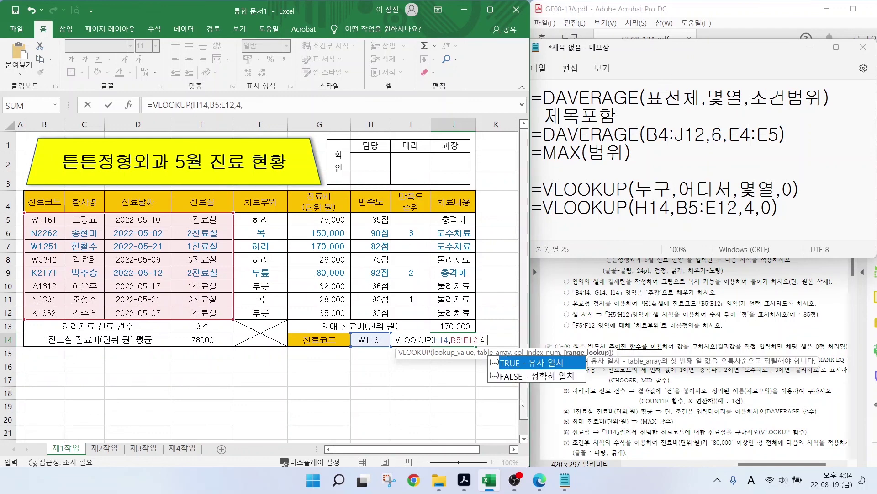
# Finish the formula with exact match (FALSE, equal to 0) so J14 shows 1진료실
pyautogui.moveTo(534, 353); pyautogui.dragTo(569, 325)
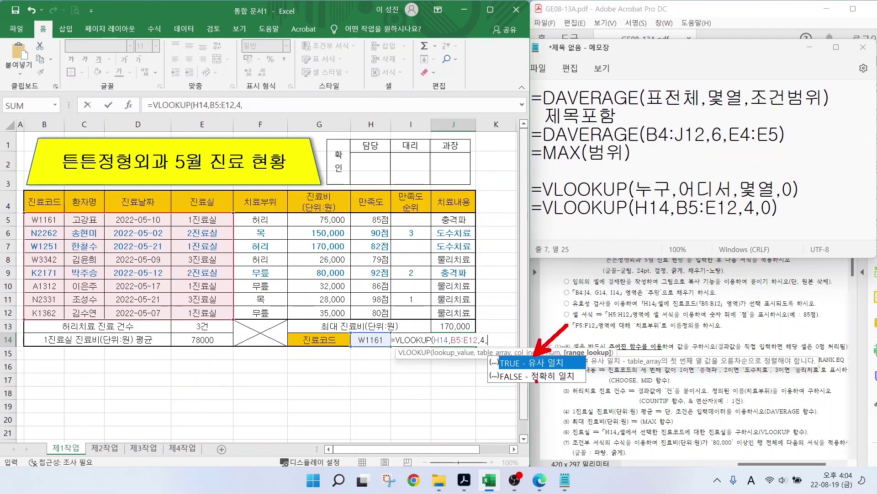
pyautogui.moveTo(537, 383); pyautogui.dragTo(570, 412)
pyautogui.moveTo(491, 370); pyautogui.dragTo(539, 384)
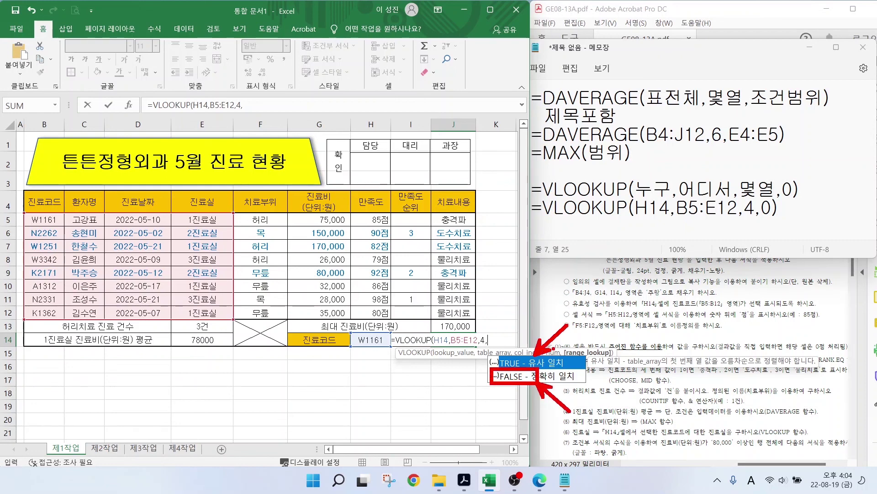
pyautogui.moveTo(469, 375); pyautogui.dragTo(464, 368)
pyautogui.moveTo(776, 212); pyautogui.dragTo(805, 241)
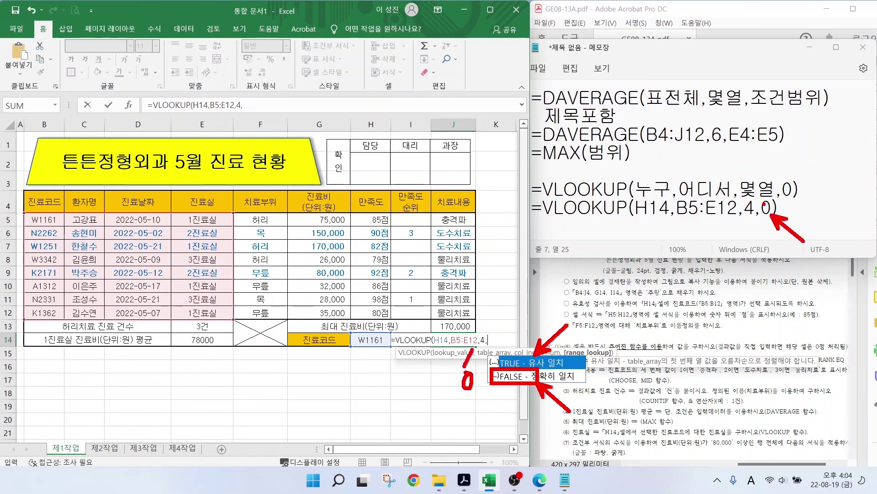
pyautogui.press('Escape')
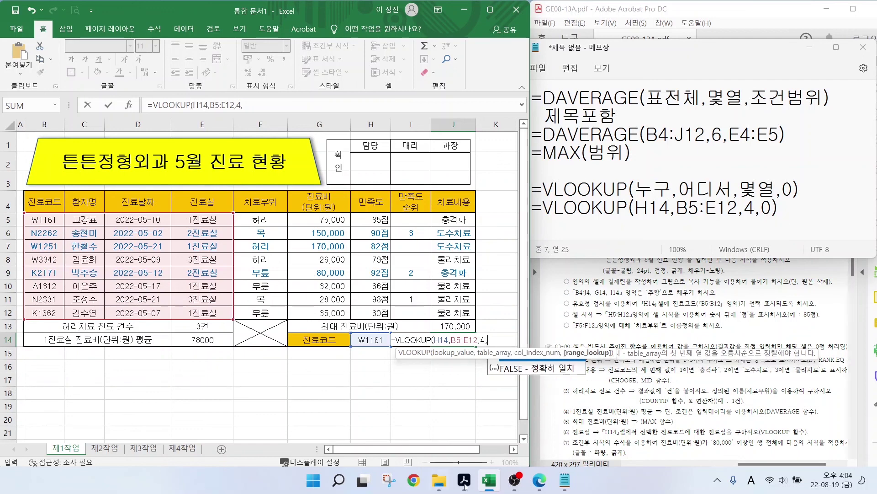
pyautogui.doubleClick(514, 369)
pyautogui.press('Return')
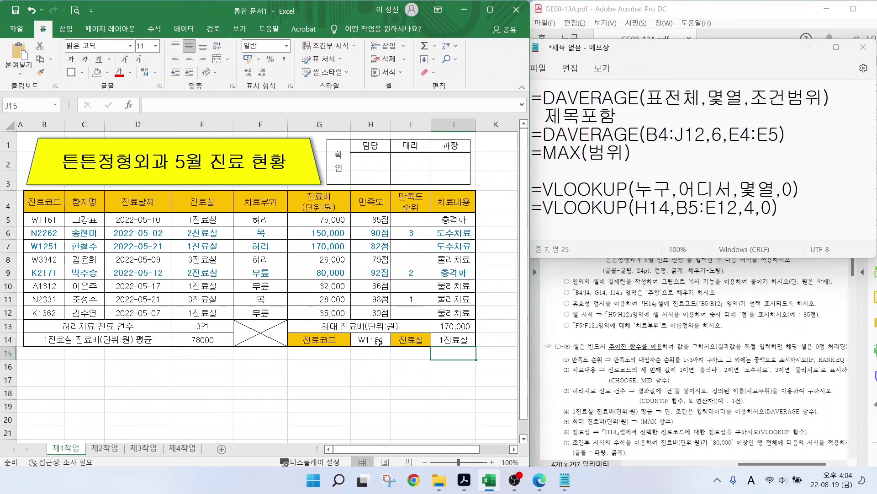
# Pick K1362 in H14's dropdown and check it matches 1진료실 in row 12
pyautogui.click(373, 341)
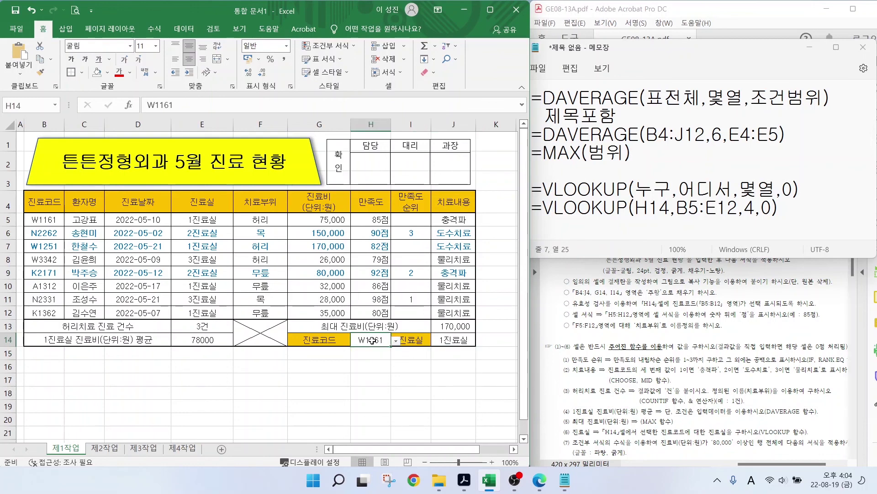
pyautogui.click(396, 344)
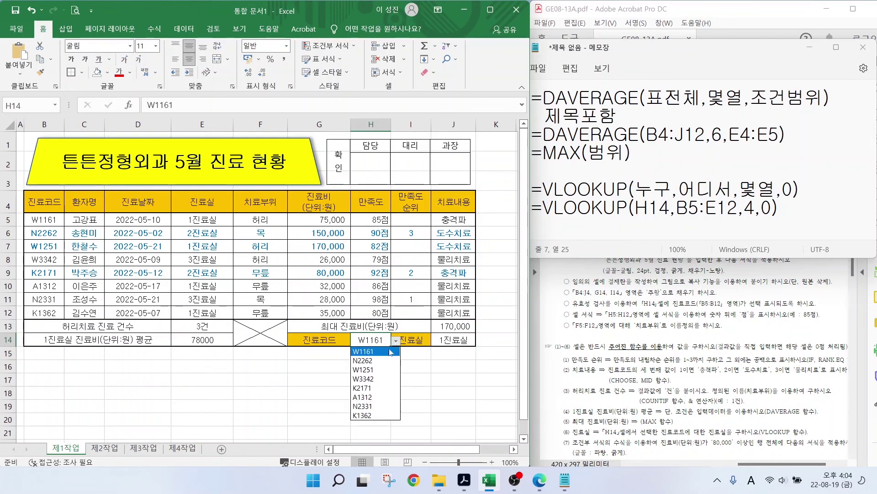
pyautogui.click(367, 415)
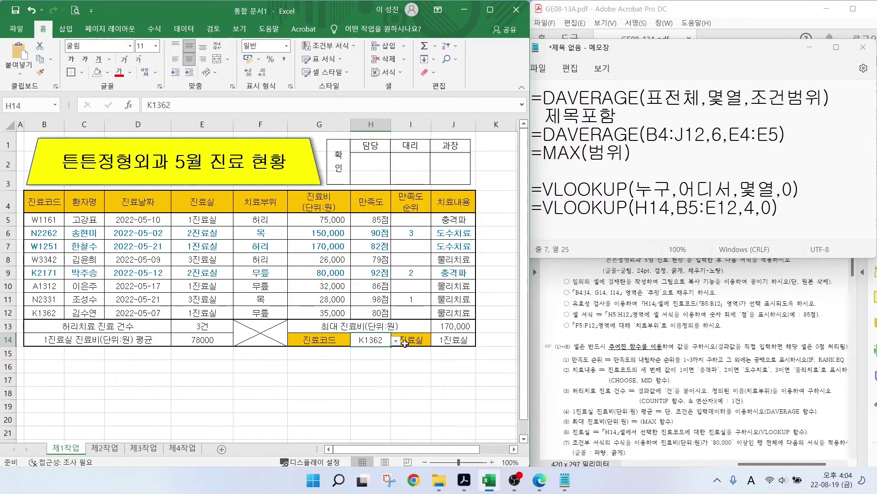
pyautogui.moveTo(51, 305); pyautogui.dragTo(58, 315)
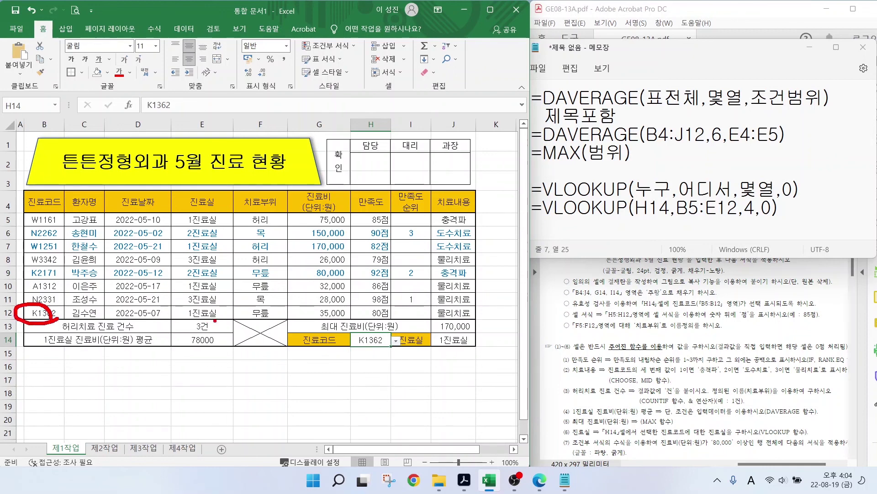
pyautogui.moveTo(215, 321); pyautogui.dragTo(216, 316)
pyautogui.press('Escape')
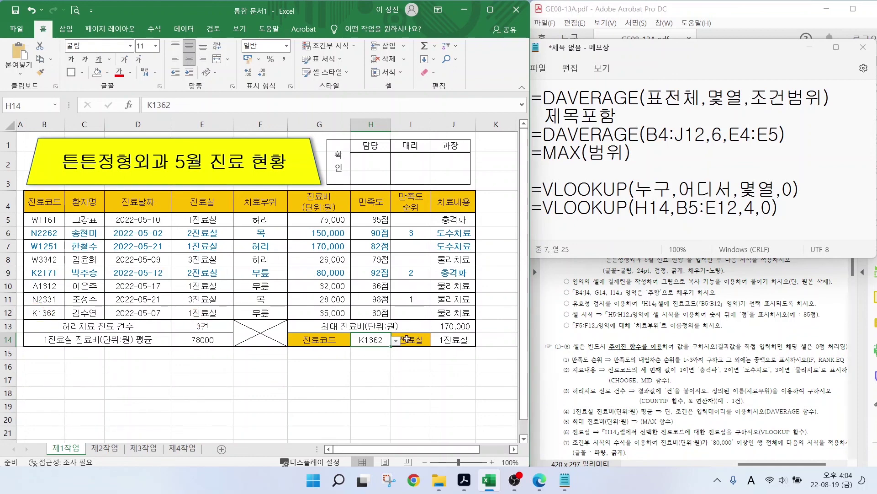
# Switch H14 to N2331 and confirm J14 shows 3진료실, as in row 11
pyautogui.click(396, 341)
pyautogui.click(368, 405)
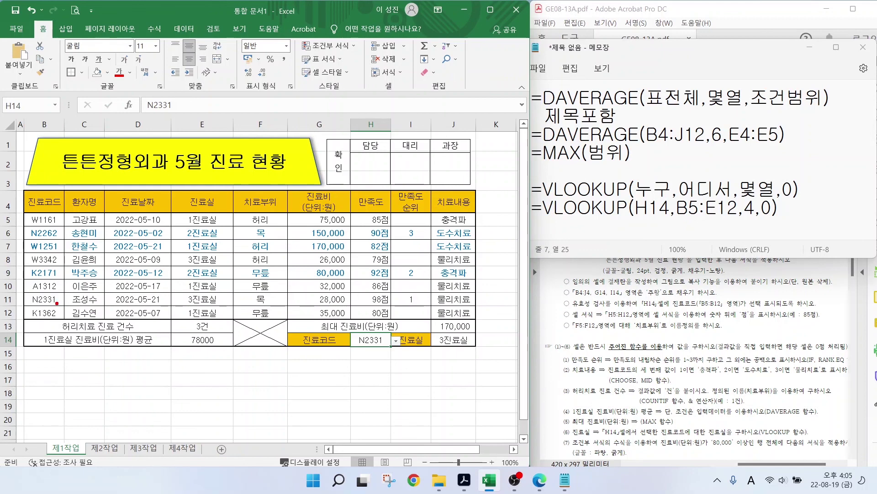
pyautogui.moveTo(56, 303)
pyautogui.mouseDown()
pyautogui.moveTo(33, 294)
pyautogui.moveTo(58, 296)
pyautogui.mouseUp()
pyautogui.moveTo(208, 304)
pyautogui.mouseDown()
pyautogui.moveTo(185, 296)
pyautogui.moveTo(208, 298)
pyautogui.mouseUp()
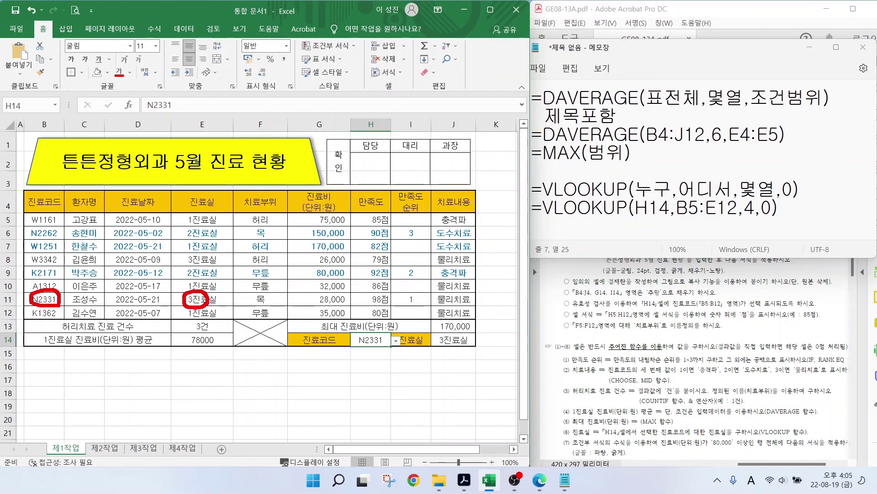
pyautogui.press('Escape')
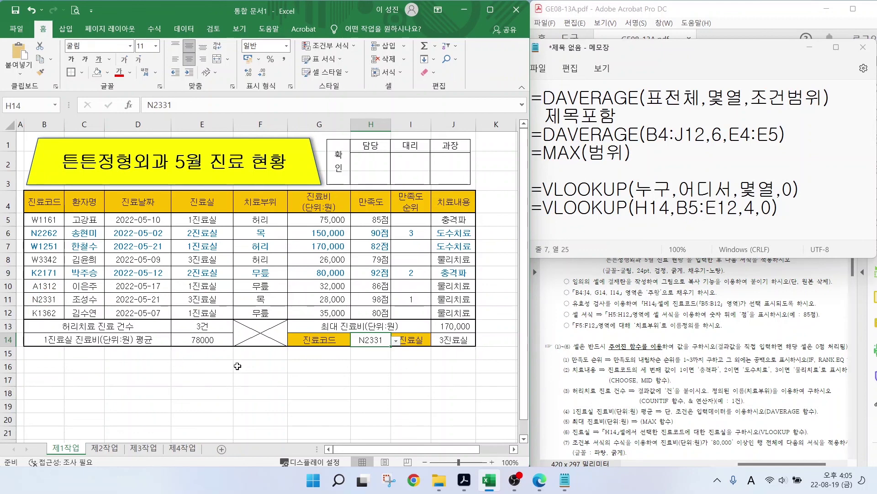